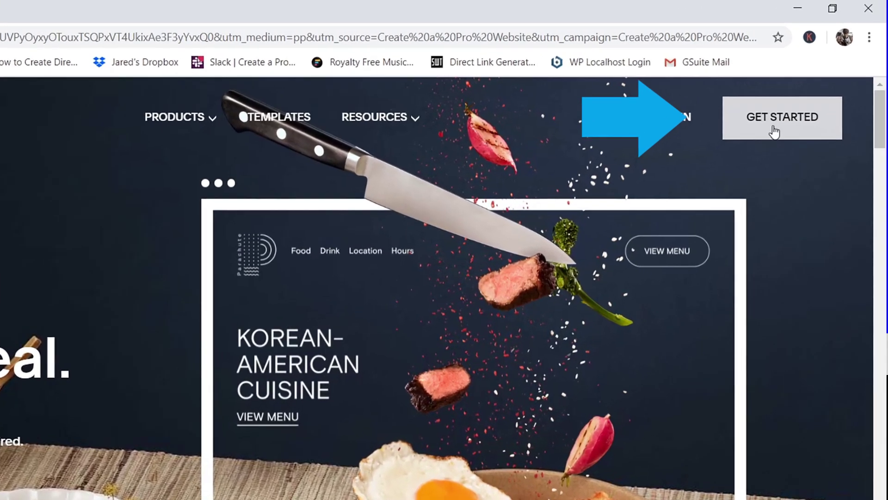
- Start a new site without picking a topic and browse the templates to Bailard
click(773, 132)
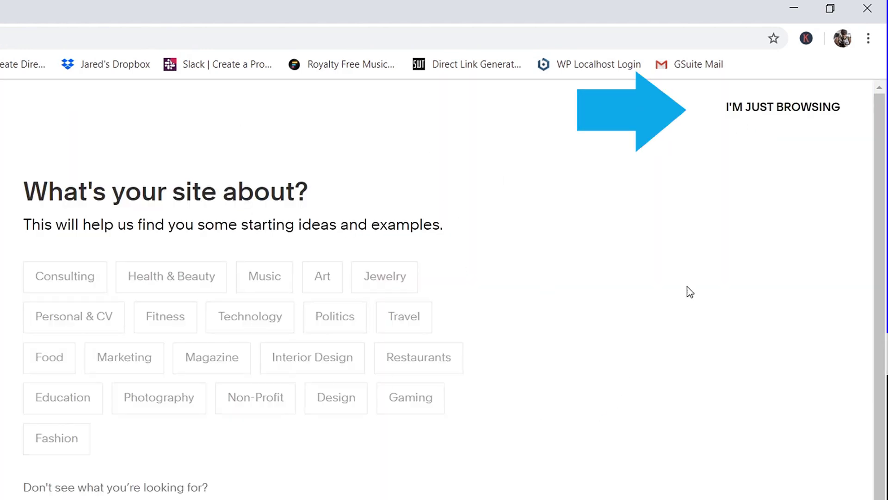
click(765, 109)
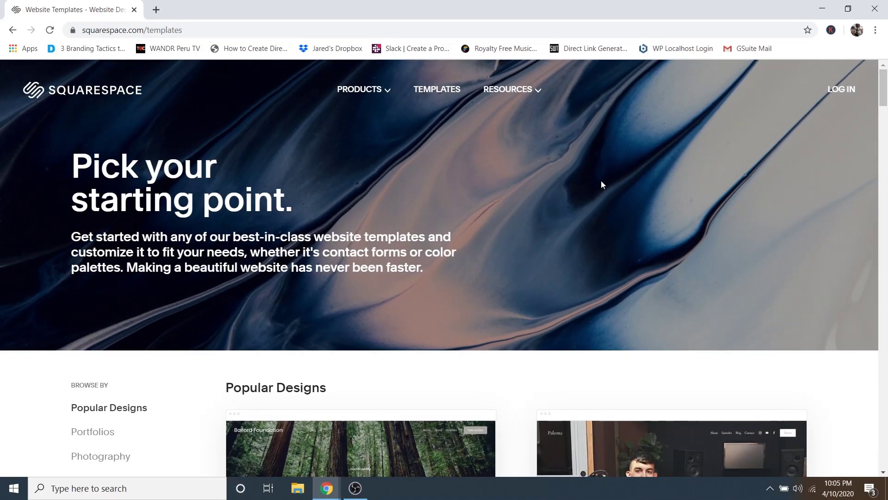
scroll(460, 198, down, 6)
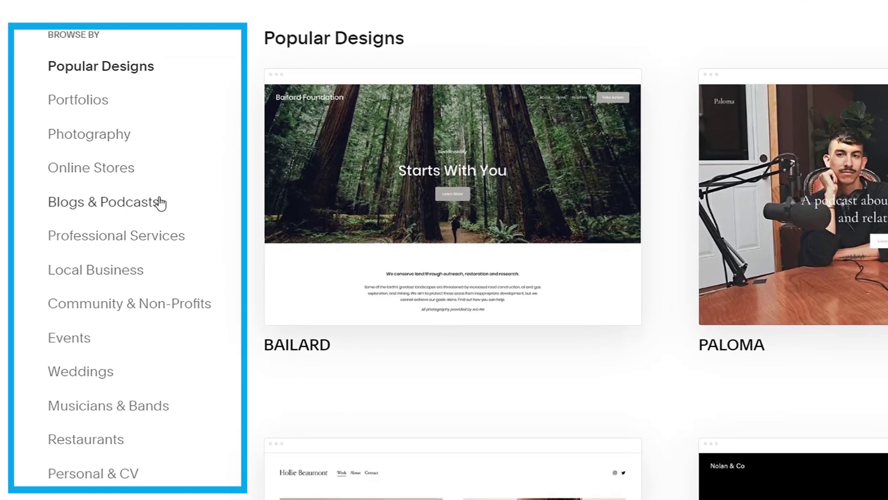
scroll(55, 199, down, 2)
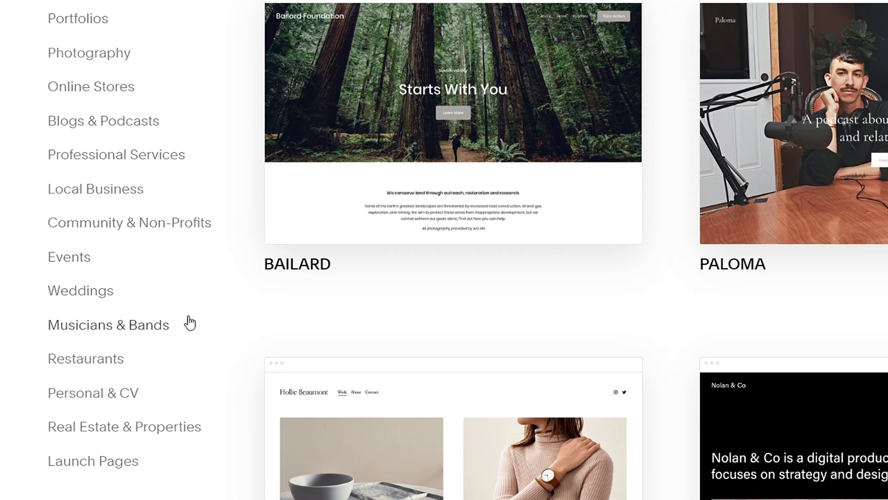
scroll(200, 240, up, 2)
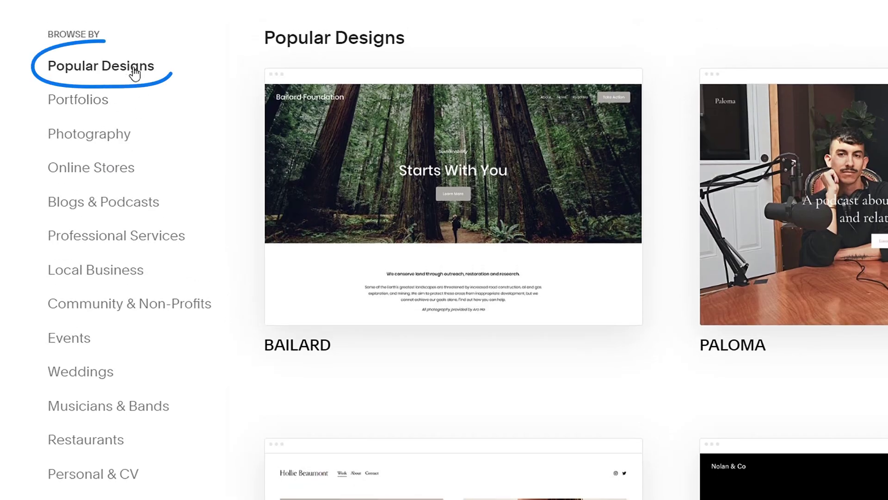
mouse_move(540, 246)
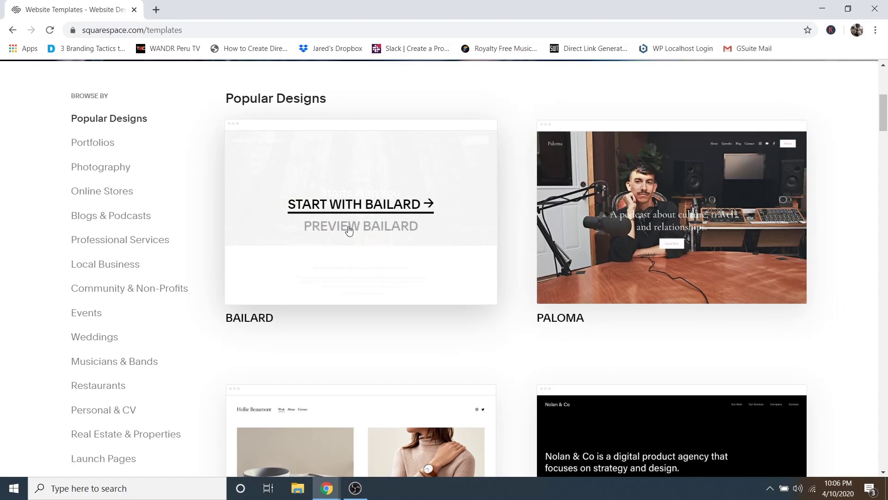
click(345, 229)
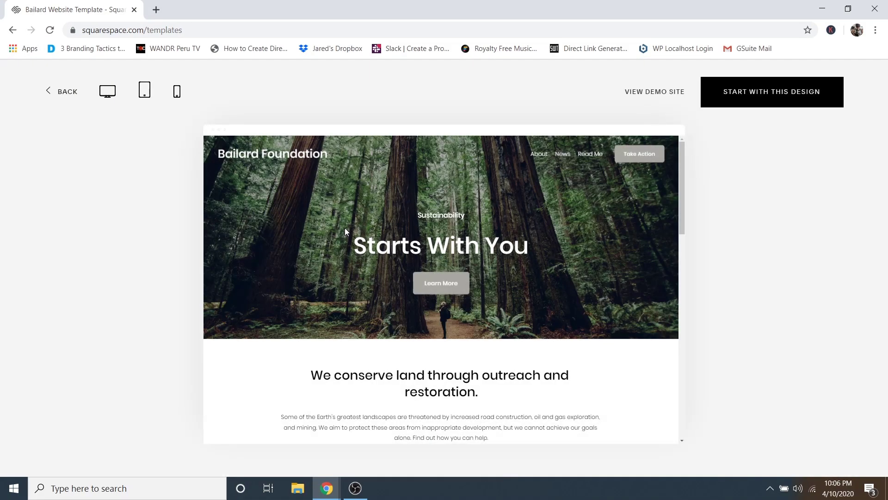
scroll(521, 216, down, 10)
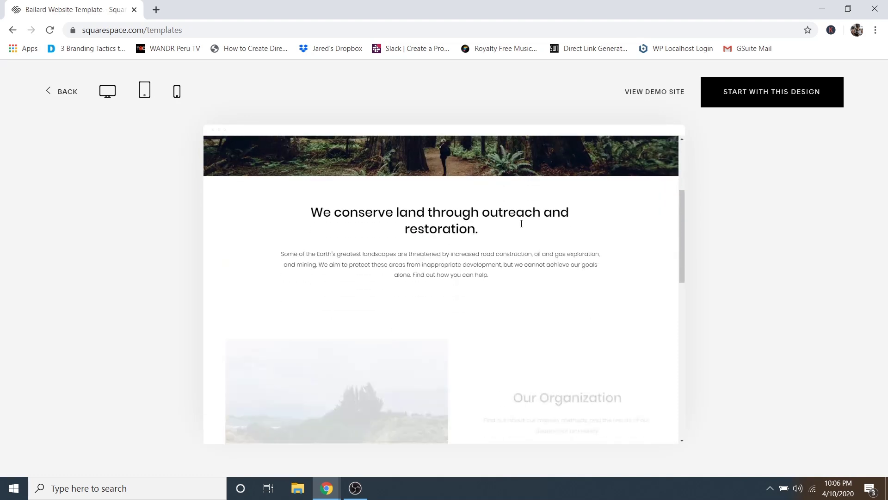
scroll(520, 228, down, 5)
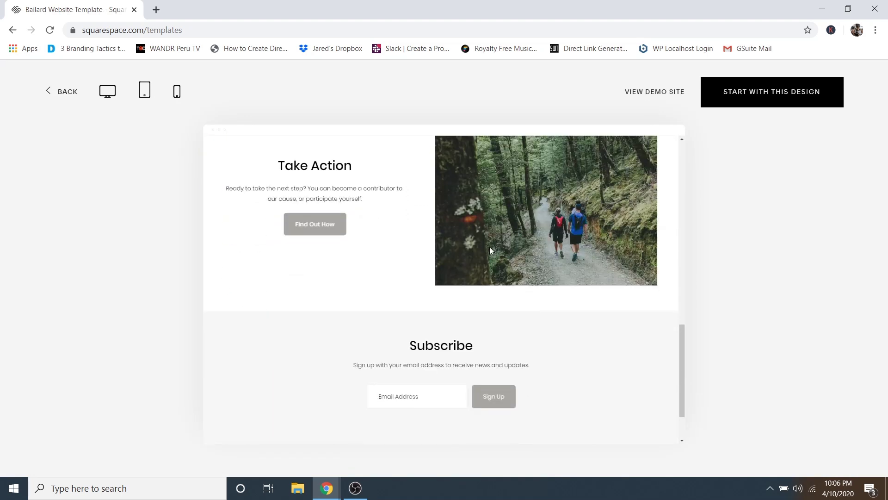
scroll(447, 250, up, 5)
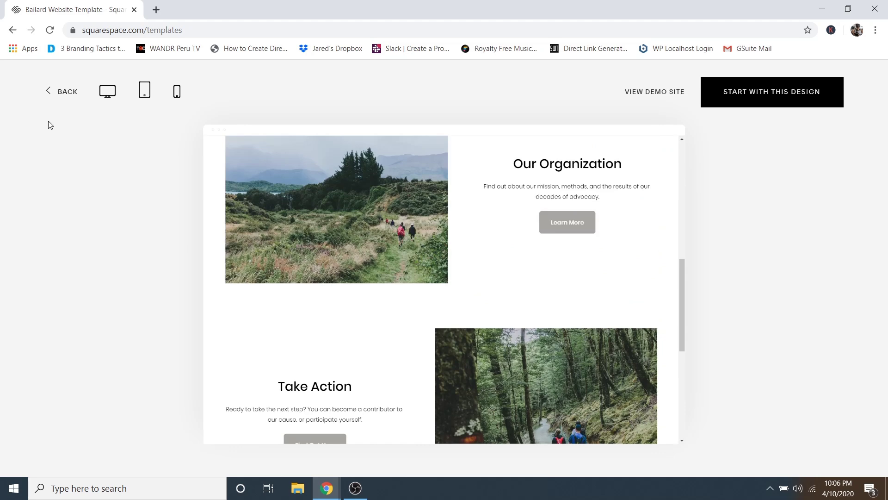
click(60, 94)
scroll(540, 249, down, 5)
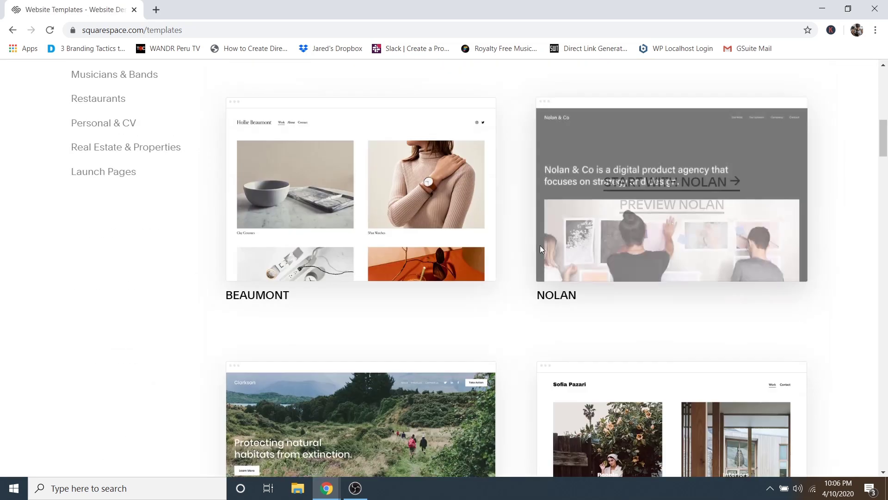
scroll(532, 248, down, 2)
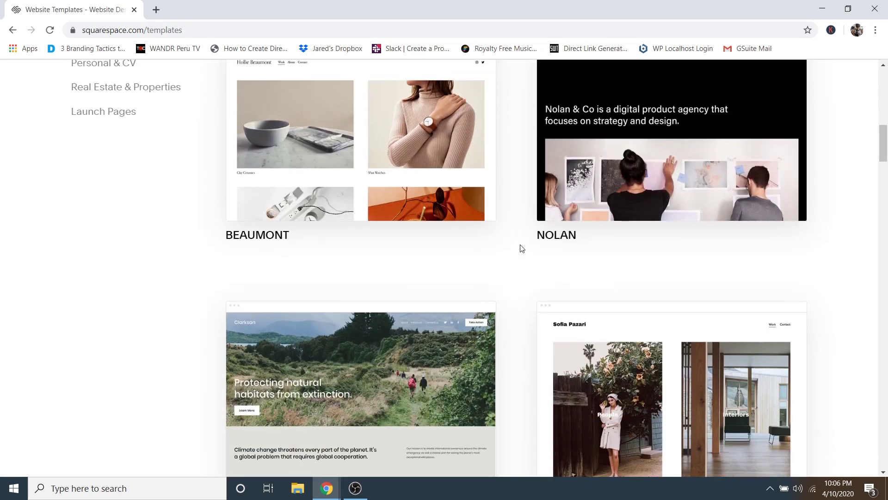
scroll(521, 248, down, 5)
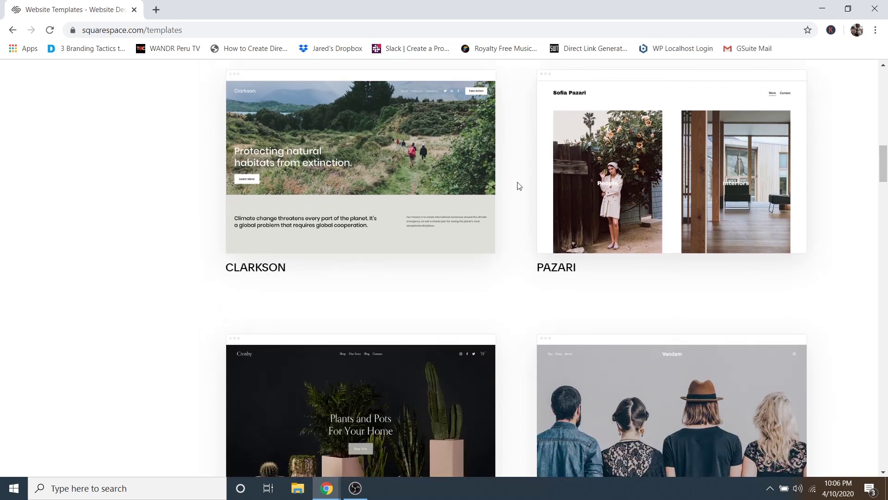
mouse_move(468, 182)
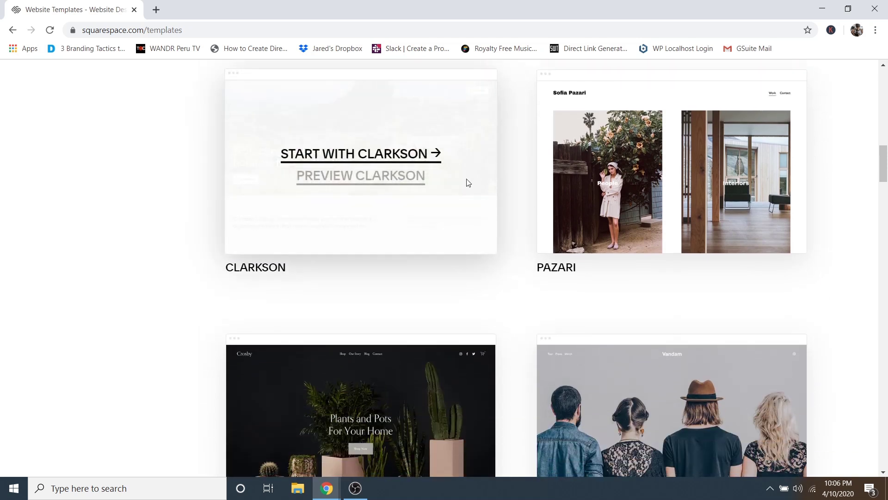
scroll(516, 231, down, 1)
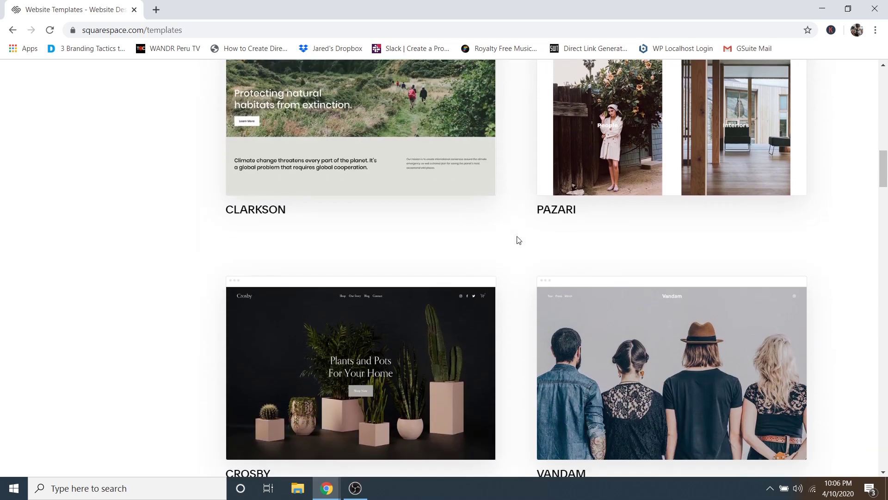
scroll(518, 241, down, 2)
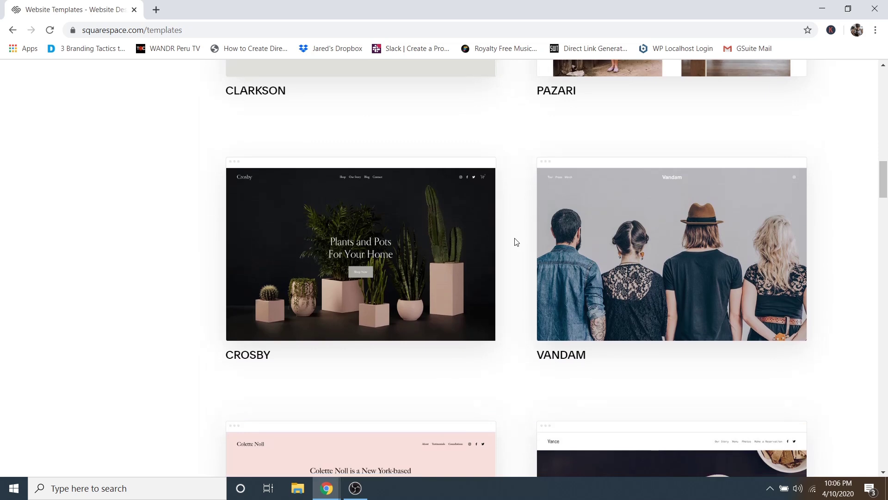
scroll(516, 241, down, 4)
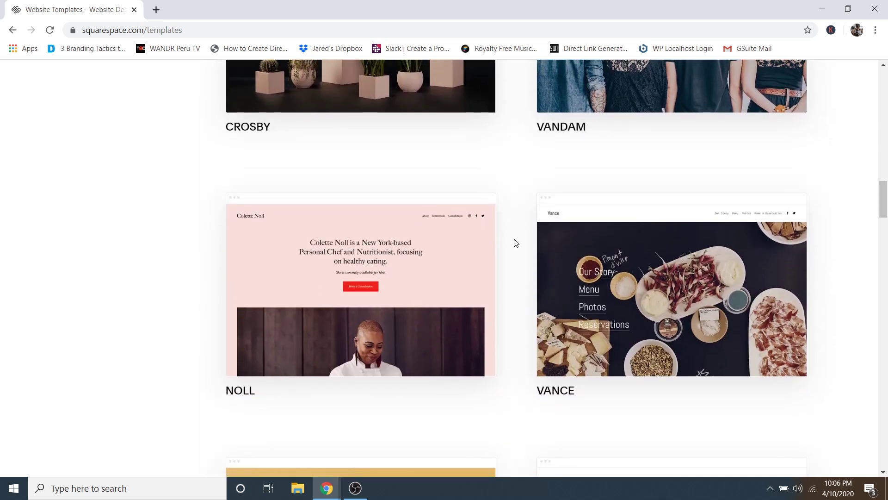
scroll(518, 244, down, 4)
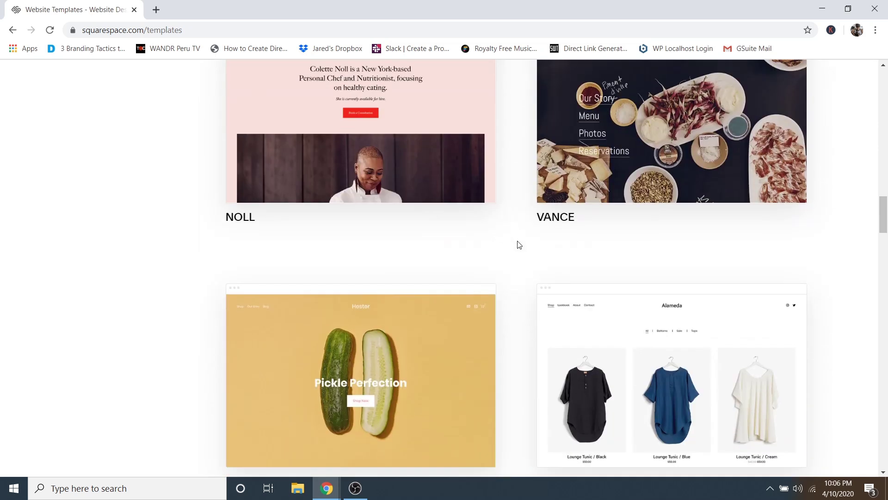
scroll(518, 245, up, 15)
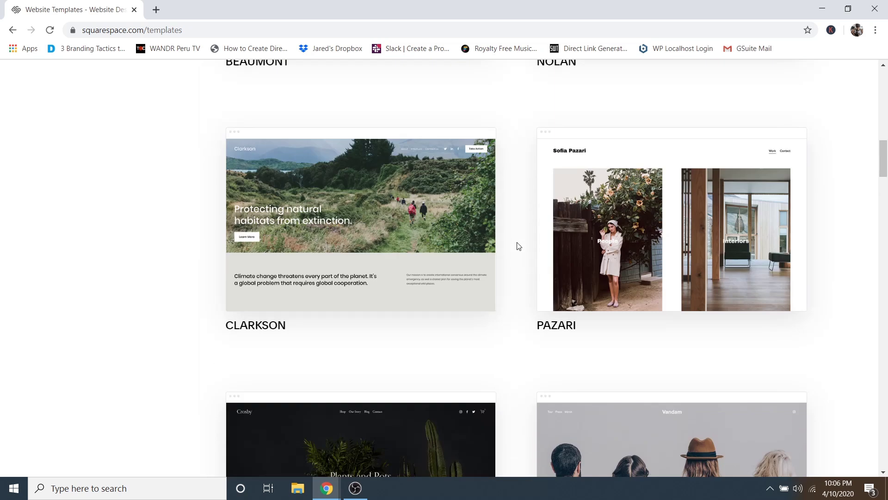
scroll(517, 246, up, 6)
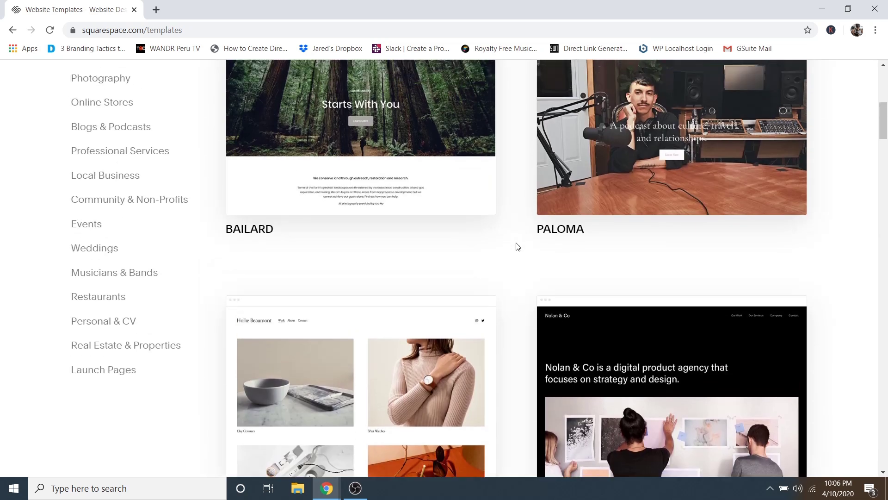
scroll(518, 246, up, 1)
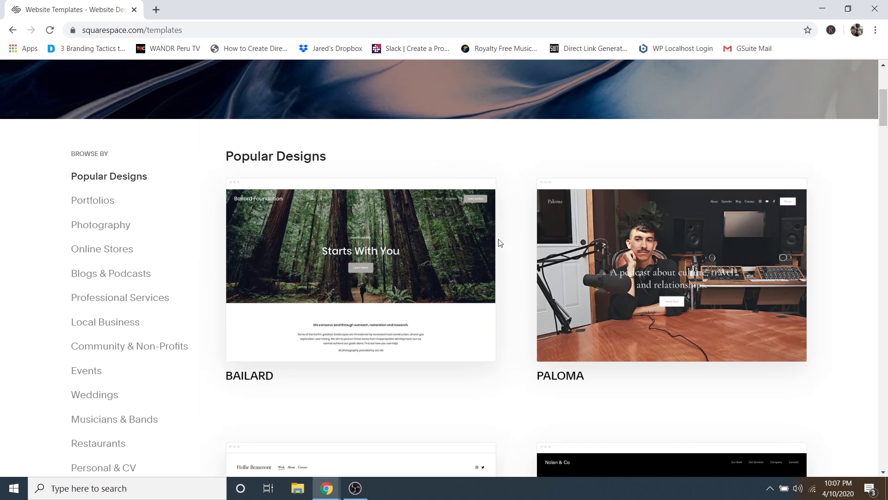
mouse_move(328, 218)
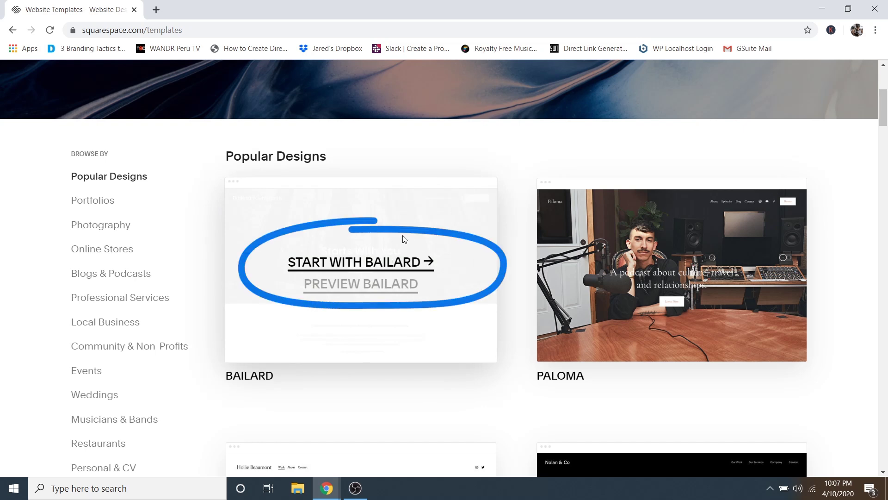
- Start a site from Bailard and sign up by e-mail with first name, last name, e-mail address and password
click(346, 270)
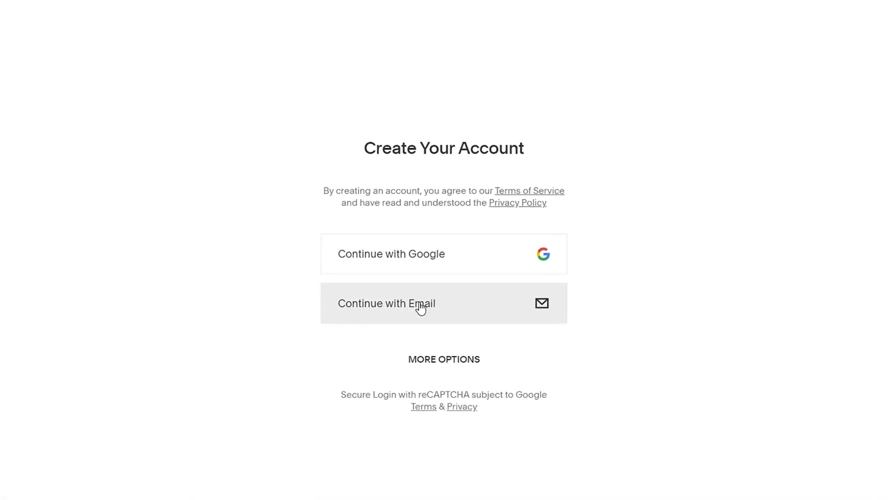
click(456, 305)
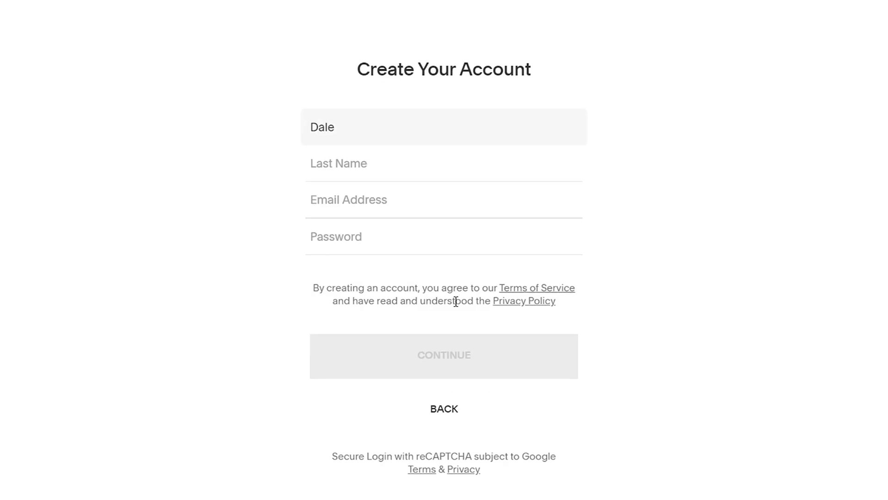
click(358, 170)
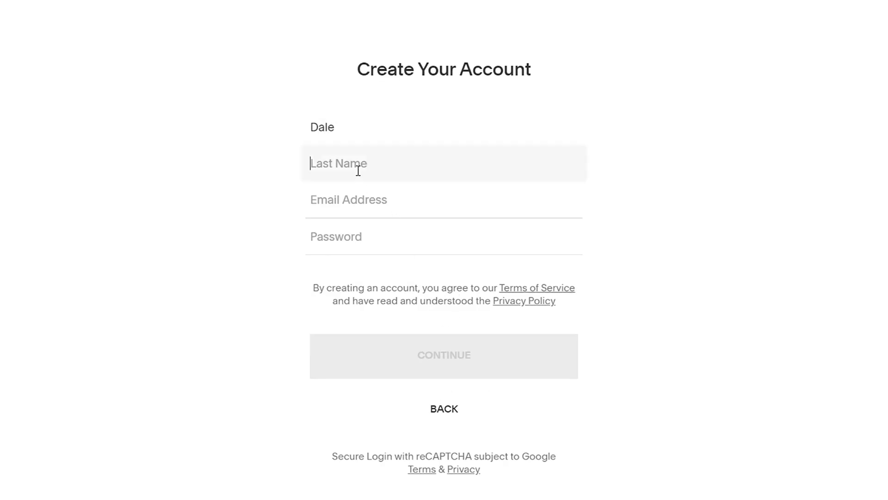
click(343, 194)
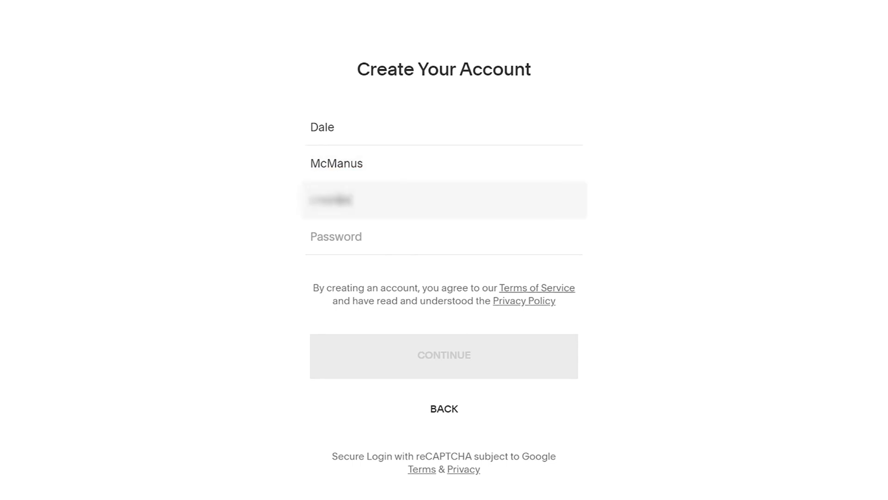
text([blurred]@gmail.com)
click(327, 239)
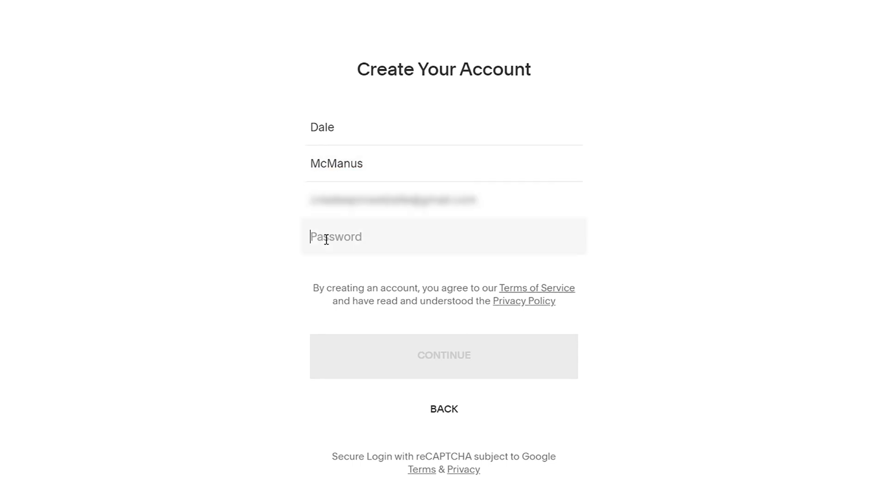
text(•••••••••••••)
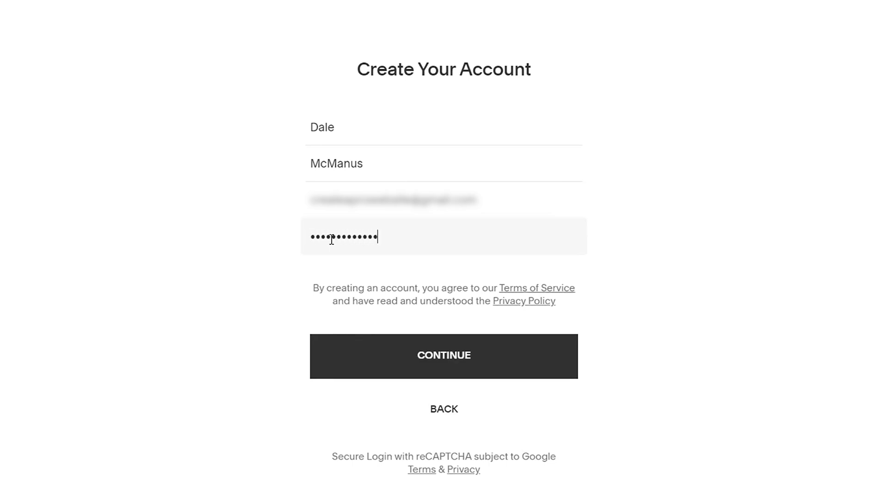
click(453, 367)
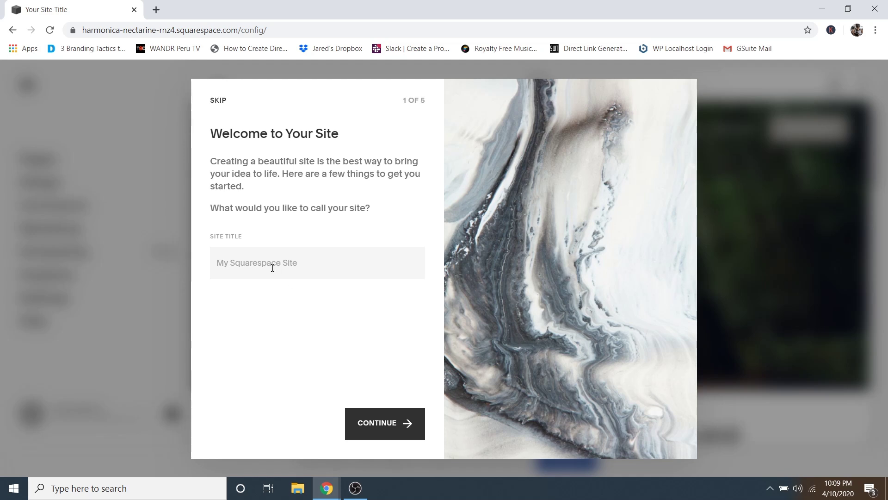
- Title the site Wandr and advance the onboarding to the Begin Customizing step
text(Wandr)
click(384, 428)
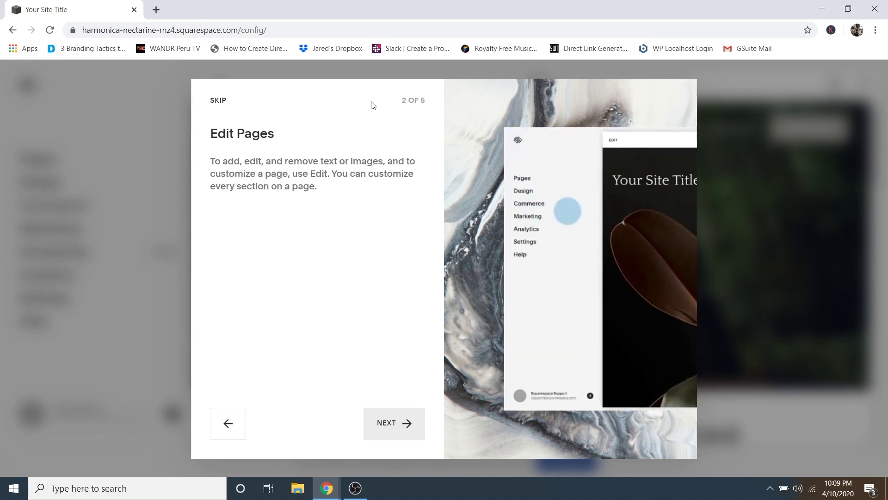
click(387, 425)
click(389, 422)
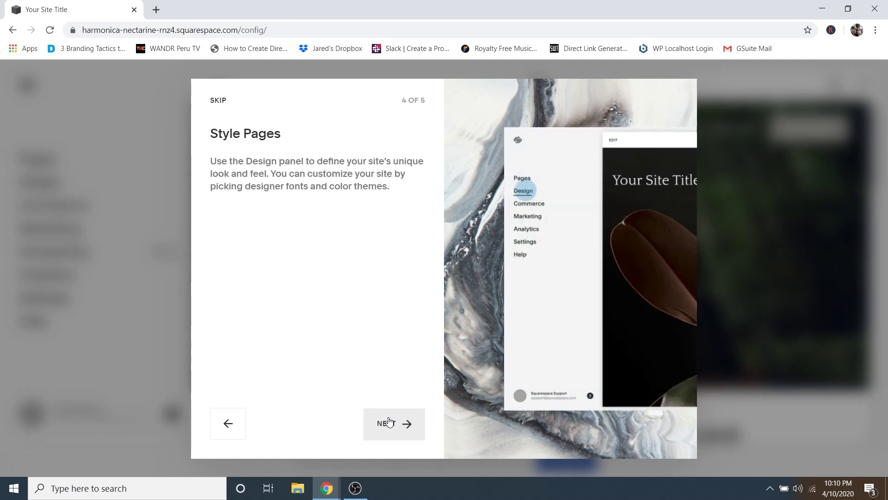
click(389, 421)
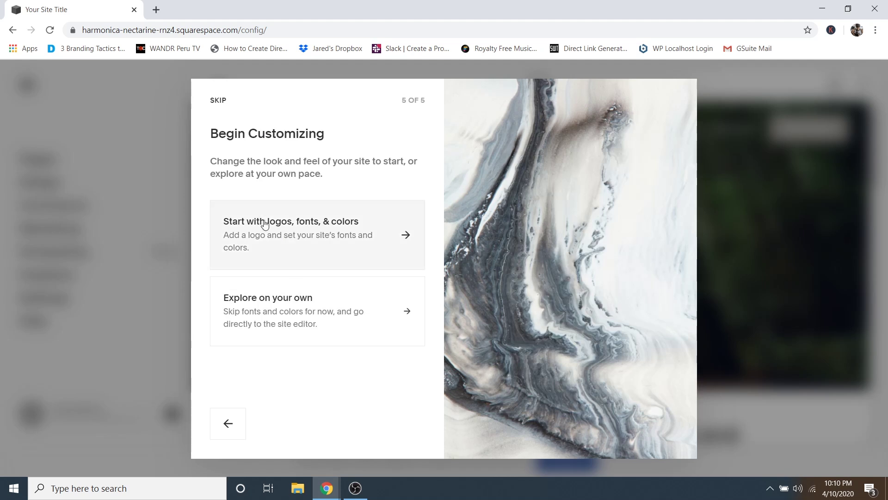
- Choose to start with logos, fonts and colours and look over the Wandr home preview
click(330, 246)
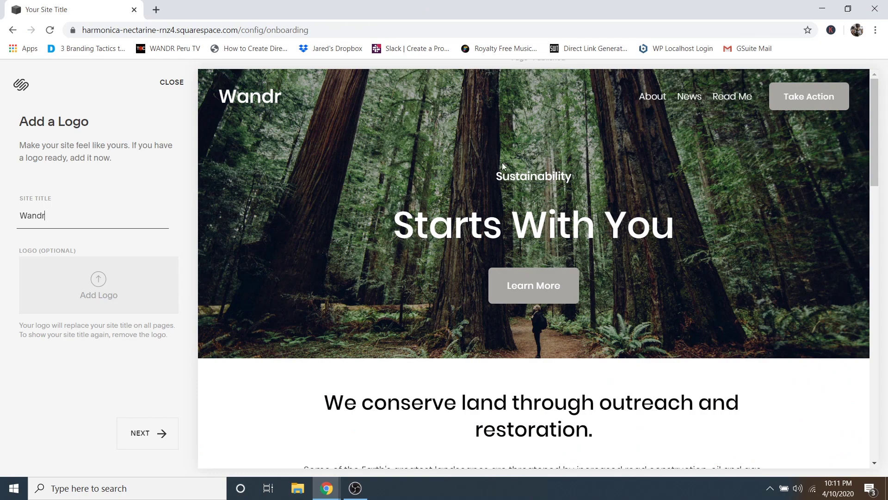
scroll(400, 295, down, 5)
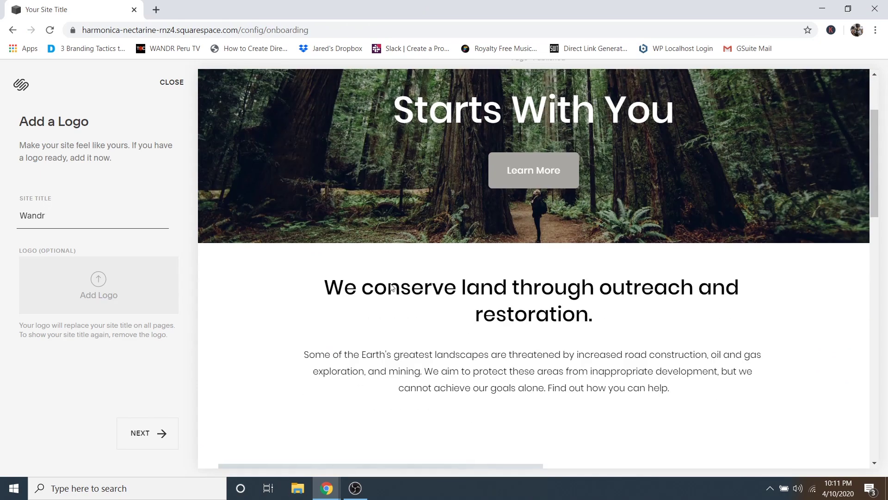
scroll(401, 296, down, 15)
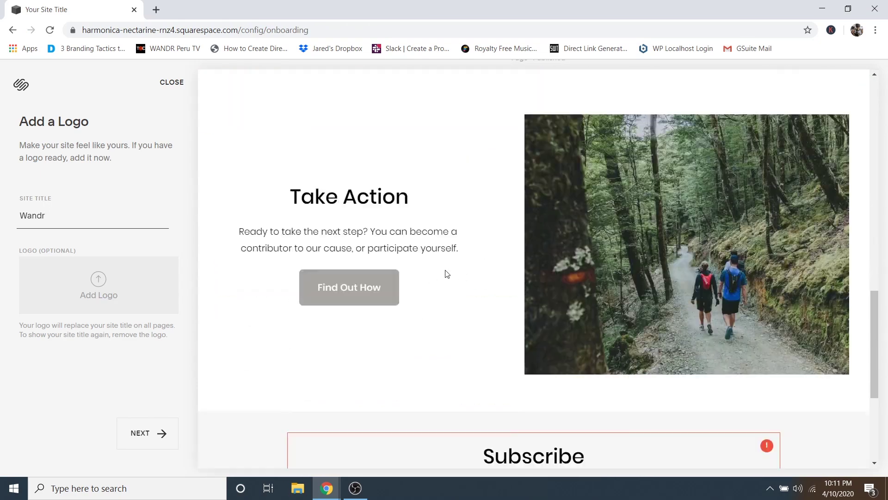
scroll(417, 291, up, 20)
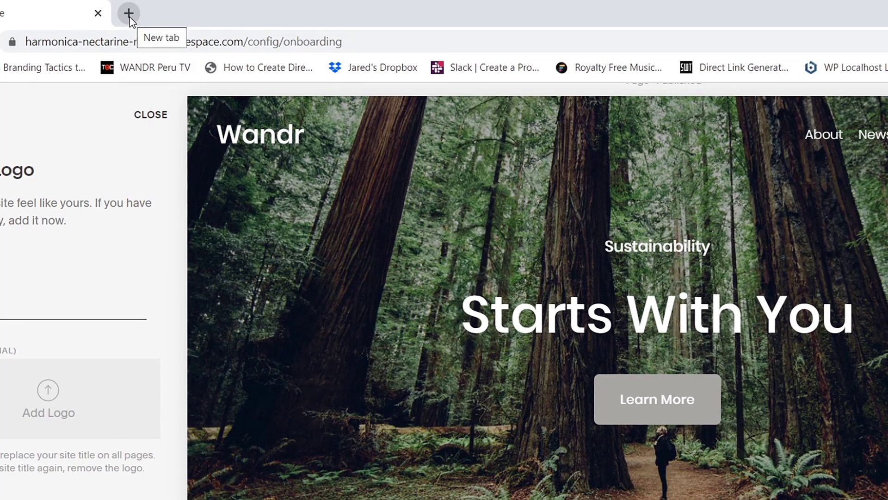
- Load logomakr.com in a new browser tab
click(128, 14)
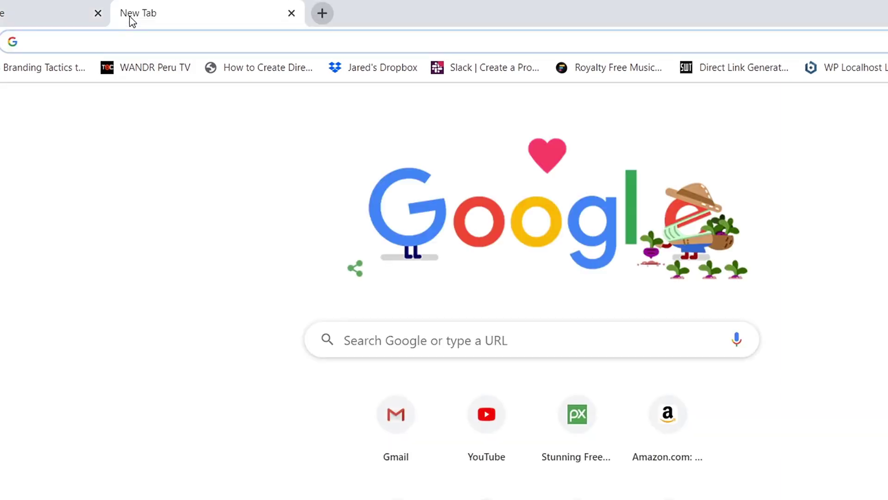
text(logomak)
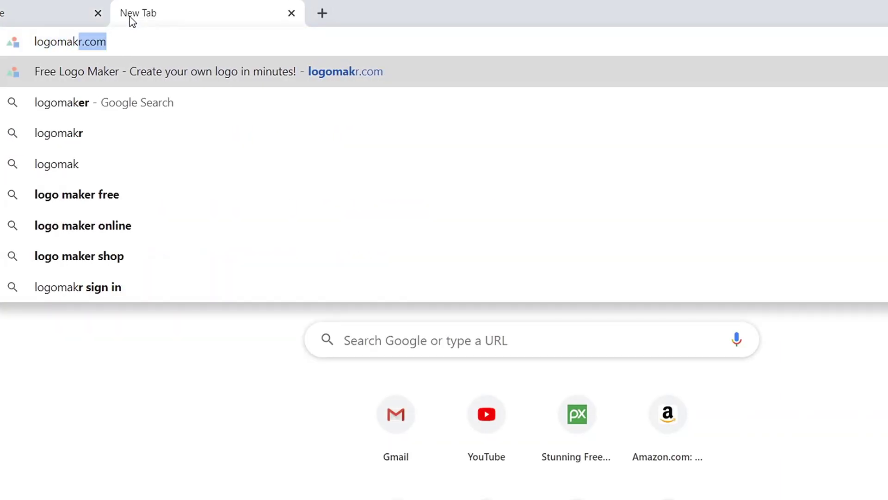
text(r.com)
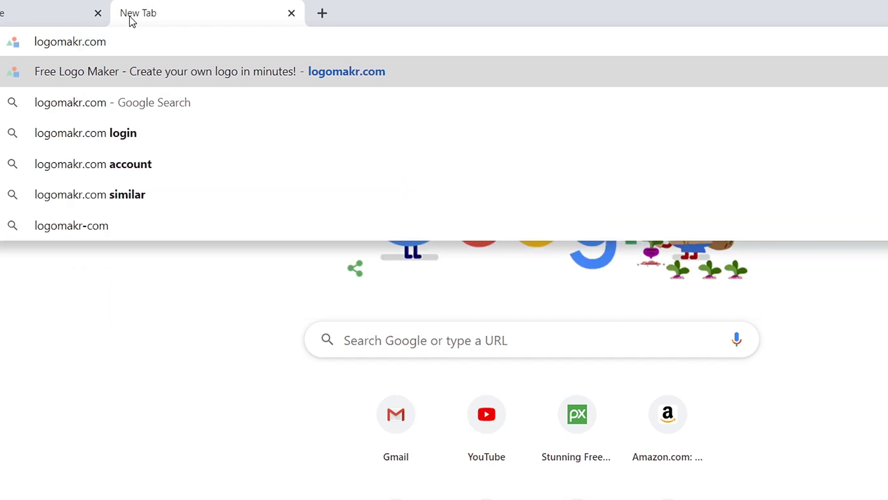
key(Return)
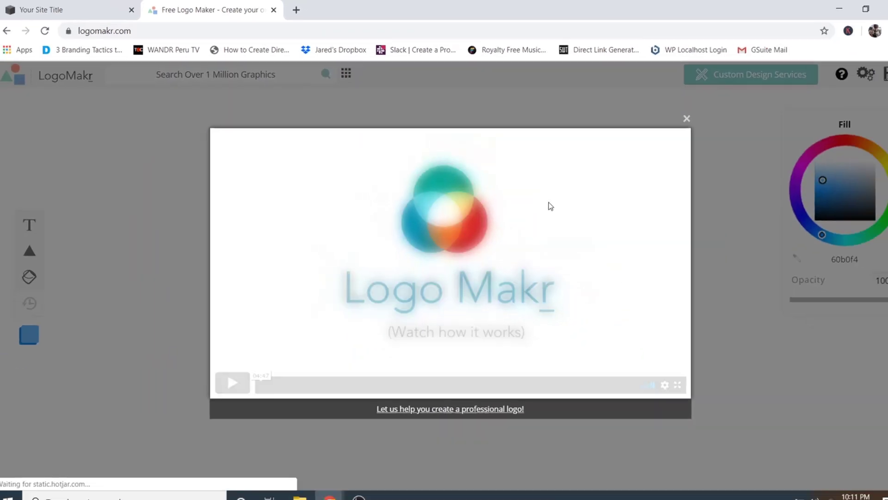
- Dismiss LogoMakr's intro popups, search the icons for 'compass' and browse the results
click(674, 115)
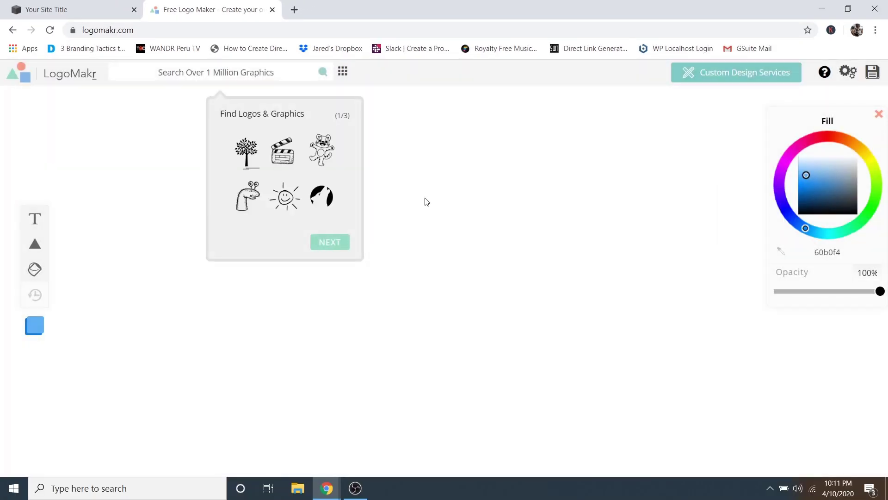
click(509, 225)
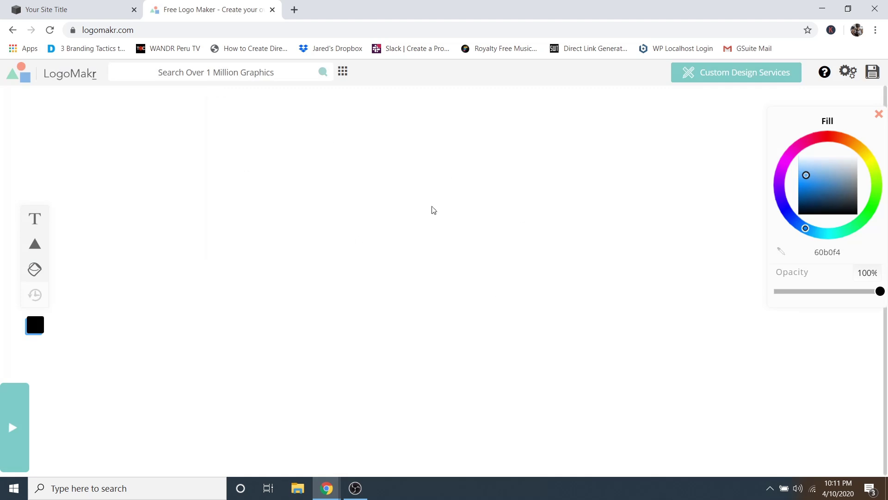
click(226, 70)
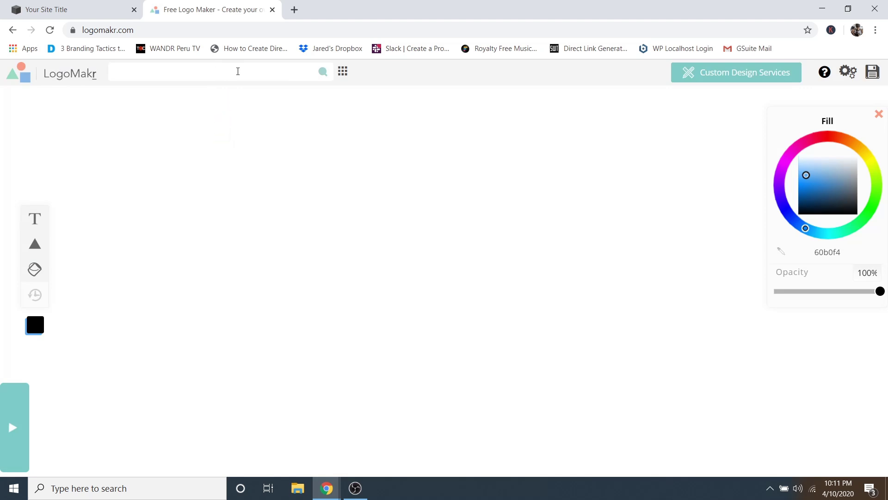
text(comp)
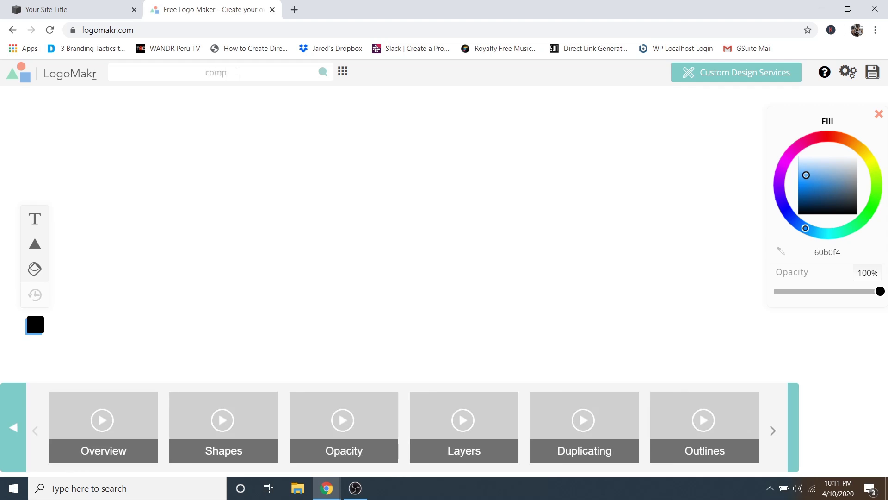
text(ass)
key(Return)
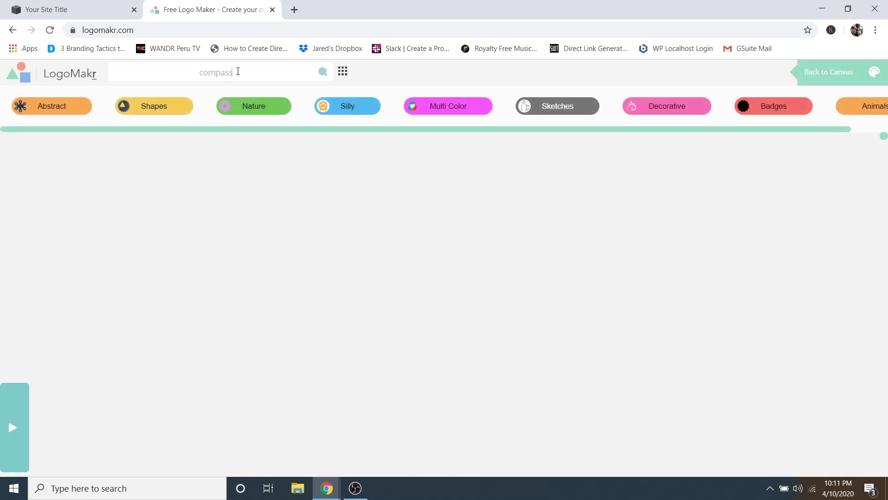
scroll(533, 222, down, 10)
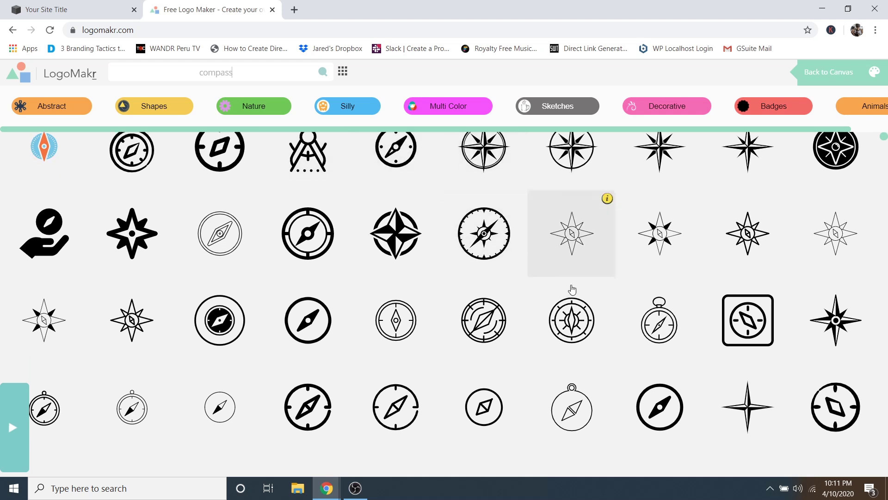
scroll(533, 222, down, 10)
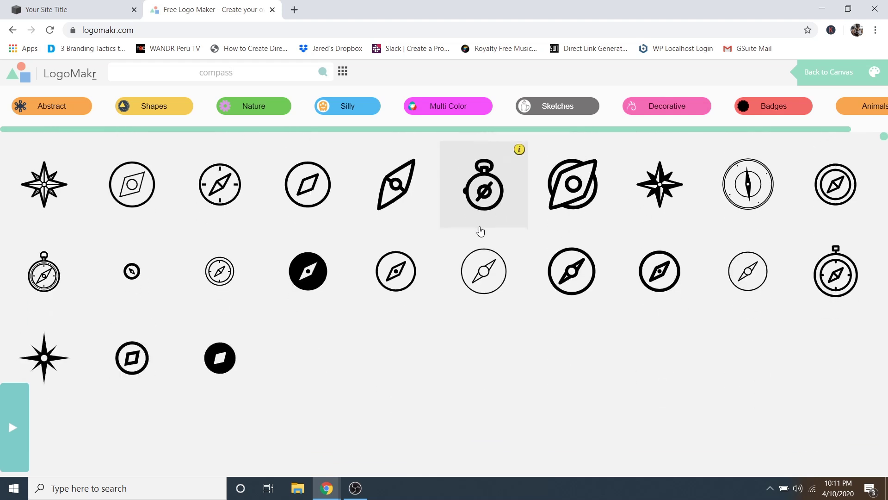
scroll(419, 217, down, 10)
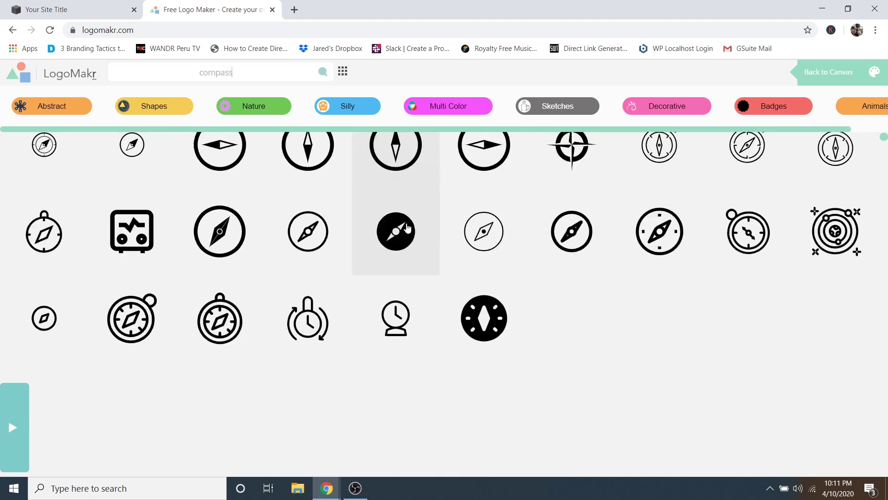
scroll(489, 220, down, 10)
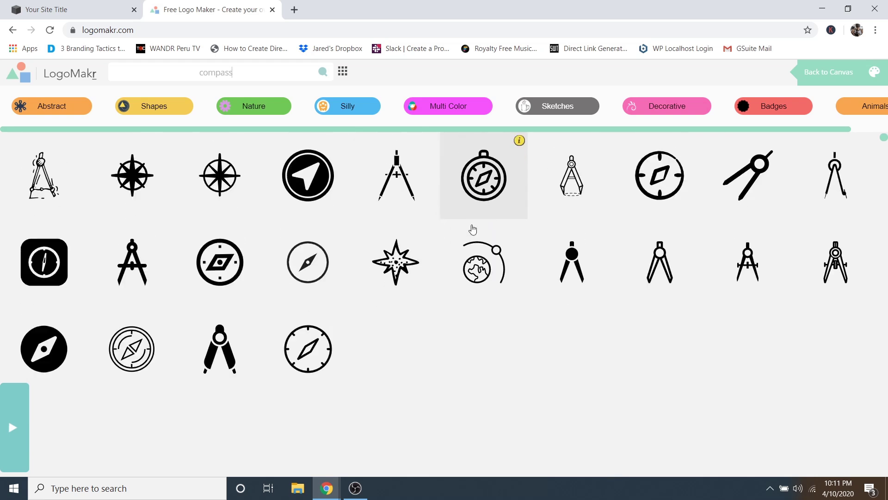
scroll(514, 233, down, 10)
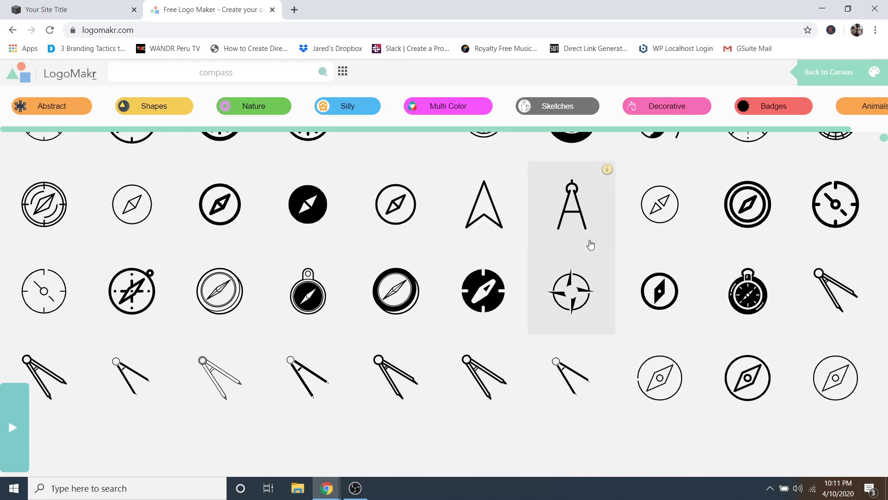
scroll(453, 234, down, 10)
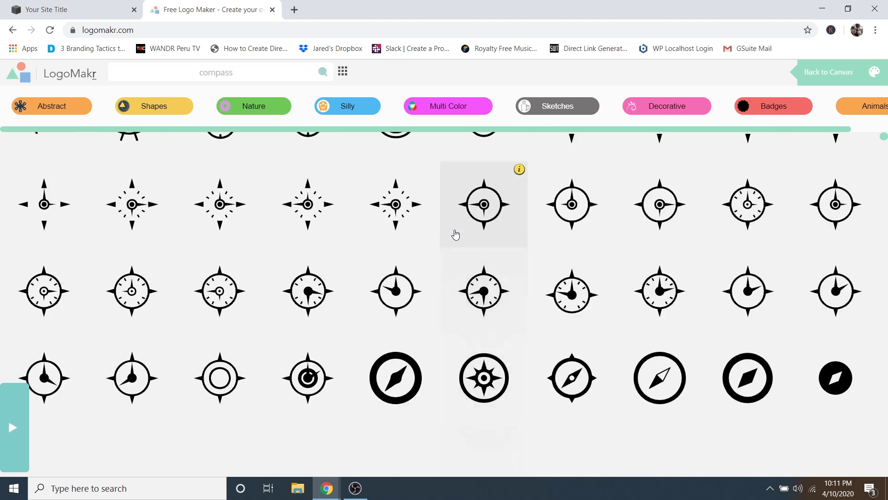
scroll(452, 234, up, 5)
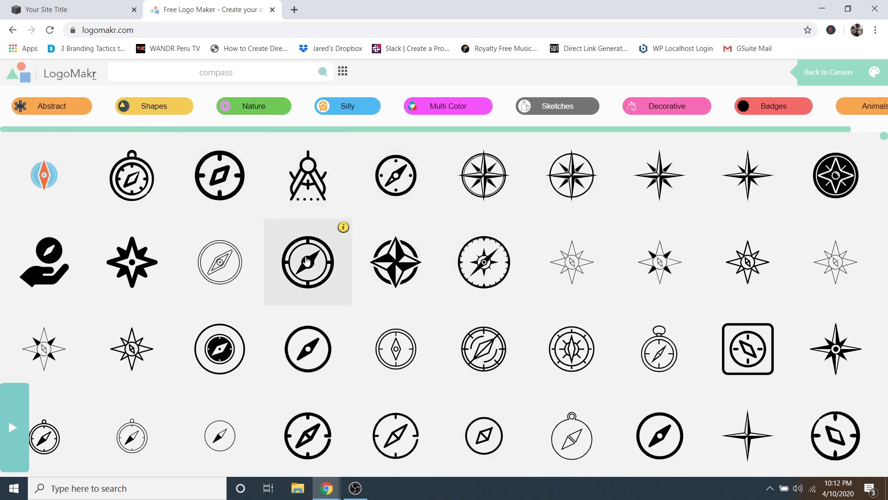
- Add the circular compass icon to the canvas, resize it and move it left
click(307, 262)
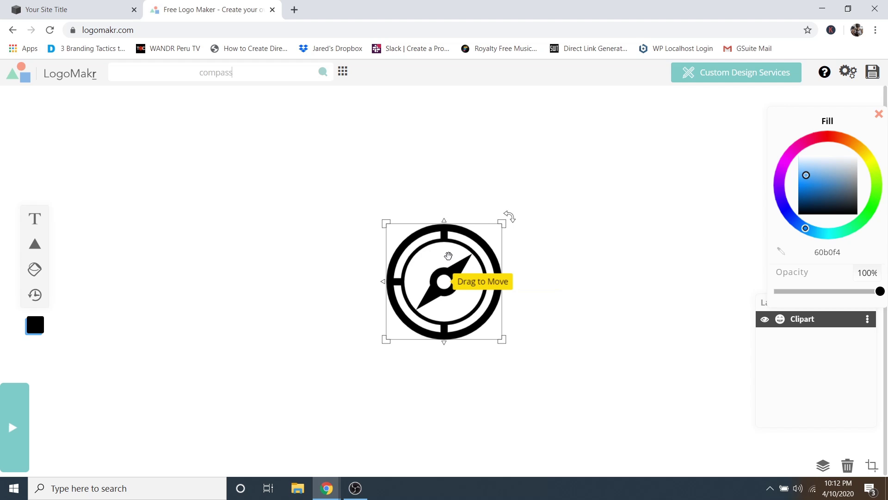
drag(449, 256, 409, 272)
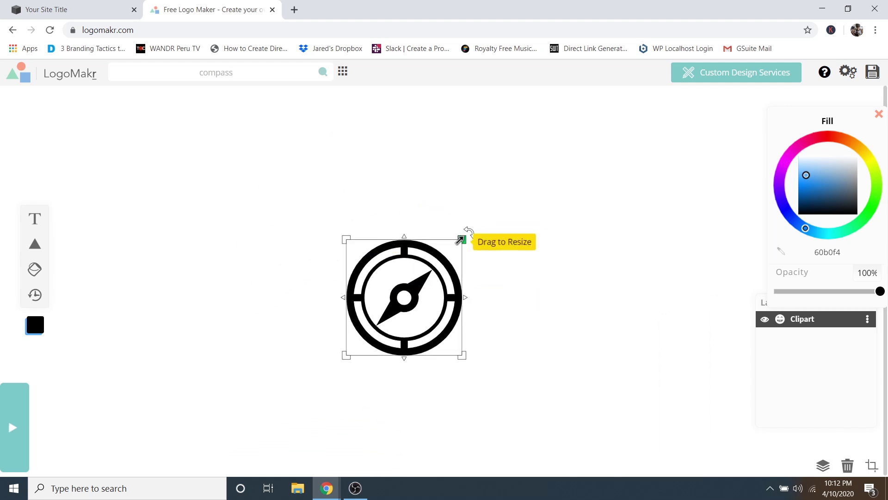
mouse_move(462, 238)
mouse_down()
mouse_move(559, 141)
mouse_move(468, 232)
mouse_move(492, 223)
mouse_move(472, 228)
mouse_up()
drag(438, 260, 212, 237)
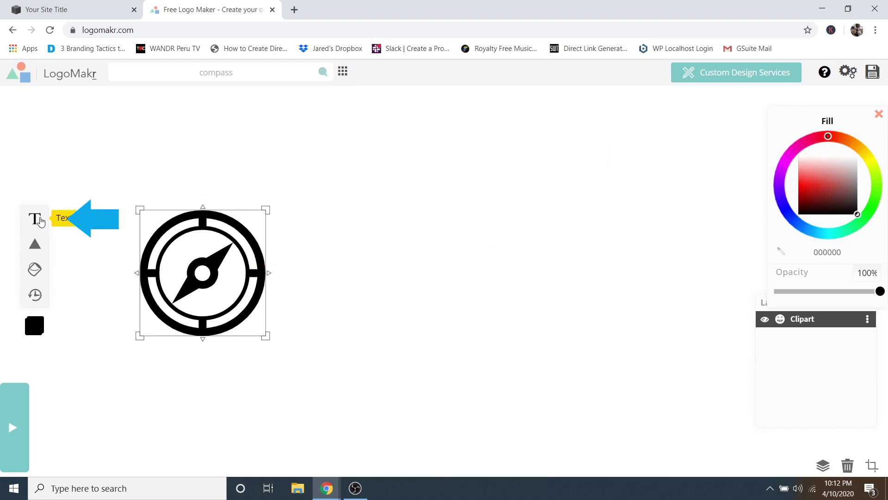
- Add the text WANDR beside the compass and experiment with its fill colour
click(35, 218)
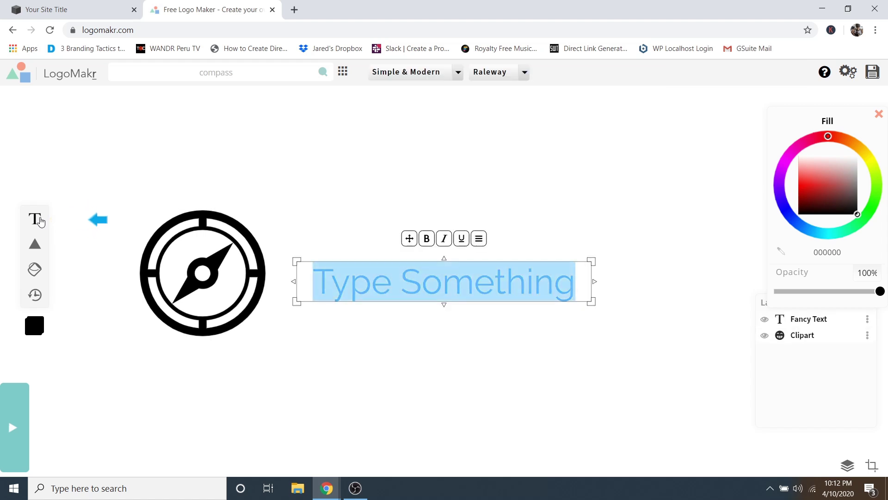
text(WANDR)
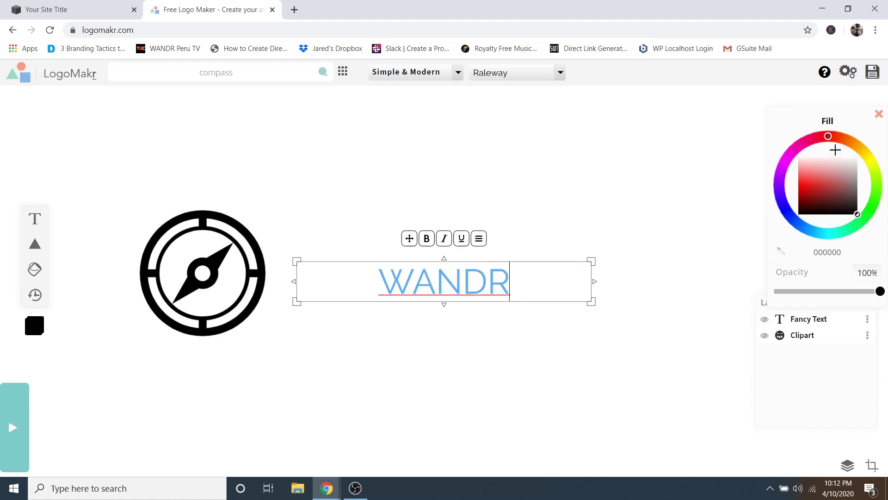
mouse_move(828, 135)
mouse_down()
mouse_move(812, 137)
mouse_move(782, 173)
mouse_move(819, 233)
mouse_move(878, 182)
mouse_move(846, 144)
mouse_move(810, 147)
mouse_move(834, 148)
mouse_up()
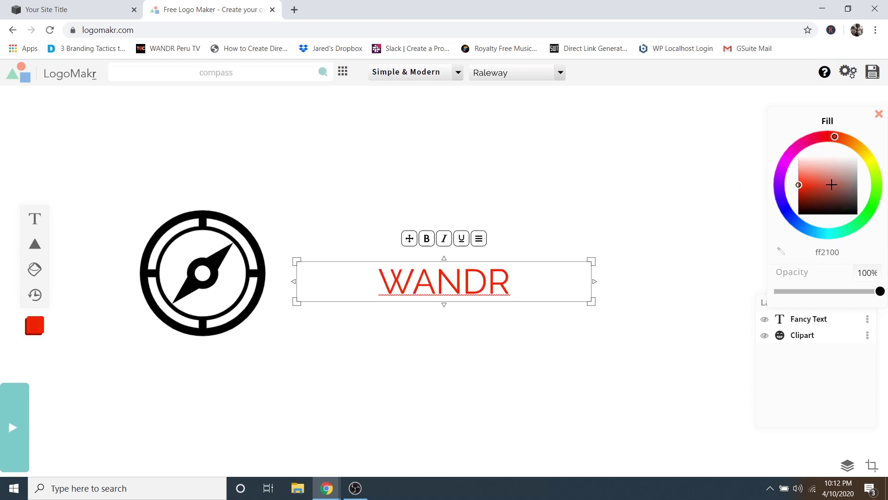
mouse_move(831, 185)
mouse_down()
mouse_move(813, 180)
mouse_move(823, 163)
mouse_move(822, 213)
mouse_move(813, 174)
mouse_move(802, 224)
mouse_up()
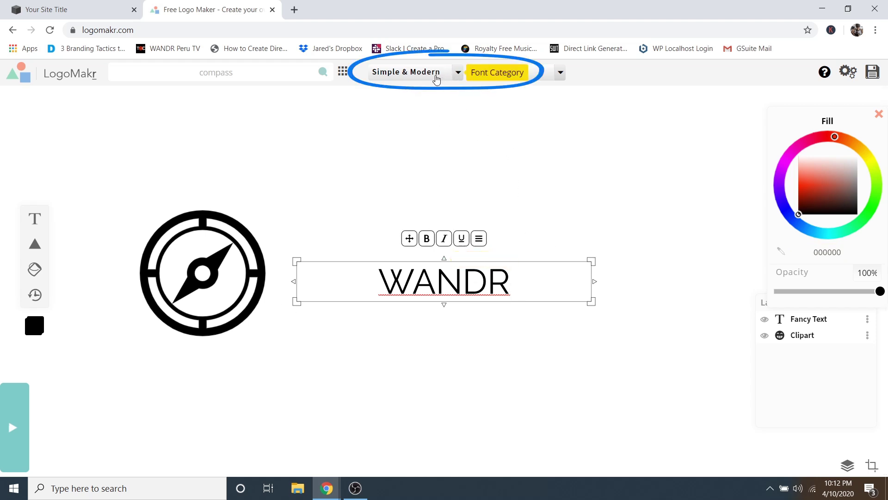
- Set WANDR in the Adamina serif font and enlarge it to about 691 × 224 px
click(443, 79)
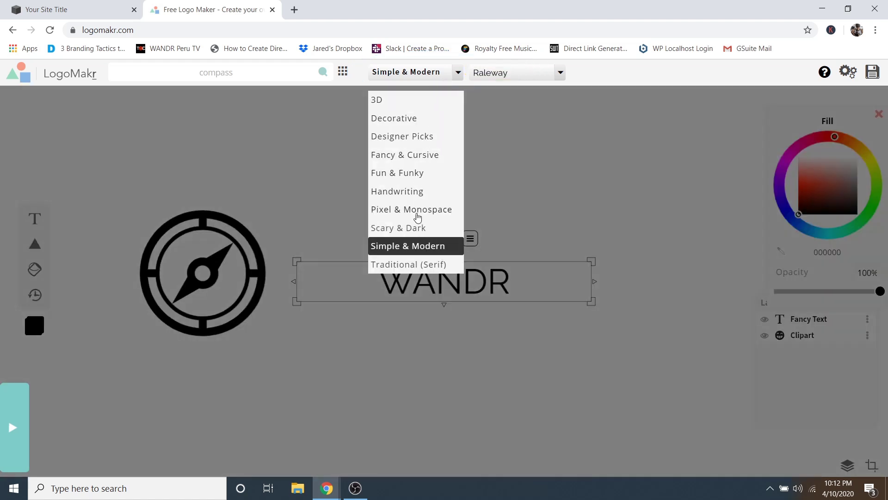
click(395, 173)
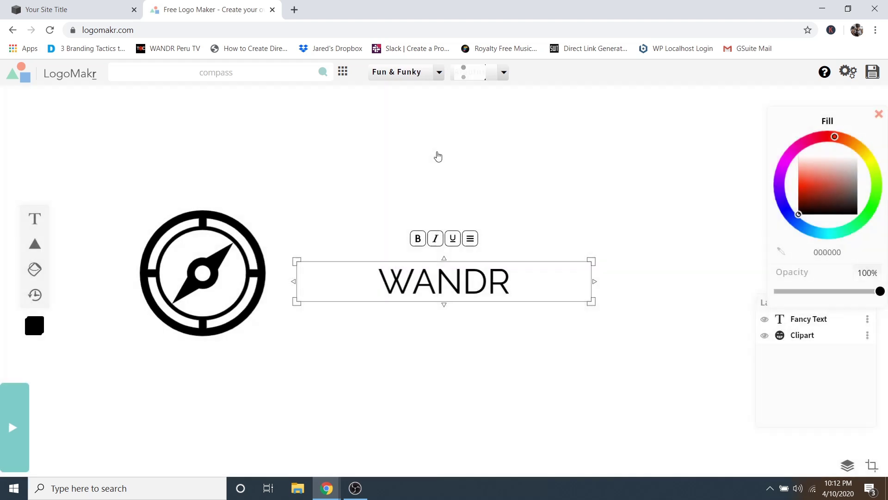
click(540, 73)
scroll(541, 140, down, 5)
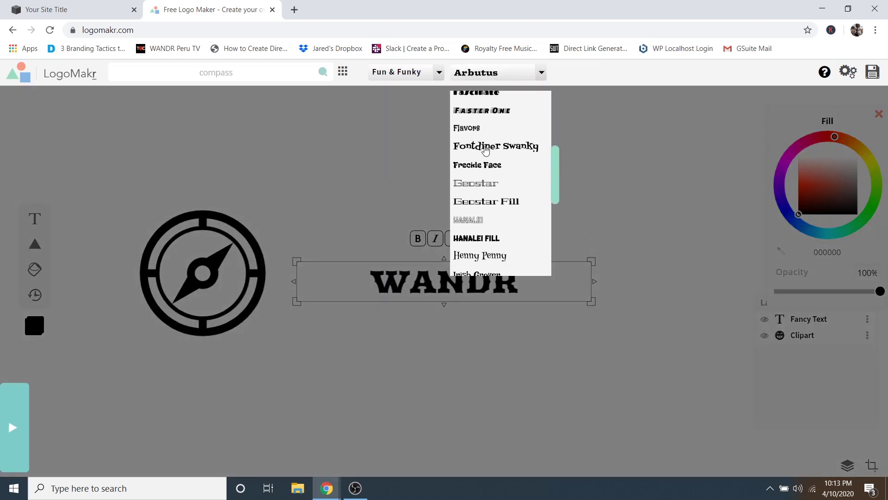
click(485, 147)
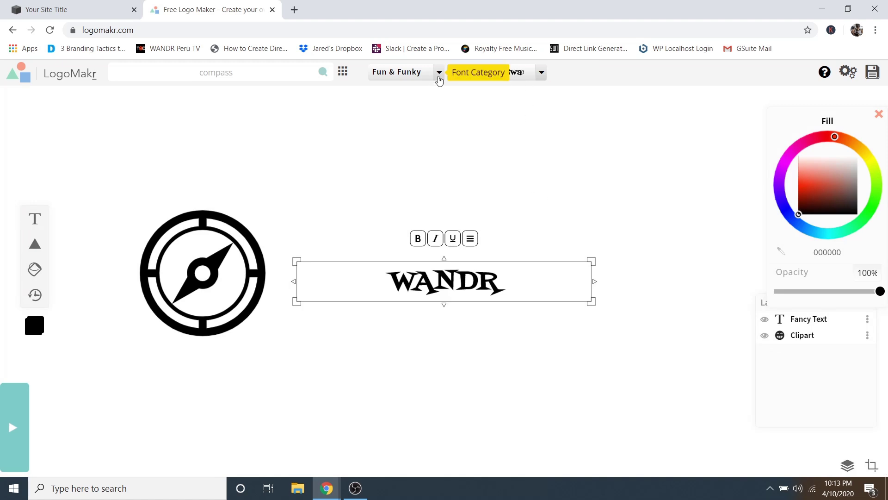
click(438, 73)
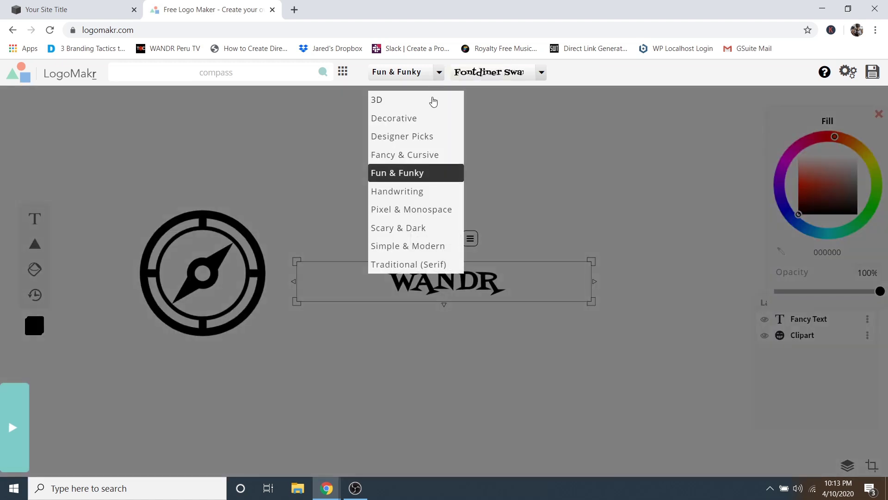
click(391, 264)
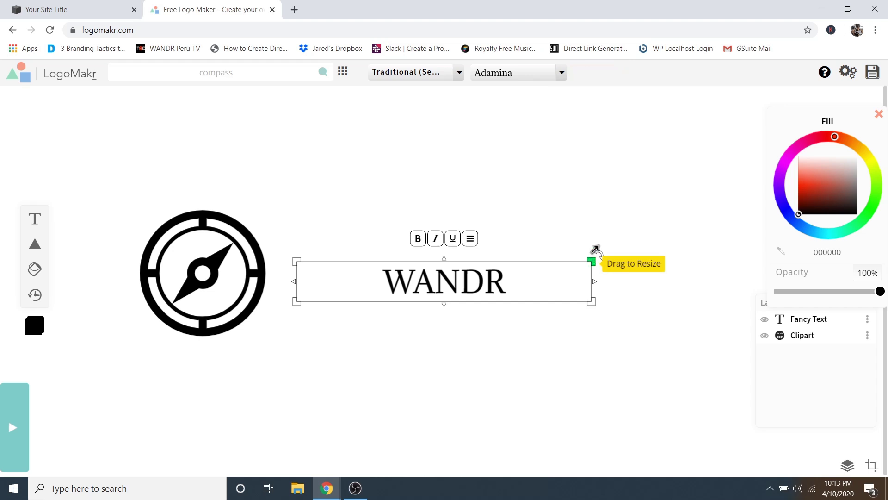
drag(594, 249, 709, 163)
drag(464, 220, 457, 250)
- Shrink the compass icon and move it right next to WANDR
click(223, 241)
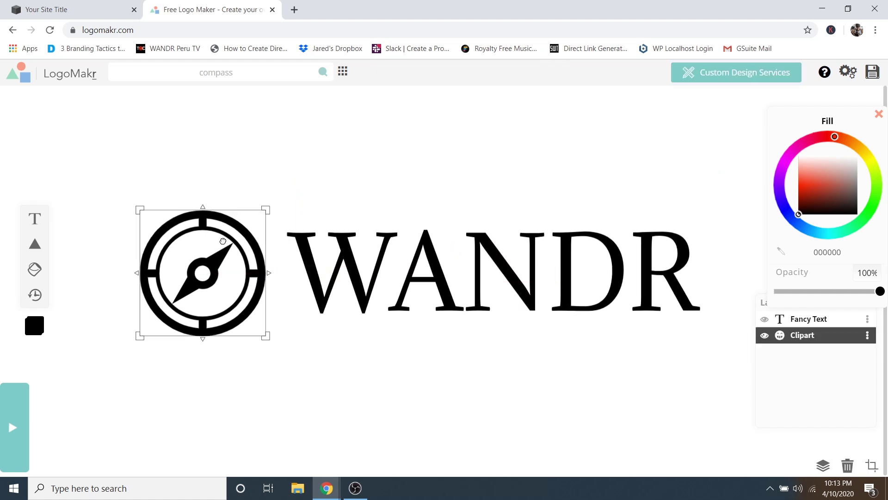
drag(139, 209, 159, 248)
mouse_move(209, 264)
mouse_down()
mouse_move(204, 255)
mouse_move(220, 256)
mouse_up()
- Select both the compass and WANDR and fill them white (ffffff)
click(692, 198)
click(648, 259)
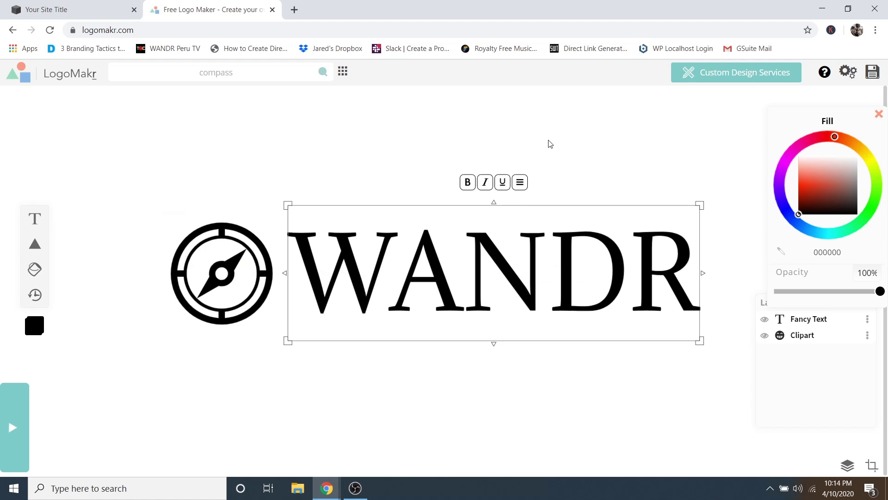
mouse_move(568, 140)
mouse_down()
mouse_move(351, 218)
mouse_move(146, 329)
mouse_up()
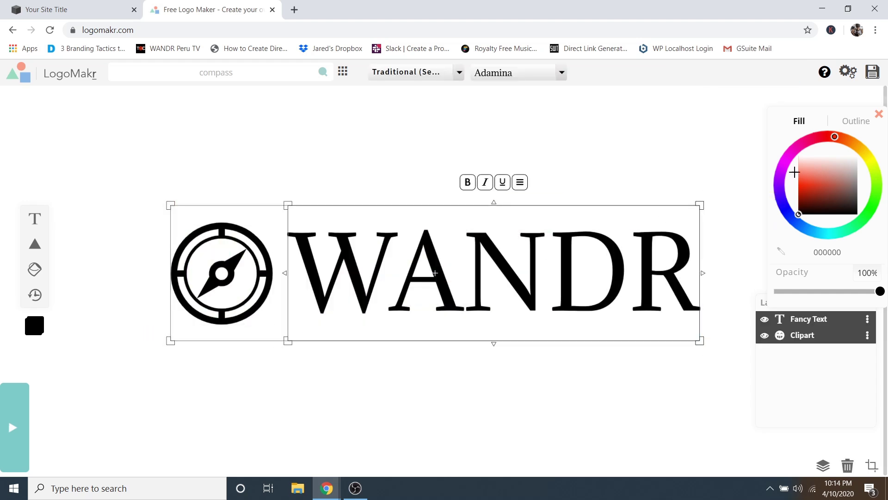
drag(836, 185, 835, 153)
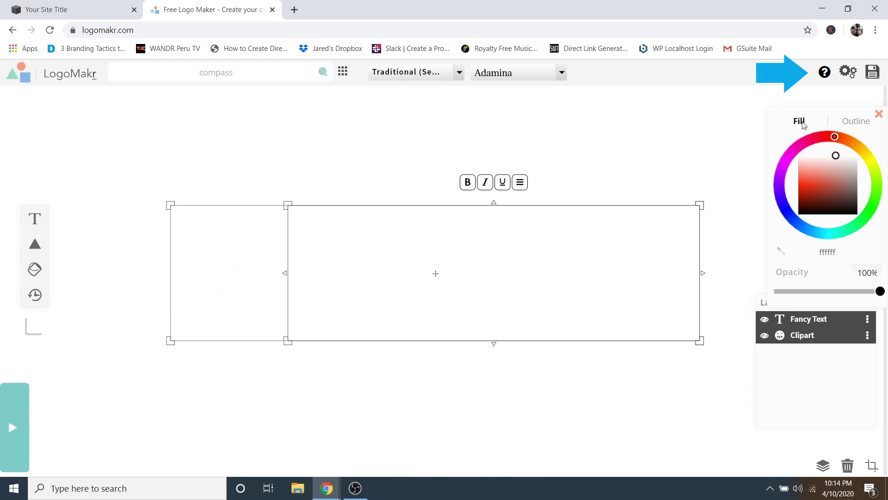
- Save the LogoMakr logo and download its free low-resolution PNG, then return to Squarespace
click(872, 72)
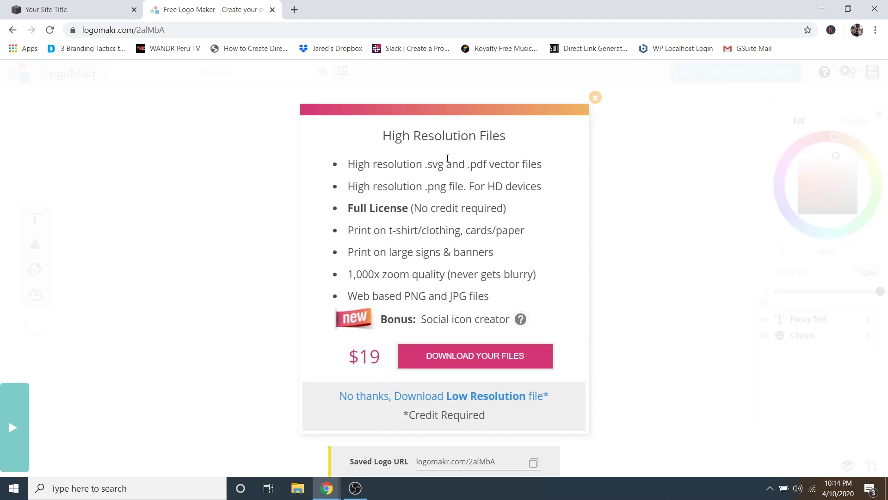
click(449, 397)
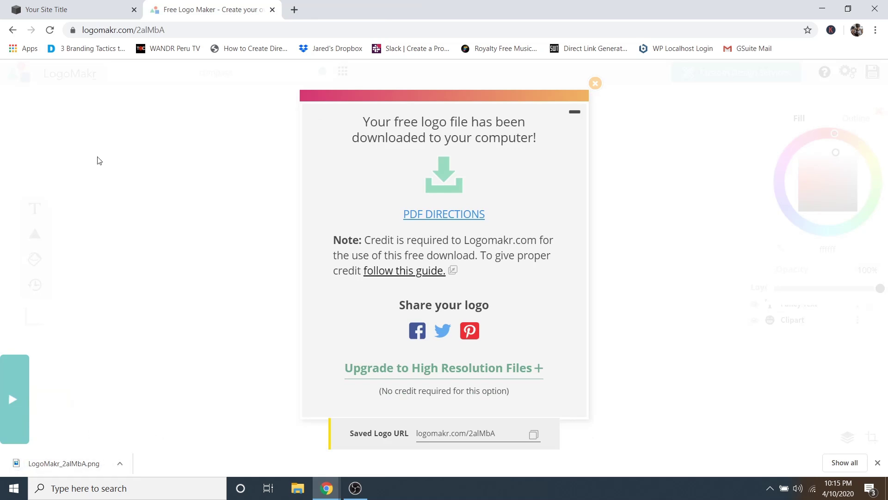
click(76, 6)
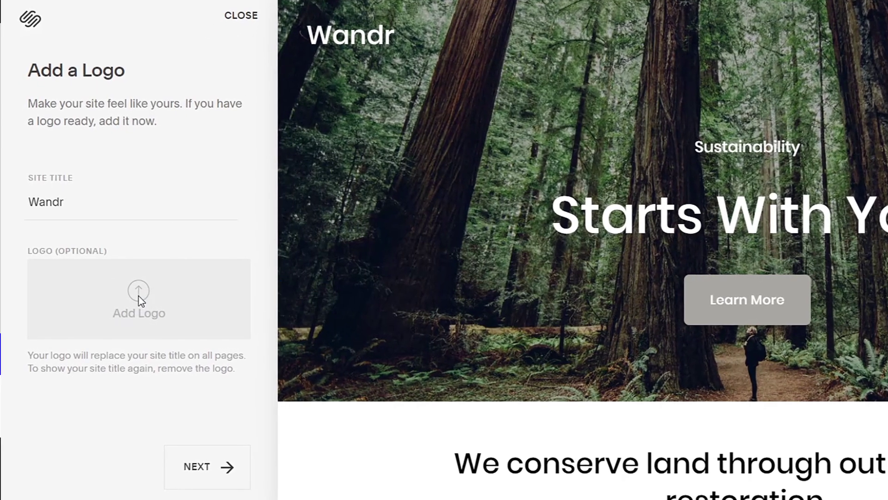
- Upload the Logo PNG from the Desktop as the WANDR site logo
click(141, 300)
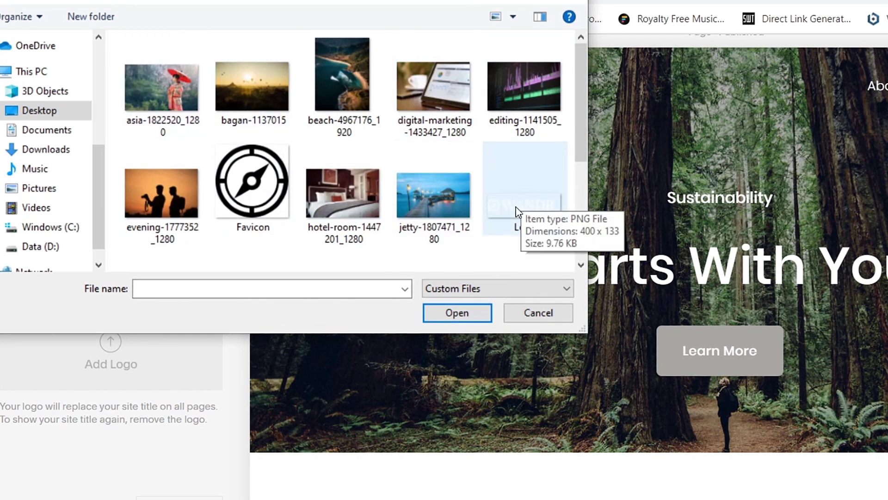
click(544, 228)
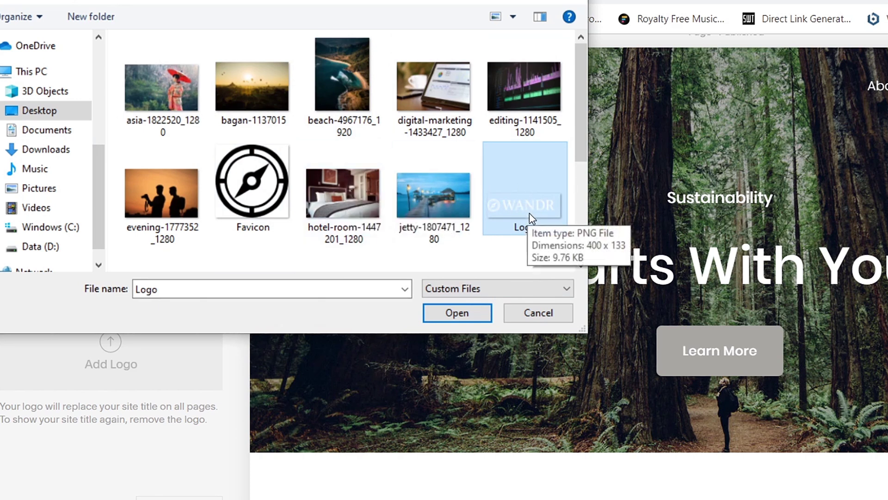
click(457, 314)
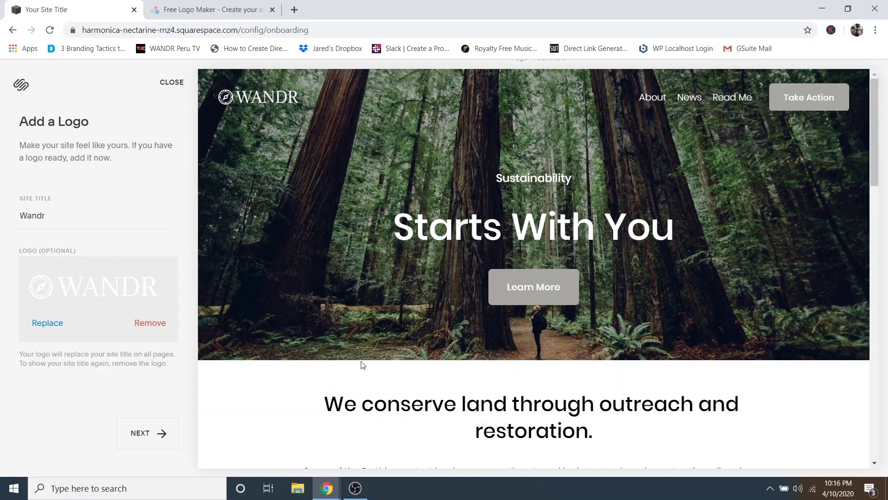
- Move to the font step and browse the sans-serif and serif font sets
click(147, 438)
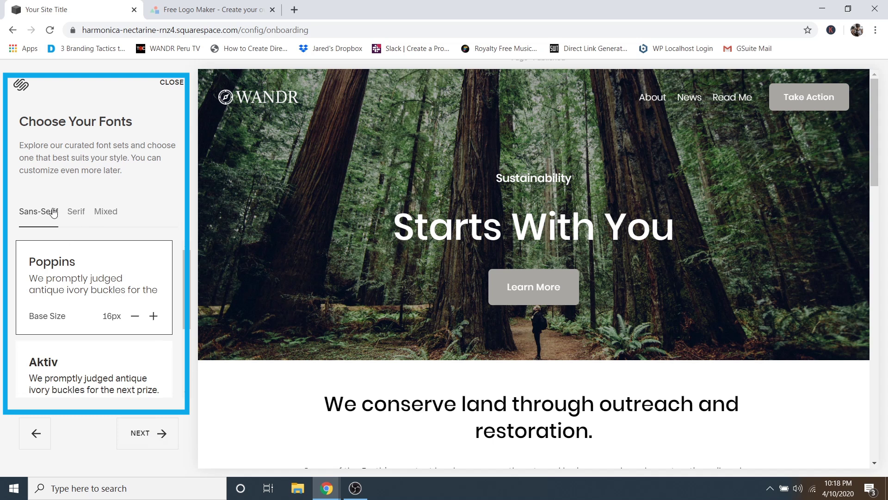
scroll(105, 280, down, 3)
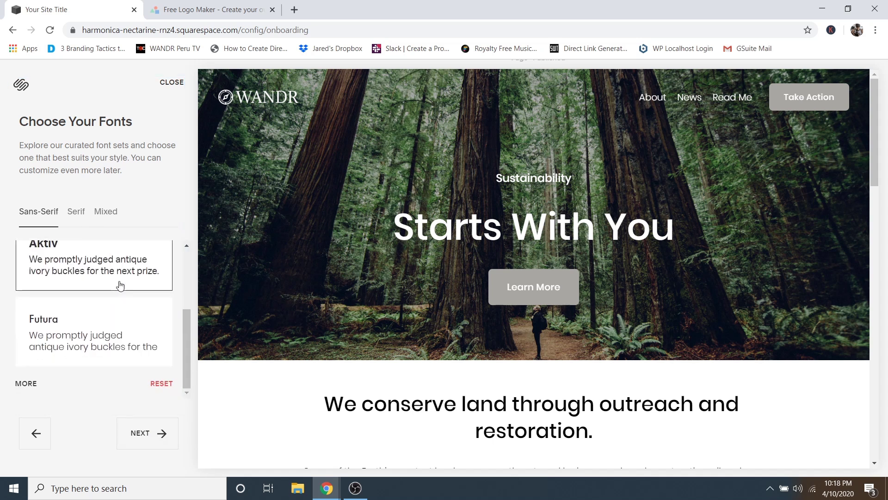
scroll(119, 283, up, 4)
click(74, 219)
scroll(95, 288, down, 3)
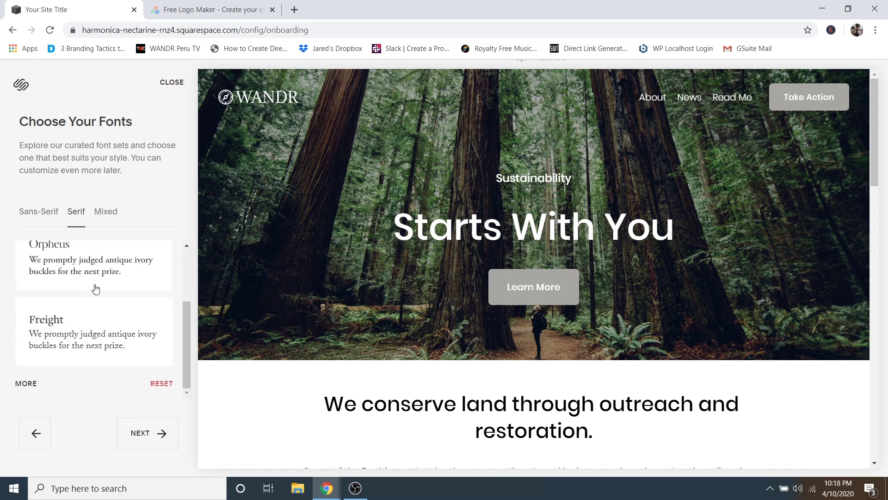
scroll(93, 273, up, 3)
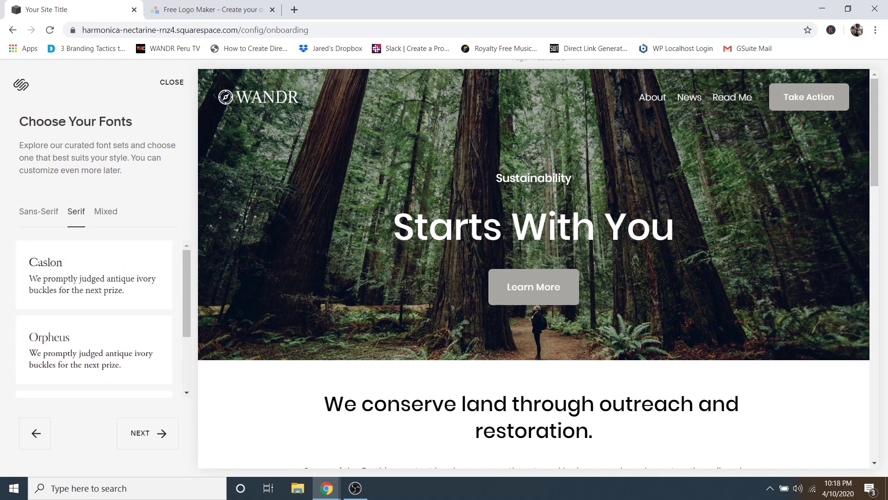
- Preview Futura, then choose the Poppins sans-serif font set and proceed
click(55, 212)
scroll(102, 317, down, 2)
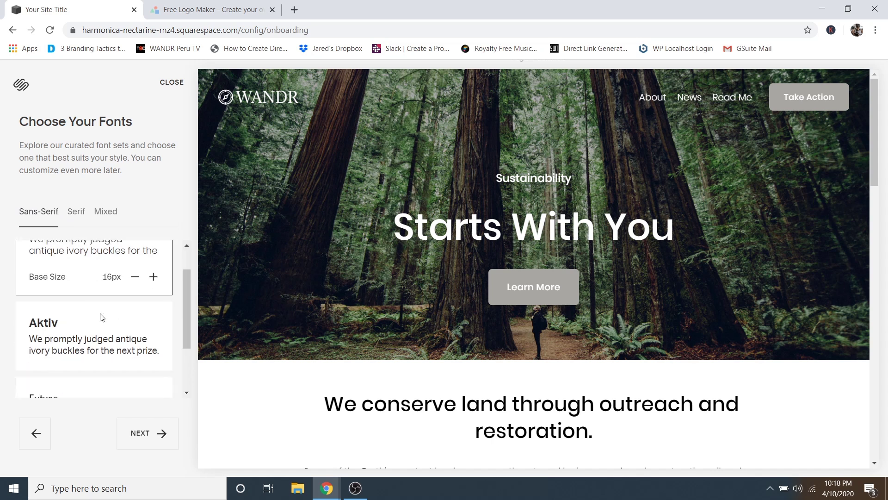
scroll(102, 317, down, 3)
click(79, 333)
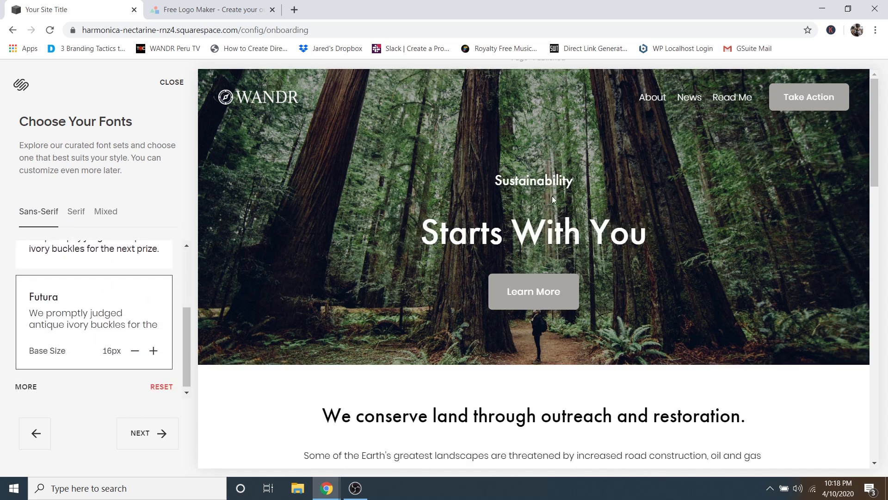
scroll(102, 333, up, 3)
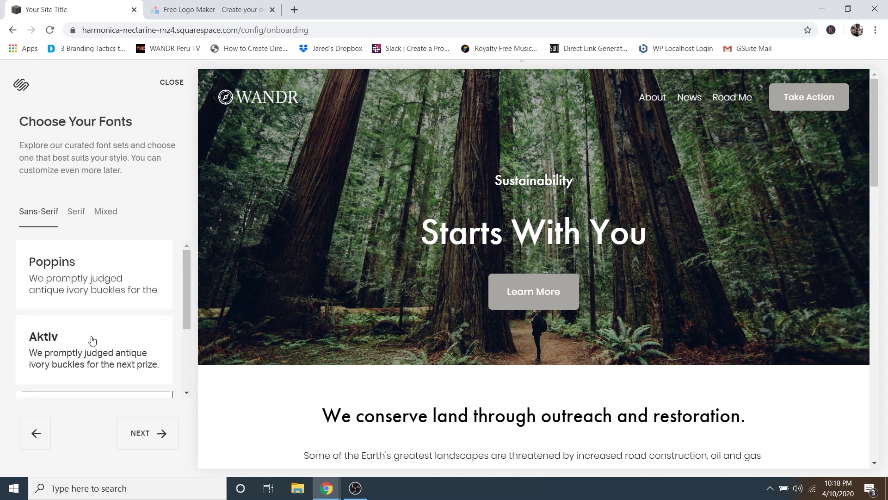
click(79, 269)
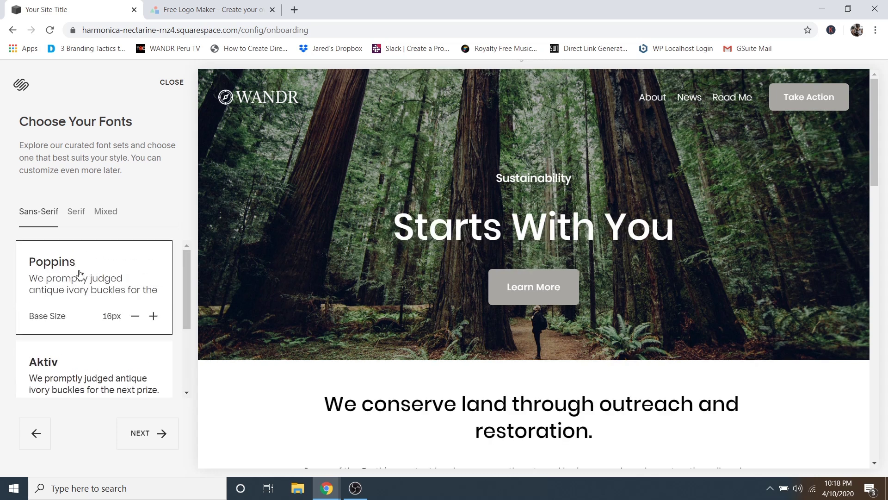
click(141, 433)
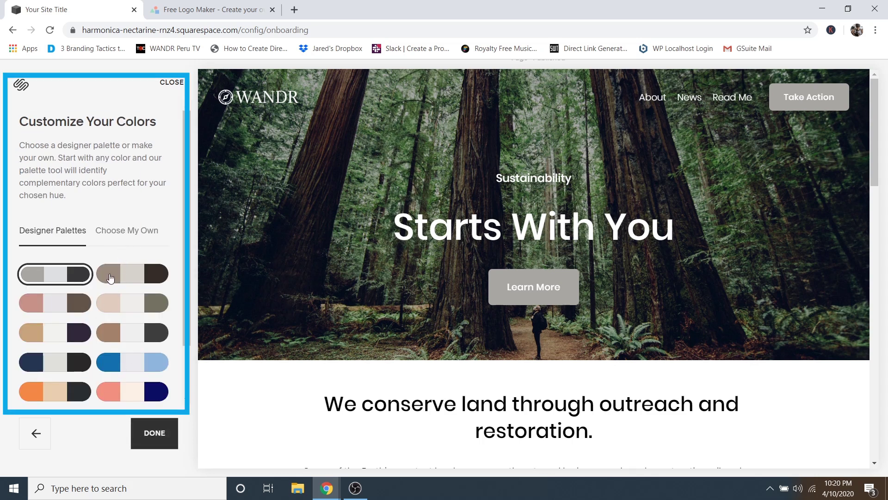
- Build a custom yellow hsl(61, 100%, 50%) colour and apply its Monochrome palette
click(109, 366)
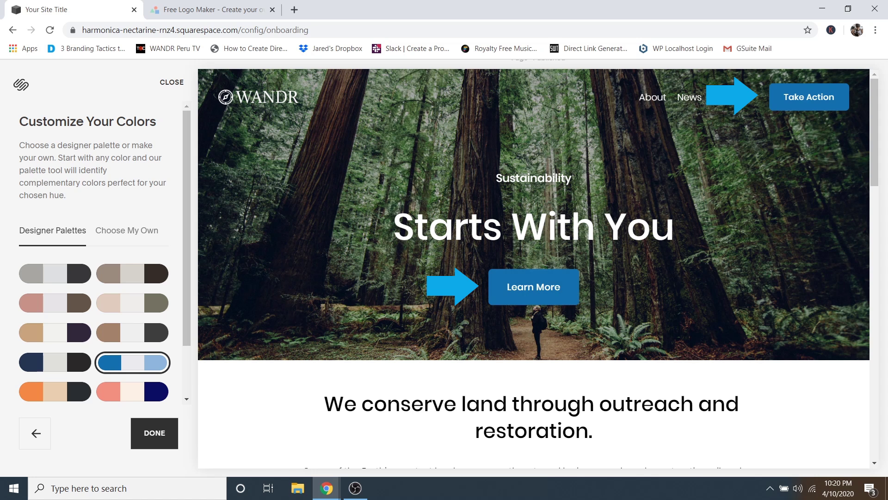
click(135, 234)
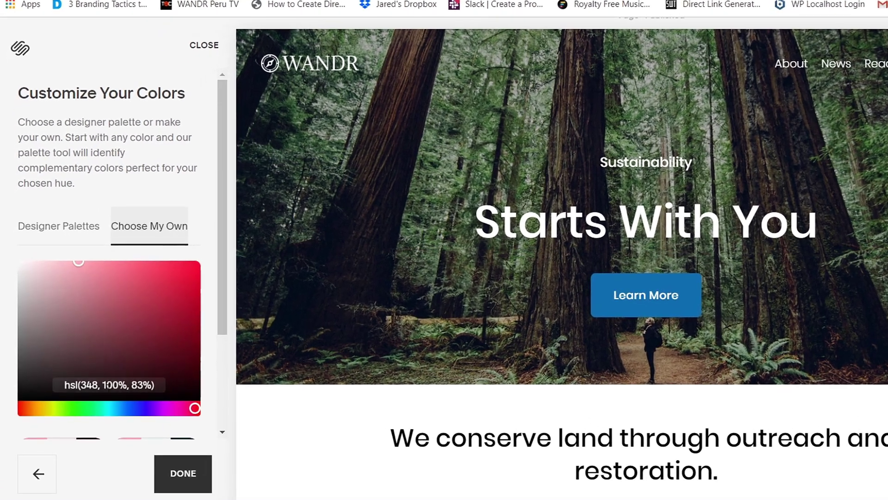
click(59, 380)
drag(73, 422, 57, 422)
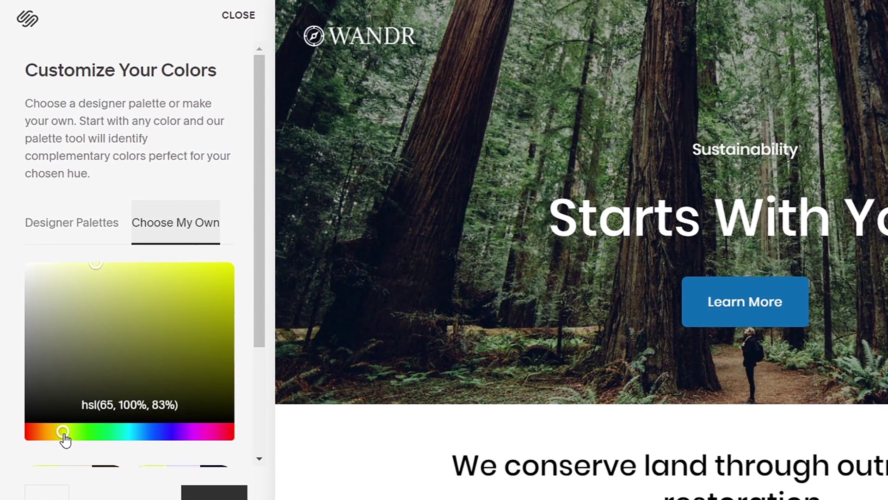
click(205, 300)
drag(236, 304, 293, 239)
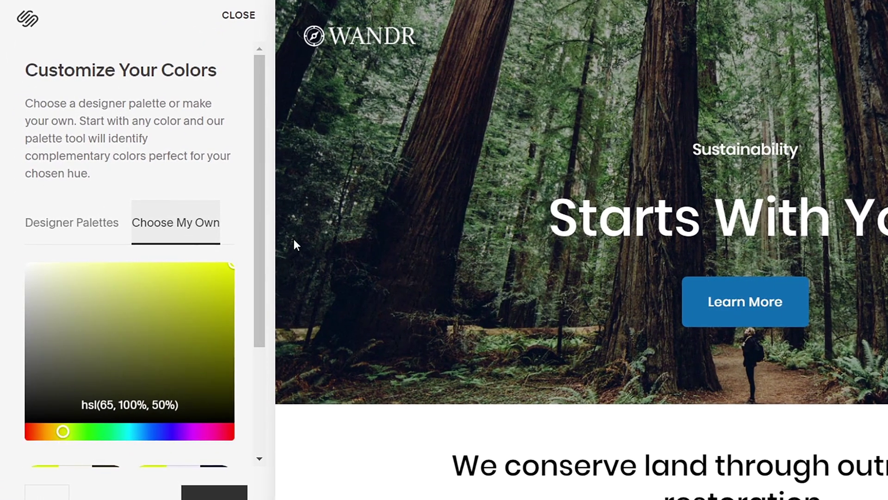
drag(64, 435, 62, 435)
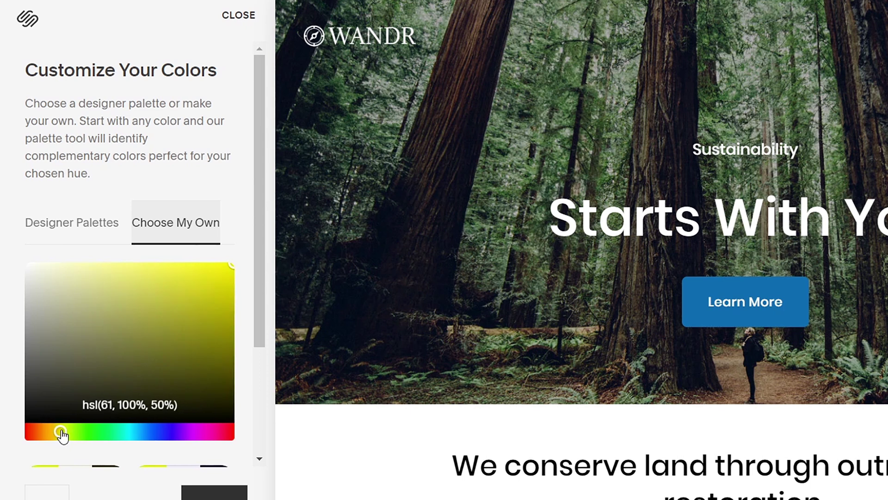
scroll(259, 362, down, 3)
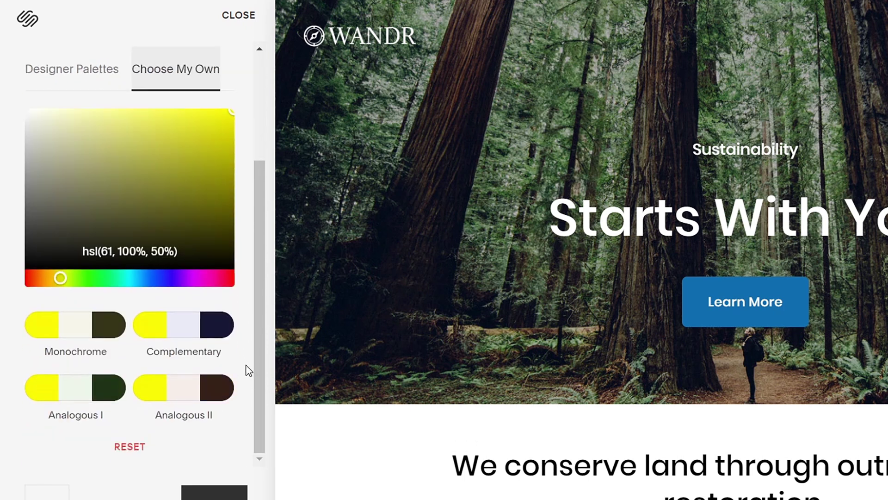
click(96, 334)
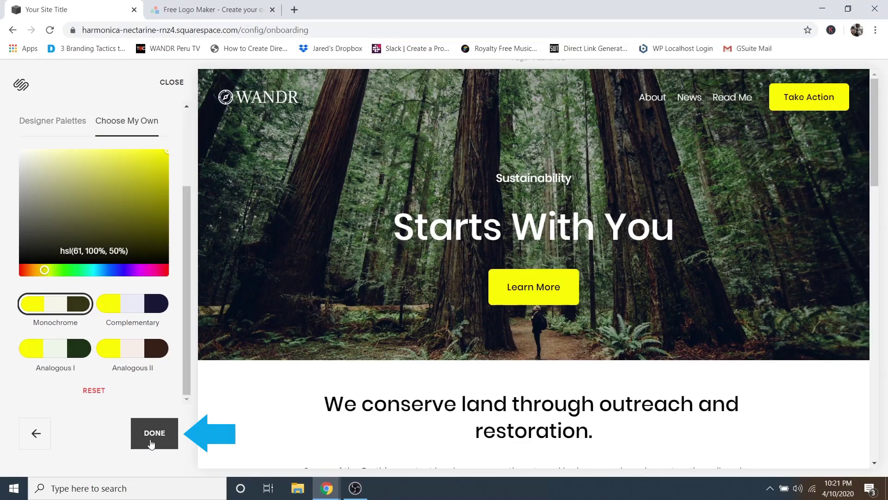
- Finish the palette, then browse the sans-serif and serif pairings in Design > Fonts
click(151, 443)
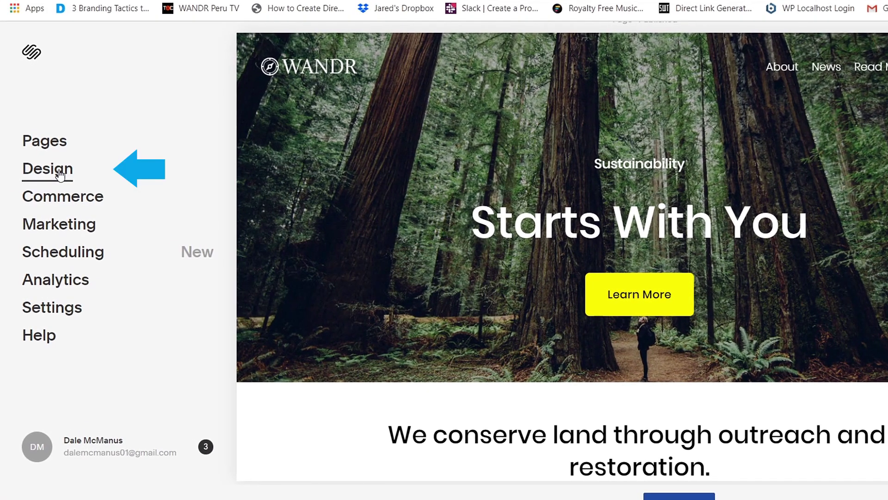
click(59, 174)
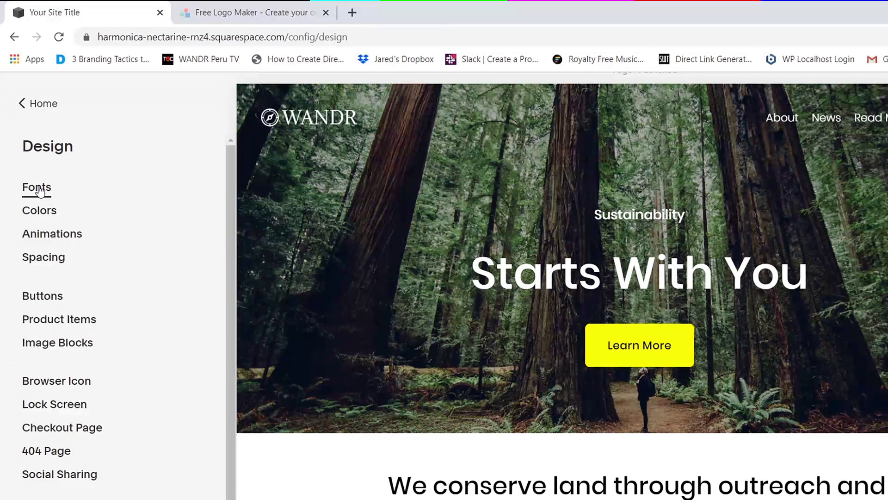
click(40, 190)
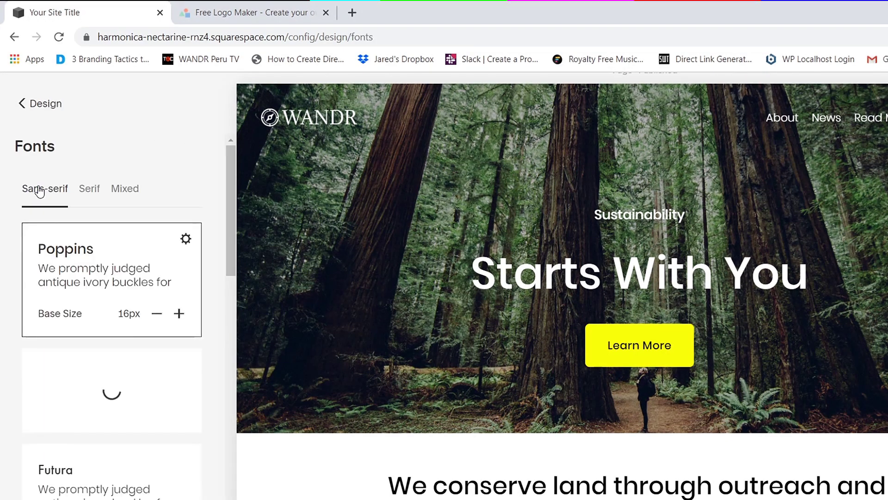
scroll(90, 308, down, 10)
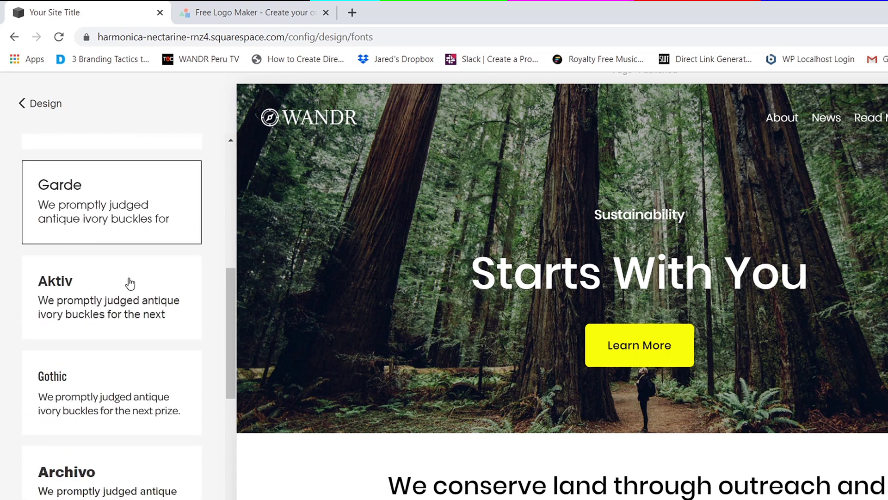
scroll(129, 283, down, 5)
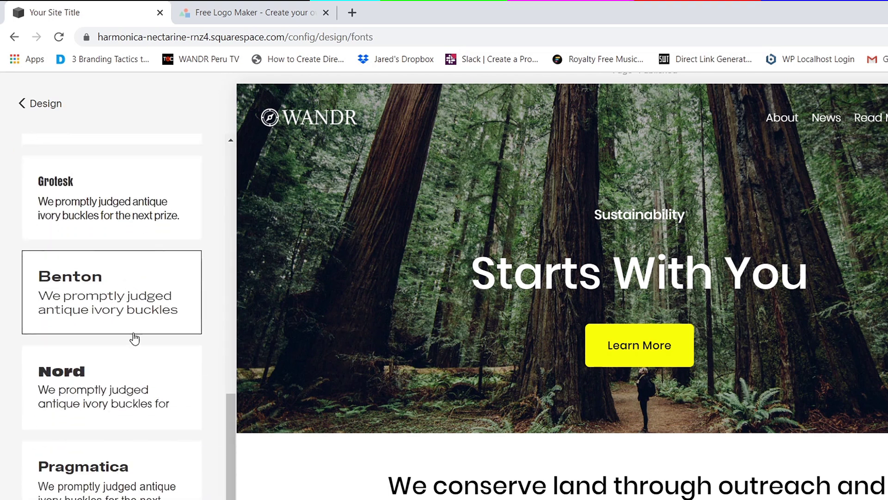
scroll(116, 286, up, 10)
scroll(111, 276, up, 3)
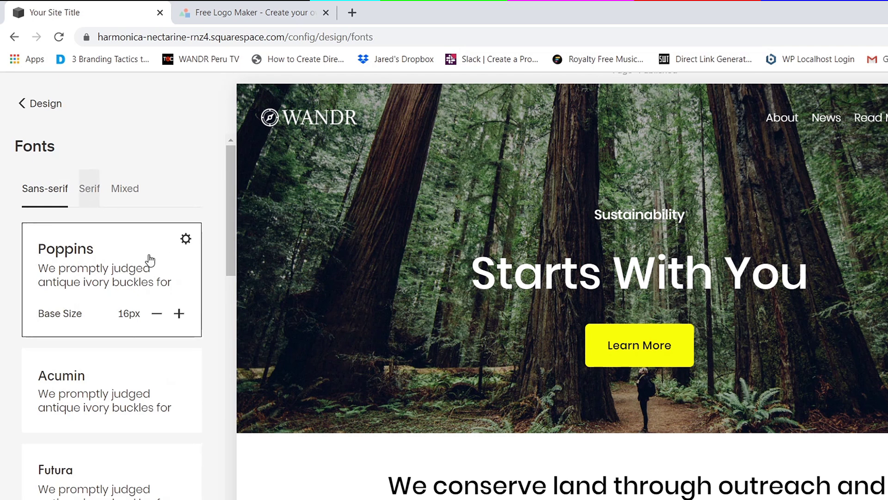
click(100, 190)
scroll(129, 275, down, 9)
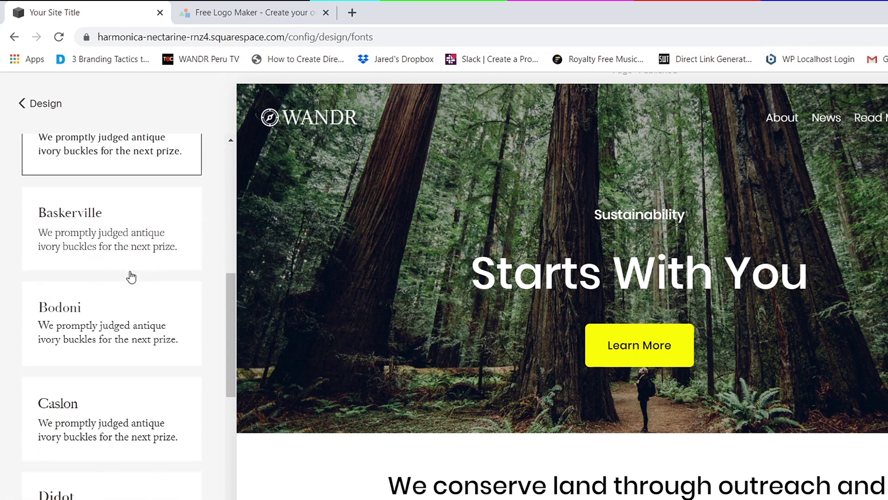
scroll(131, 290, down, 8)
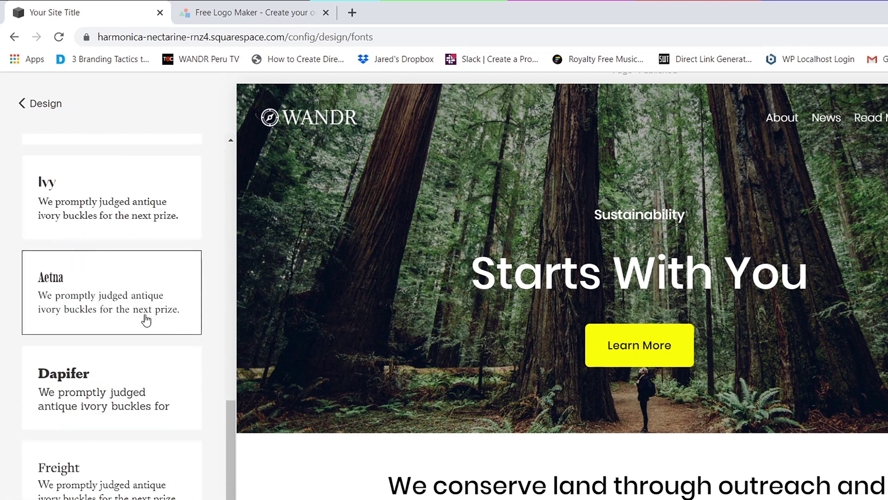
scroll(139, 315, up, 15)
scroll(73, 192, up, 2)
- Apply and save the Gothic sans-serif font pairing, returning to Design
click(43, 192)
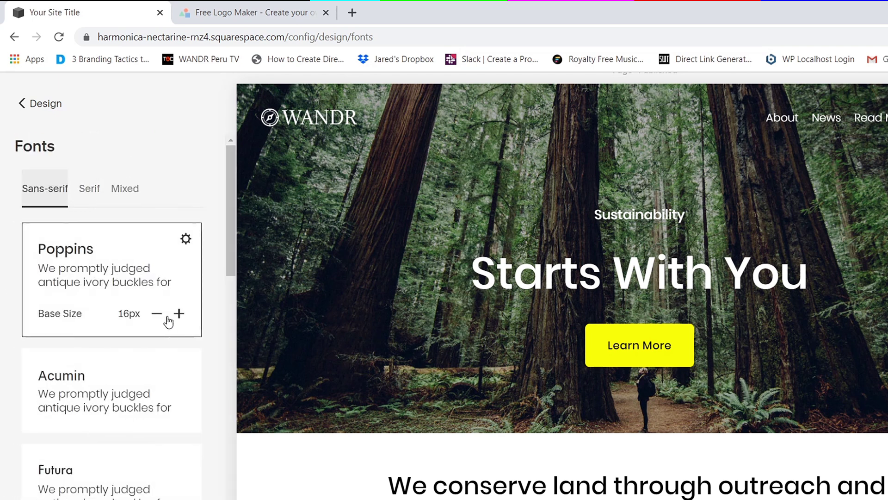
scroll(169, 324, down, 5)
scroll(169, 330, down, 6)
click(98, 221)
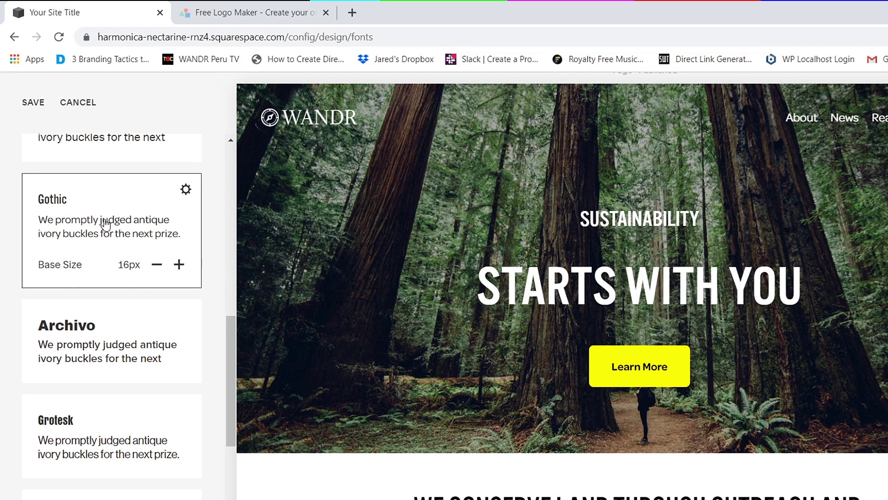
scroll(104, 228, up, 10)
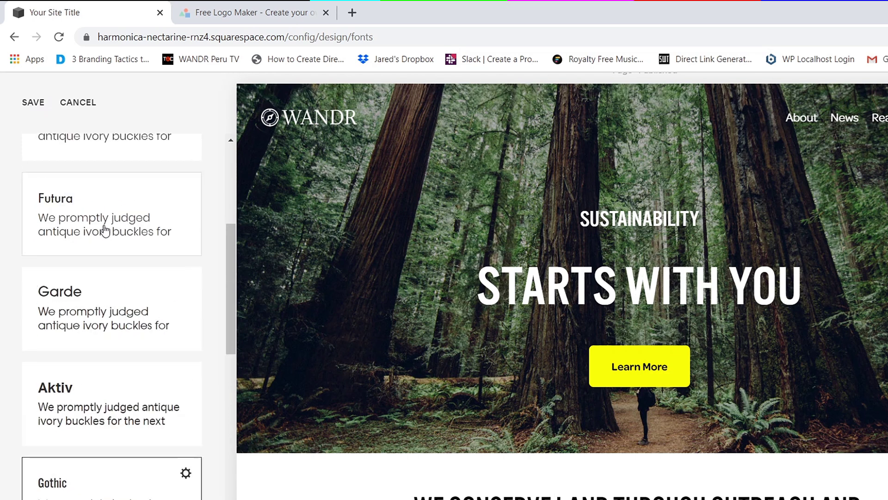
click(40, 103)
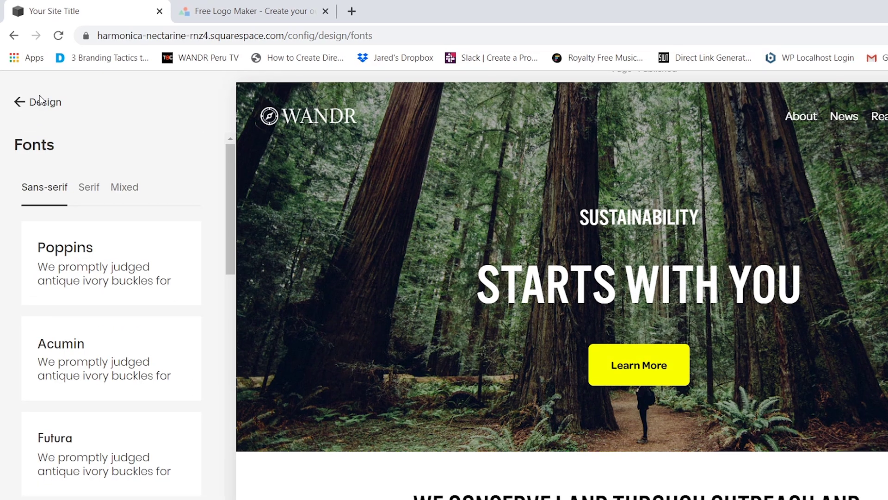
click(41, 102)
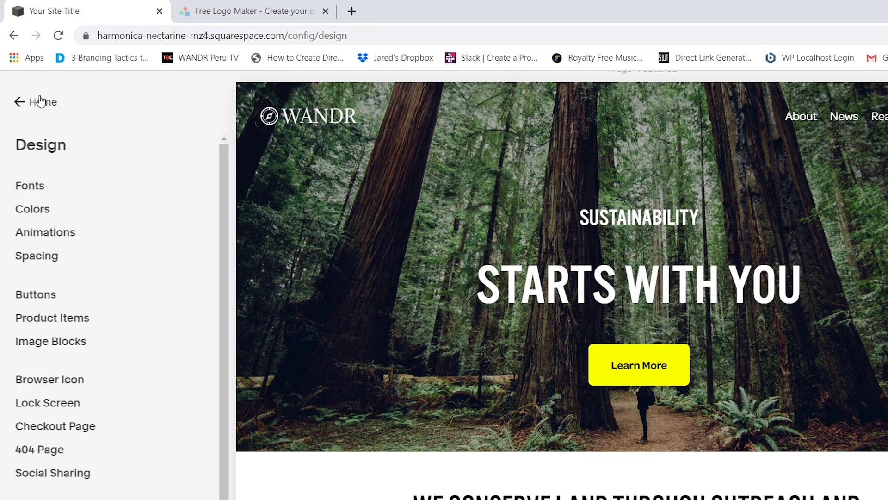
- Switch the site palette to Custom Colors editing in Design > Colors
click(48, 213)
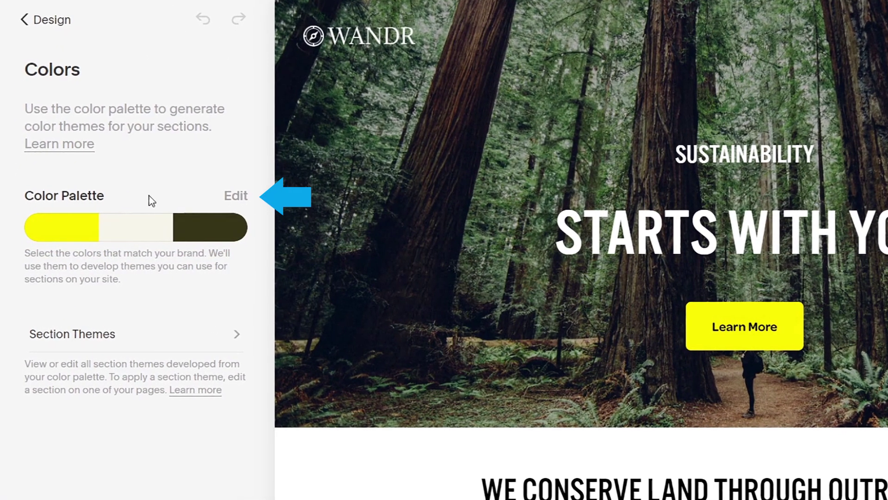
click(237, 197)
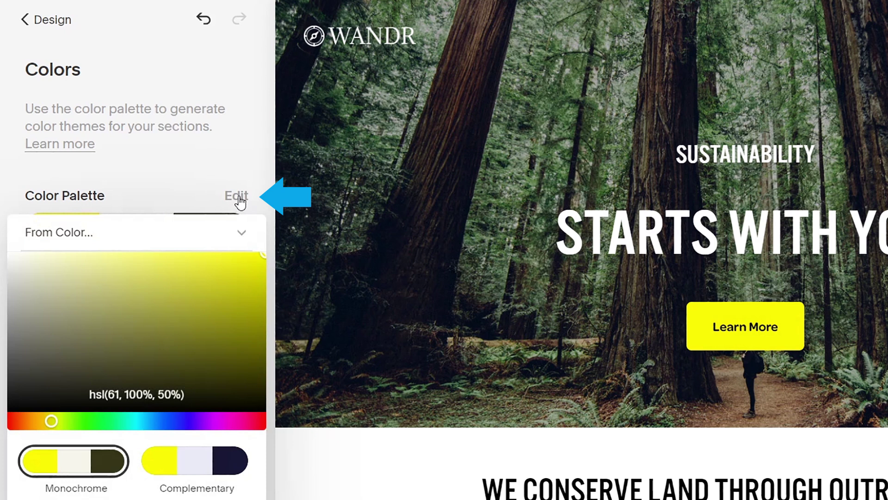
click(85, 237)
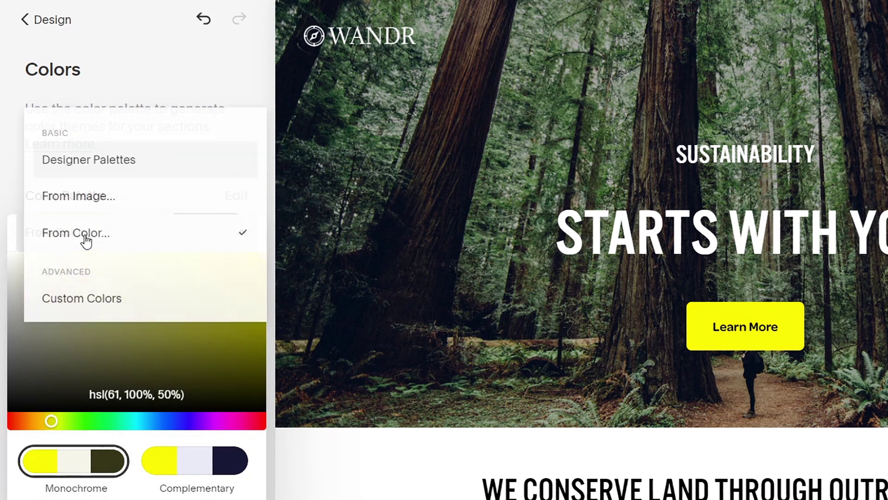
click(103, 306)
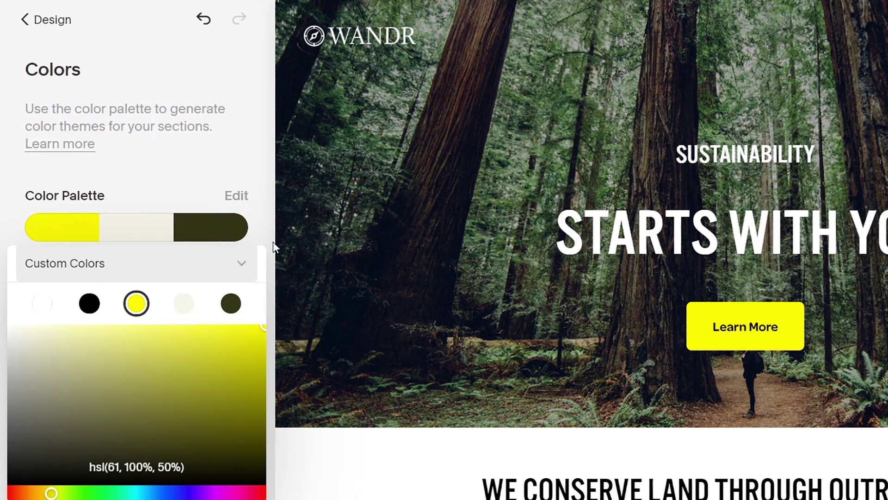
scroll(527, 370, down, 10)
scroll(530, 282, down, 4)
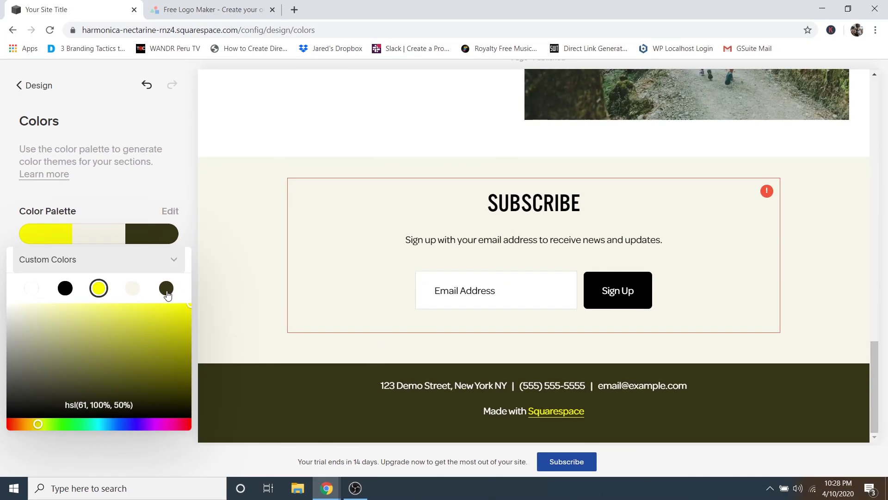
- Set the dark swatch to hsl(62,0%,11%) and light swatch to hsl(60,0%,55%), and save
click(167, 289)
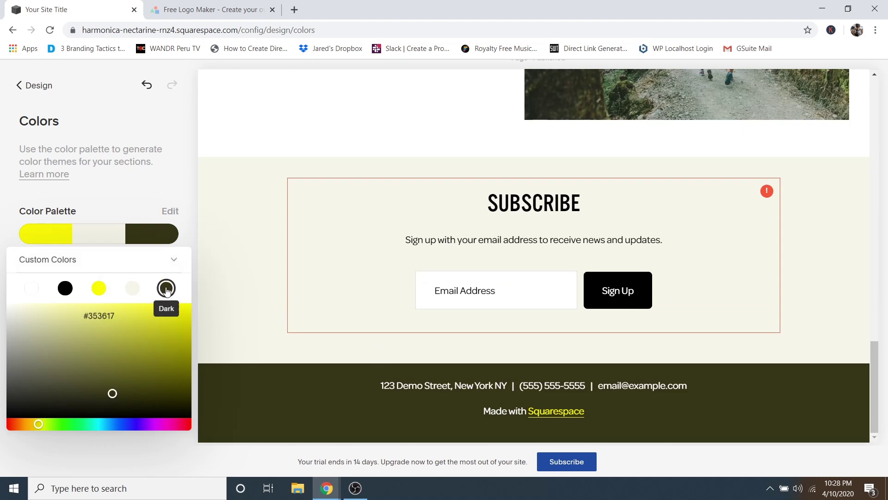
click(8, 409)
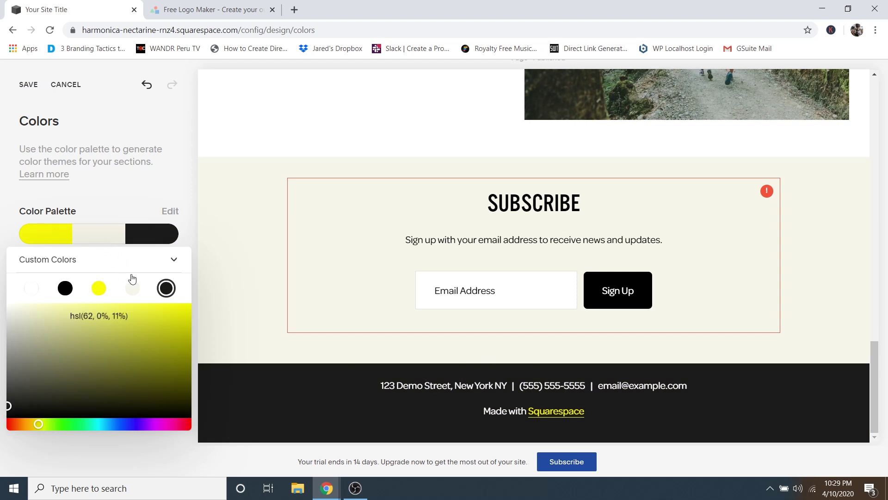
click(132, 289)
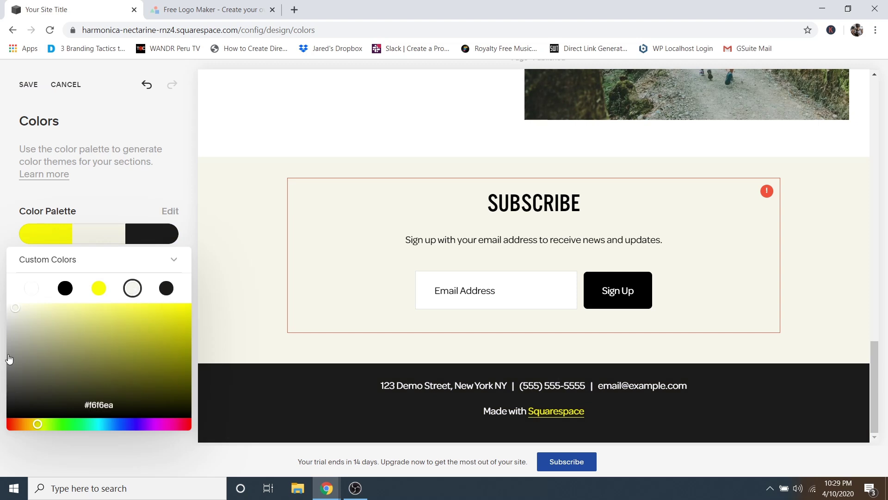
click(8, 355)
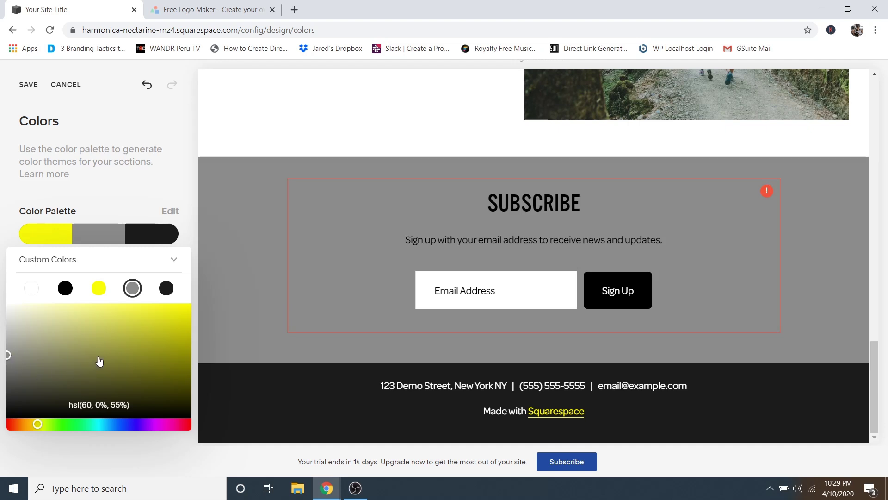
click(28, 86)
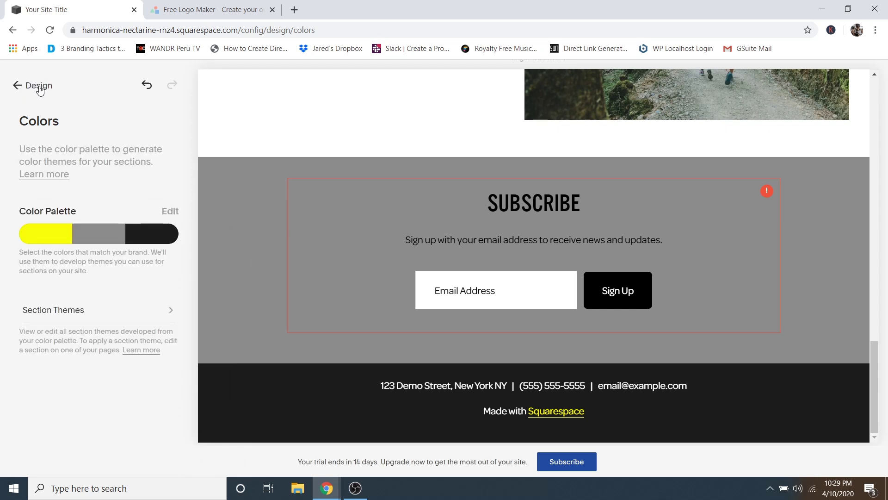
click(39, 86)
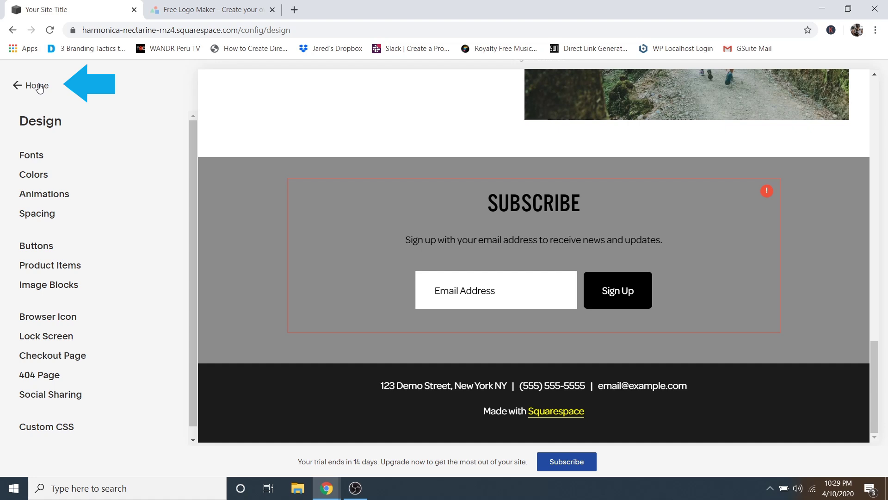
- Return to the main Home menu and scroll the preview back up to the hero
click(39, 87)
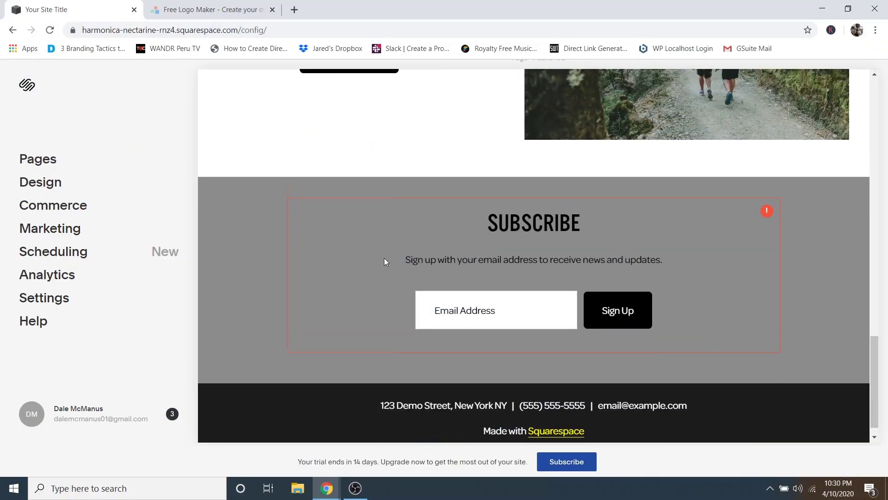
scroll(430, 259, up, 10)
scroll(478, 261, up, 5)
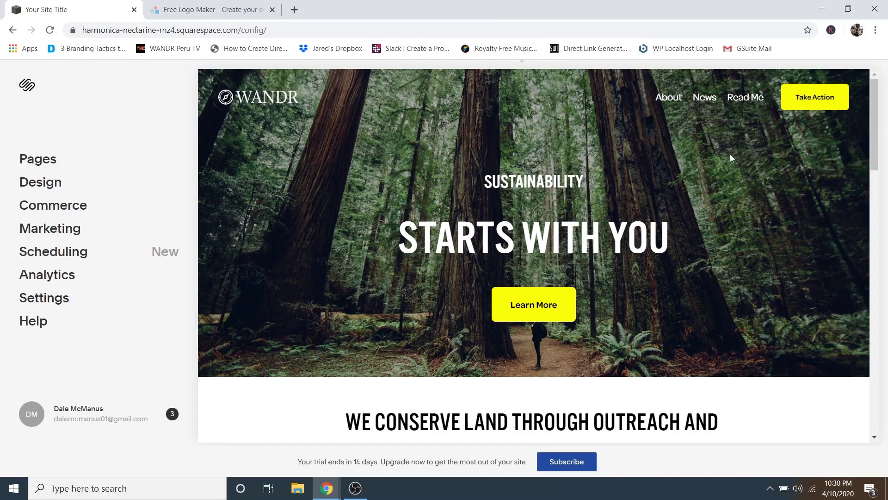
mouse_move(669, 98)
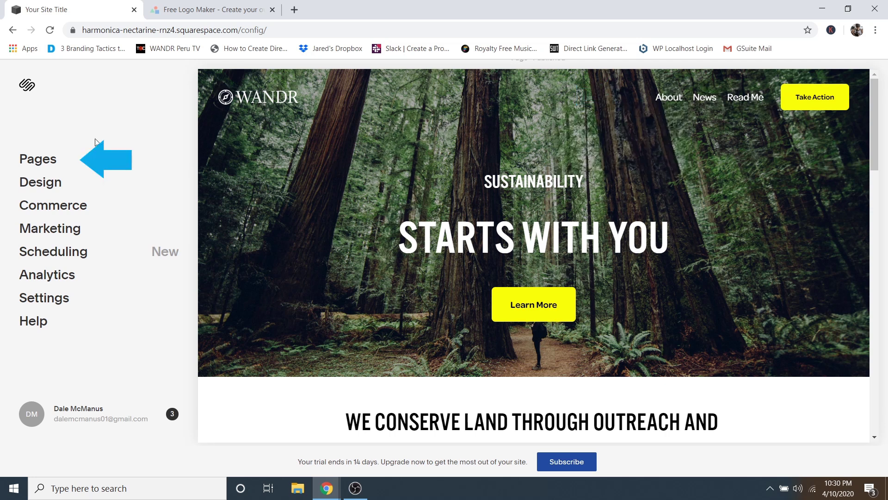
- Delete the Projects, Partners, News and Read Me demo pages
click(39, 163)
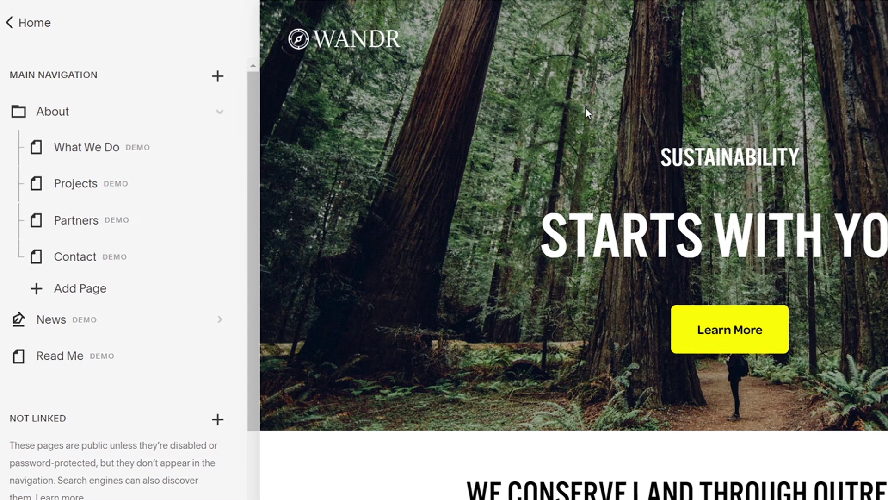
mouse_move(725, 88)
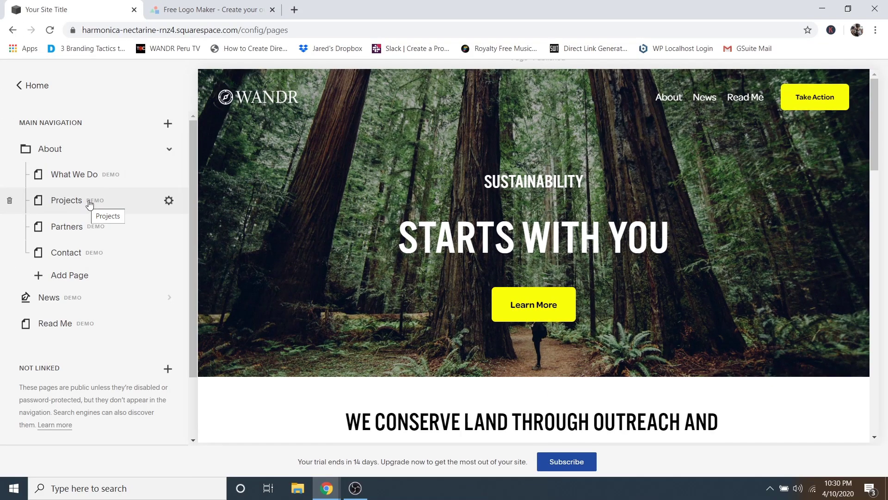
click(9, 203)
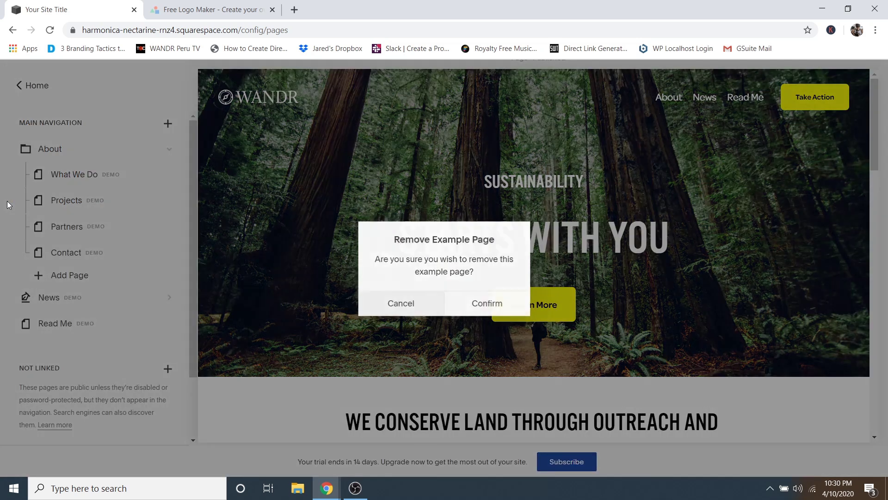
click(490, 305)
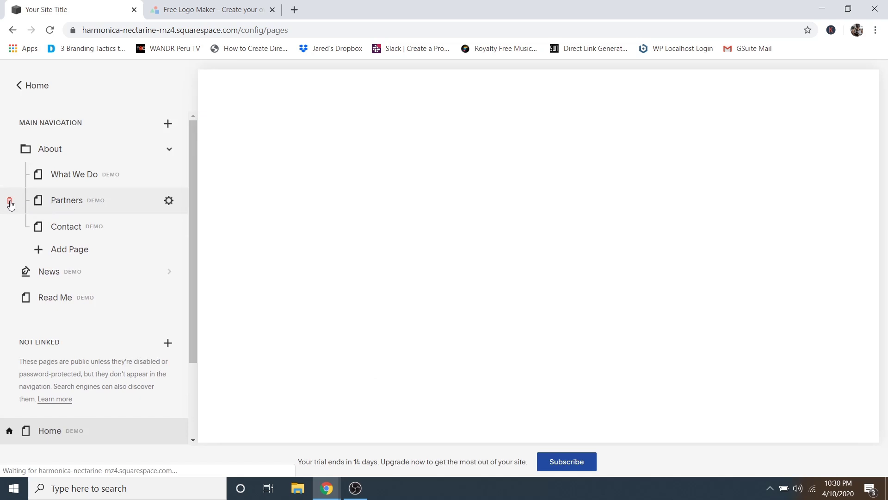
click(9, 204)
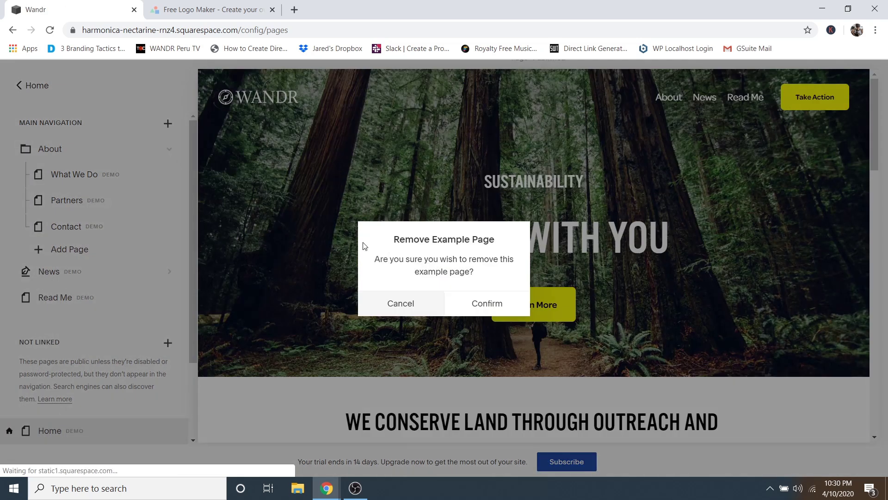
click(490, 304)
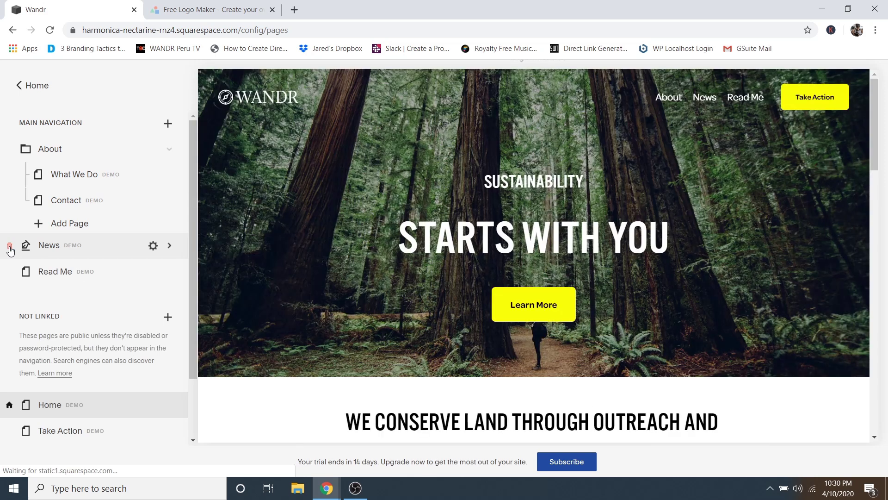
click(9, 246)
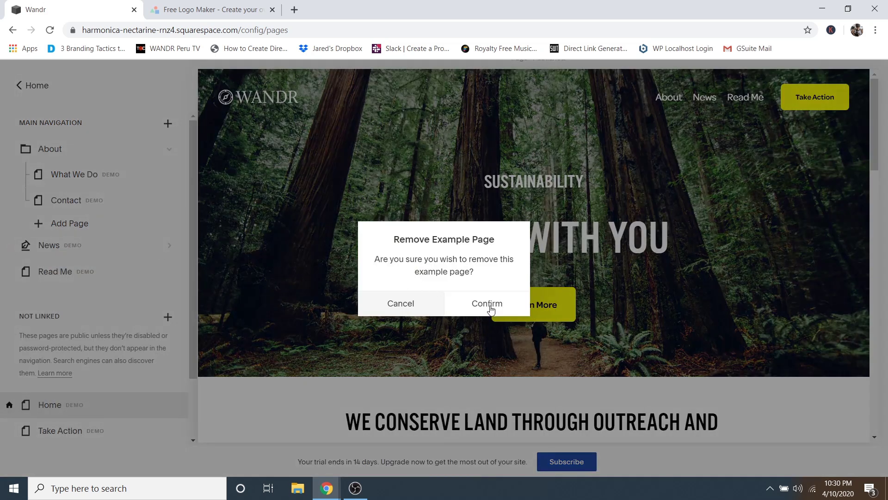
click(489, 305)
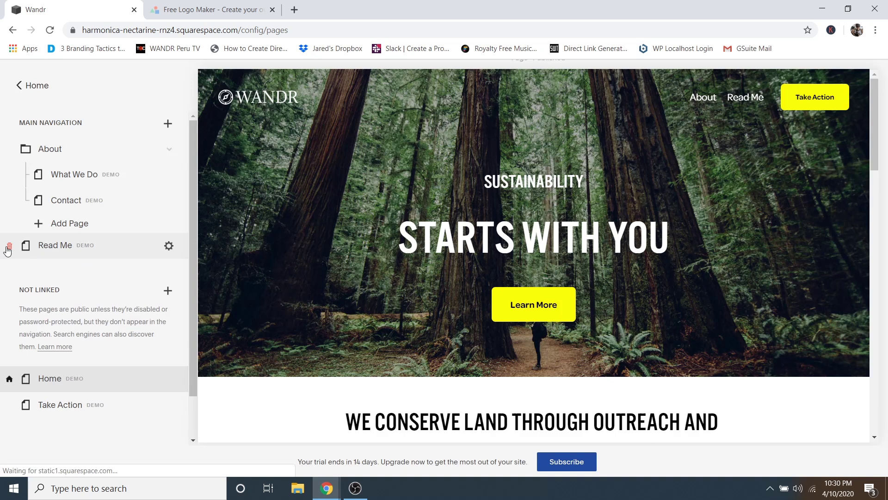
click(8, 247)
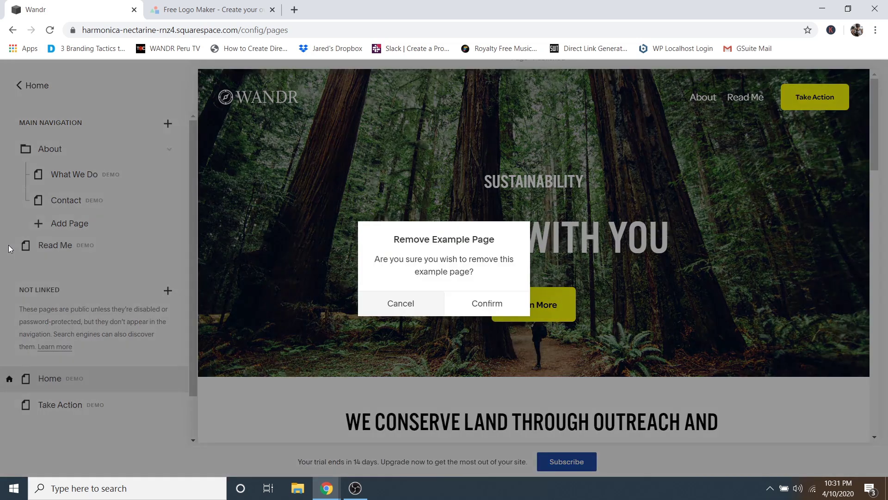
click(487, 305)
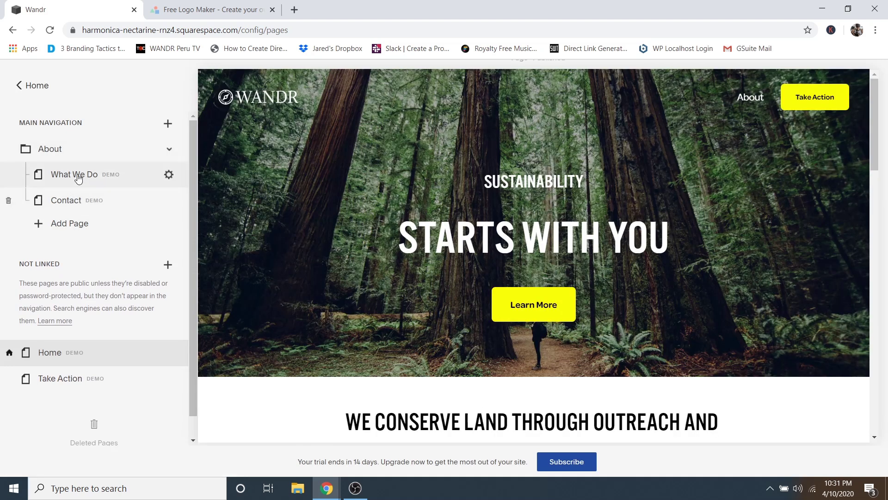
- Move What We Do and Contact out of the About folder, then delete the empty folder
mouse_move(752, 99)
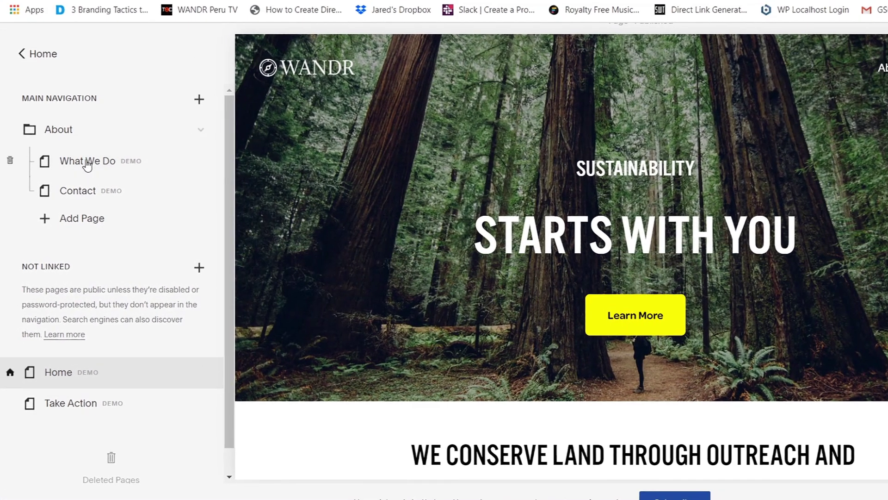
drag(91, 164, 17, 129)
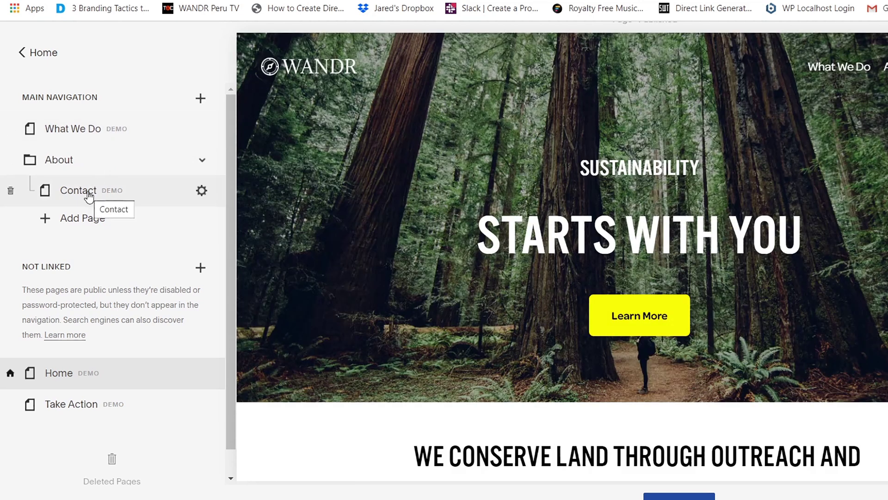
drag(89, 196, 135, 172)
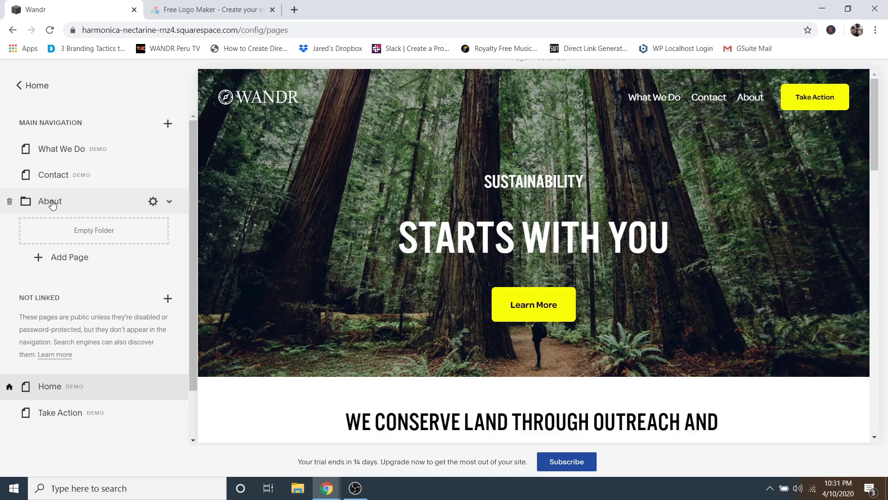
drag(53, 200, 81, 148)
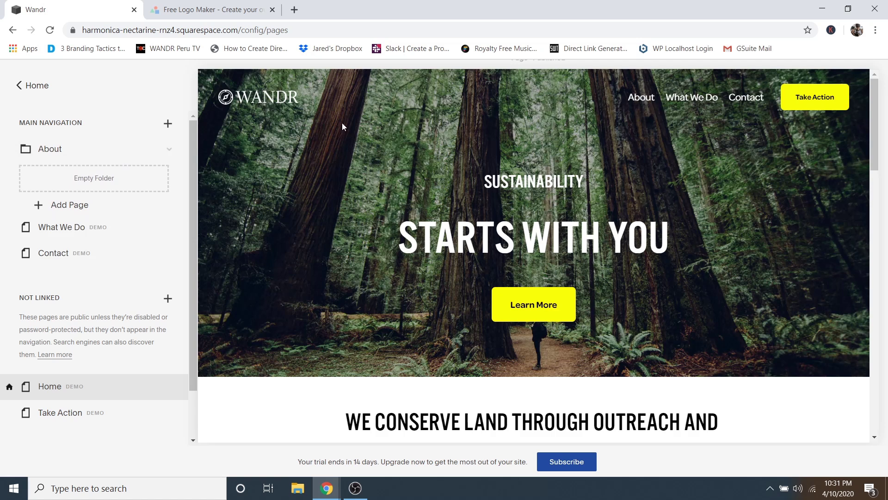
mouse_move(652, 103)
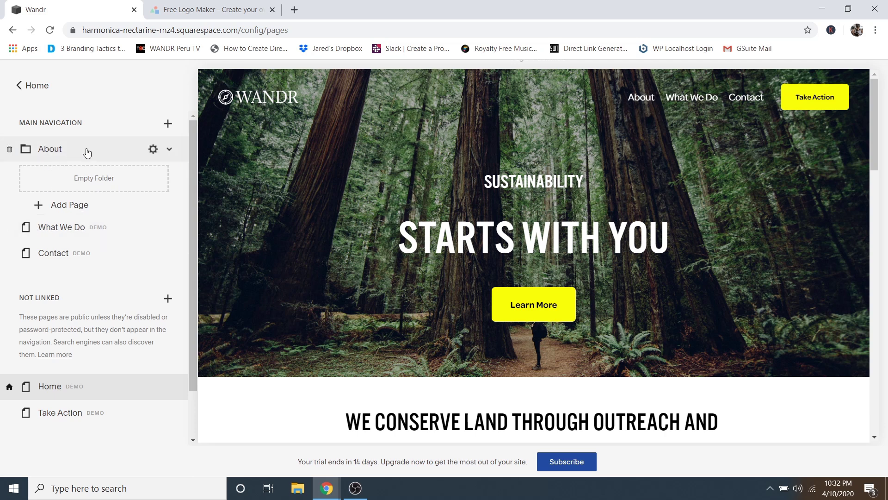
click(9, 150)
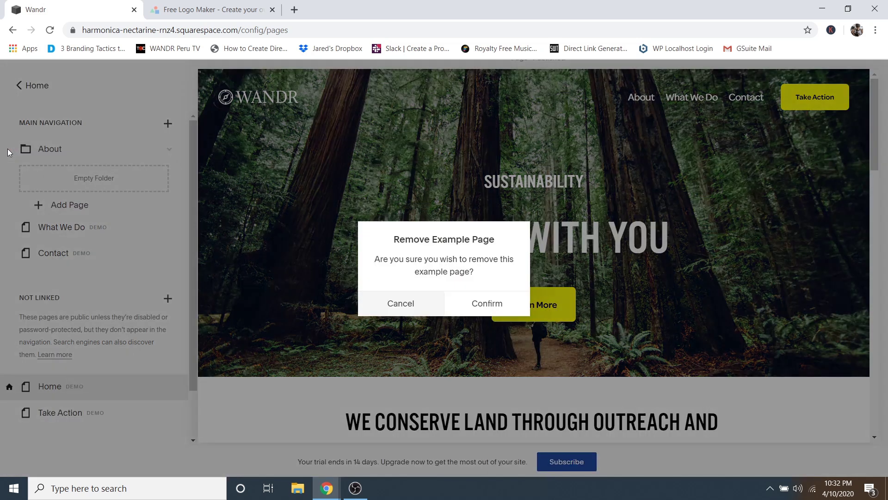
click(481, 305)
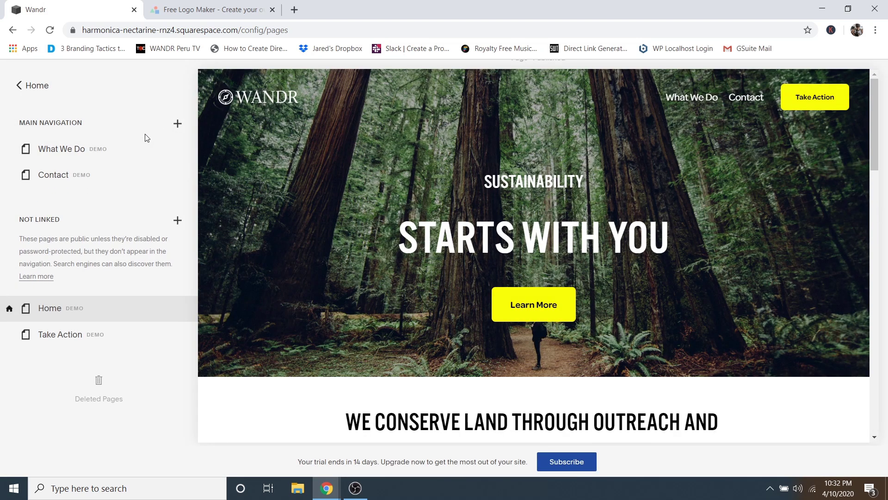
- Add a new blank page named About to Main Navigation
click(178, 126)
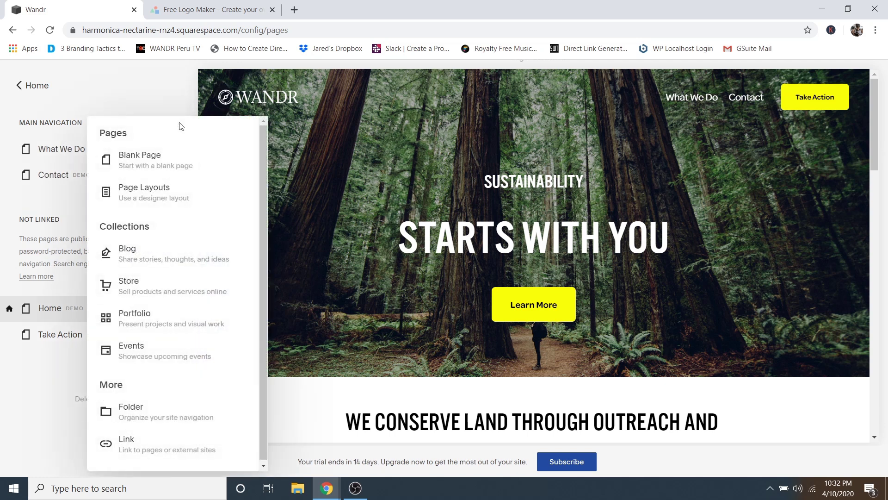
click(162, 160)
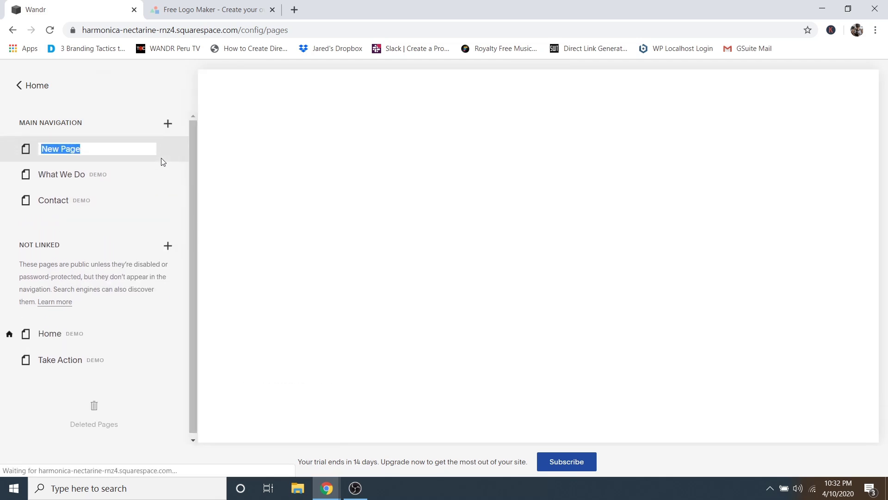
text(About)
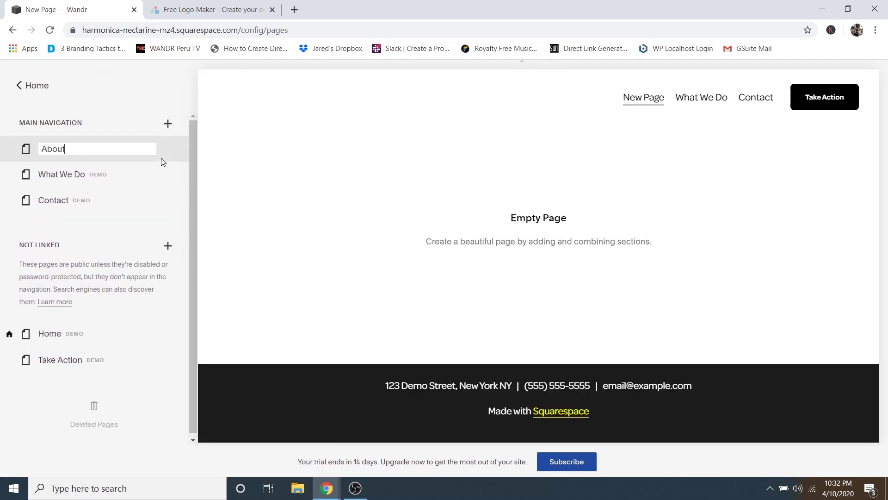
key(Return)
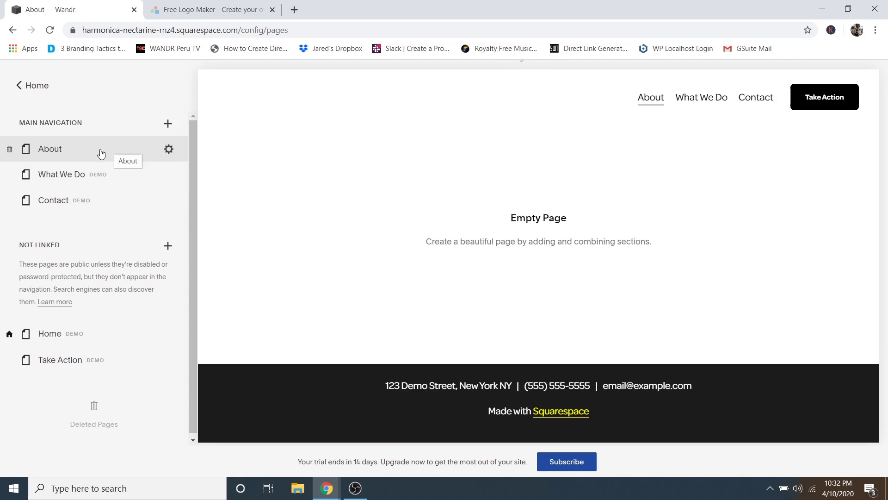
- Check the About page's URL slug stays /about and close its settings
click(168, 150)
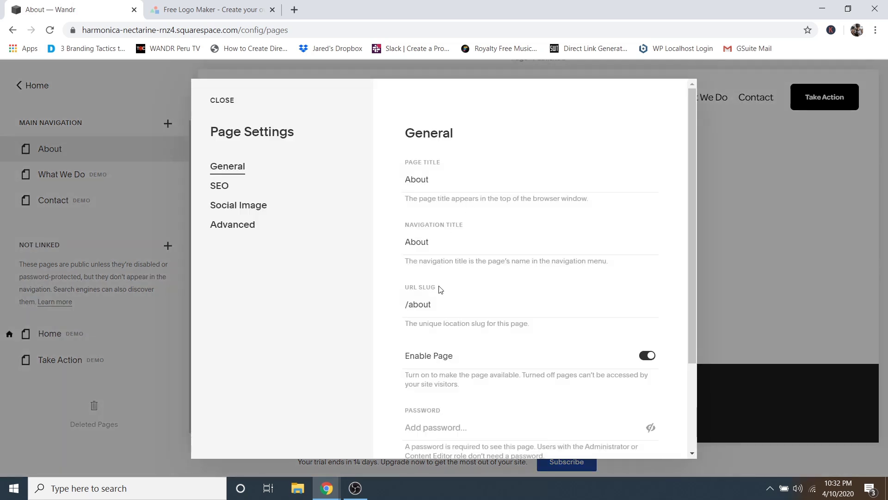
click(445, 297)
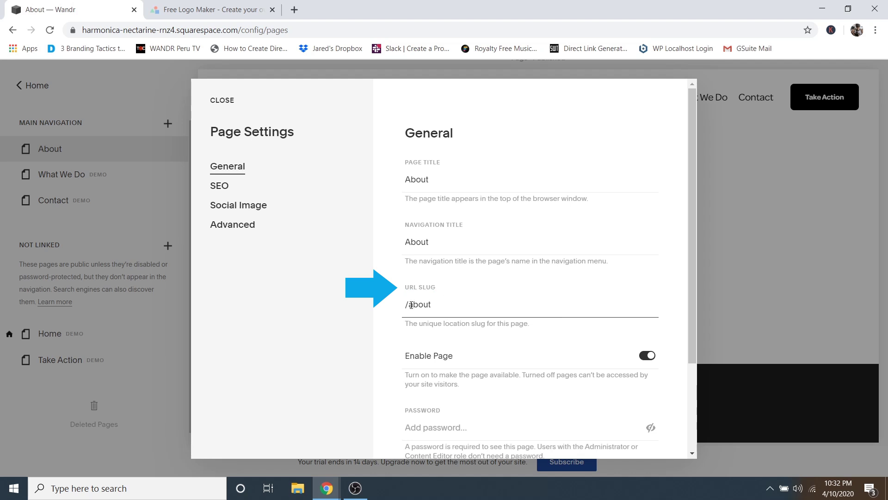
drag(410, 305, 429, 306)
click(440, 305)
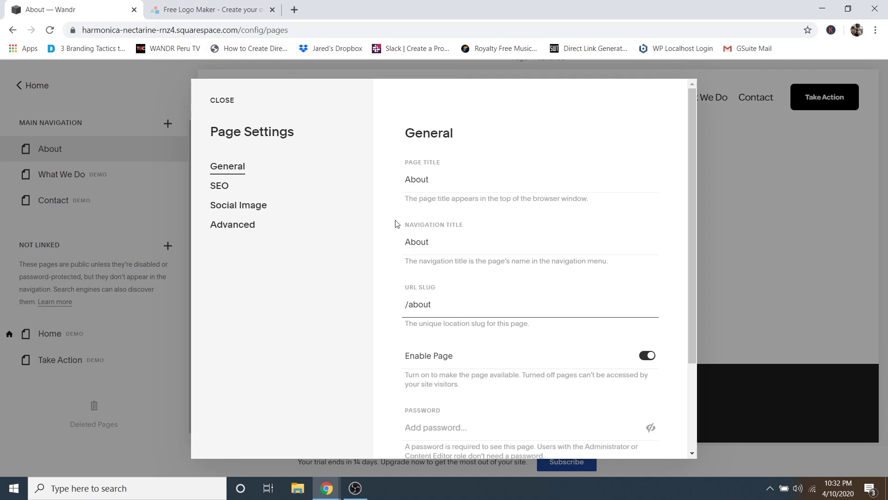
double_click(411, 304)
click(439, 304)
click(222, 102)
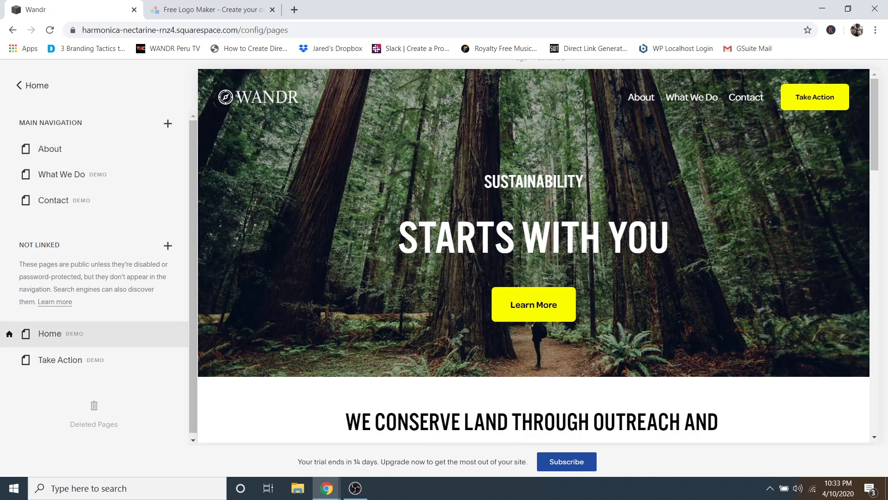
scroll(512, 248, down, 2)
scroll(512, 248, up, 2)
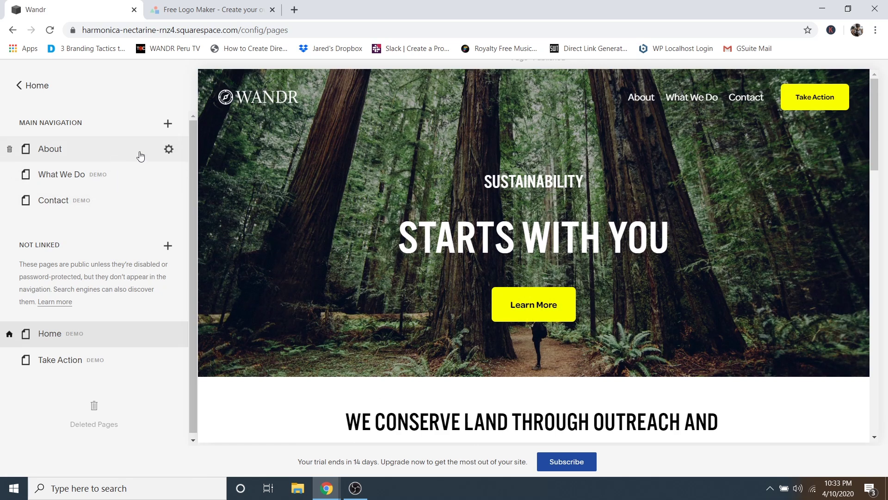
- Add blank Photos and Videos pages to Main Navigation
click(168, 124)
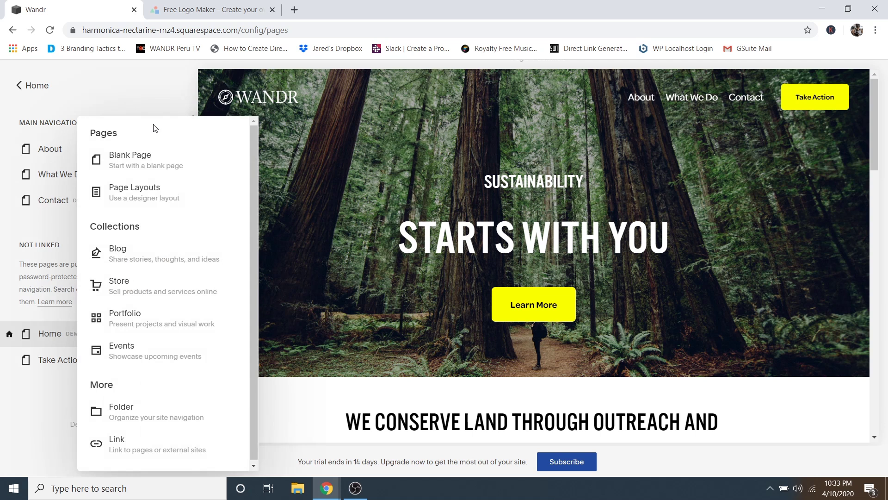
click(142, 165)
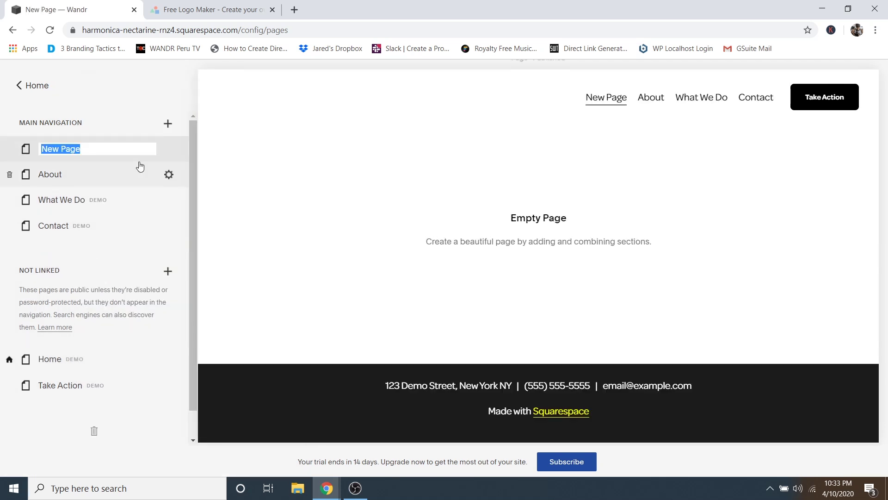
text(Photos)
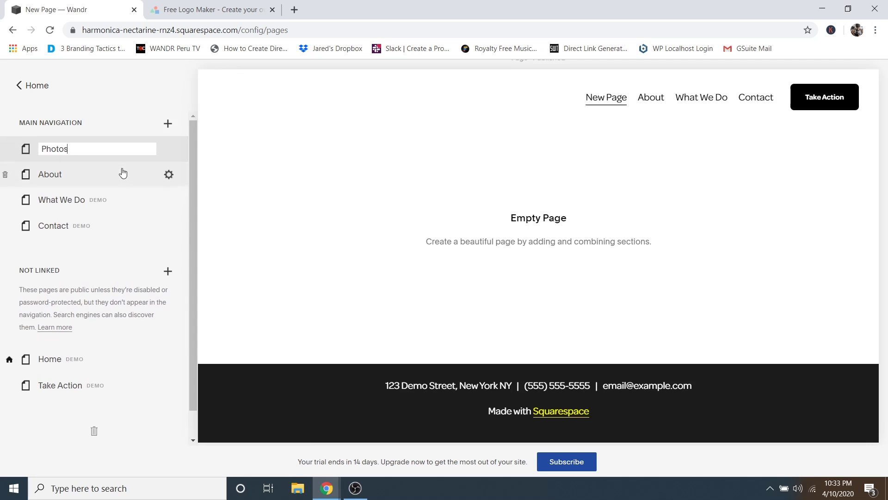
click(168, 125)
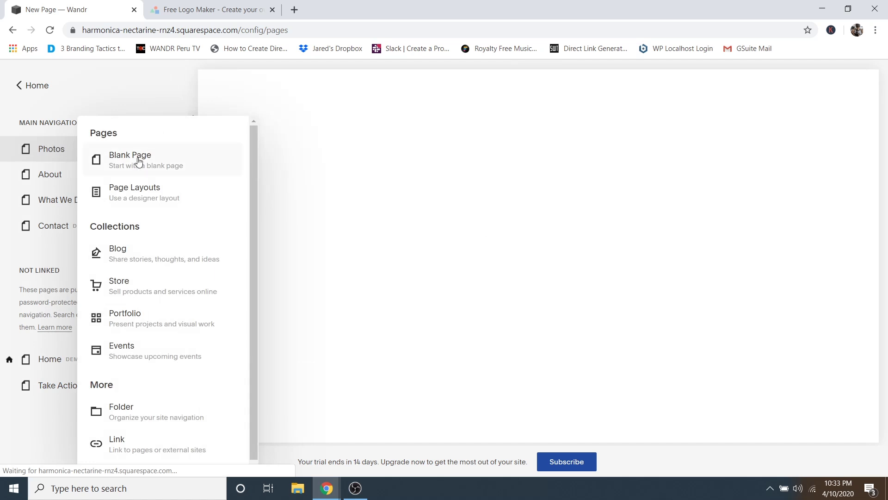
click(142, 160)
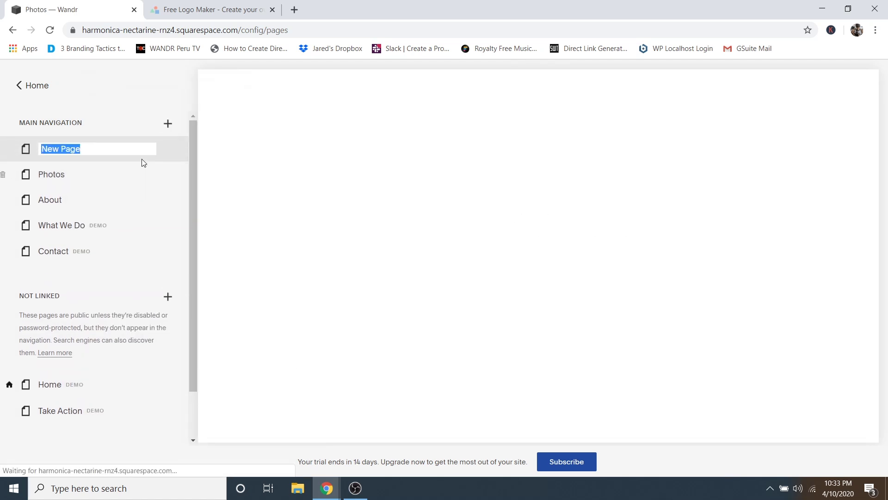
text(Videos)
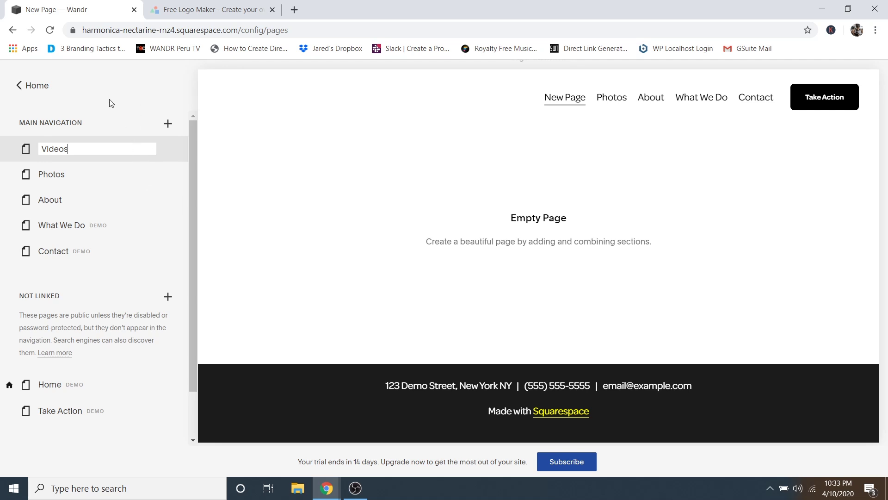
key(Return)
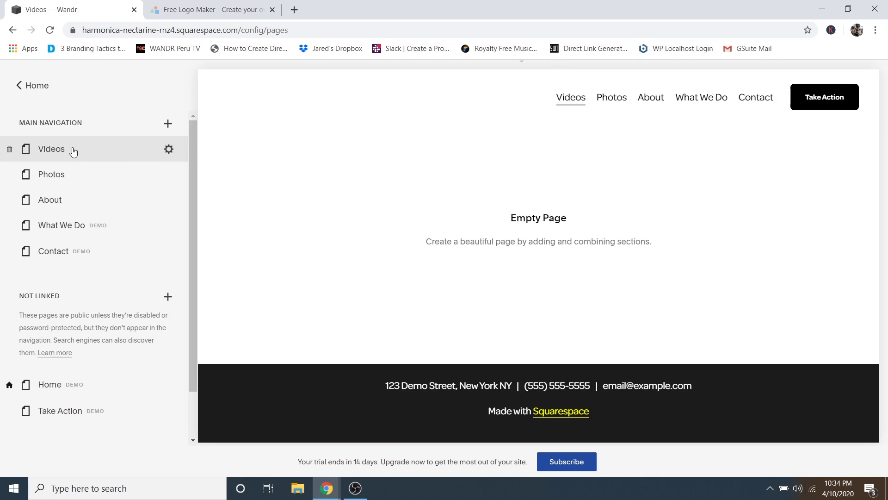
- Reorder navigation to About, What We Do, Photos, Videos, Contact, then preview Photos and Home
drag(59, 207, 65, 143)
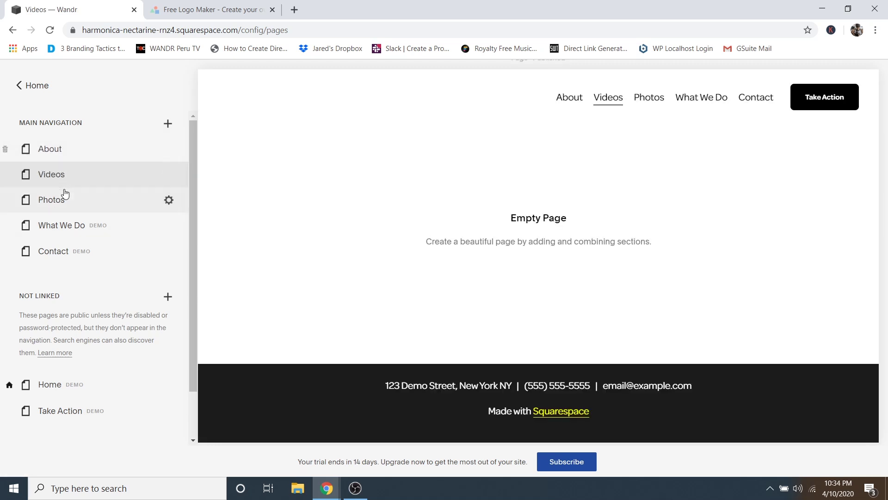
drag(57, 198, 61, 171)
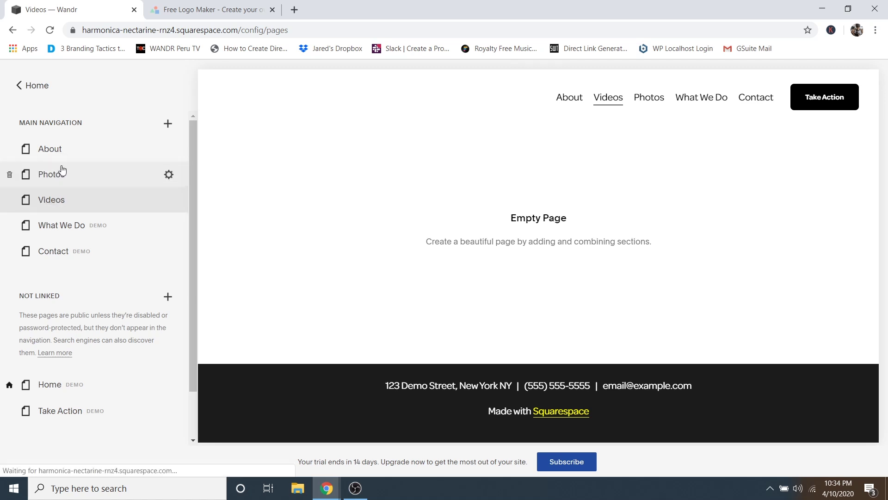
drag(50, 228, 59, 172)
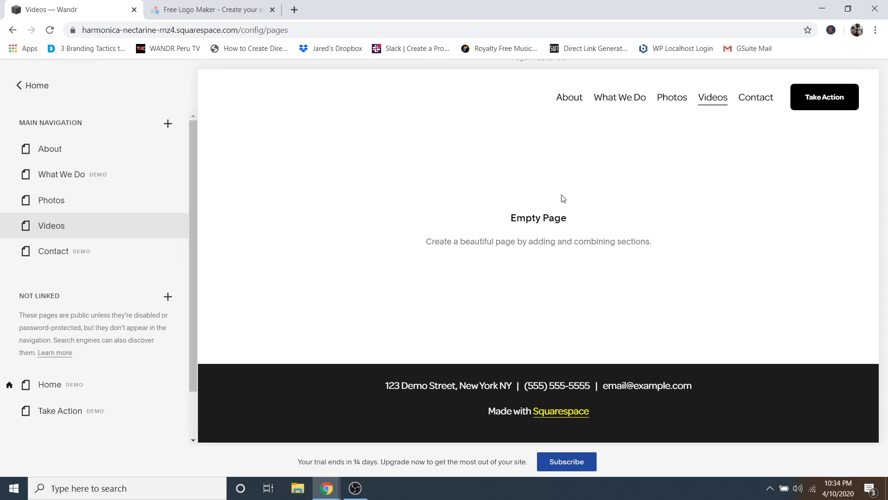
click(672, 97)
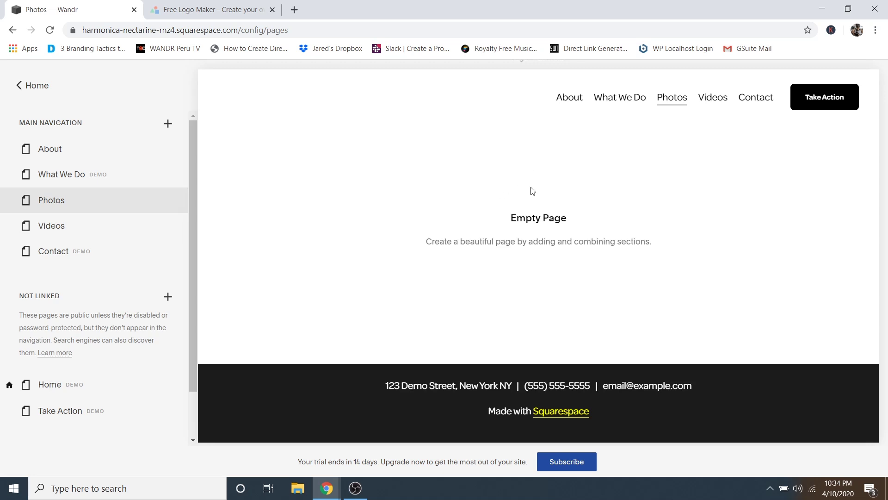
click(250, 98)
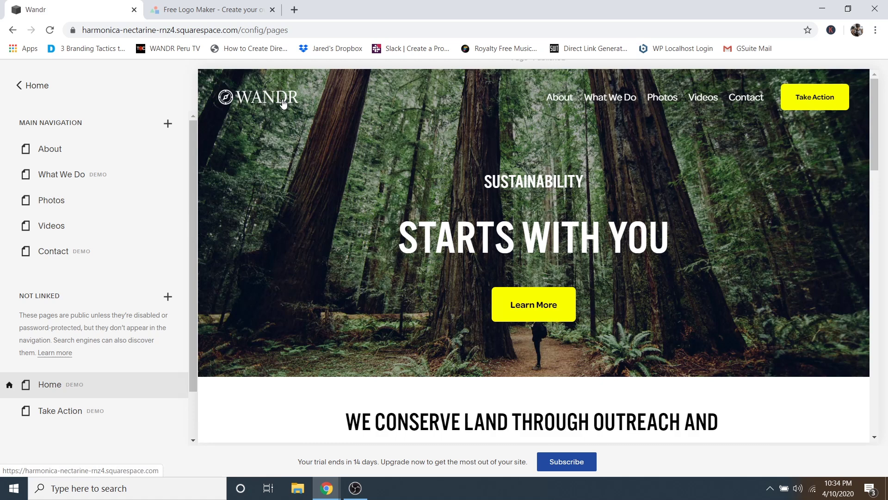
- Leave Home for the account dashboard and reopen the Wandr site in the editor
click(35, 91)
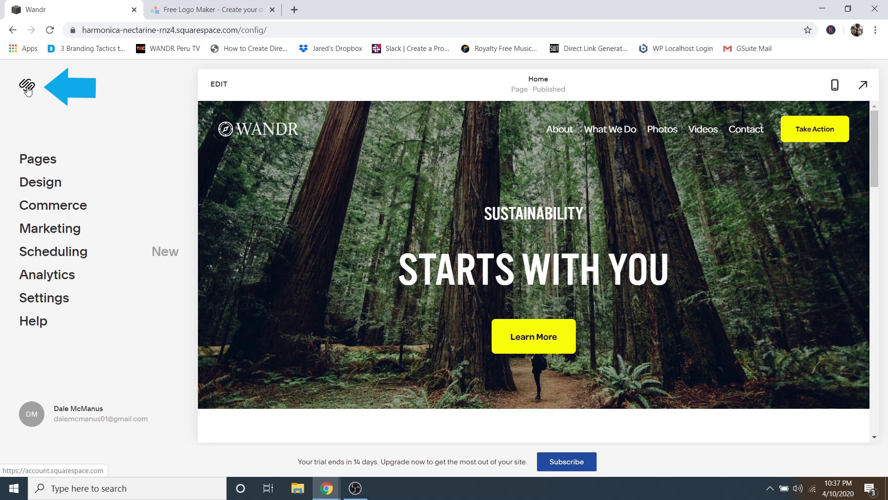
click(27, 88)
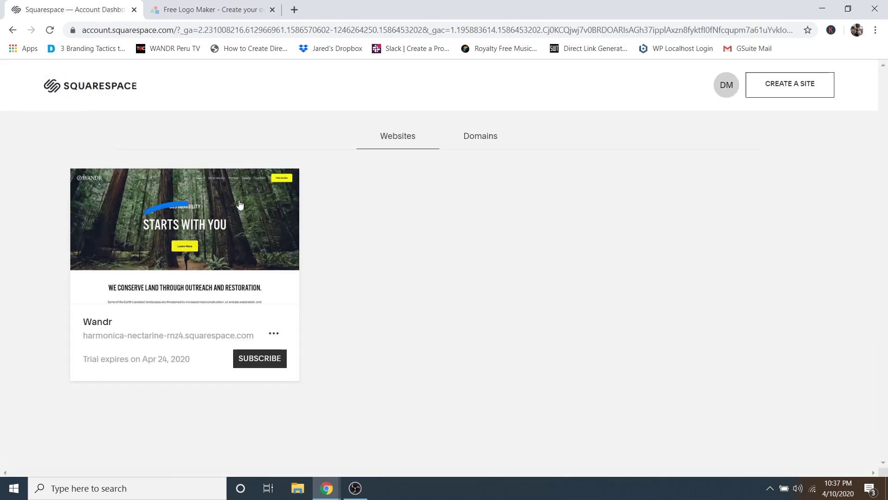
mouse_move(179, 254)
click(188, 238)
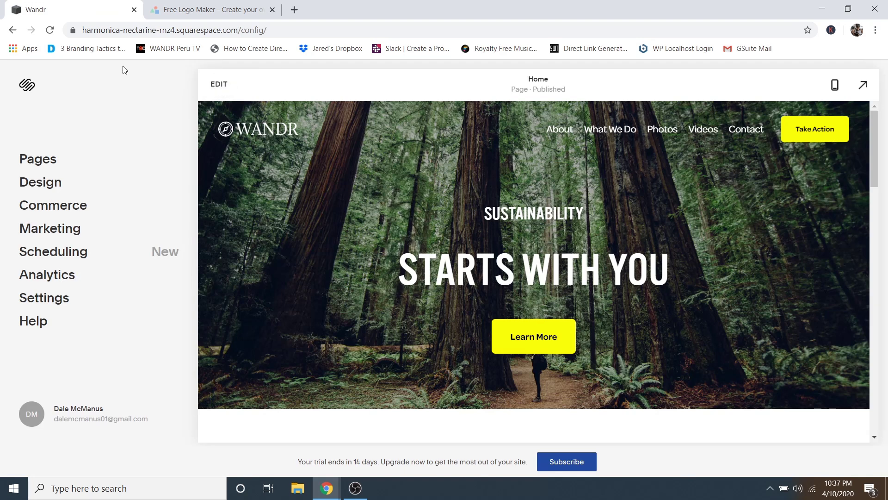
- Put the Home page in edit mode and open the site header settings, moving the panel aside
click(219, 85)
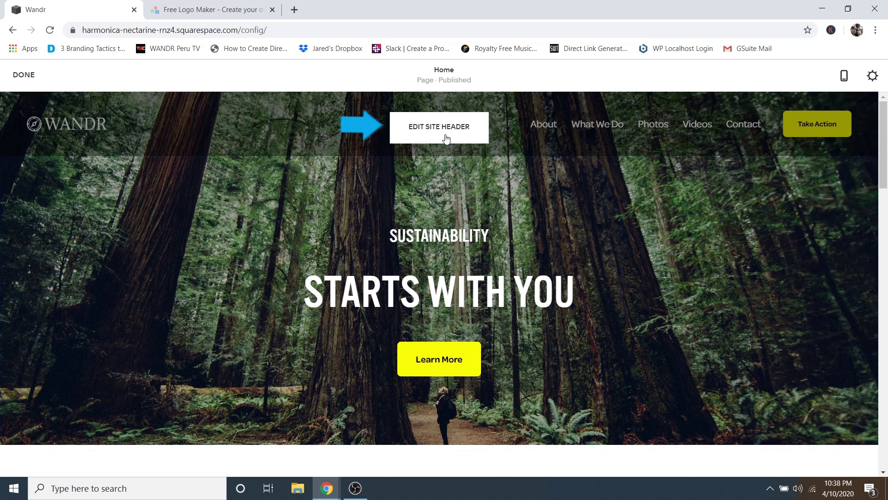
click(444, 138)
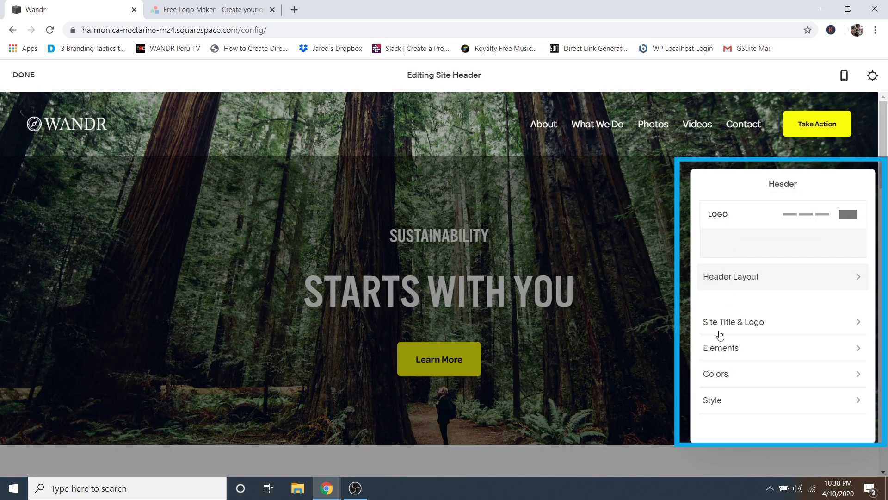
drag(770, 187, 707, 159)
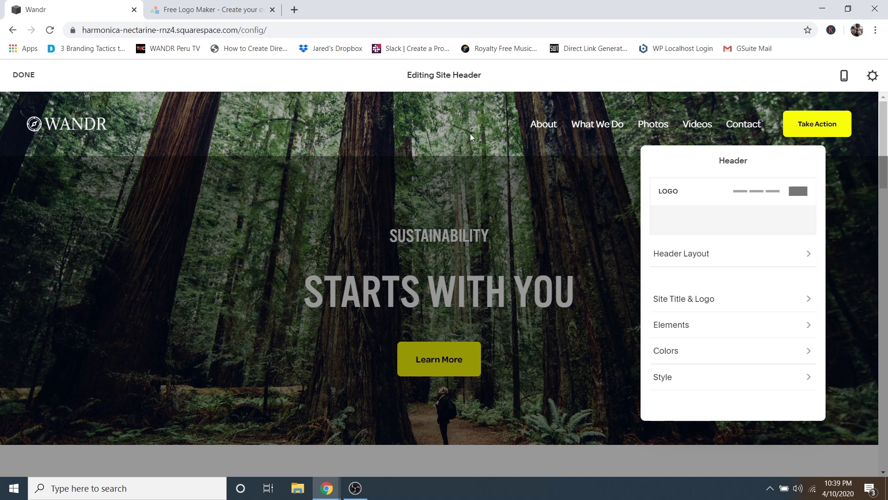
click(694, 257)
scroll(722, 241, down, 3)
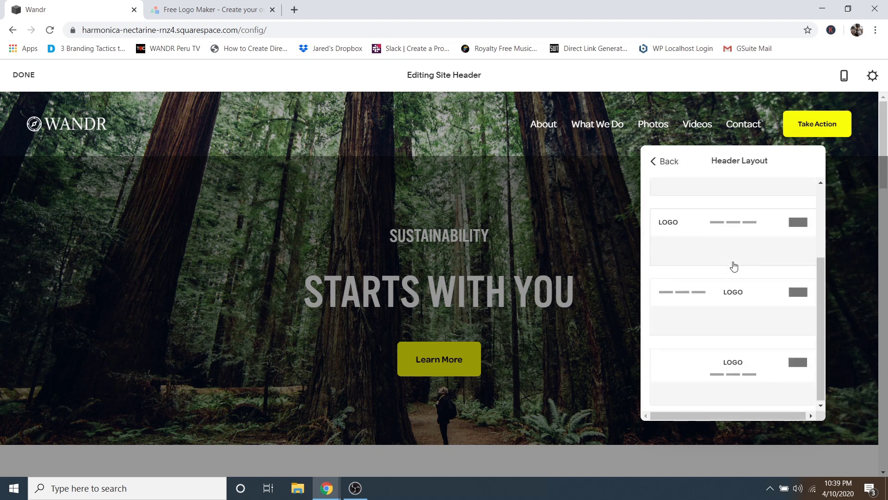
click(740, 369)
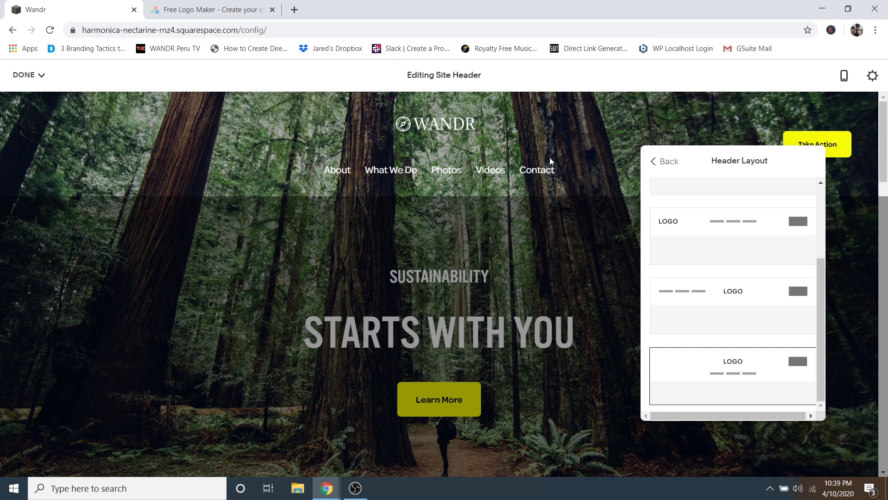
scroll(715, 324, up, 5)
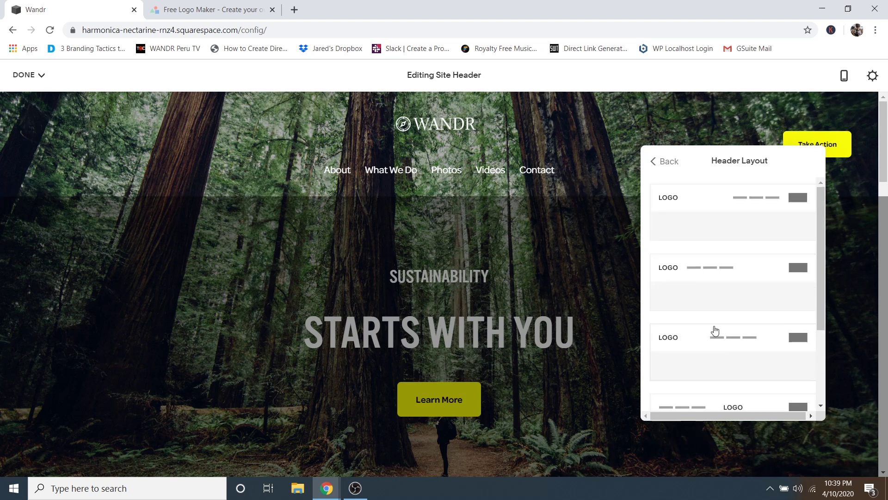
click(700, 205)
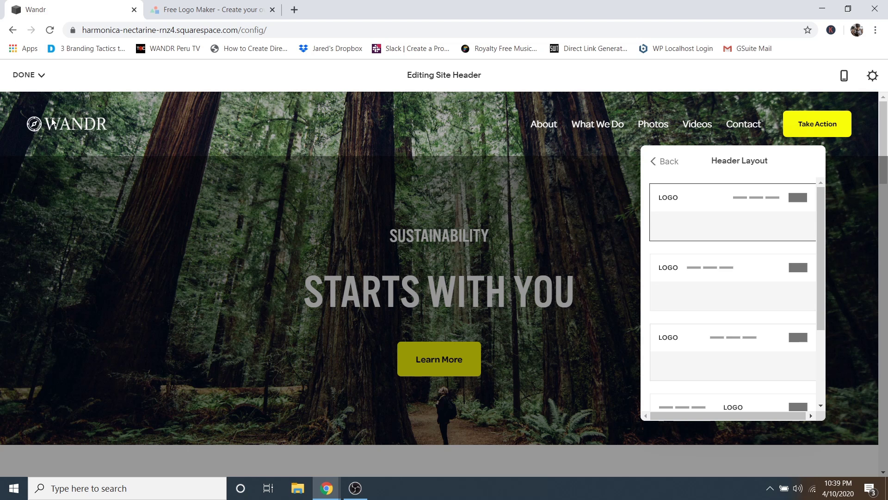
click(664, 162)
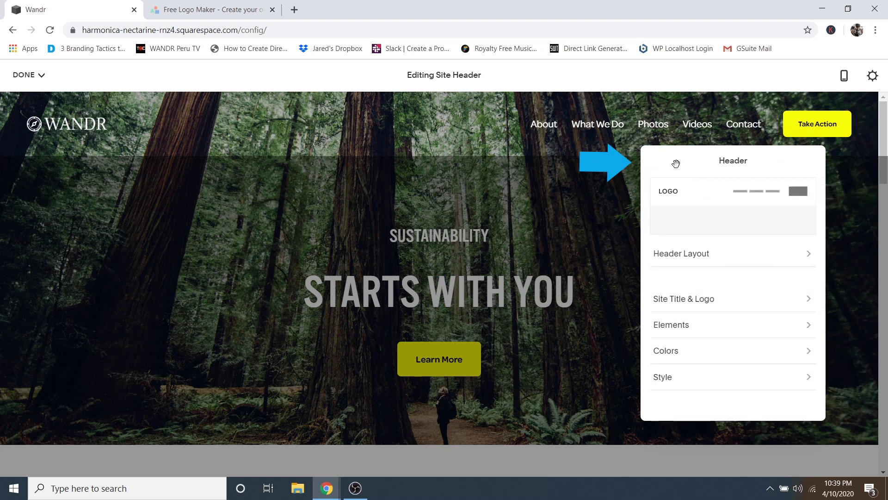
- Enlarge the WANDR logo height in the header's Site Title & Logo settings
click(690, 302)
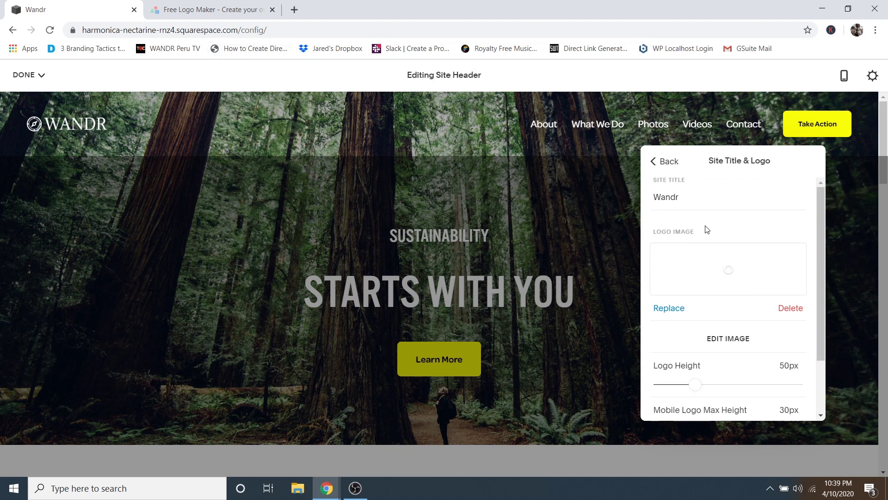
scroll(719, 250, down, 3)
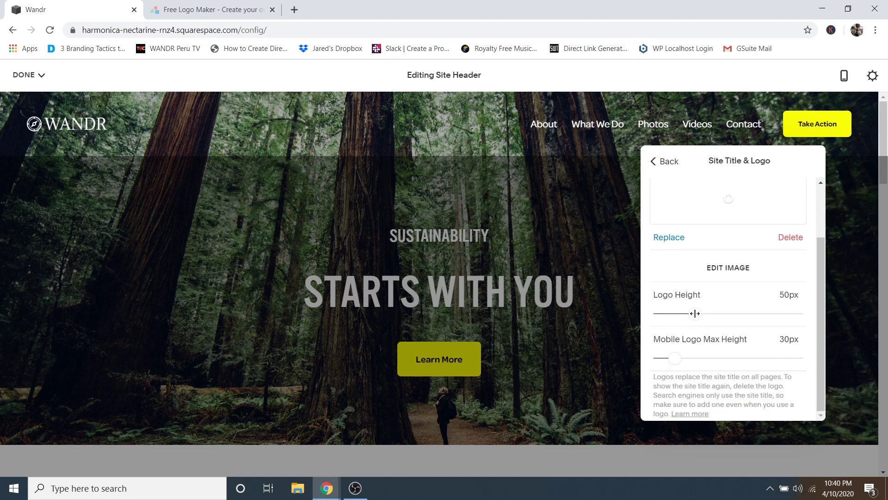
mouse_move(684, 314)
mouse_down()
mouse_move(674, 314)
mouse_move(731, 314)
mouse_move(696, 318)
mouse_up()
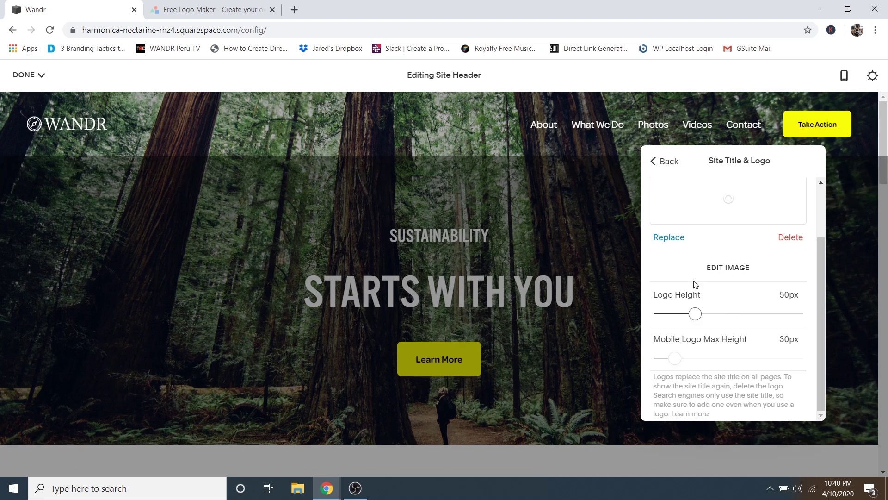
click(666, 163)
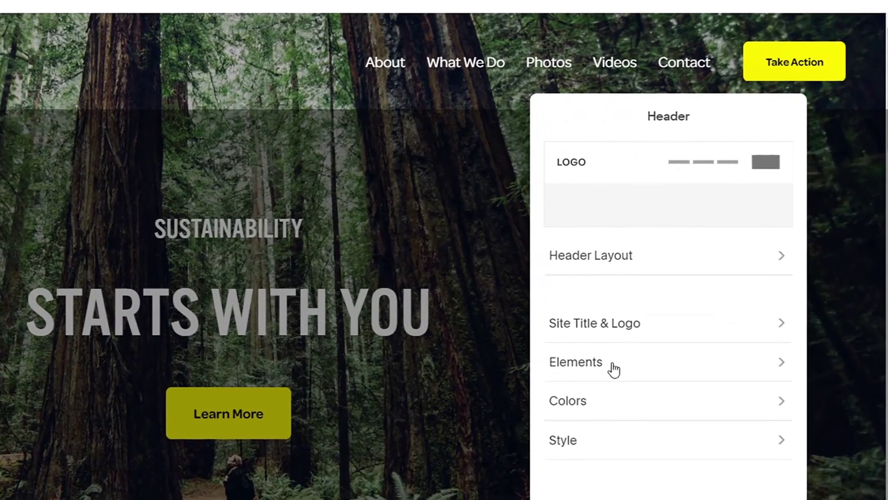
- Review the Take Action button's label and link address in the header elements
click(612, 369)
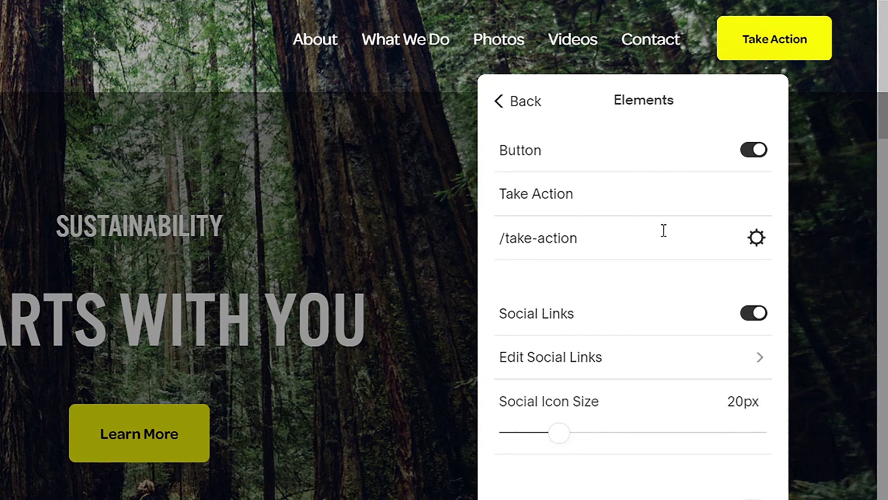
mouse_move(522, 193)
mouse_down()
mouse_move(589, 188)
mouse_move(517, 192)
mouse_up()
click(542, 195)
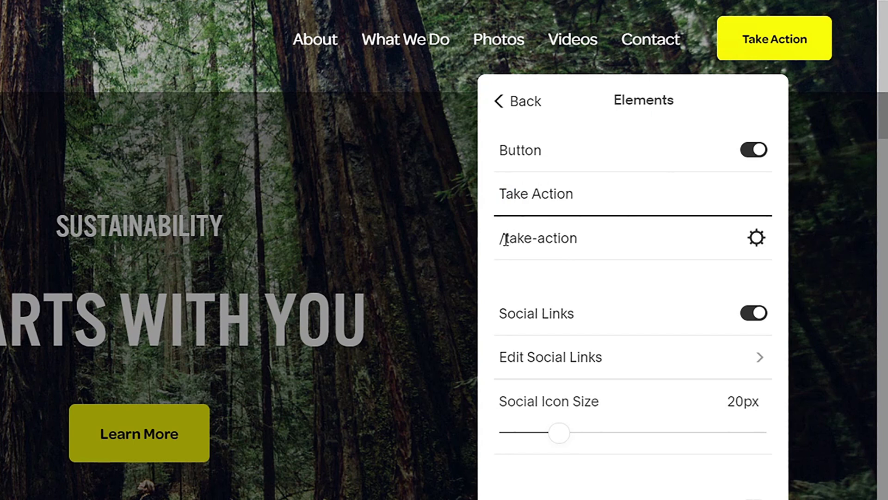
drag(505, 238, 594, 245)
click(591, 242)
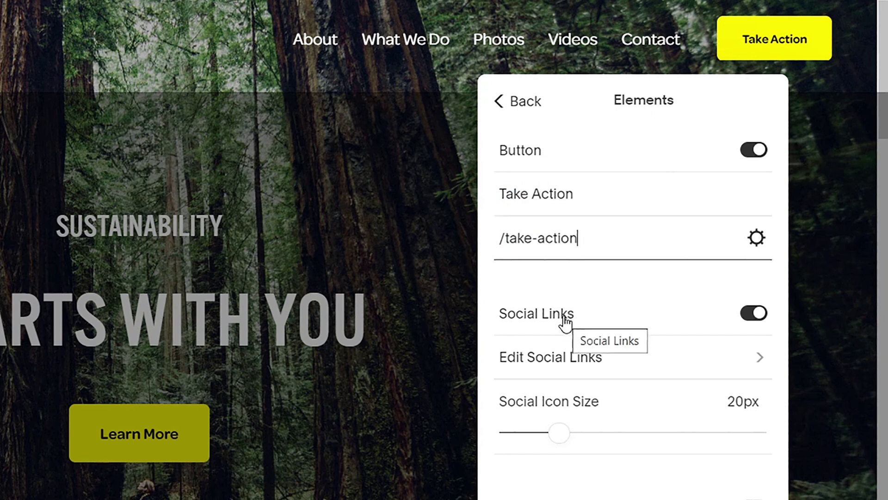
- Add an Instagram social link to the header by pasting its URL
click(576, 360)
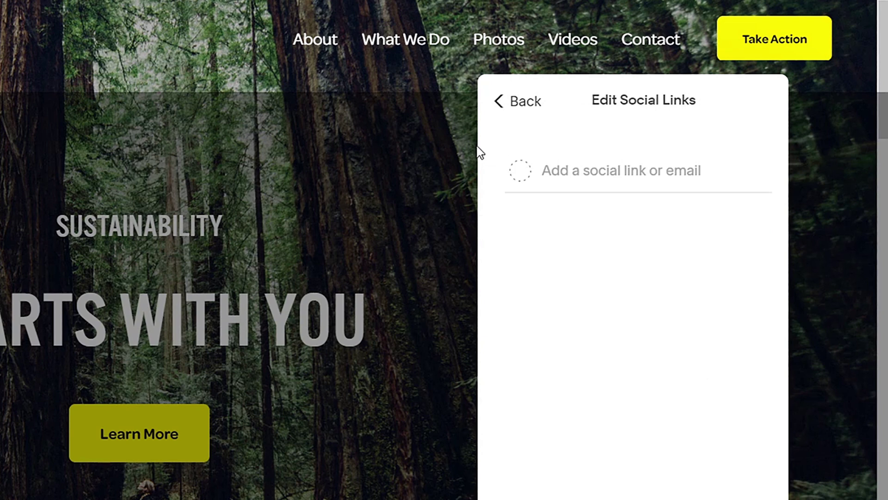
click(575, 170)
key(ctrl+v)
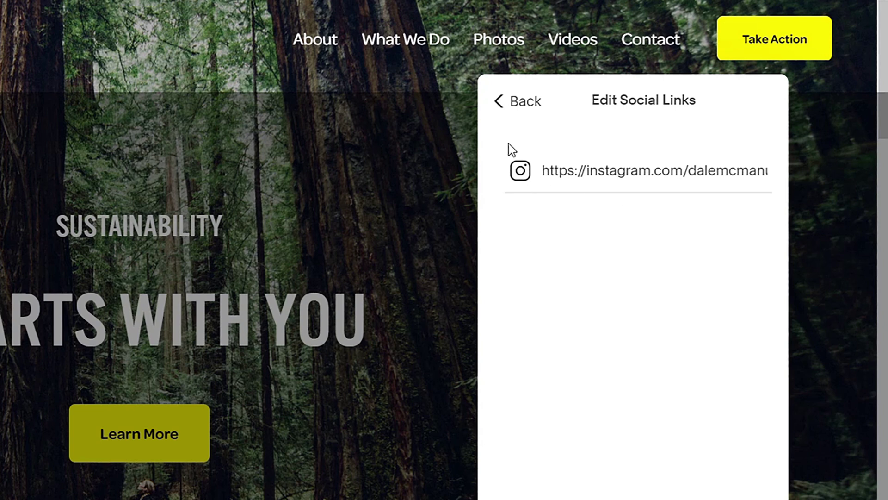
click(517, 106)
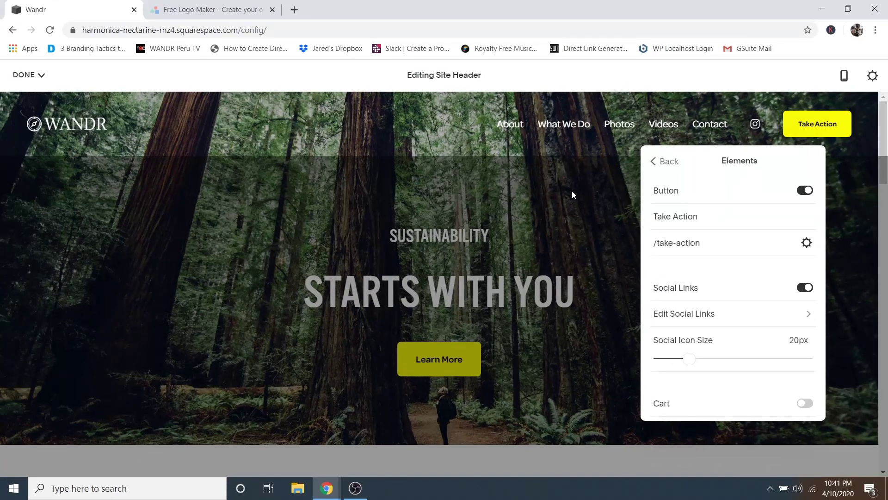
click(41, 76)
click(41, 75)
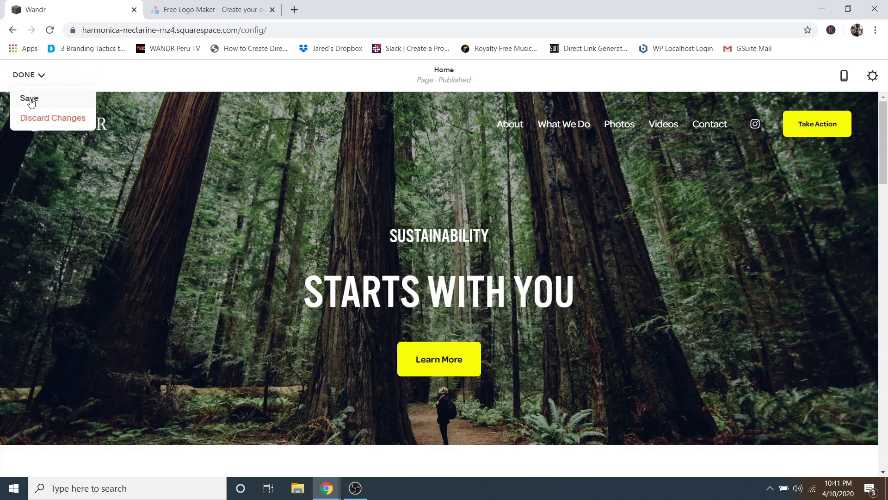
click(29, 99)
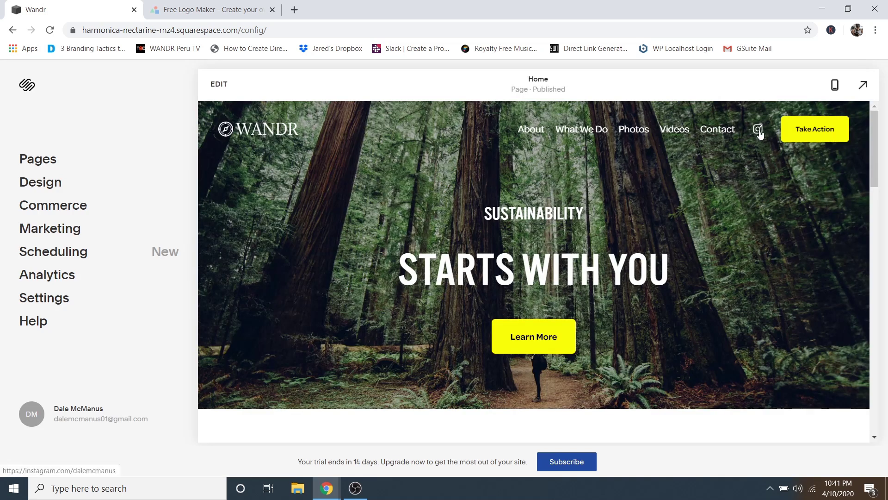
click(759, 130)
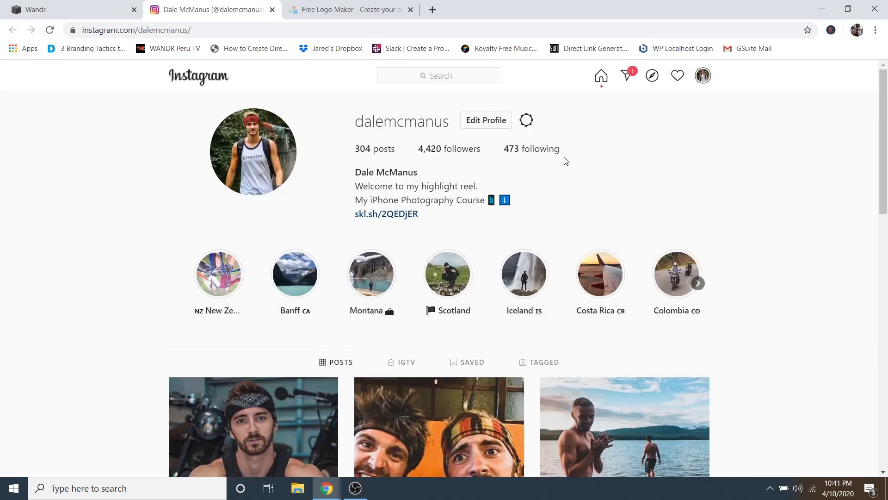
scroll(763, 188, down, 6)
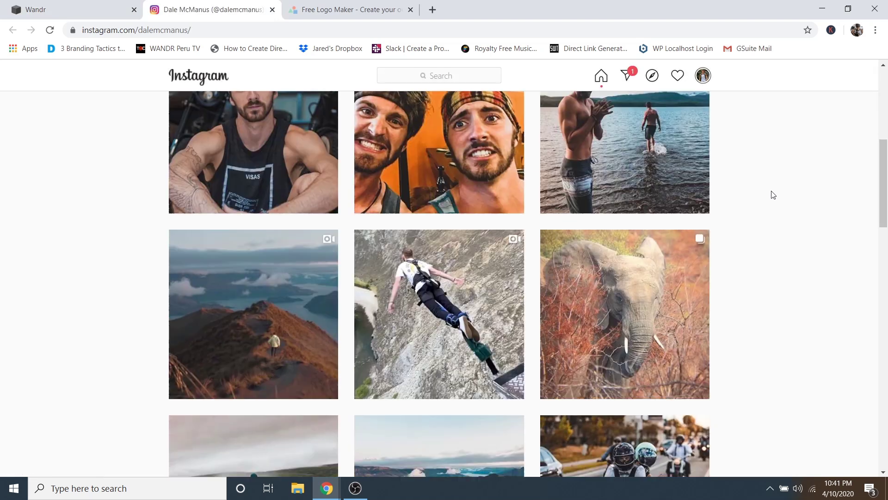
scroll(771, 190, up, 6)
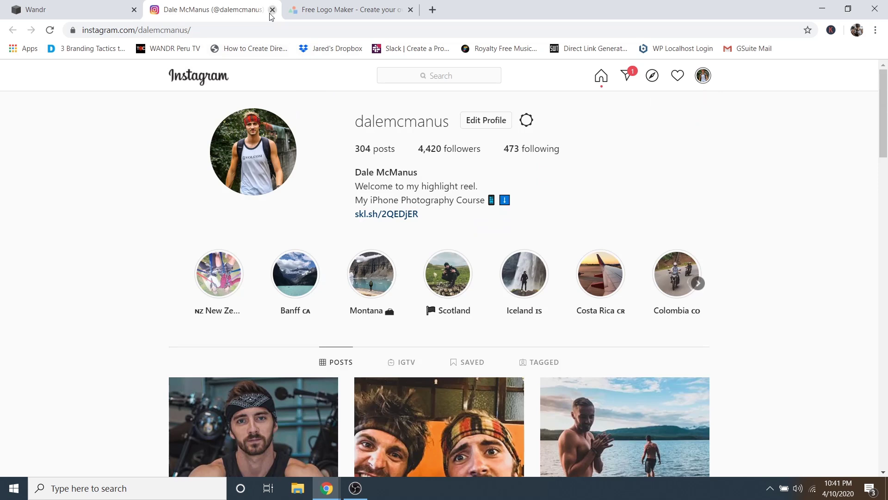
- Close the Instagram tab and open the home page's site header settings
click(272, 10)
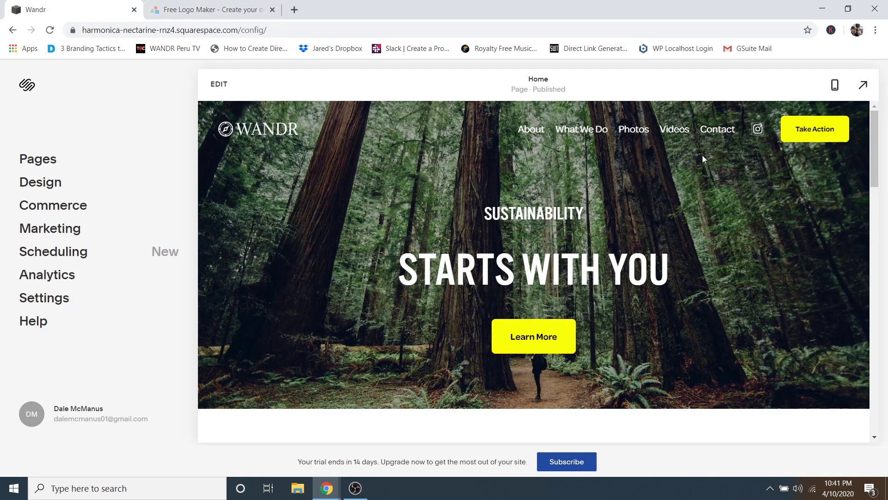
click(219, 85)
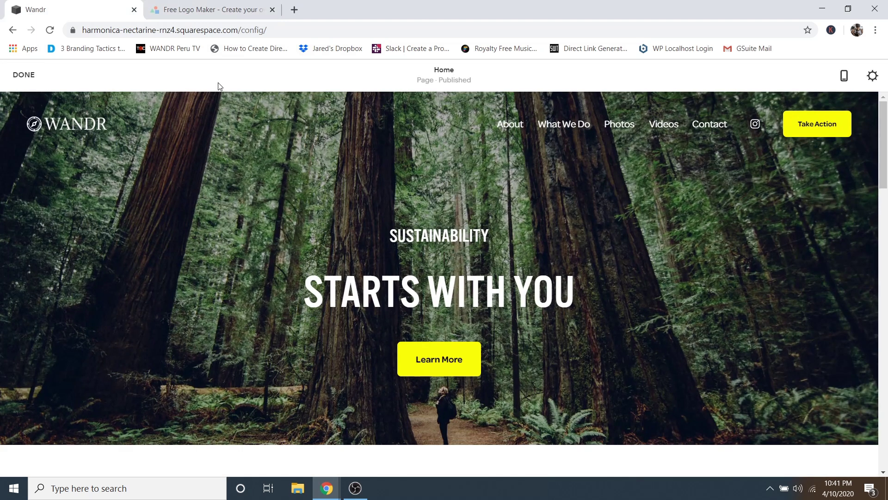
mouse_move(379, 133)
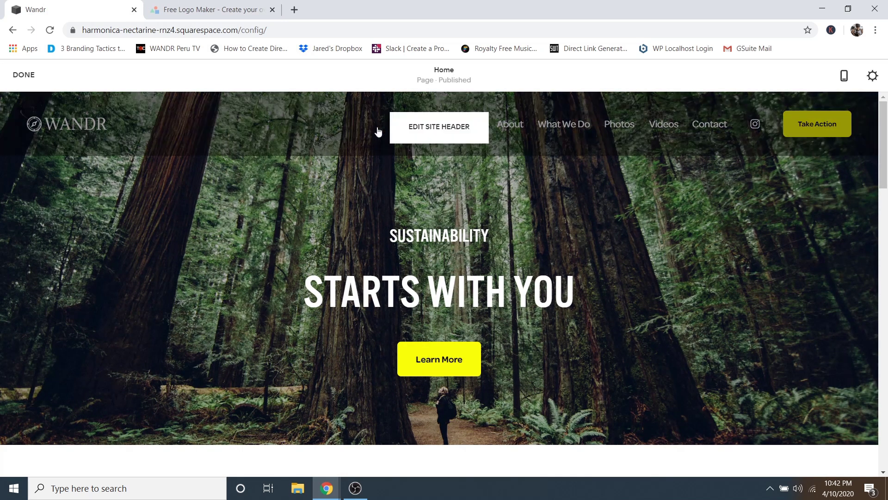
click(443, 131)
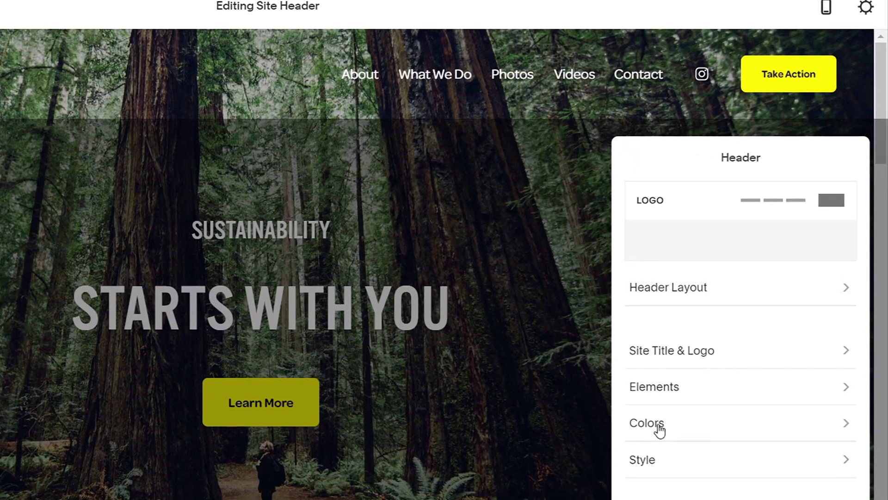
- Try the header with Transparent off and the Dark Minimal colour theme
click(658, 425)
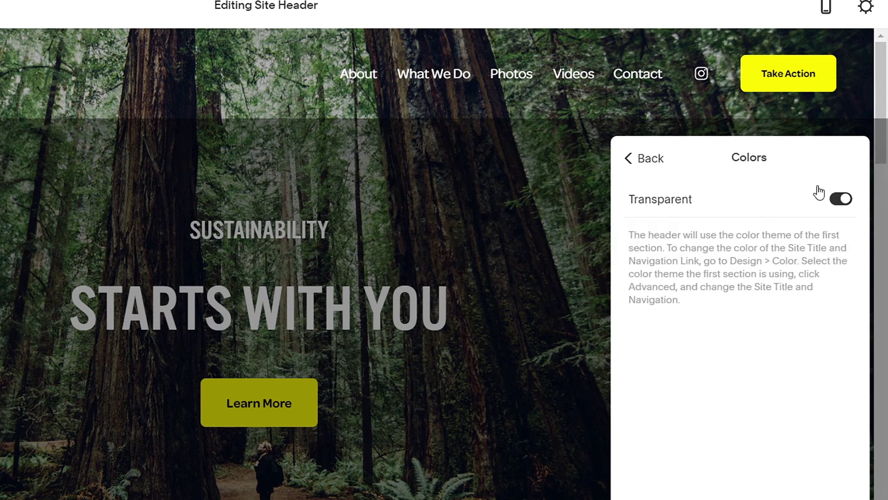
click(840, 203)
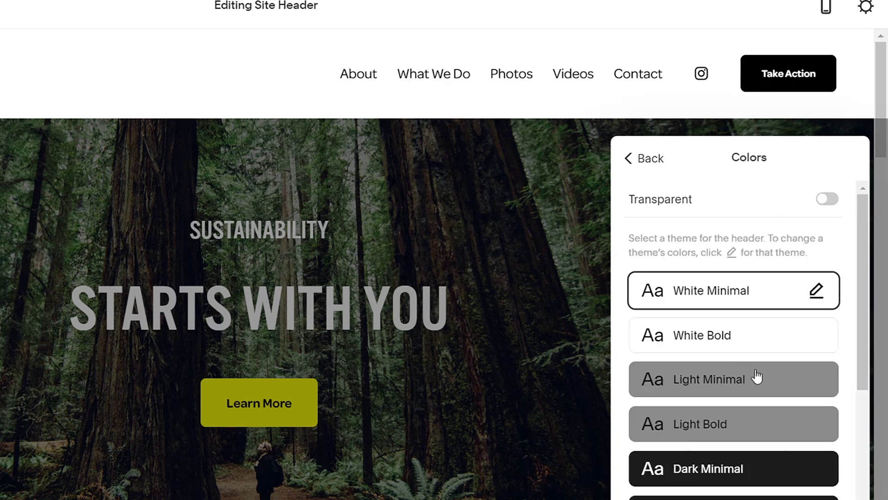
scroll(759, 398, down, 3)
scroll(731, 352, down, 1)
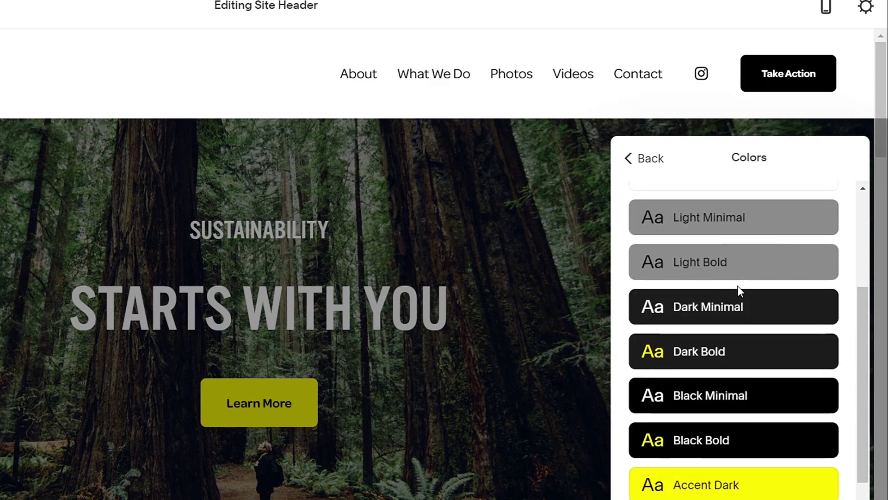
click(708, 314)
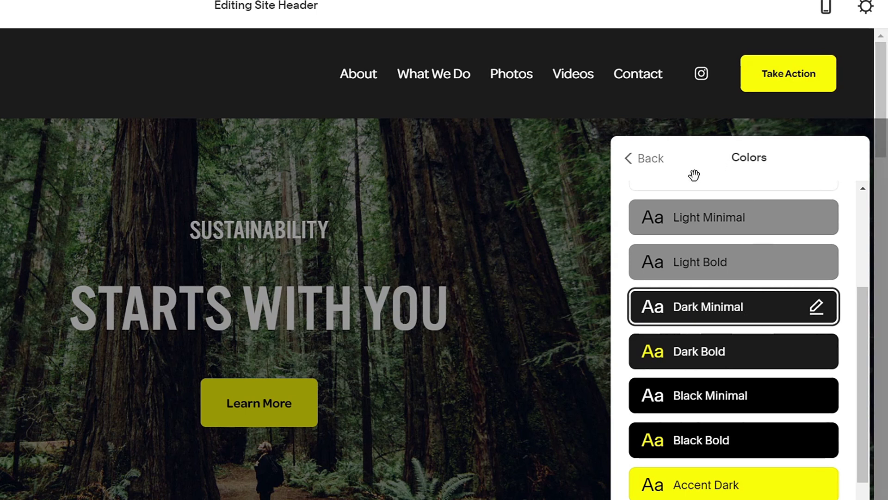
click(643, 159)
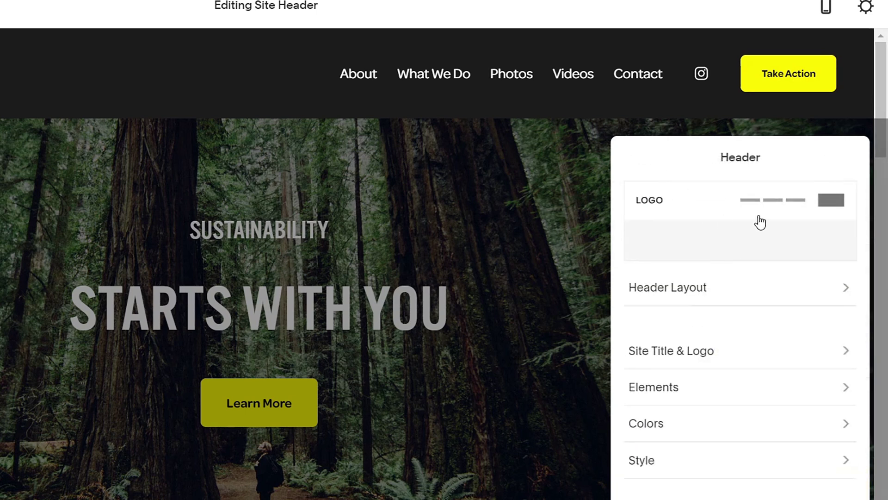
- Switch the header back to Transparent over the forest photo
click(660, 424)
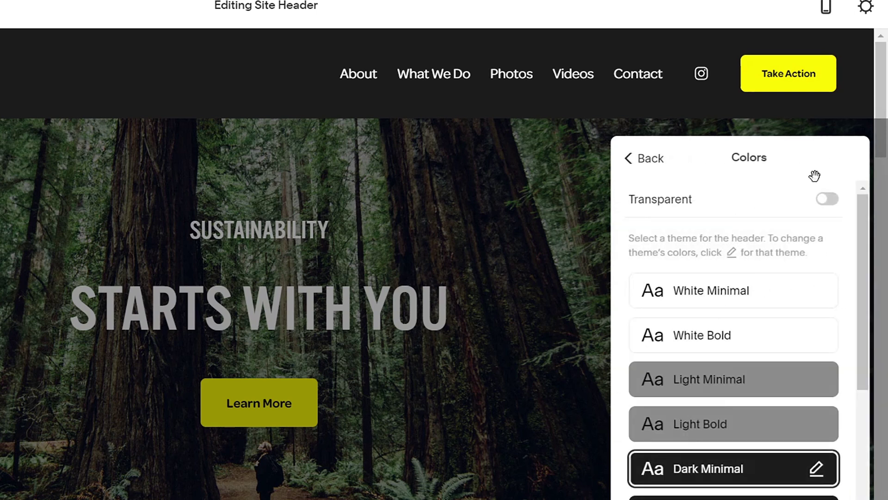
click(827, 201)
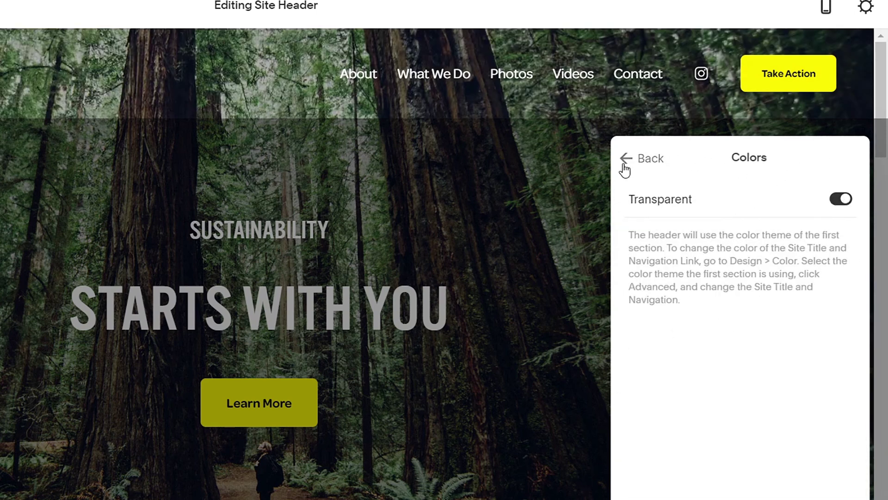
click(652, 165)
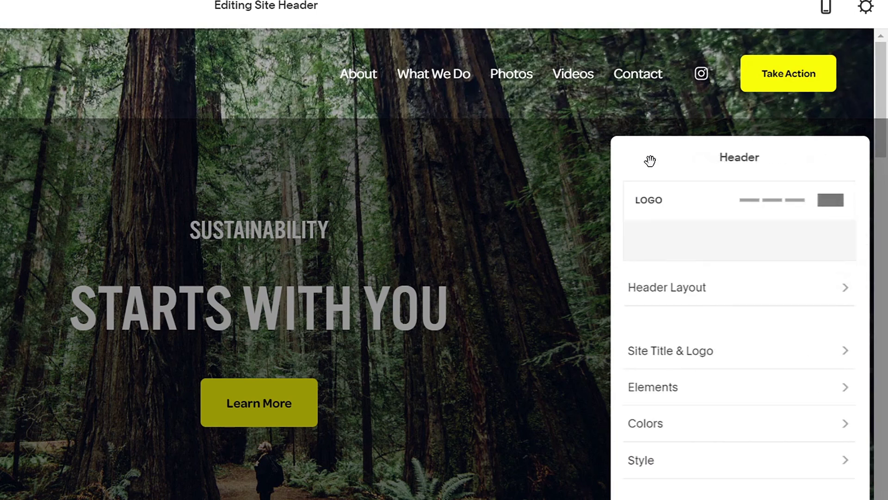
- Set the header's vertical padding to 1.8vw in its Style options
click(646, 465)
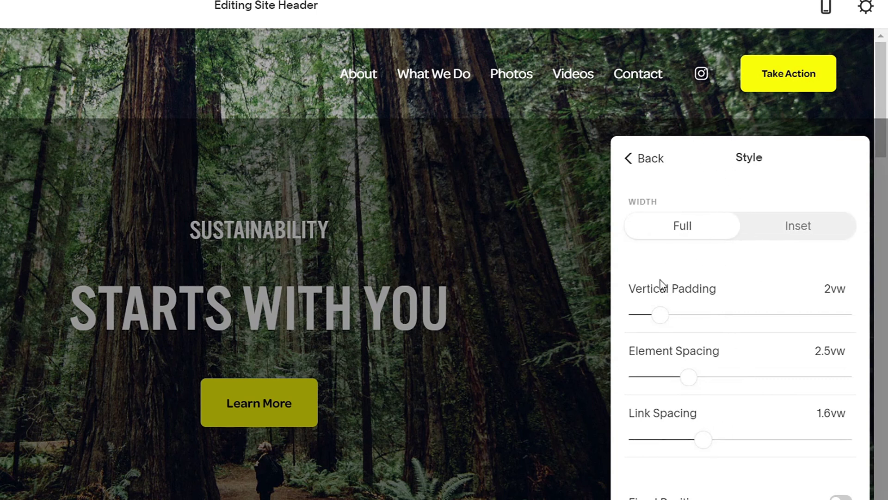
drag(660, 317, 742, 316)
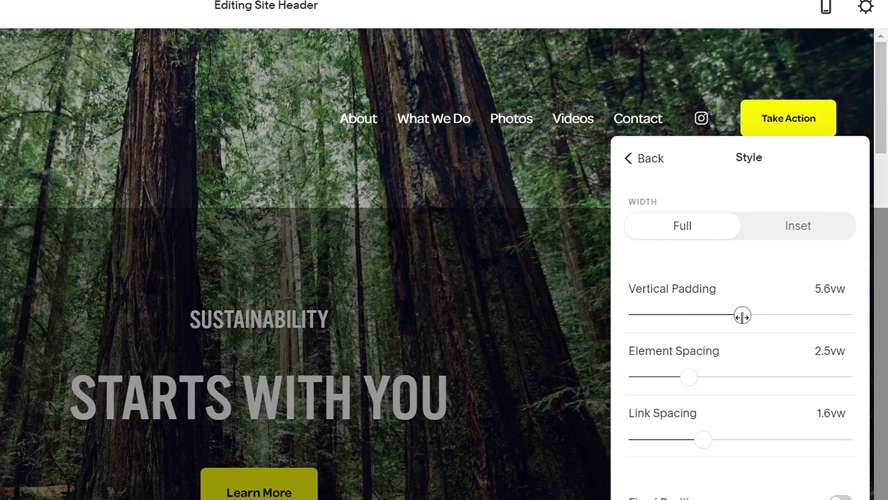
drag(742, 316, 656, 320)
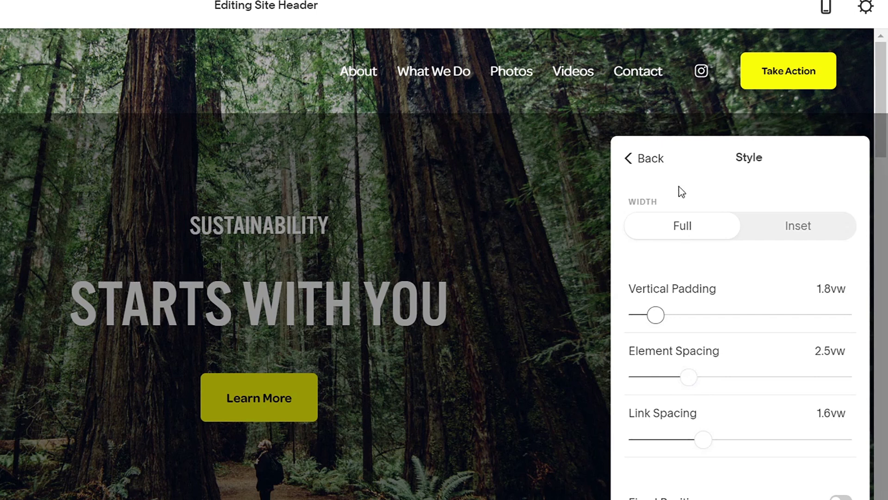
mouse_move(694, 414)
click(649, 163)
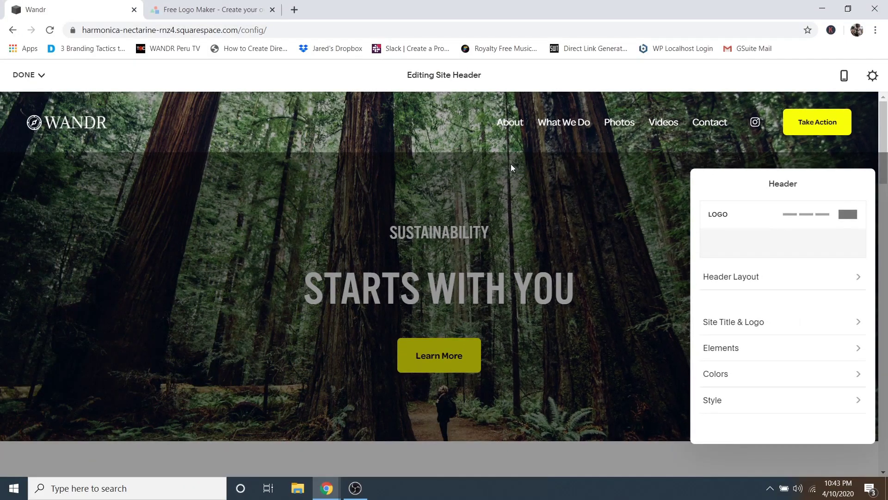
- Finish the header, then try hero section heights S, M and L, settling on M
click(583, 246)
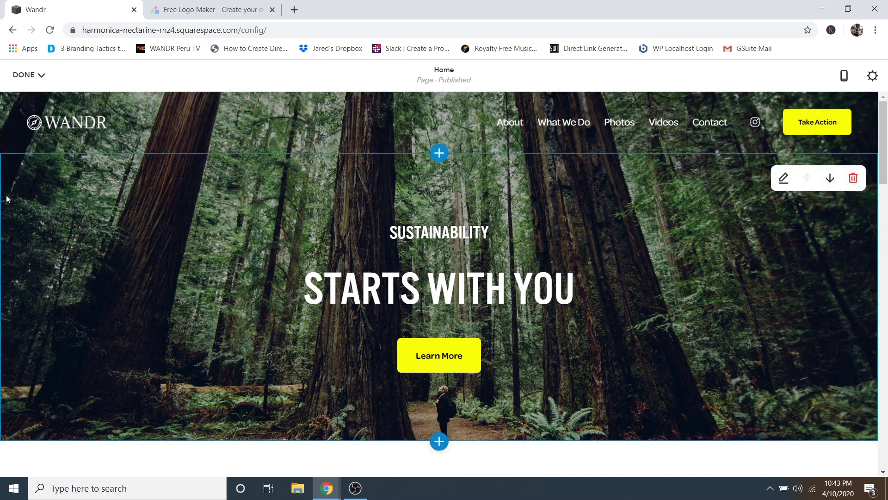
click(784, 179)
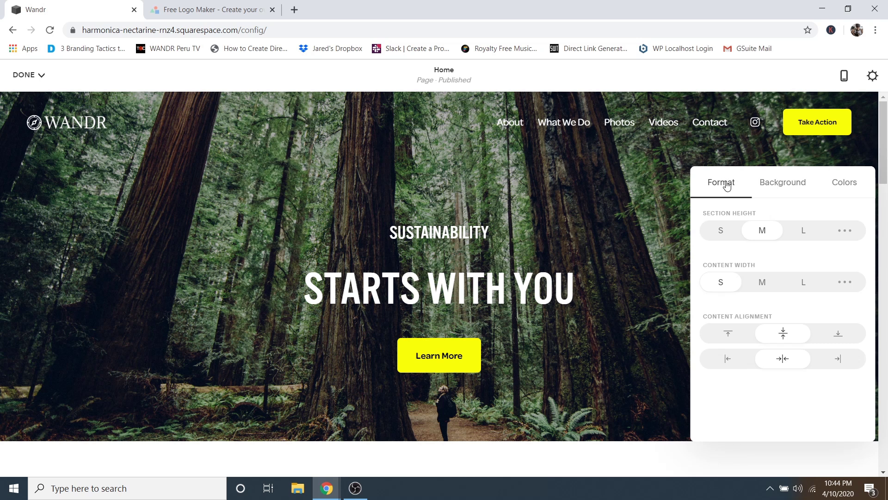
click(721, 234)
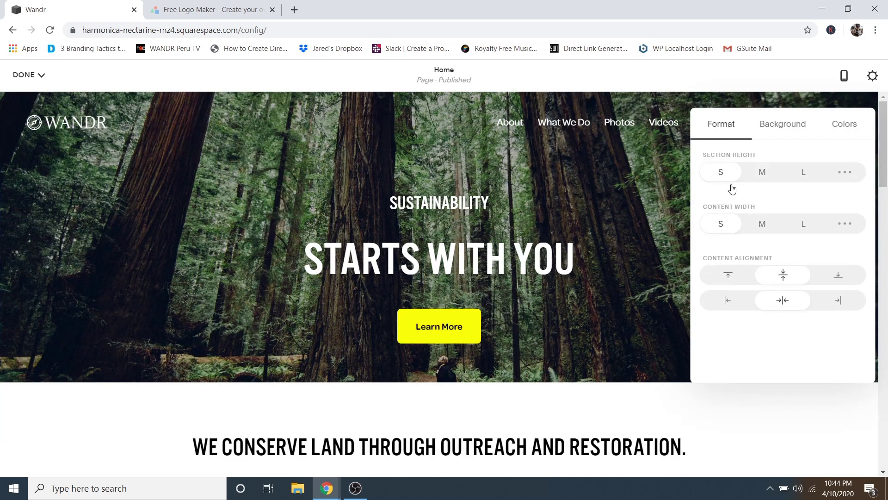
click(765, 172)
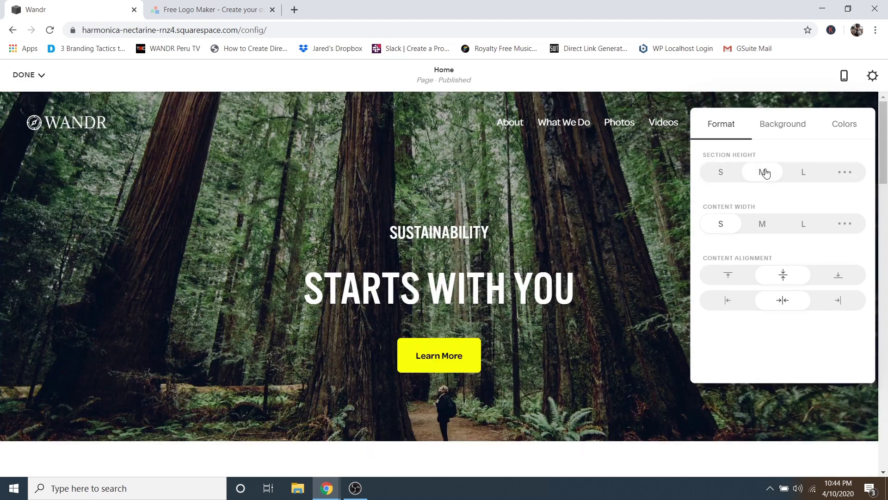
click(801, 175)
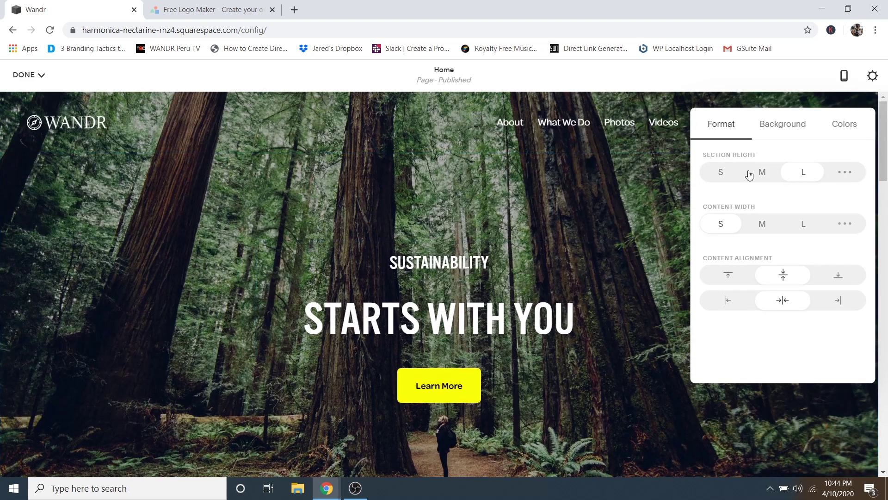
click(762, 175)
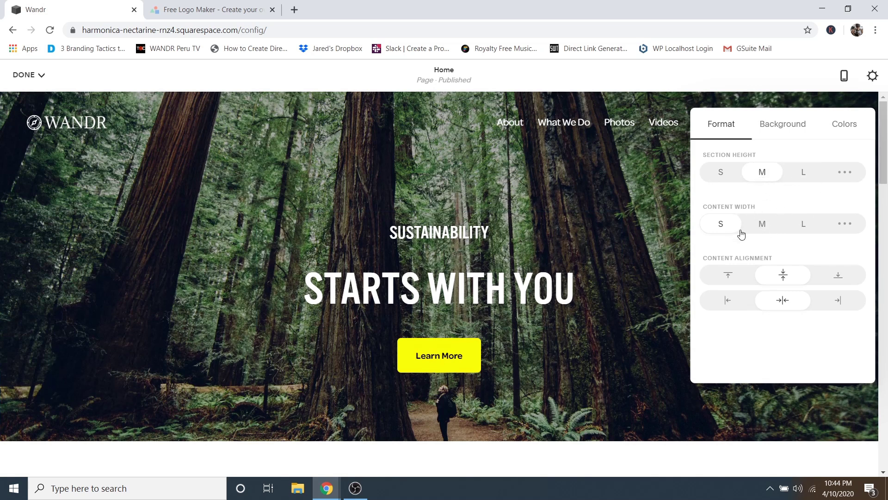
- Delete the hero's forest background image and open the Unsplash image search
click(775, 128)
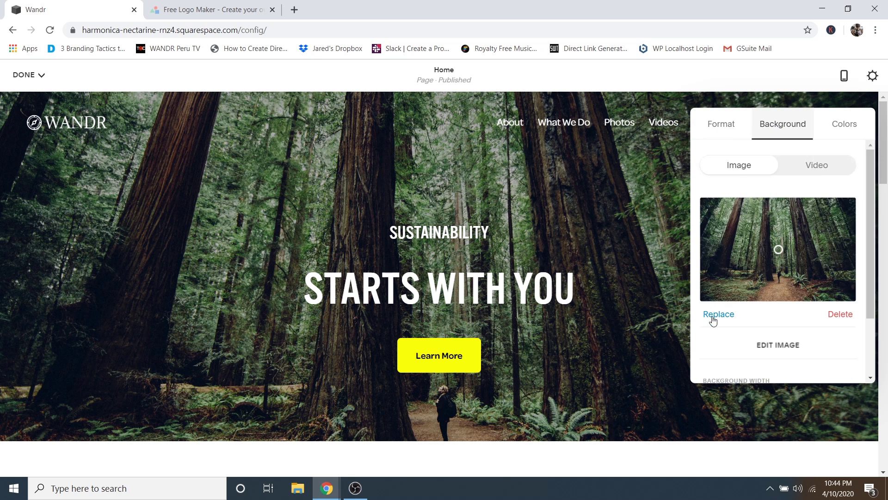
click(837, 315)
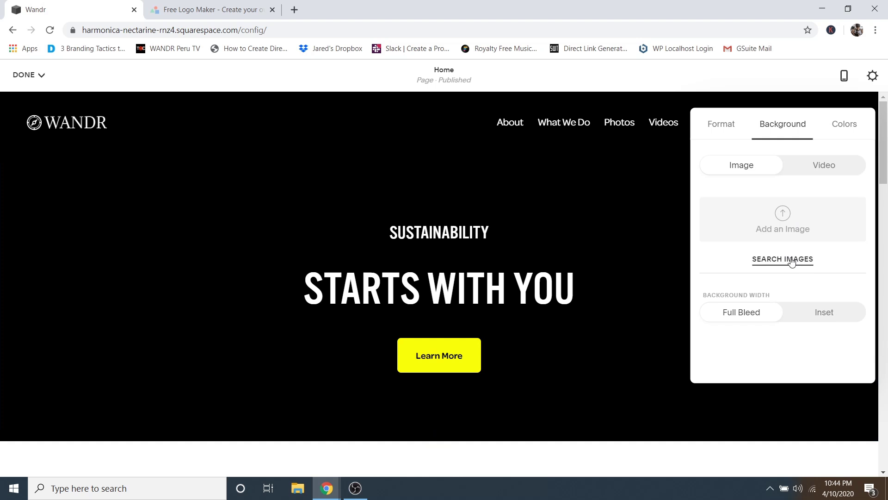
click(792, 262)
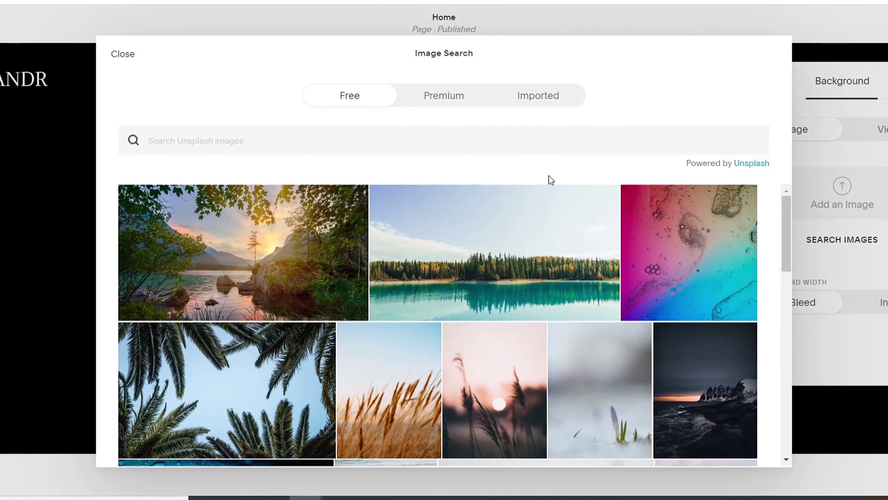
scroll(458, 227, down, 5)
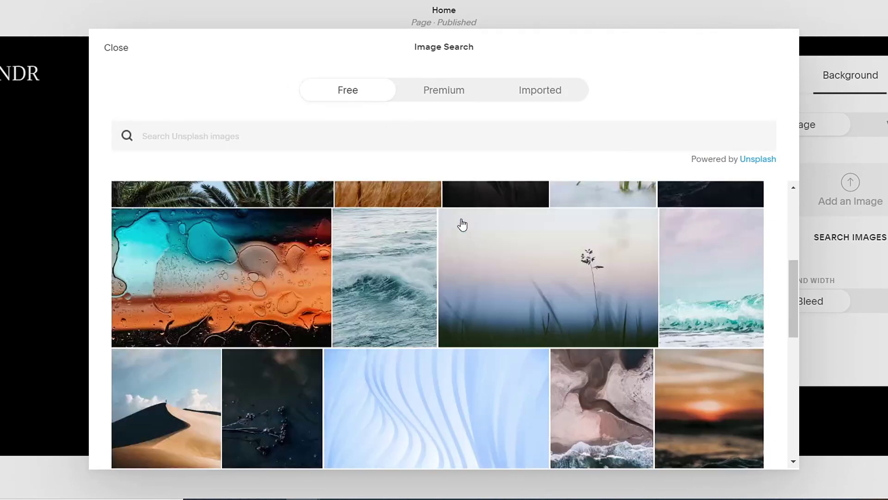
scroll(462, 226, down, 10)
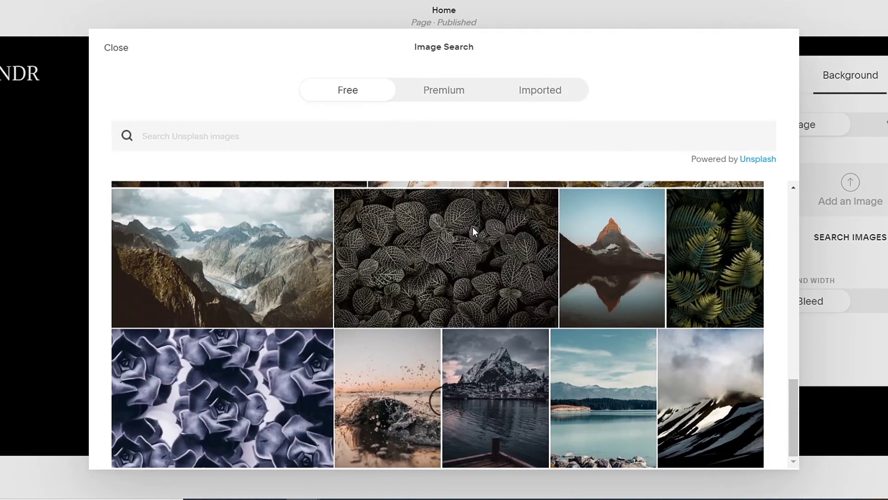
mouse_move(547, 250)
scroll(548, 250, down, 15)
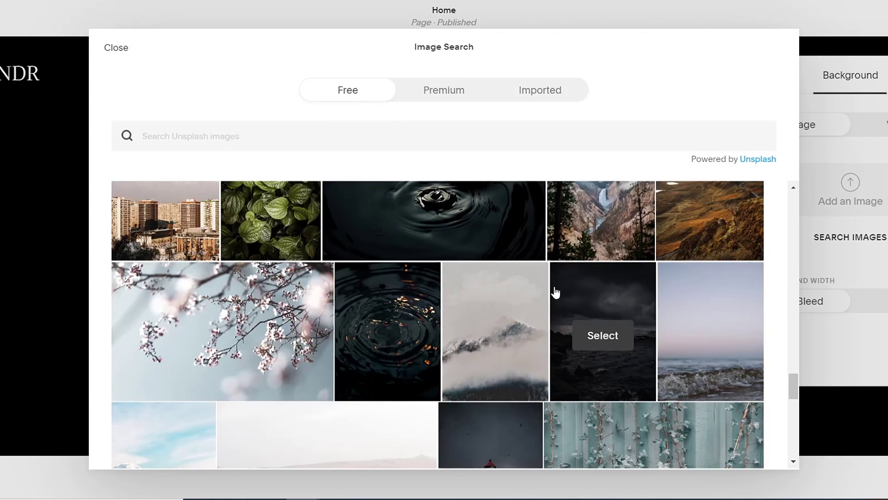
scroll(555, 293, up, 10)
scroll(568, 301, up, 15)
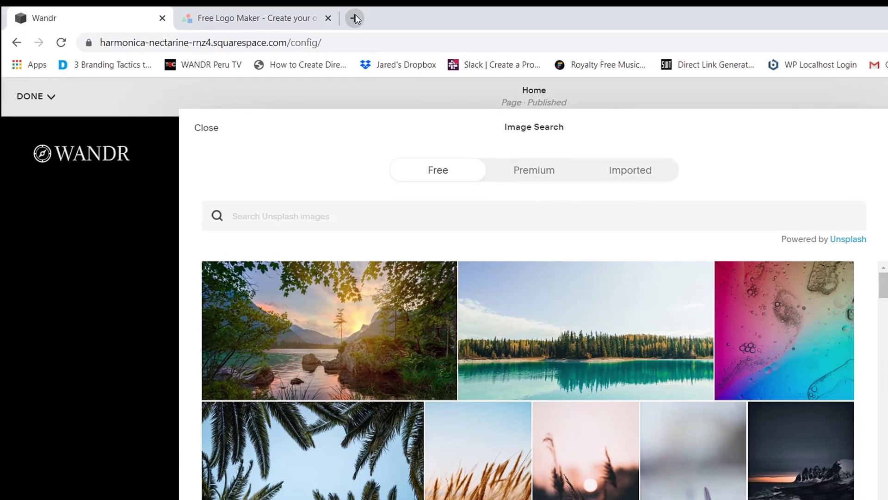
- Load pixabay.com in a new browser tab and browse its home page
click(354, 17)
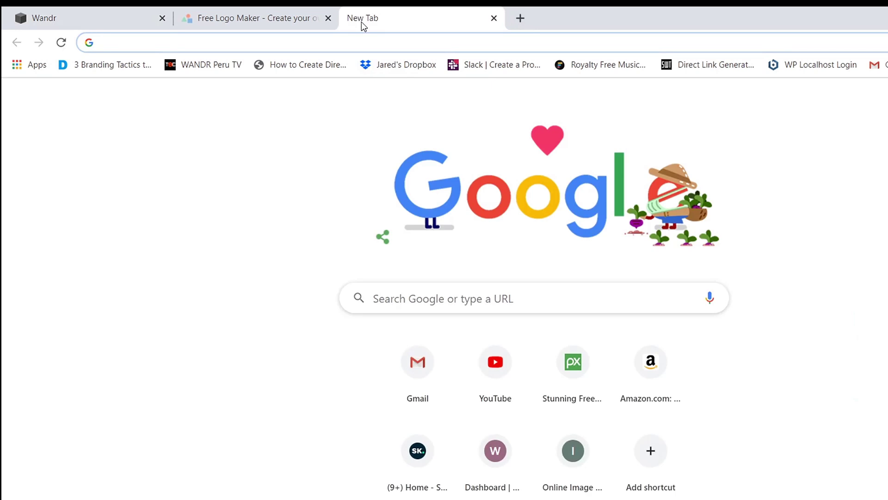
text(pixabay.com)
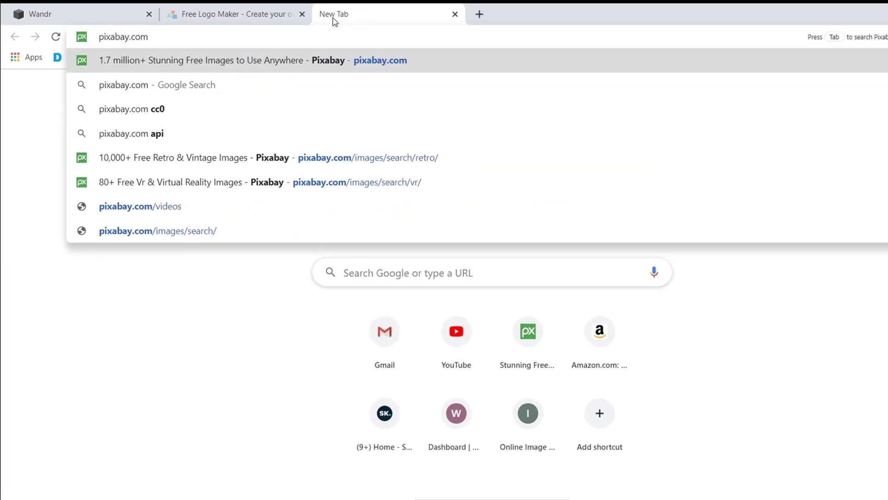
key(Return)
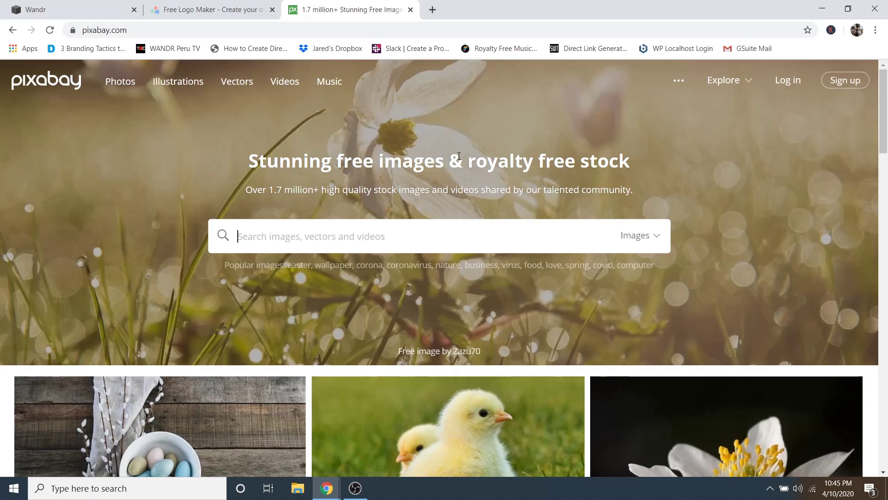
scroll(440, 213, down, 9)
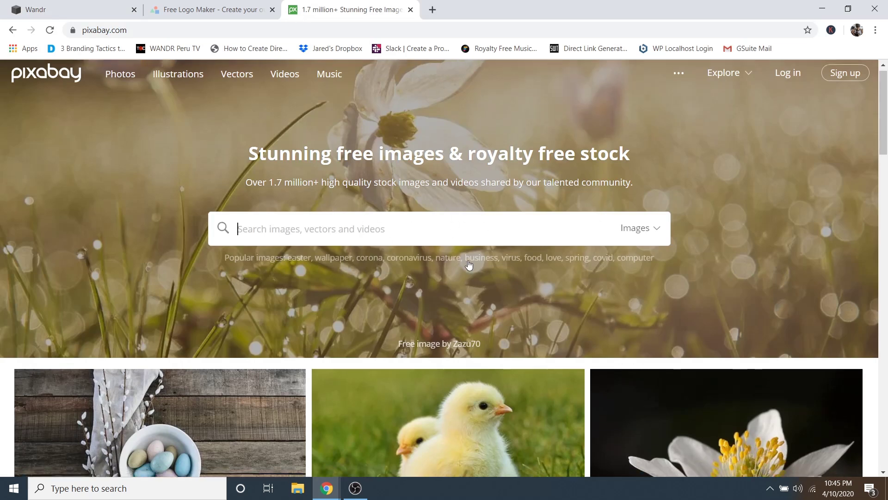
scroll(331, 247, down, 4)
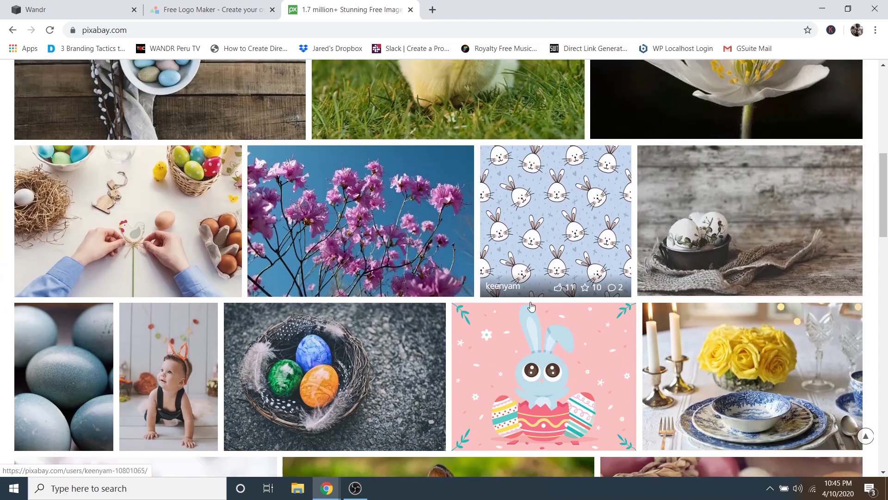
scroll(323, 260, up, 13)
scroll(509, 279, down, 9)
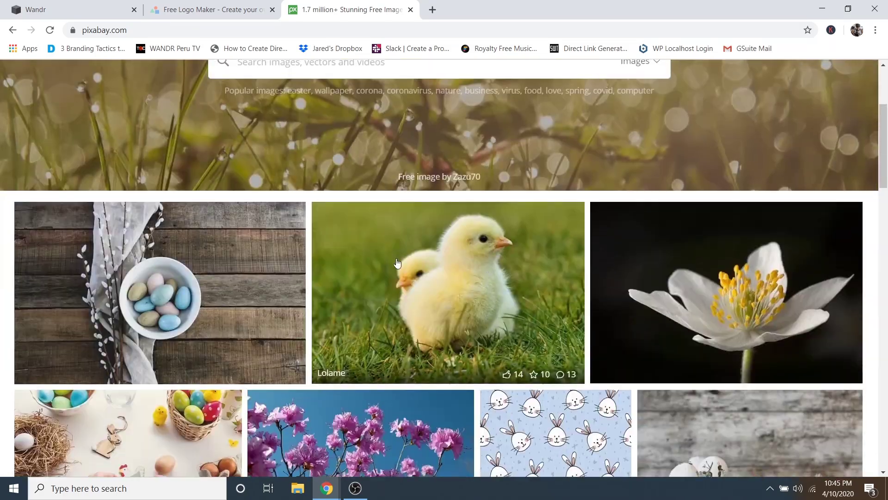
scroll(462, 255, up, 9)
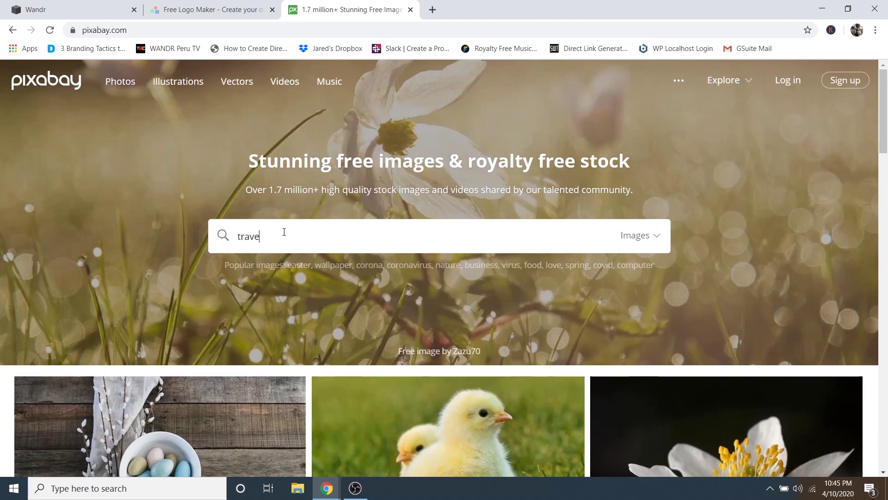
- Search Pixabay for 'travel' and scroll through the image results
key(Return)
scroll(550, 187, down, 8)
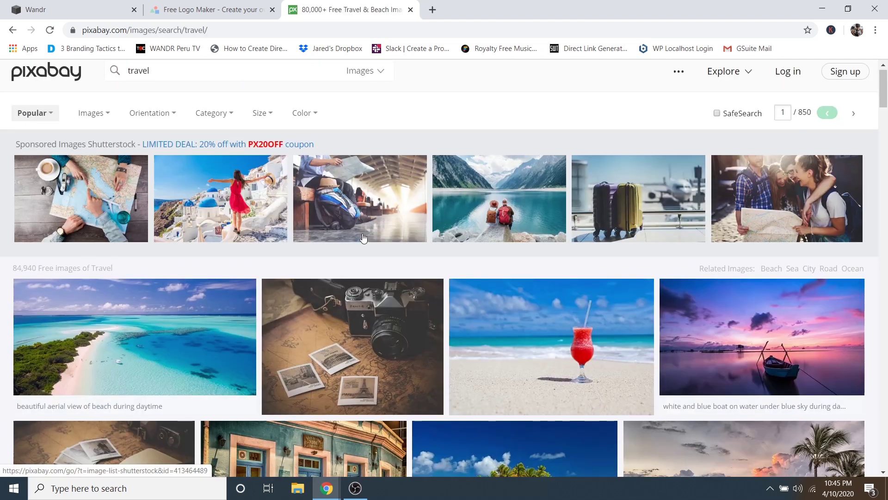
scroll(549, 188, down, 14)
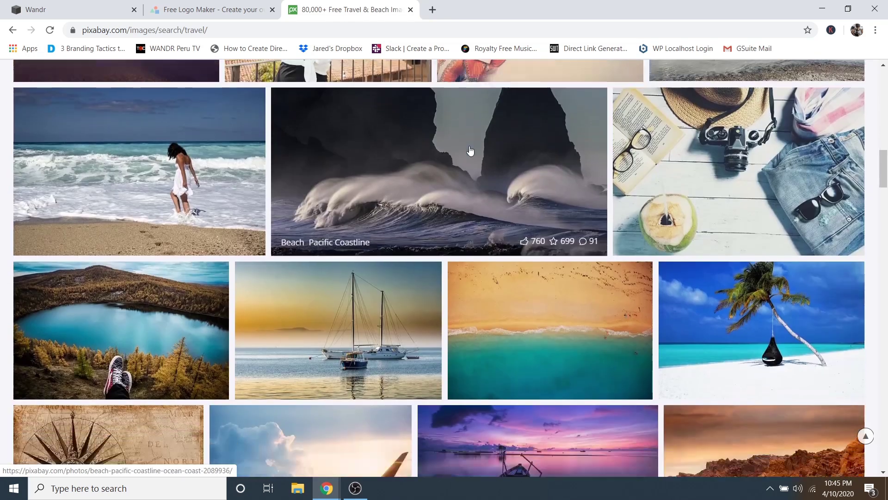
scroll(448, 116, down, 3)
scroll(448, 116, up, 3)
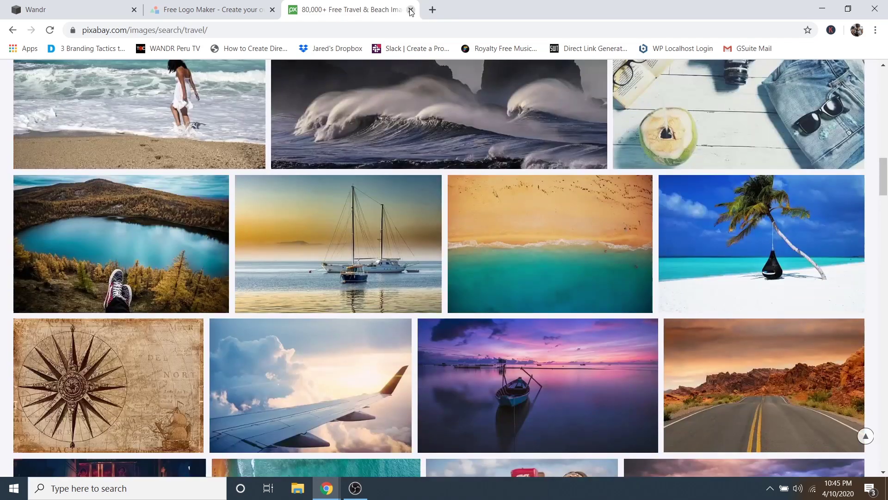
- Upload sunset-4034696_1920 as the hero's background image and preview the result
click(410, 10)
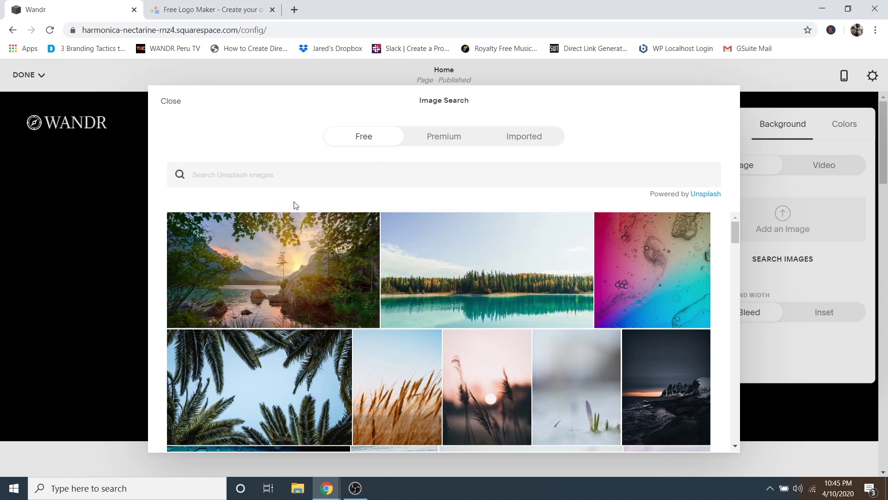
click(172, 102)
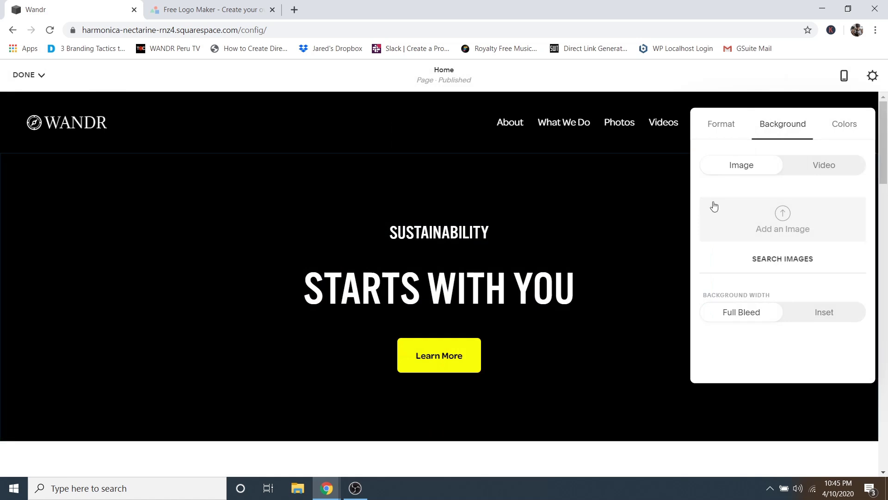
click(783, 218)
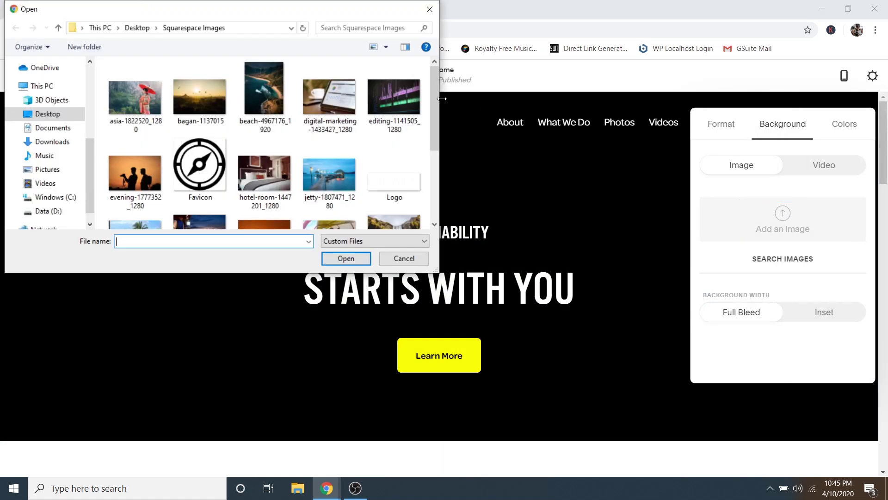
scroll(434, 133, down, 2)
scroll(434, 133, down, 1)
click(250, 143)
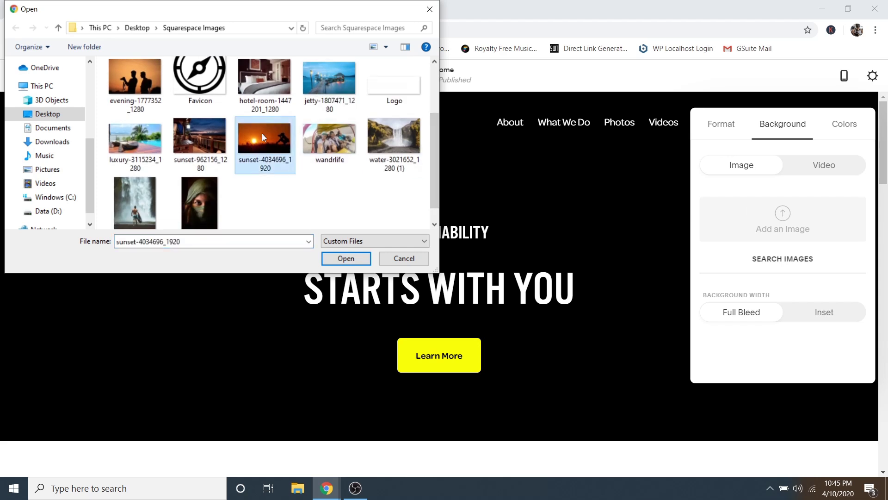
click(350, 257)
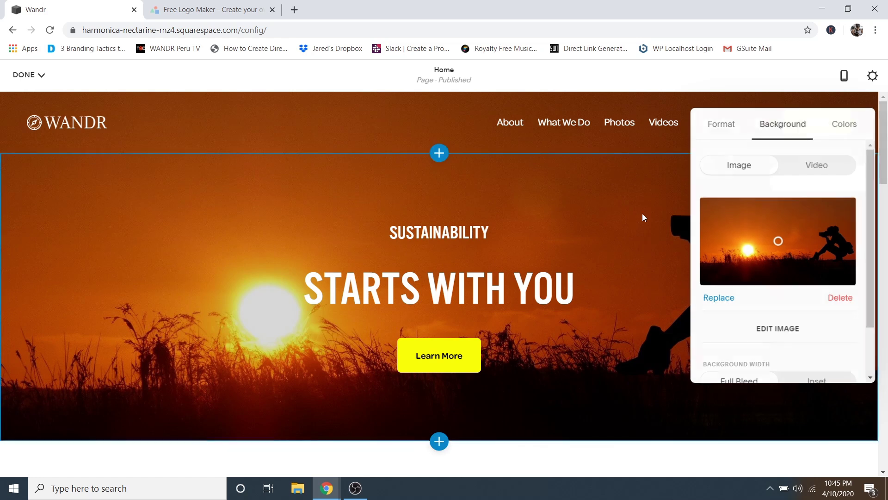
click(642, 213)
scroll(648, 287, down, 5)
scroll(630, 292, up, 4)
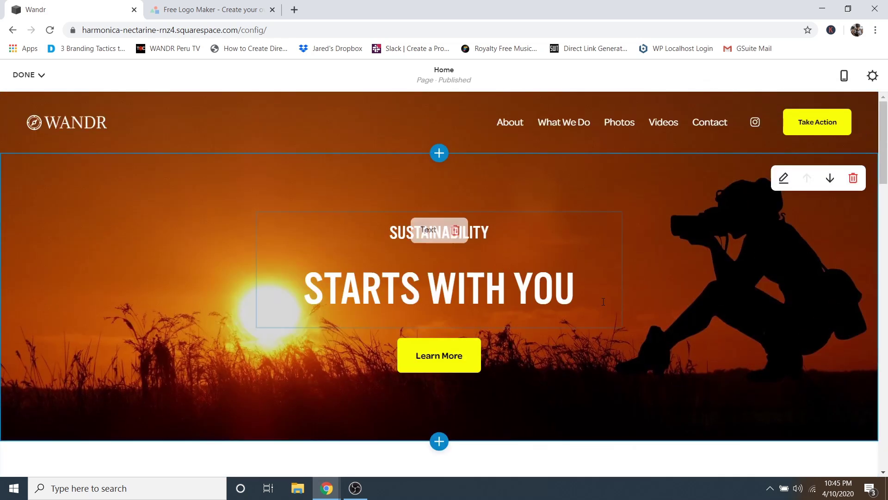
scroll(627, 296, down, 1)
scroll(629, 294, up, 1)
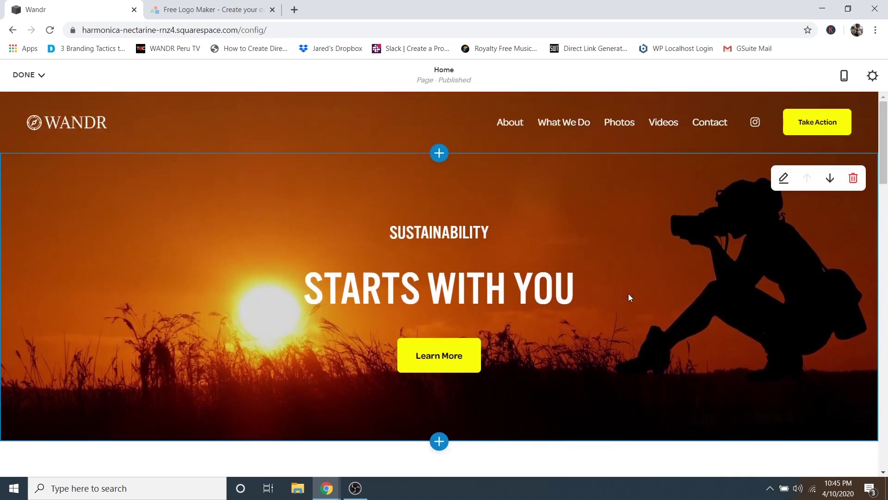
- Switch the hero background to video with a pasted YouTube link and preview it
click(784, 179)
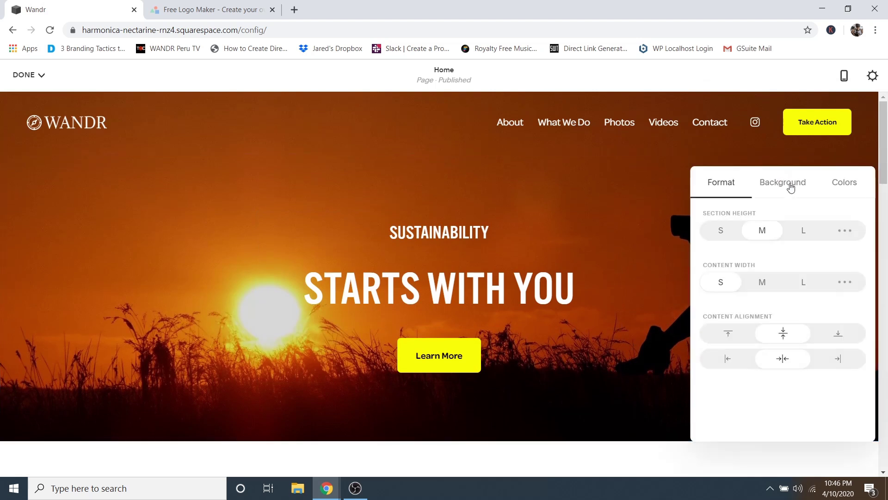
click(792, 187)
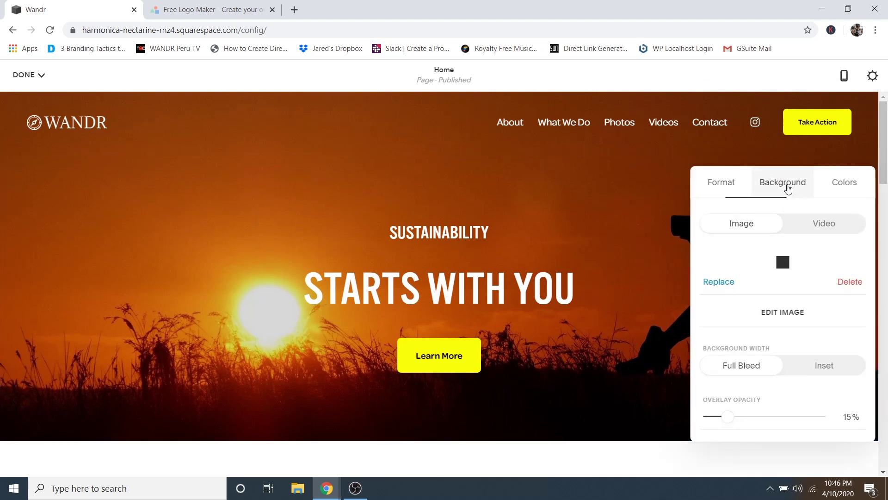
click(805, 228)
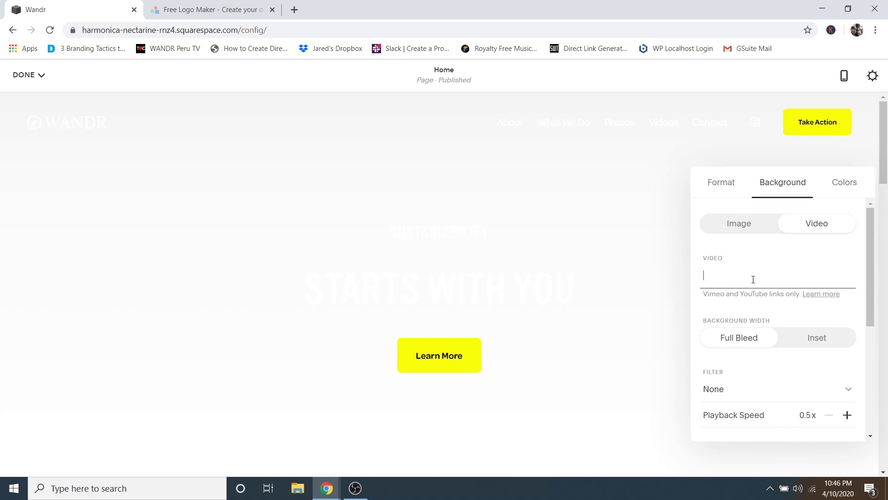
right_click(720, 275)
click(750, 365)
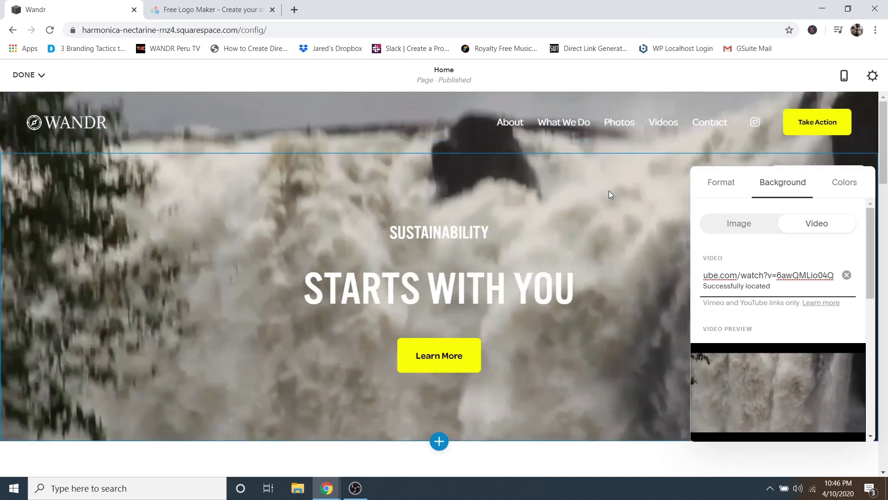
click(609, 191)
scroll(625, 293, down, 1)
scroll(648, 287, up, 1)
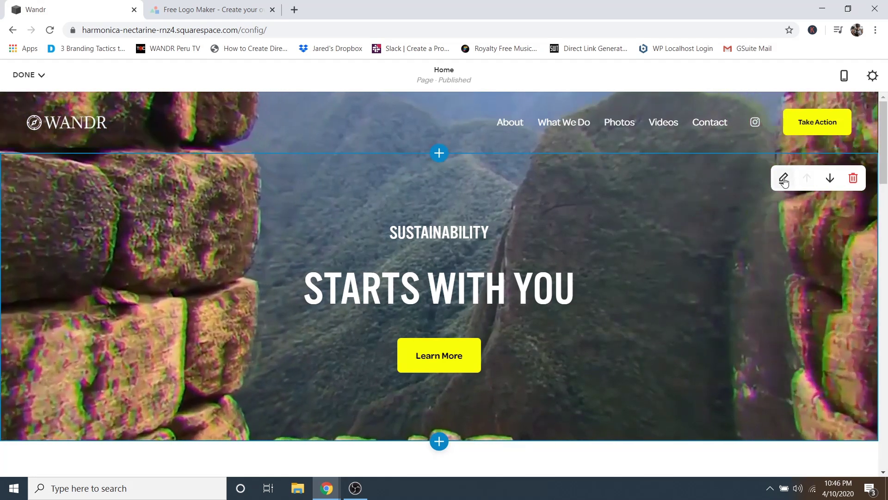
- Set the video playback speed to 1x, then return the background to the sunset image
click(784, 178)
click(781, 183)
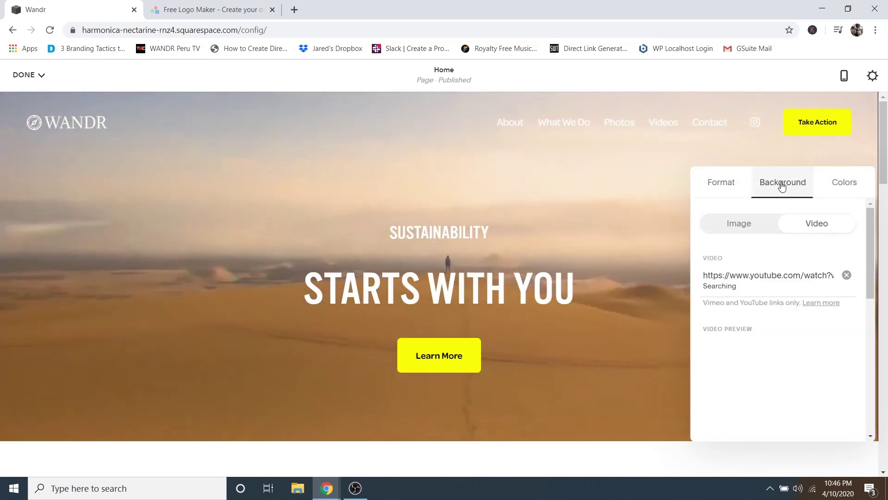
scroll(781, 292, down, 6)
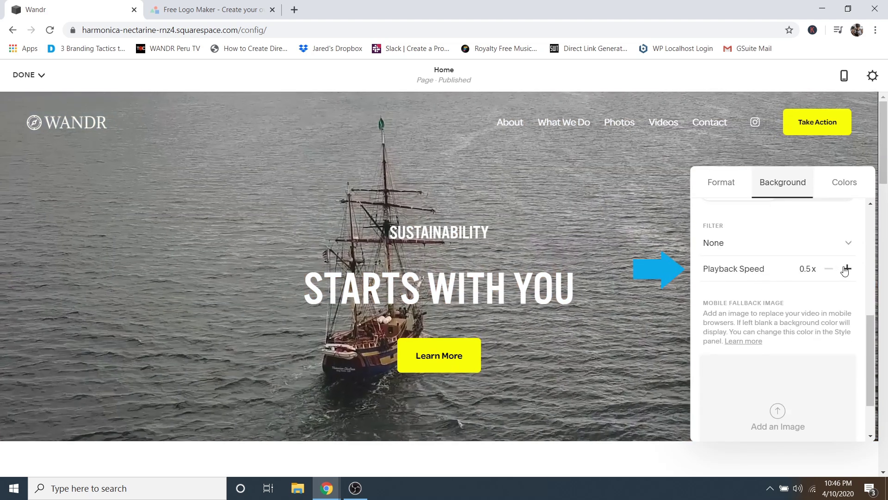
click(845, 269)
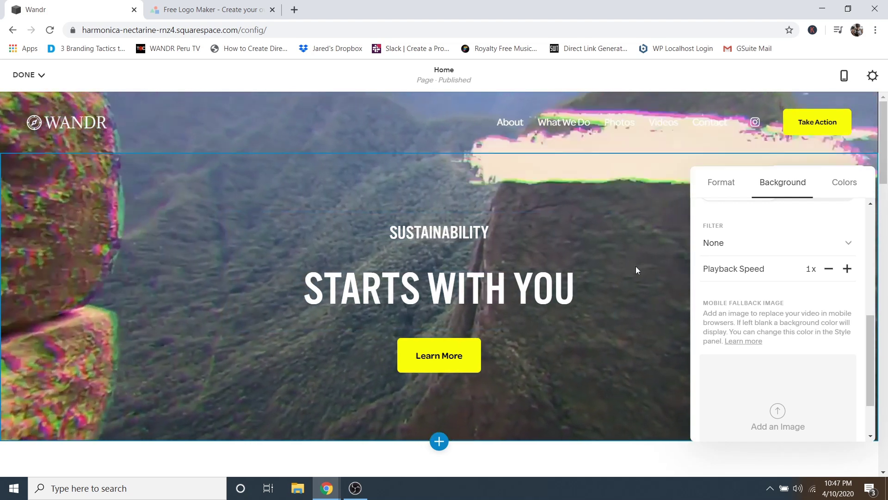
scroll(764, 291, up, 5)
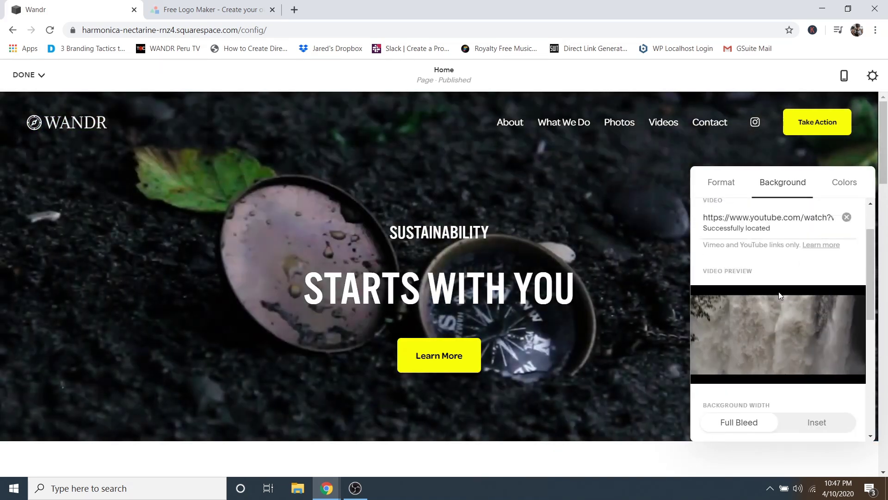
scroll(780, 295, up, 3)
click(744, 224)
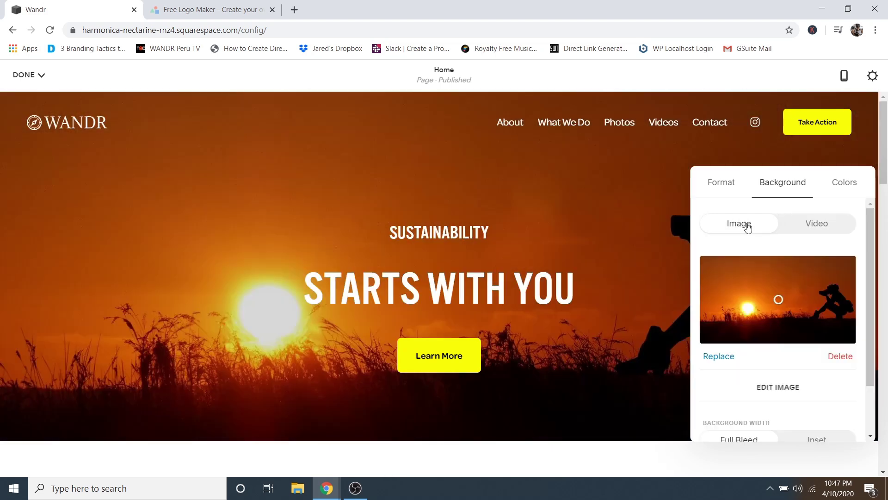
- Replace the SUSTAINABILITY subheading text with 'NEED SOME CREATIVE NEW MARKETING?'
click(673, 309)
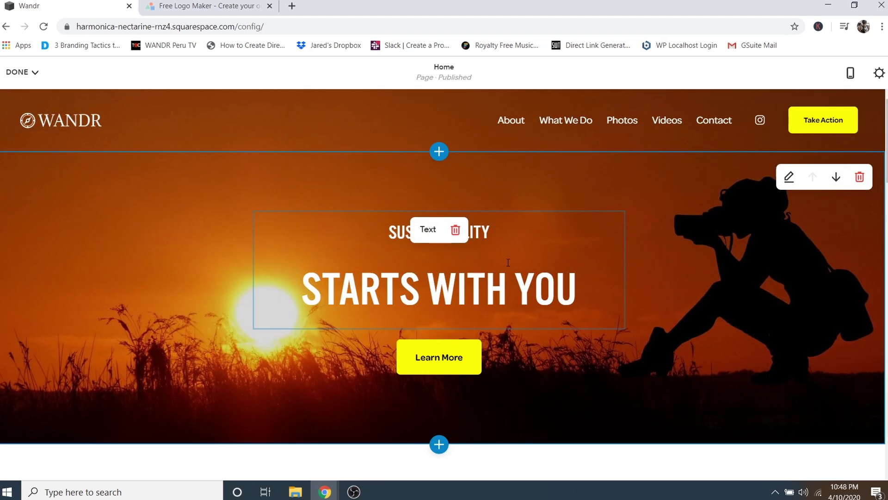
double_click(487, 227)
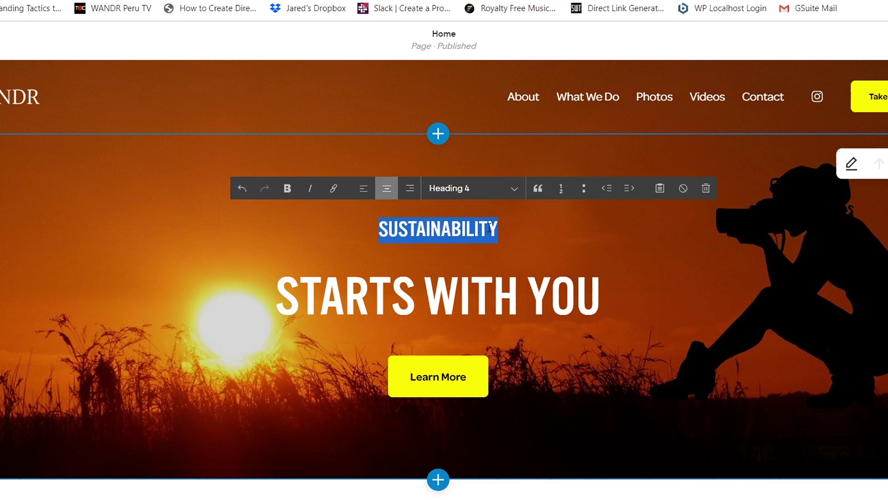
text(NEED SOME CREATIVE NEW MARKETING?)
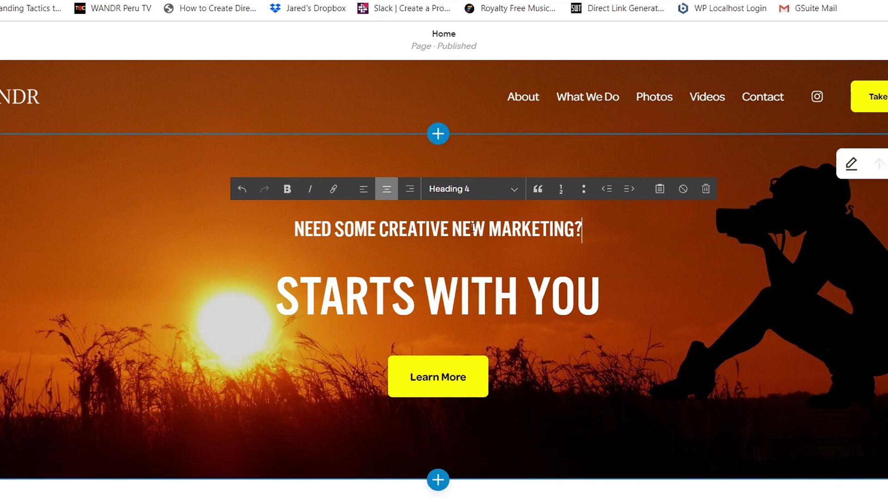
- Style the subheading as Heading 4 after trying Heading 2, so it fits on one line
click(466, 193)
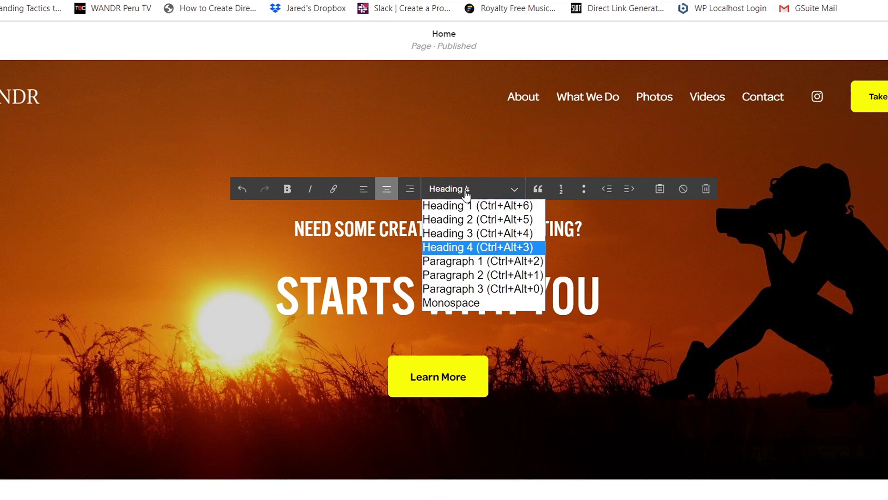
click(462, 219)
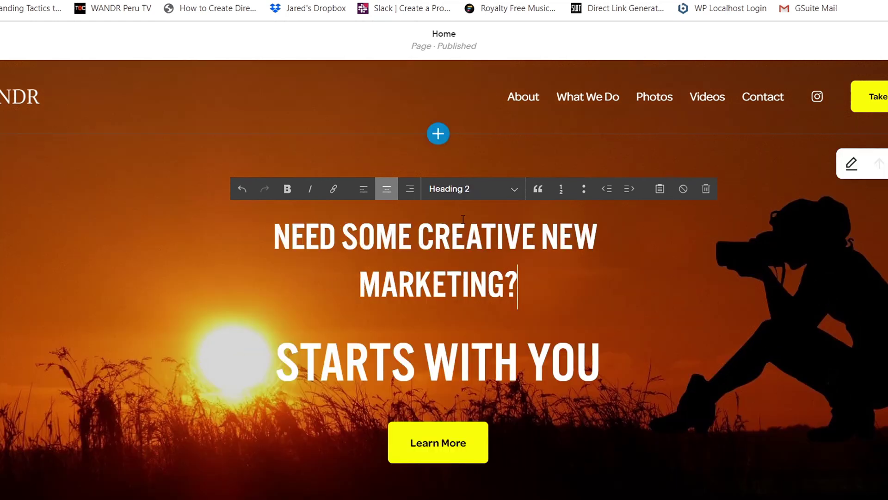
click(492, 195)
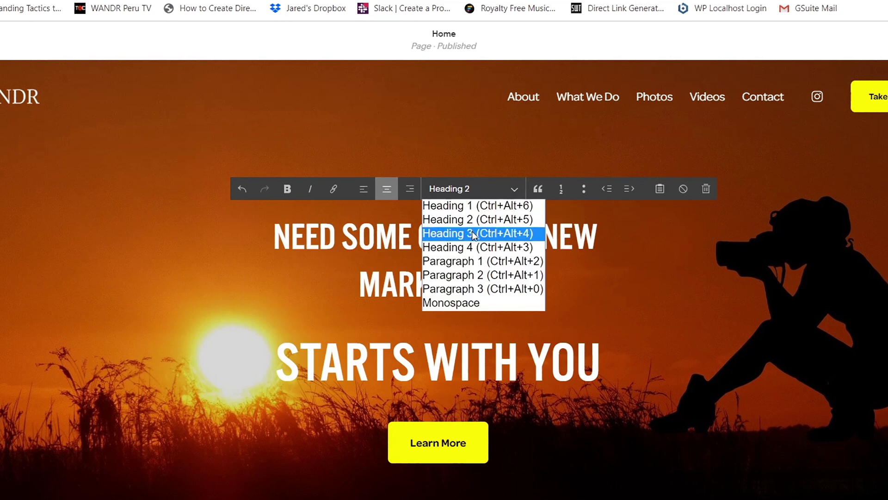
click(467, 249)
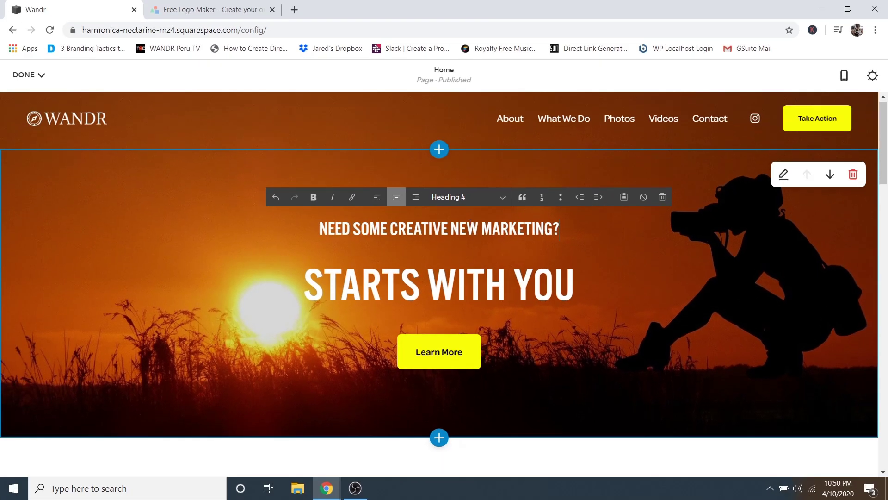
scroll(532, 228, down, 5)
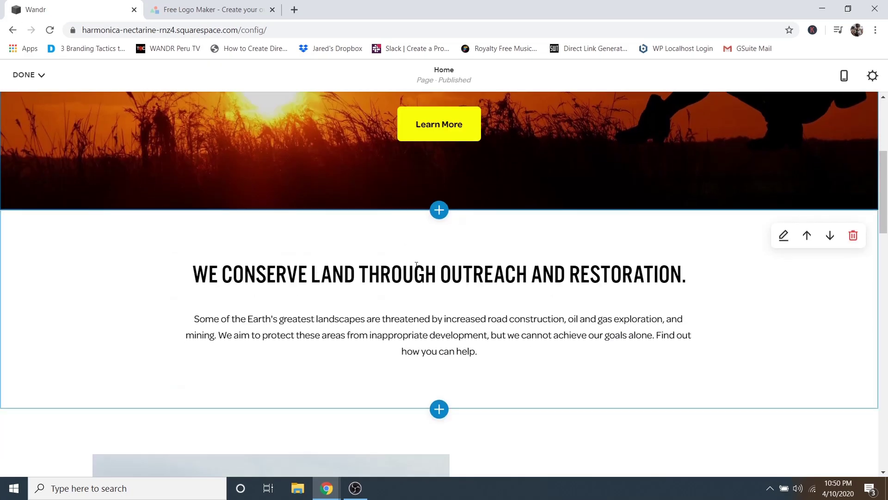
- Replace the hero's STARTS WITH YOU heading with 'WE CREATE STUNNING TRAVEL CONTENT'
scroll(509, 283, down, 7)
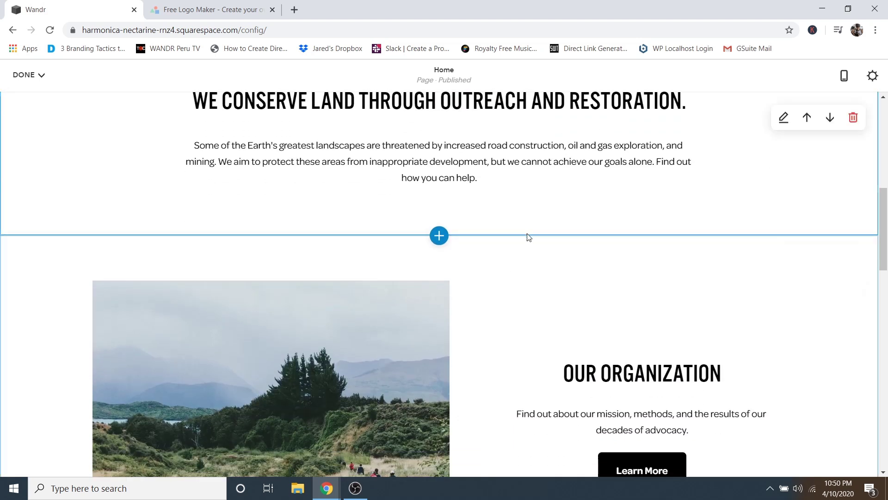
scroll(572, 267, down, 5)
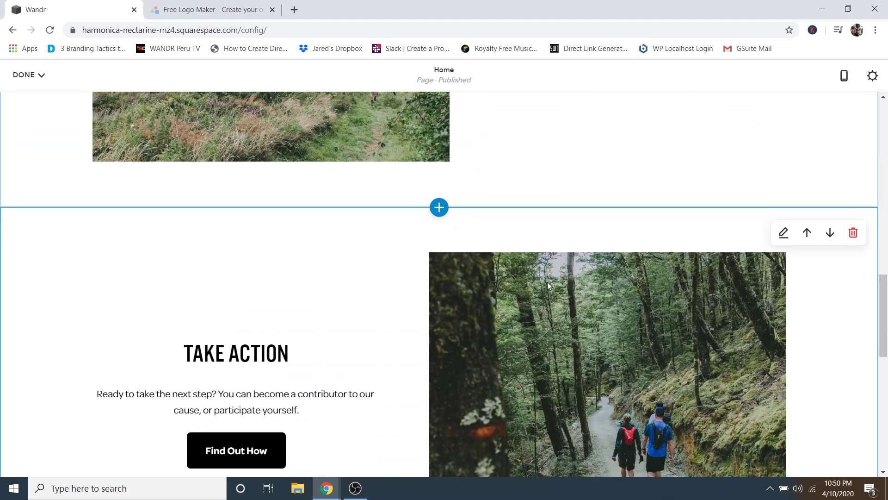
scroll(540, 286, up, 2)
scroll(539, 286, up, 10)
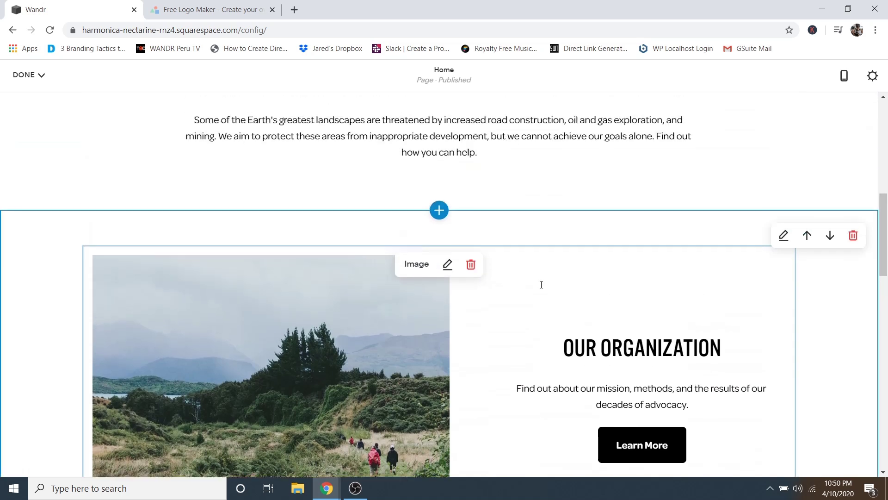
scroll(540, 288, up, 2)
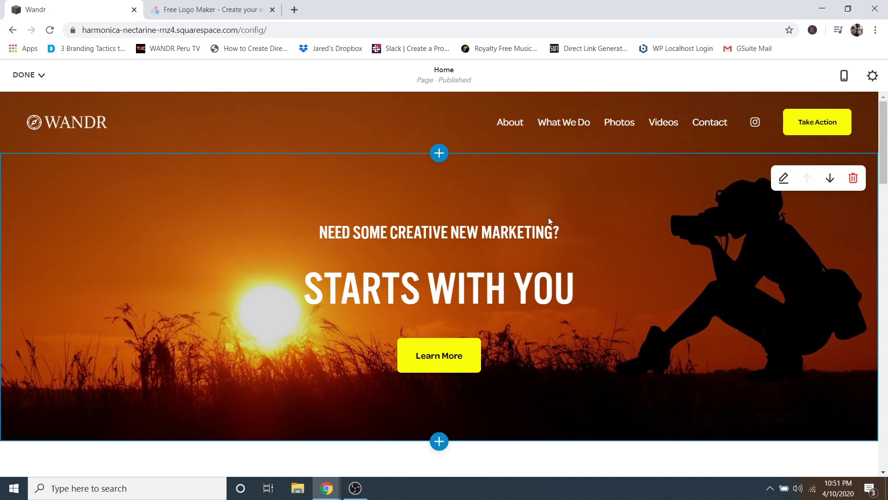
triple_click(422, 282)
key(BackSpace)
text(WE CREATE STUNNING TRAVEL CONTENT)
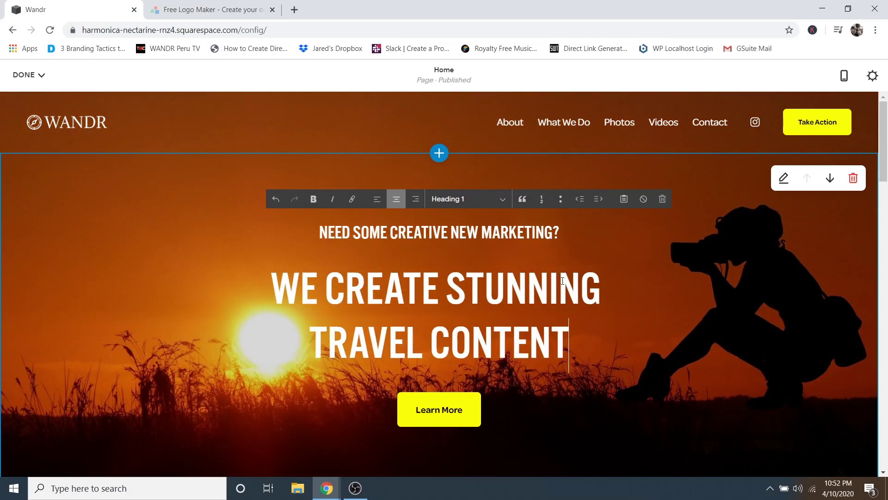
scroll(563, 280, down, 3)
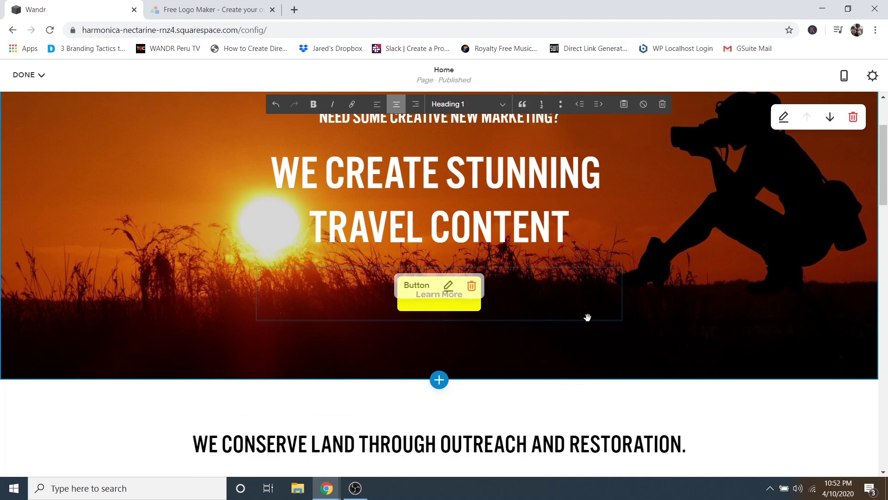
- Change the hero button label from Learn More to 'Let's Collaborate'
click(448, 286)
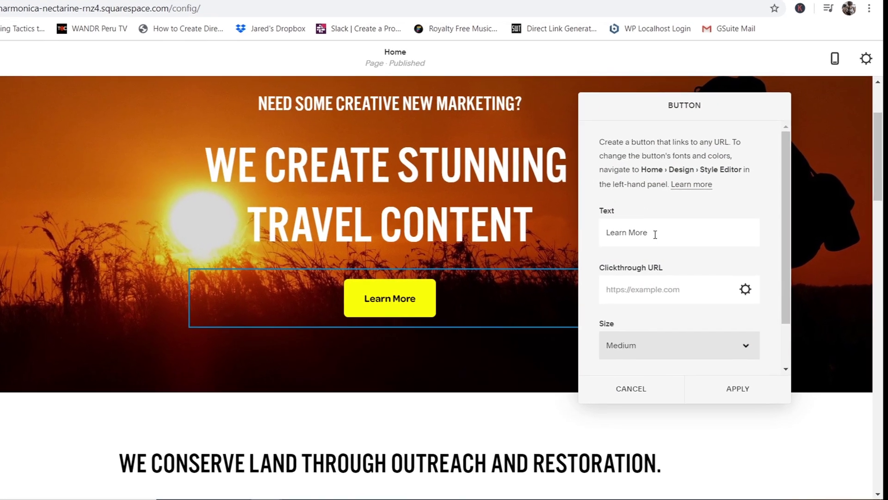
drag(649, 233, 603, 233)
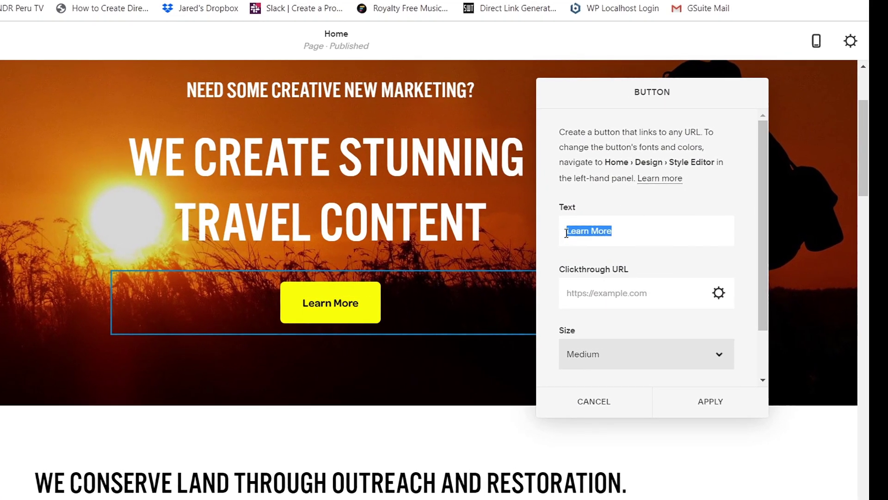
text(Let's Collaborat)
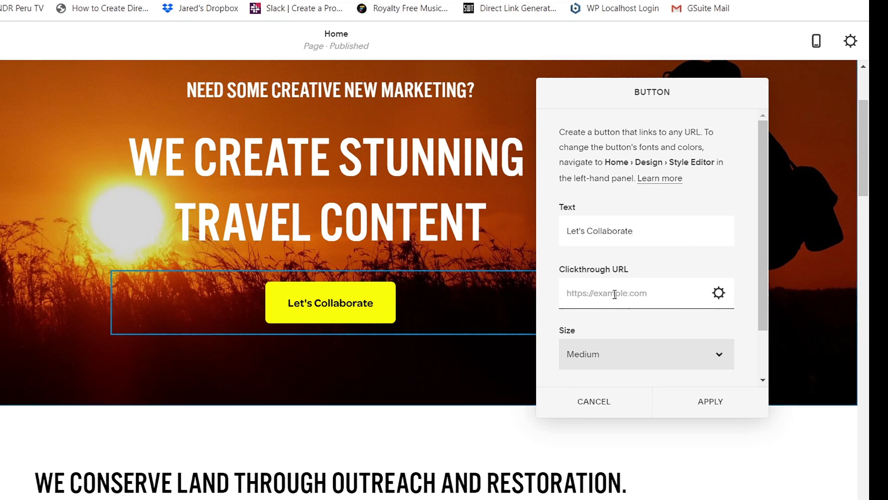
- Paste the YouTube address into the button's Clickthrough URL
click(590, 303)
scroll(506, 306, up, 3)
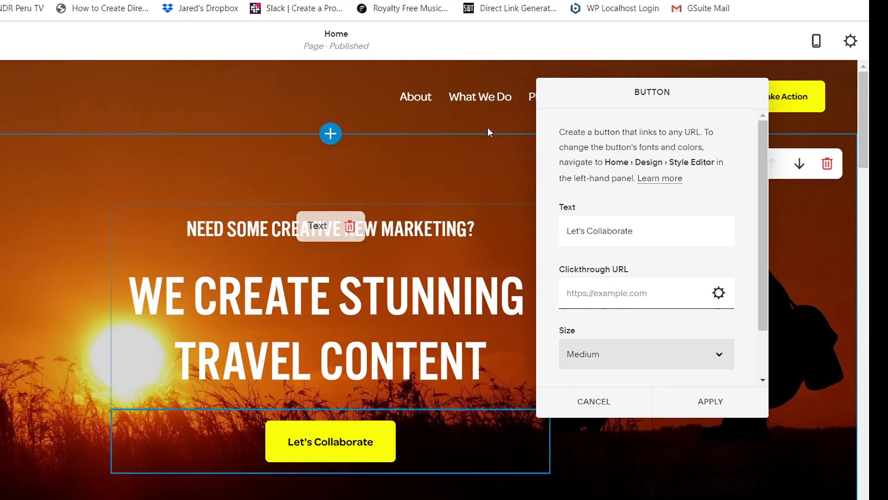
scroll(482, 109, down, 2)
scroll(474, 109, up, 2)
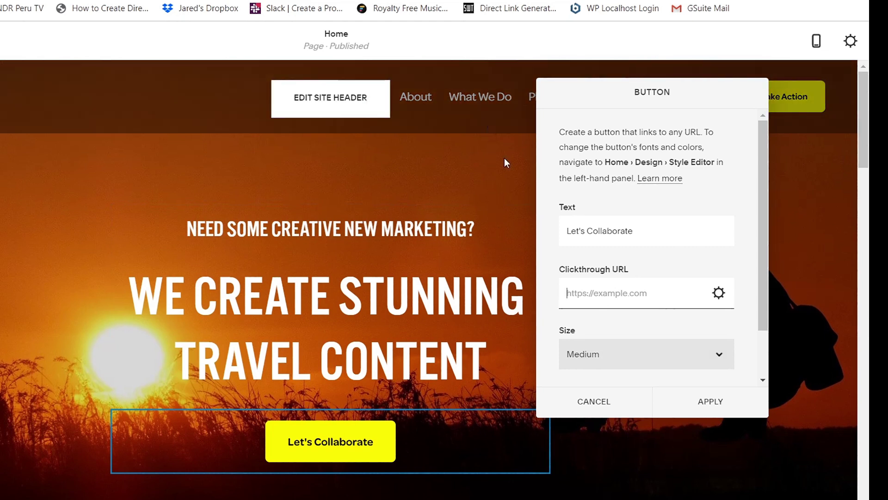
click(613, 297)
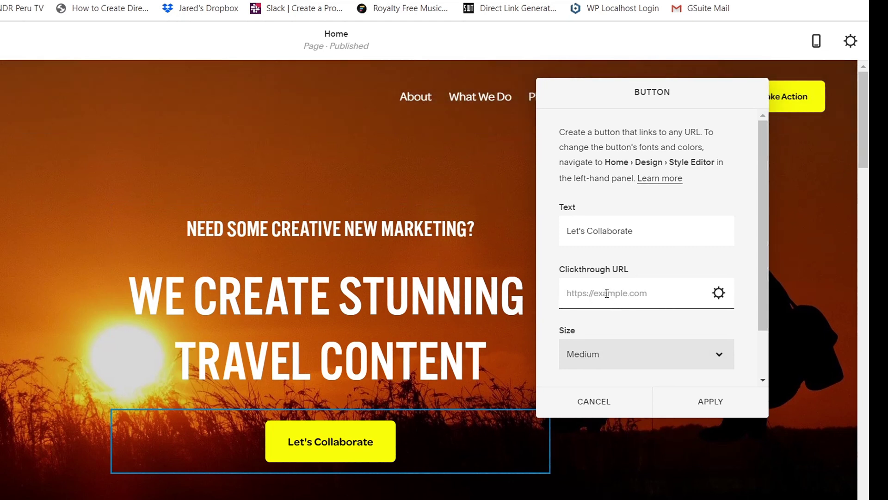
scroll(610, 291, down, 2)
scroll(606, 290, up, 2)
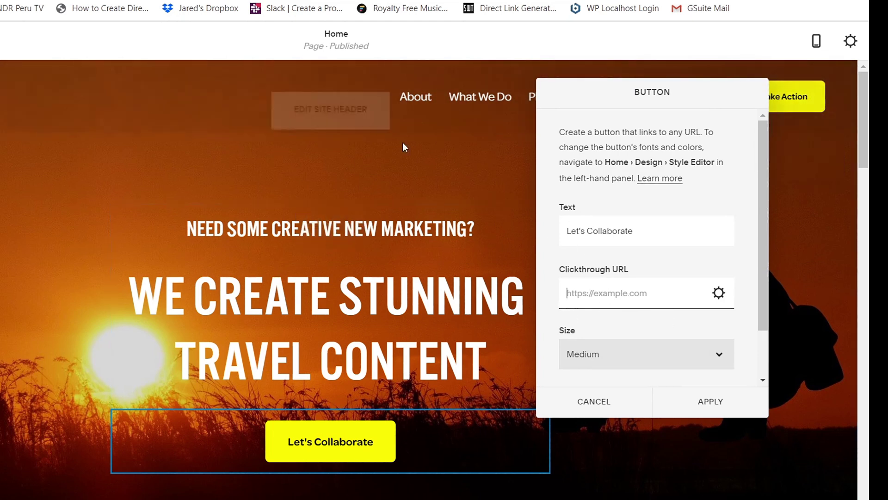
right_click(580, 293)
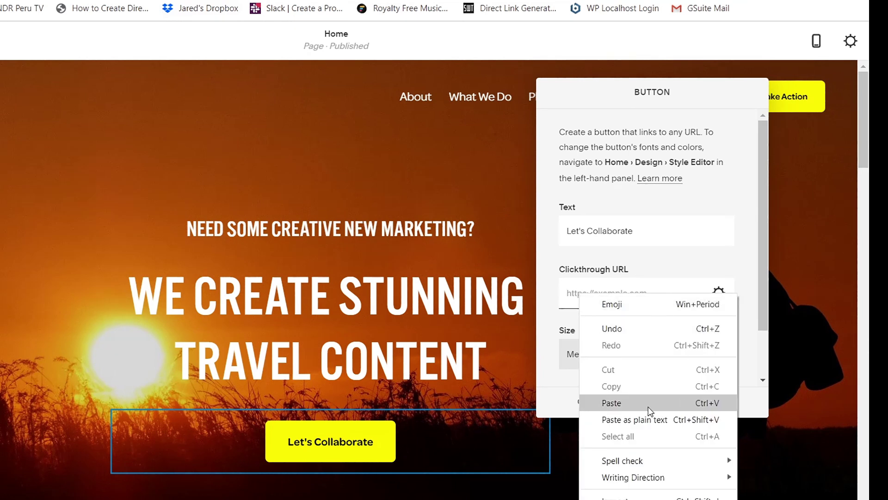
click(612, 403)
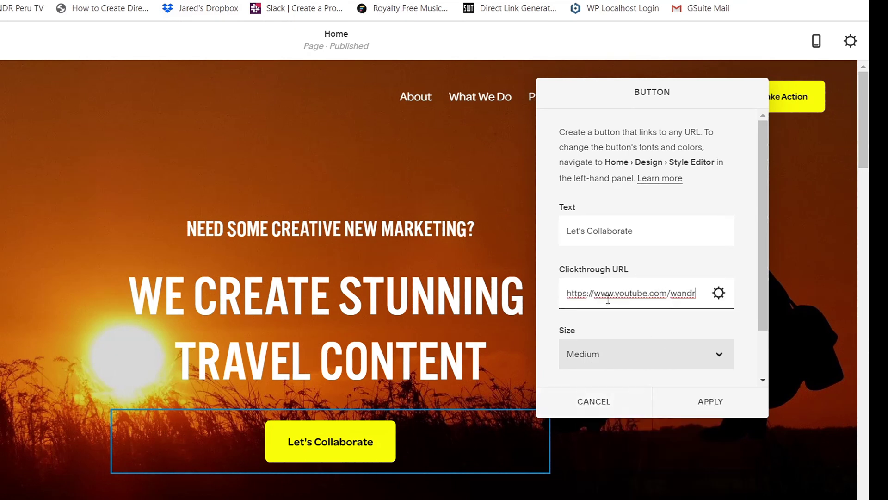
drag(632, 293, 688, 292)
click(697, 292)
- Keep the button at Medium size after trying Large, and apply the settings
scroll(647, 259, down, 1)
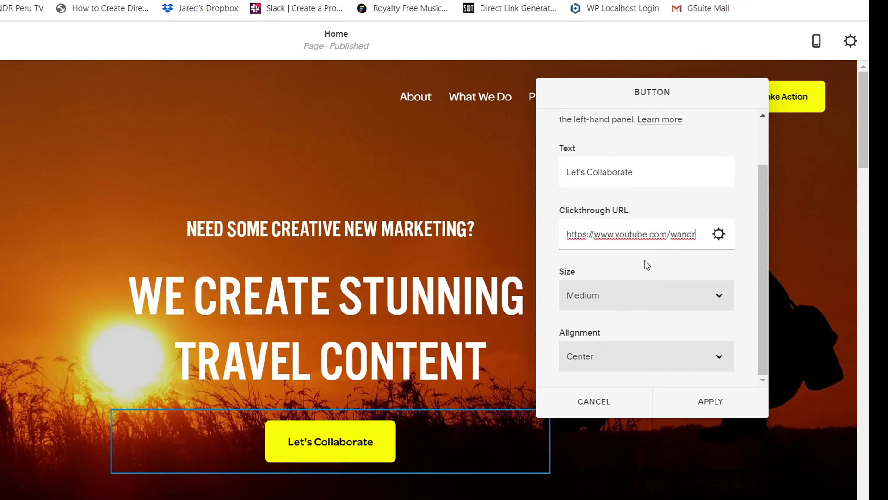
click(610, 296)
click(576, 338)
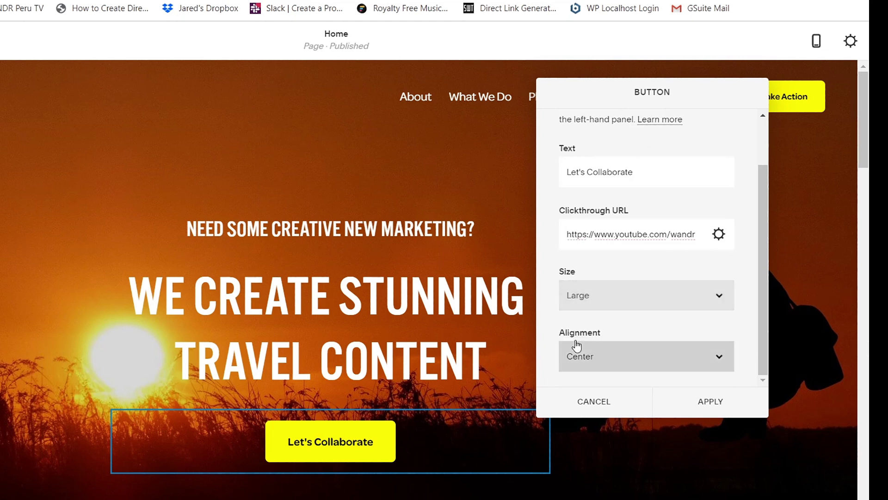
click(641, 298)
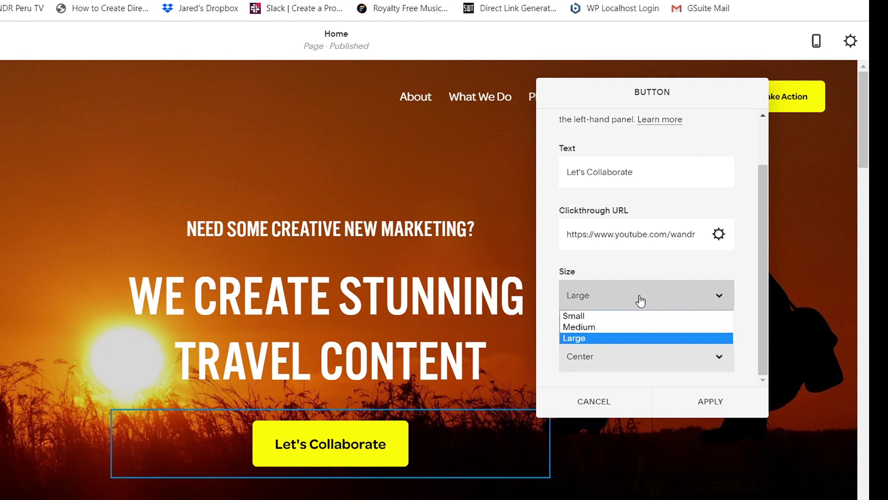
click(599, 327)
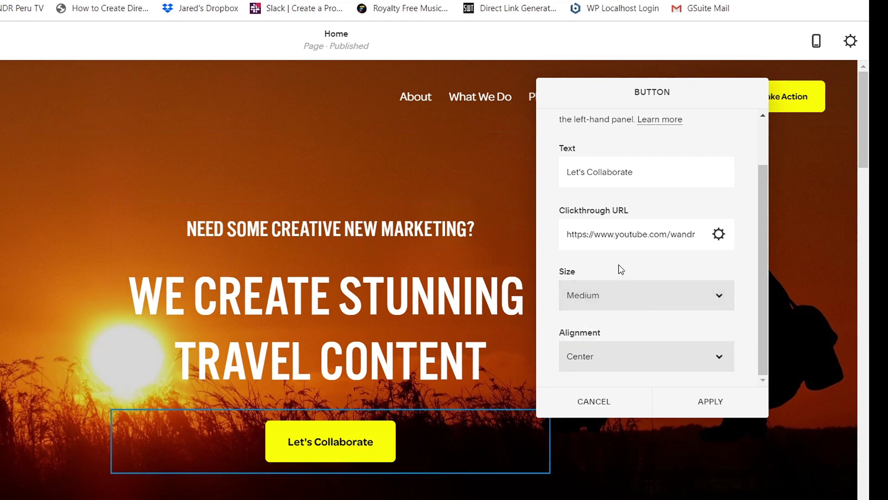
scroll(662, 272, up, 2)
scroll(712, 370, down, 2)
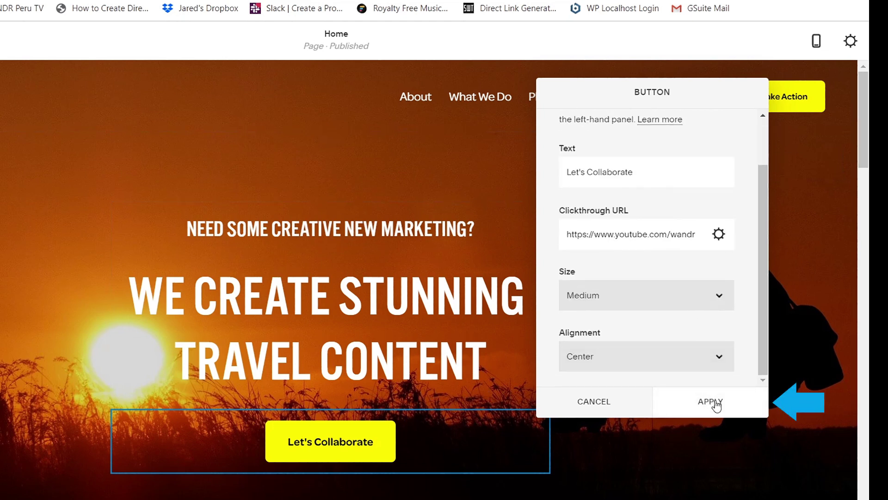
click(715, 403)
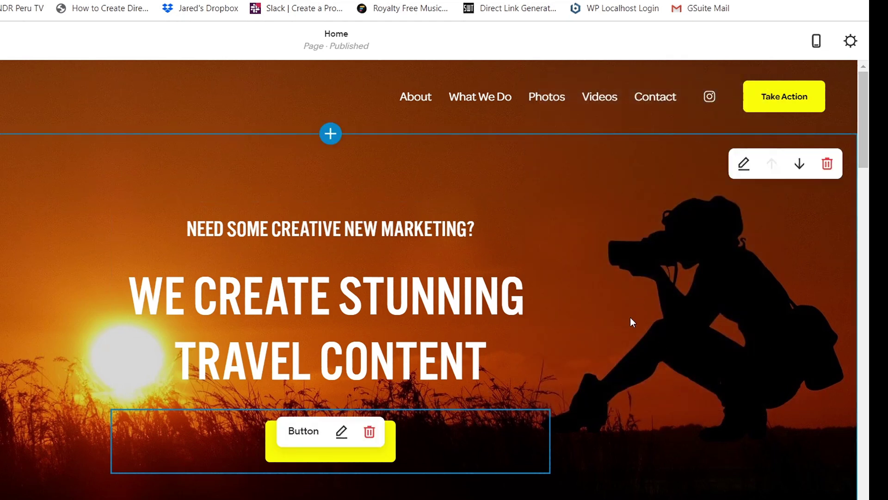
- Delete the Take Action section from the Home page
scroll(616, 349, down, 10)
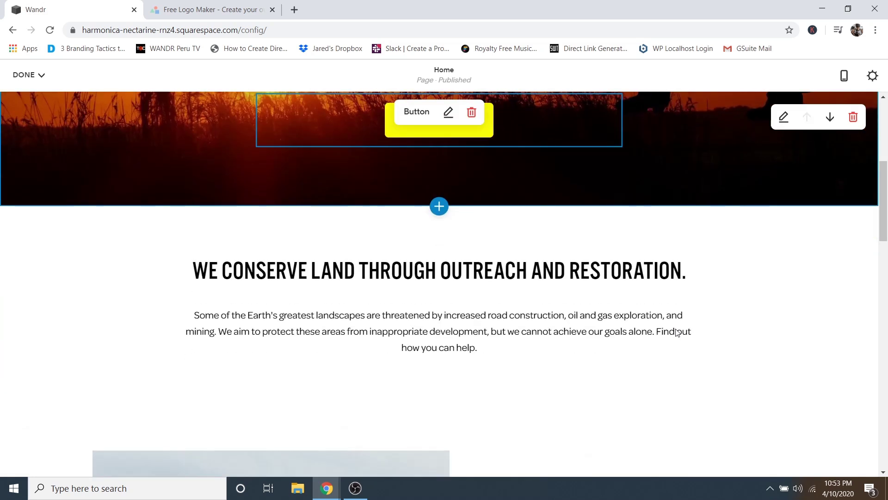
scroll(675, 333, up, 2)
scroll(565, 298, down, 1)
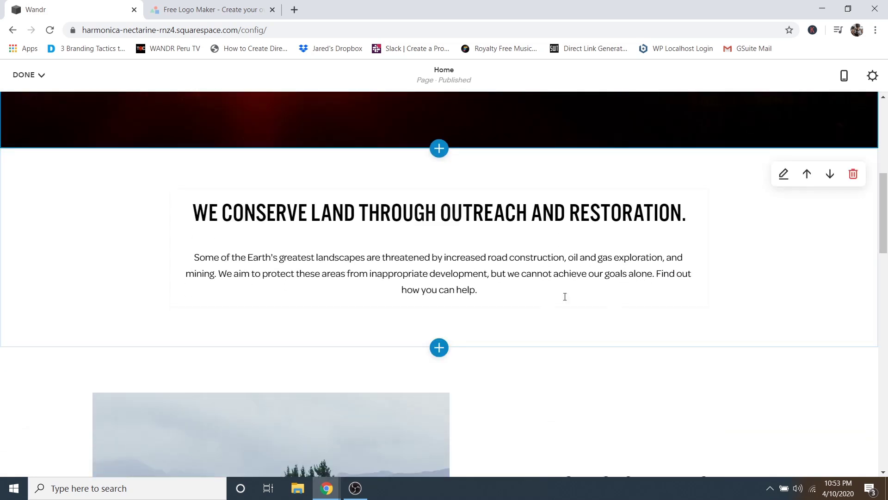
scroll(540, 297, down, 10)
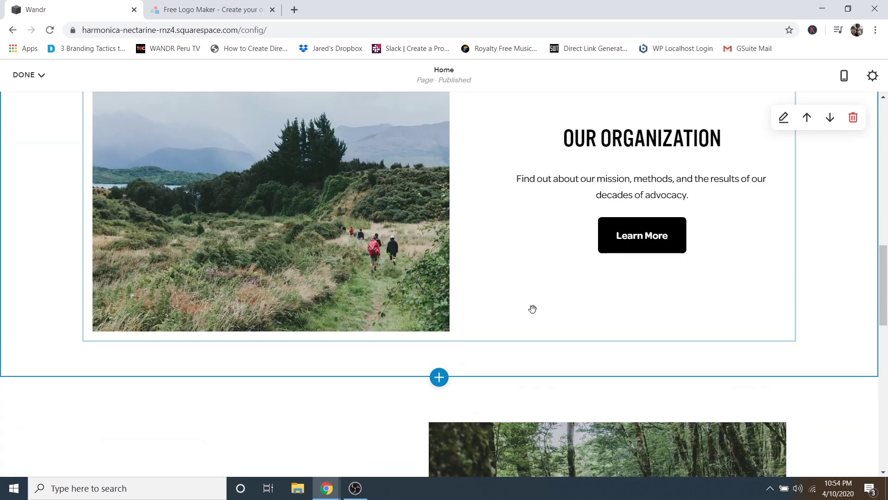
scroll(528, 365, up, 7)
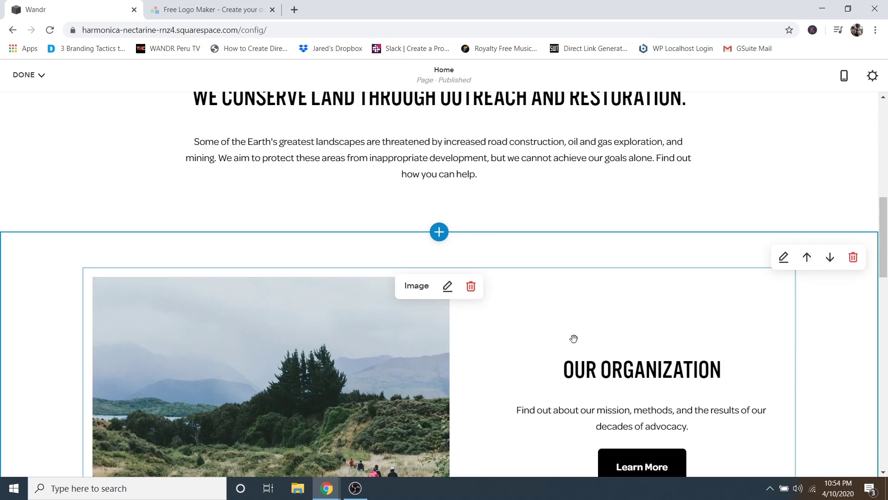
scroll(573, 338, down, 1)
scroll(704, 318, down, 7)
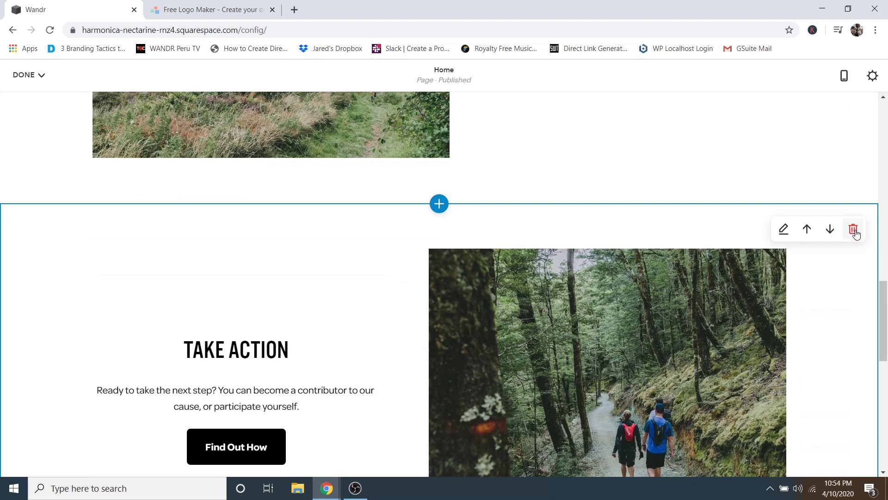
click(853, 229)
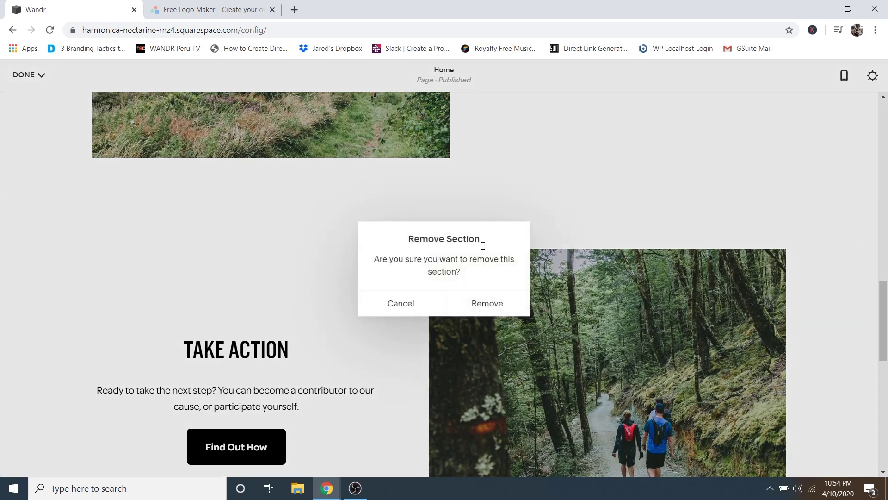
click(486, 306)
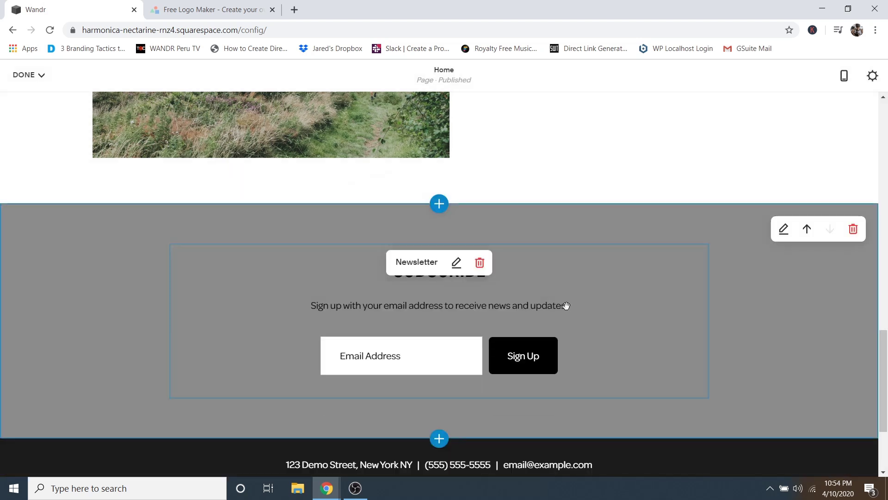
- Delete the 'We conserve land through outreach and restoration' text section
scroll(574, 301, up, 3)
scroll(556, 361, up, 10)
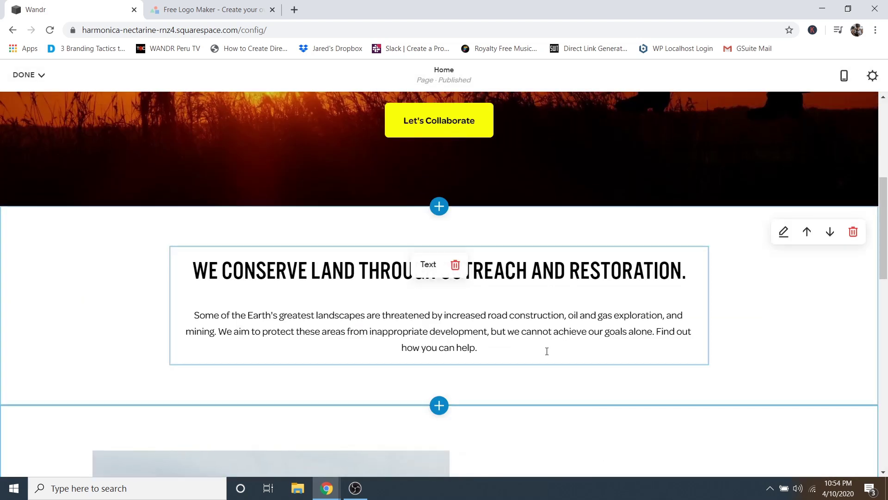
scroll(569, 359, down, 3)
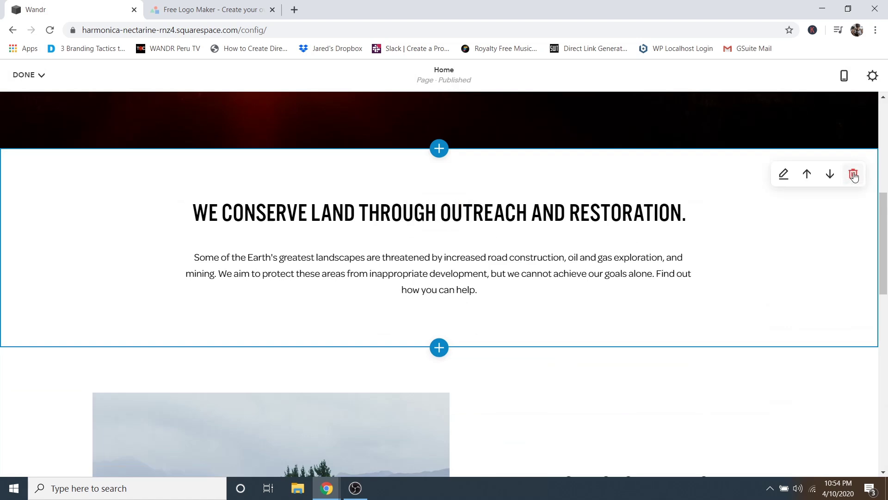
click(853, 175)
click(496, 309)
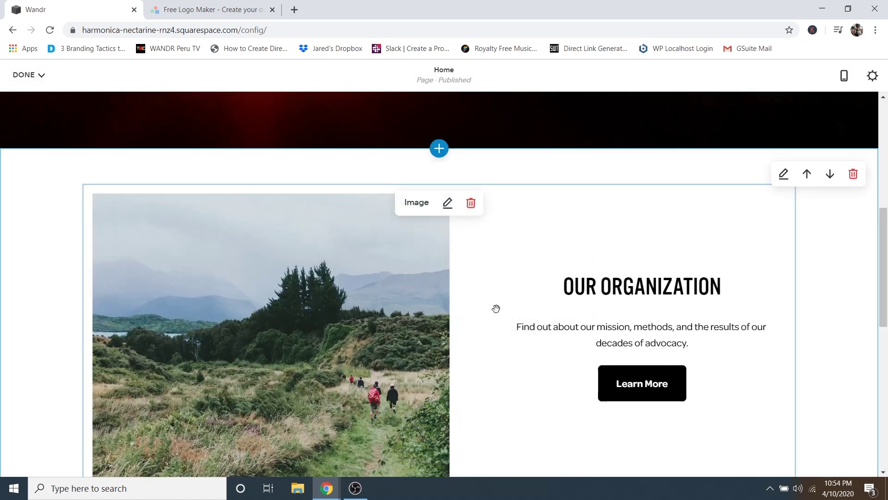
scroll(517, 329, up, 5)
scroll(525, 341, down, 1)
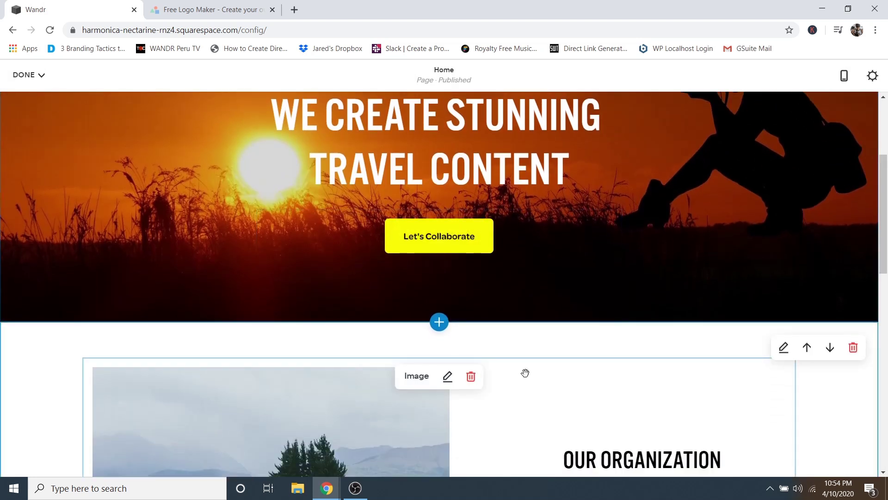
scroll(526, 373, up, 3)
scroll(568, 293, down, 3)
scroll(526, 186, up, 3)
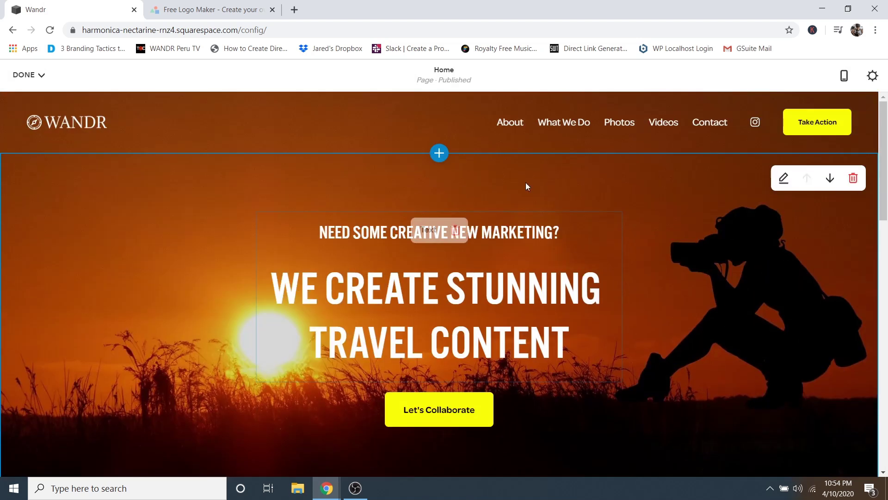
scroll(529, 311, down, 7)
scroll(480, 363, up, 4)
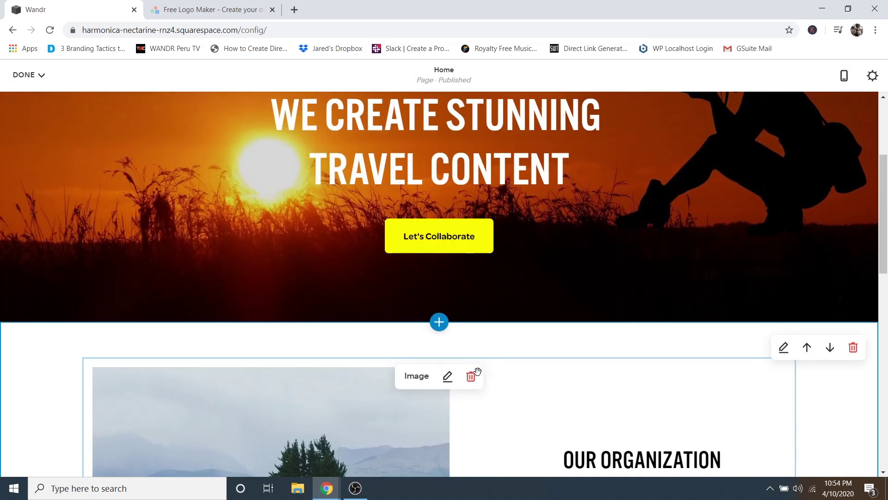
- Start a new section below the hero and browse to the List layouts category
click(439, 327)
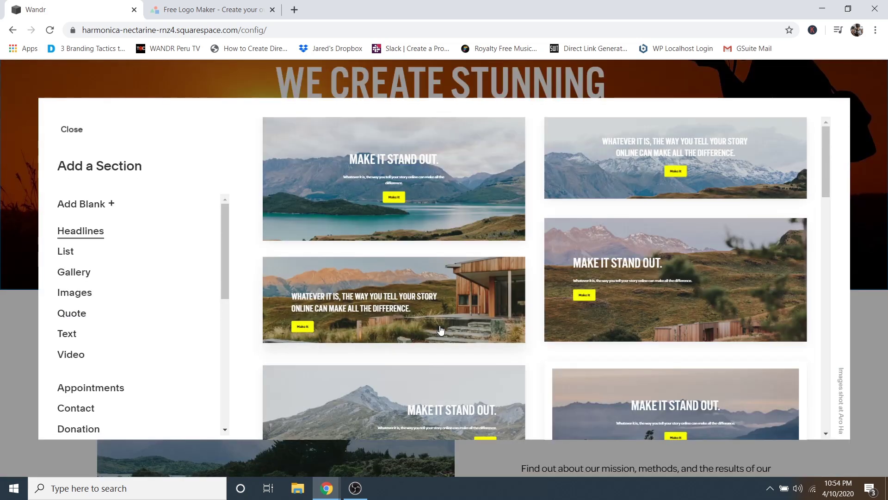
scroll(482, 328, down, 3)
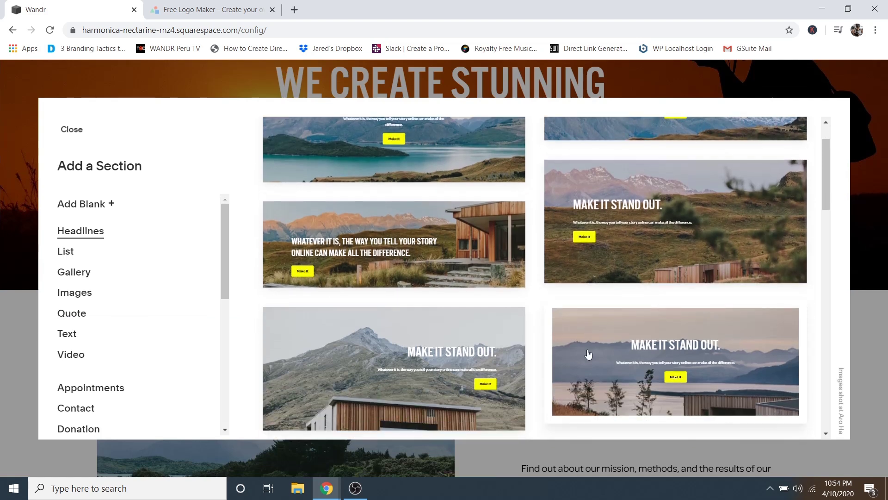
scroll(482, 328, down, 6)
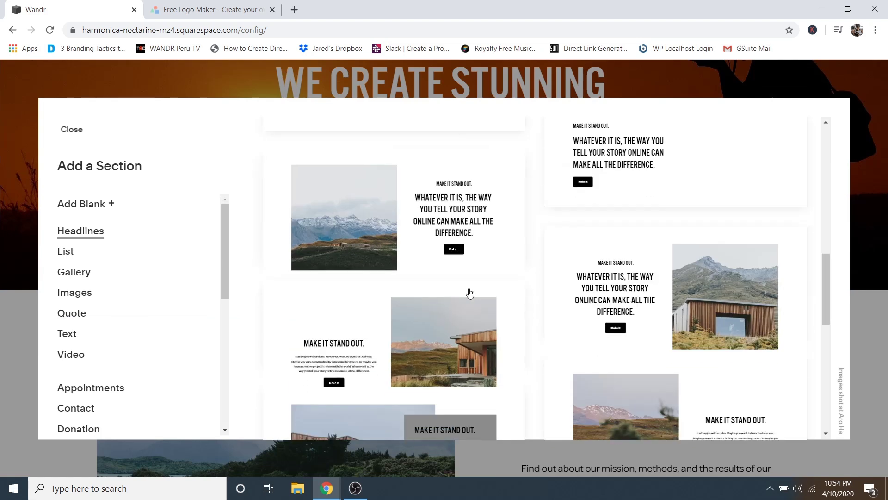
scroll(576, 303, down, 6)
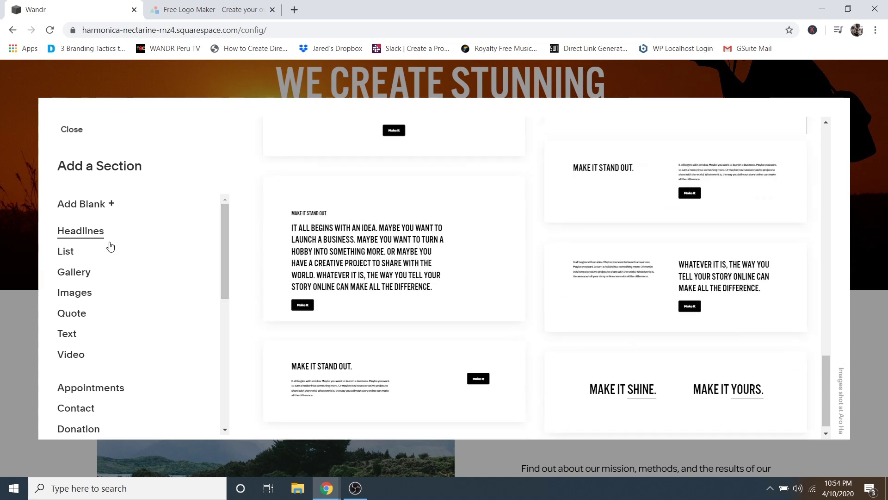
click(66, 252)
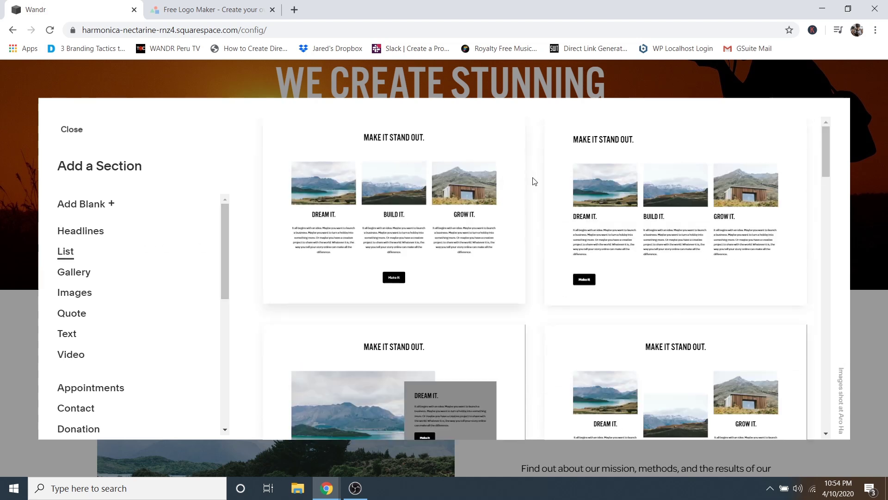
scroll(617, 250, down, 1)
scroll(512, 282, down, 1)
scroll(449, 290, up, 2)
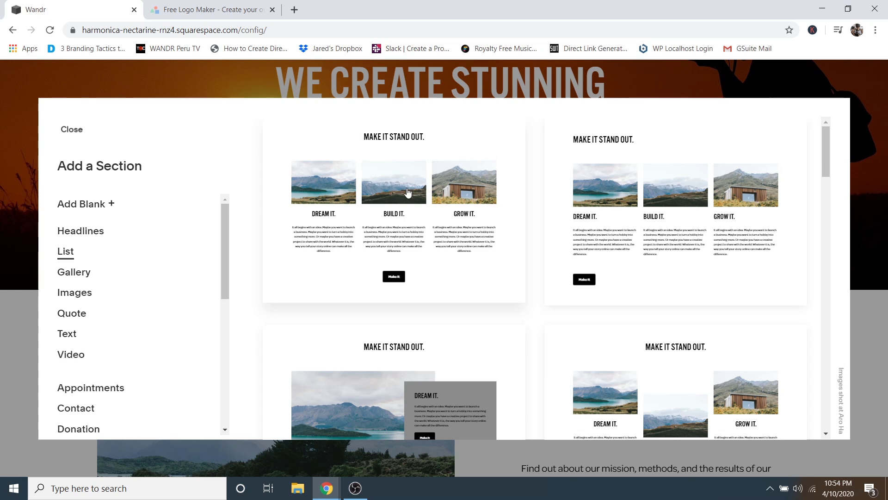
- Insert the three-image 'Make it stand out' list layout below the hero
click(407, 193)
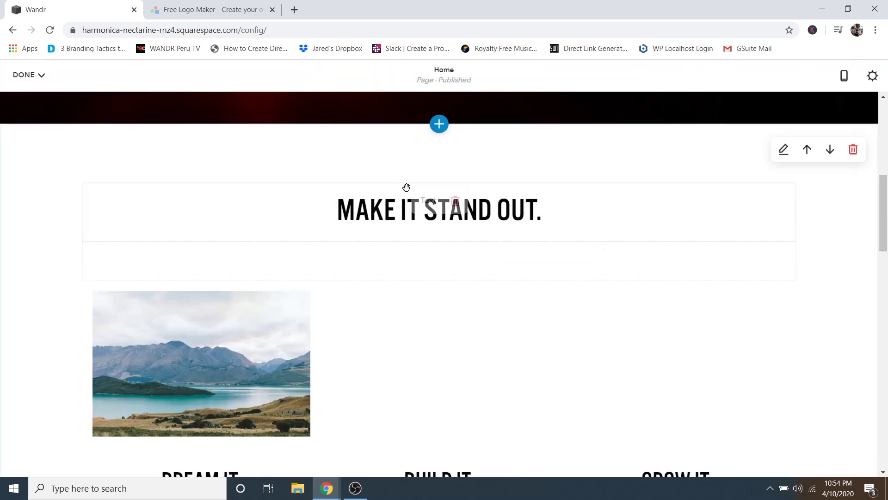
scroll(569, 308, down, 3)
scroll(457, 283, up, 4)
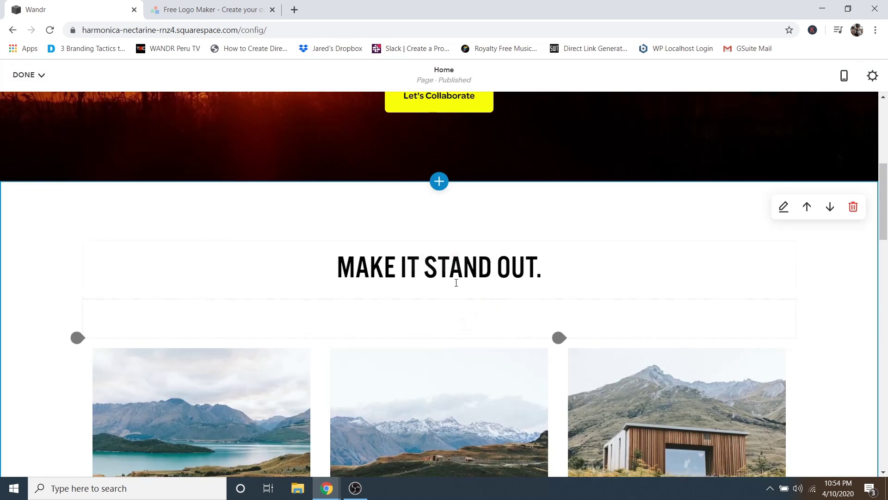
- Retitle the new section's heading 'OUR SERVICES'
click(382, 267)
triple_click(381, 267)
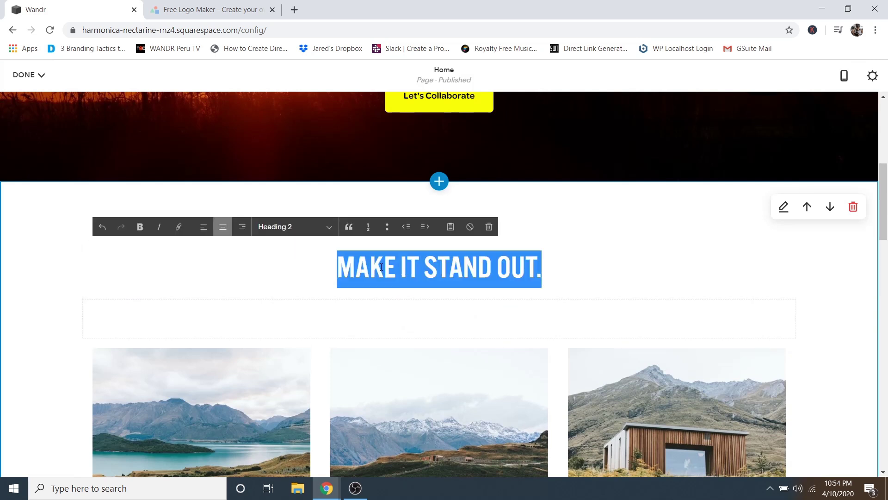
text(SERVICES)
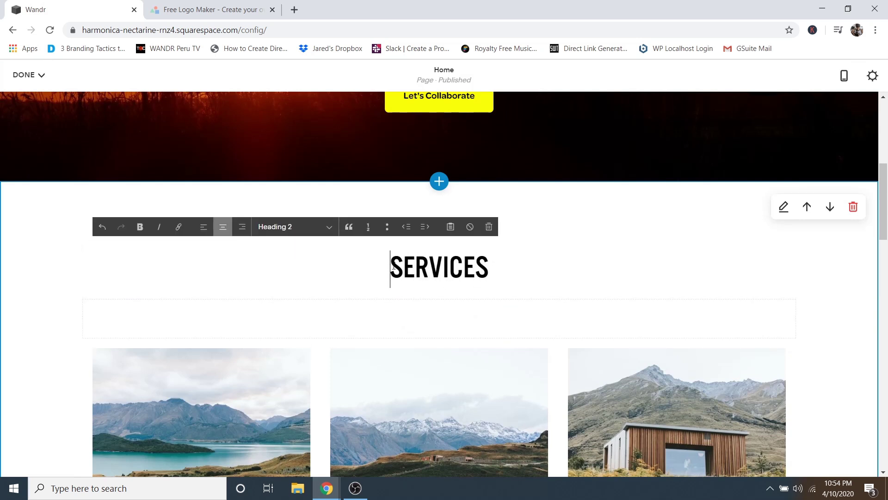
text(OUR)
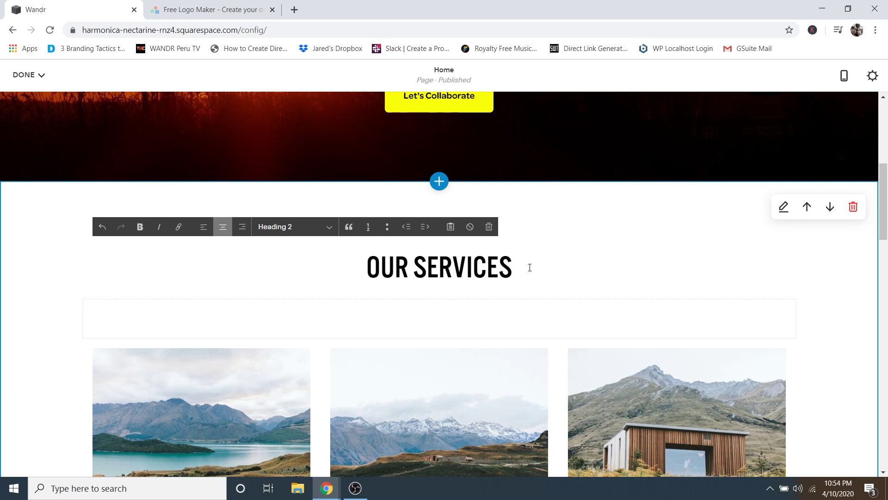
scroll(520, 269, down, 4)
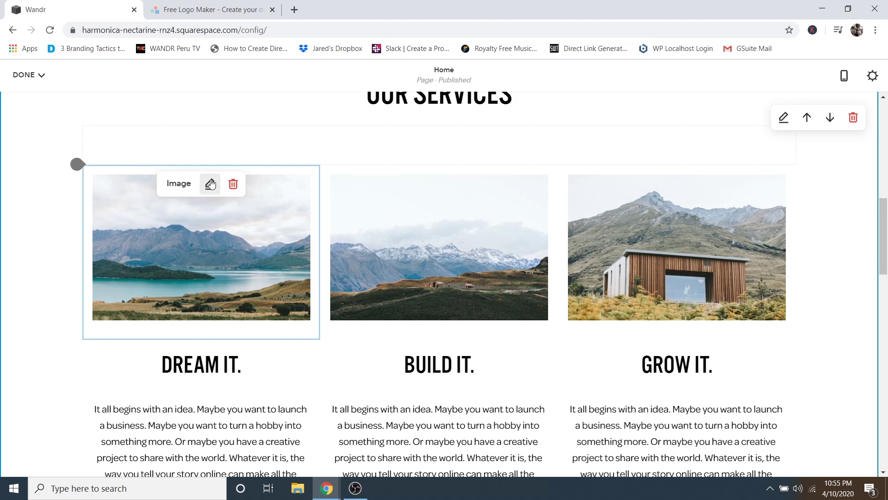
- Swap the Dream It column's lake photo for the uploaded evening-1777352_1280 image
click(211, 184)
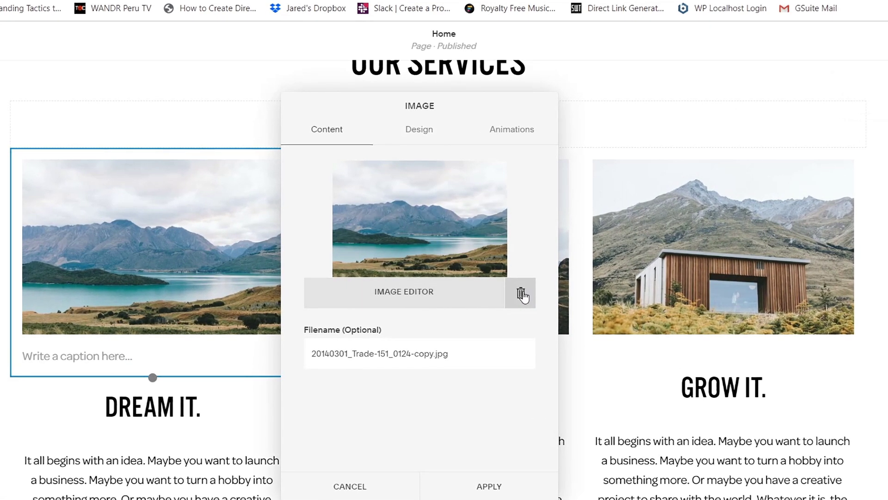
click(522, 294)
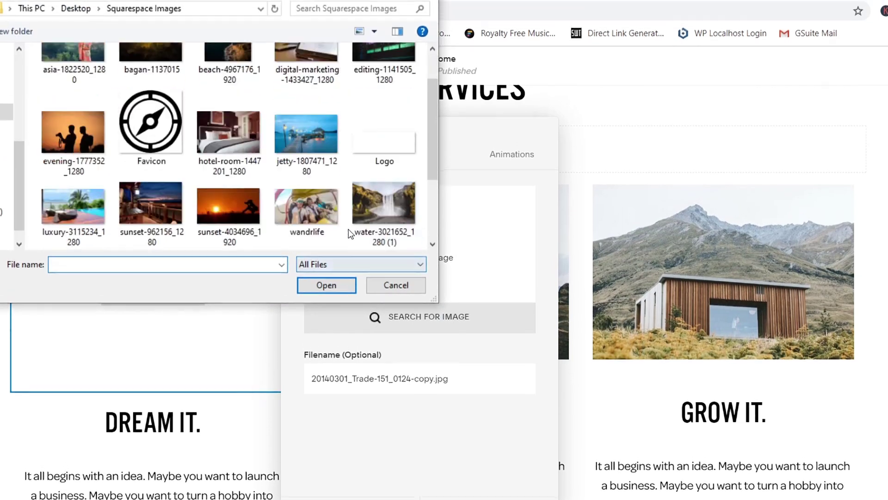
scroll(350, 234, down, 1)
click(79, 95)
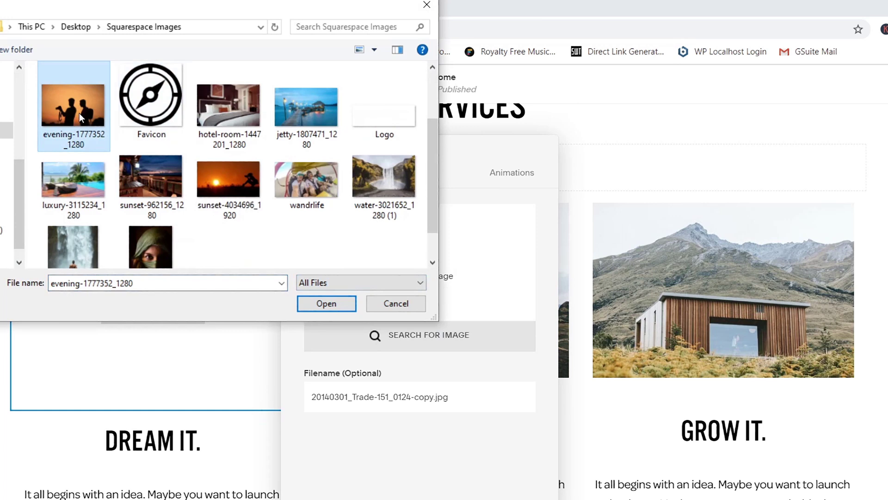
click(323, 304)
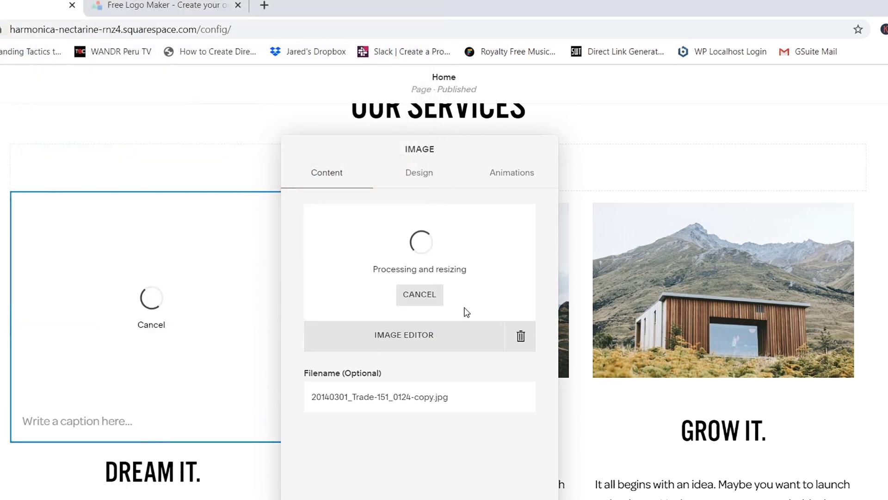
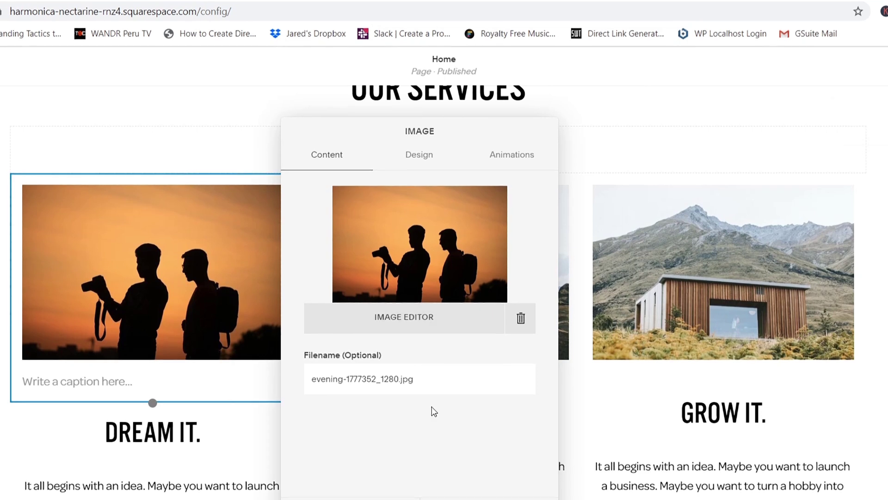
- Preview the Collage, Card and Overlap layouts for the silhouette photo, then keep Inline
click(421, 162)
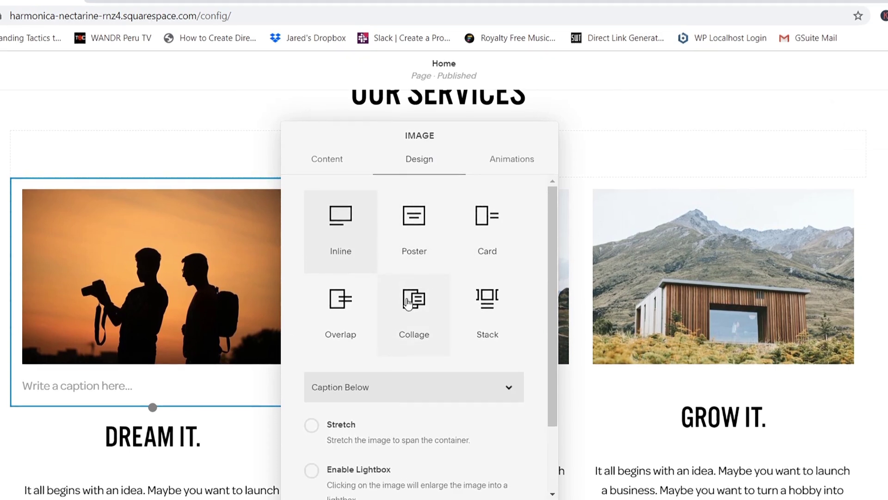
click(411, 315)
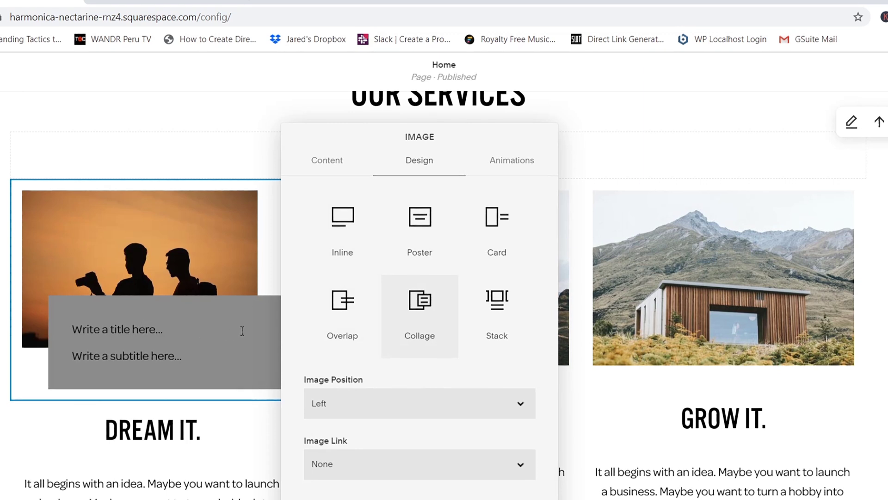
click(503, 231)
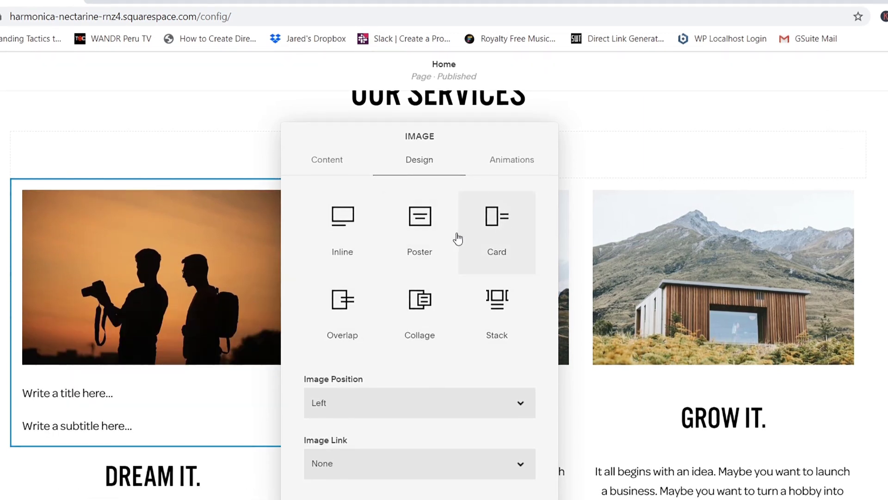
click(359, 302)
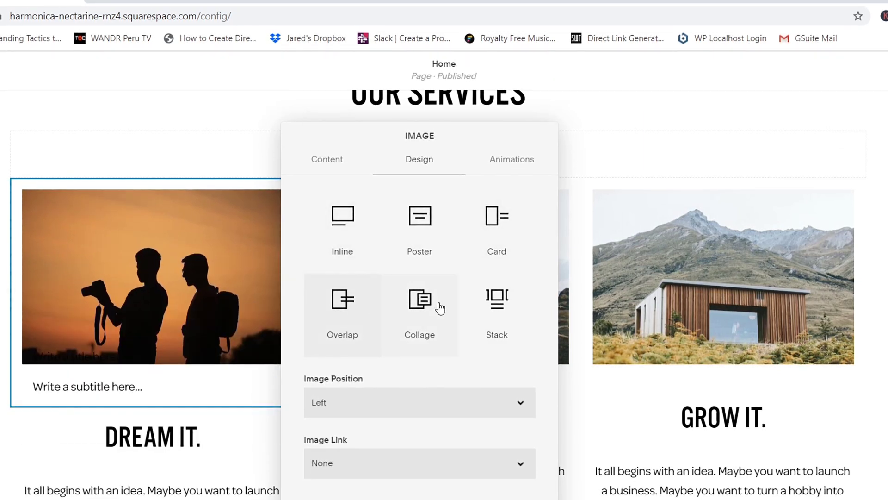
click(350, 240)
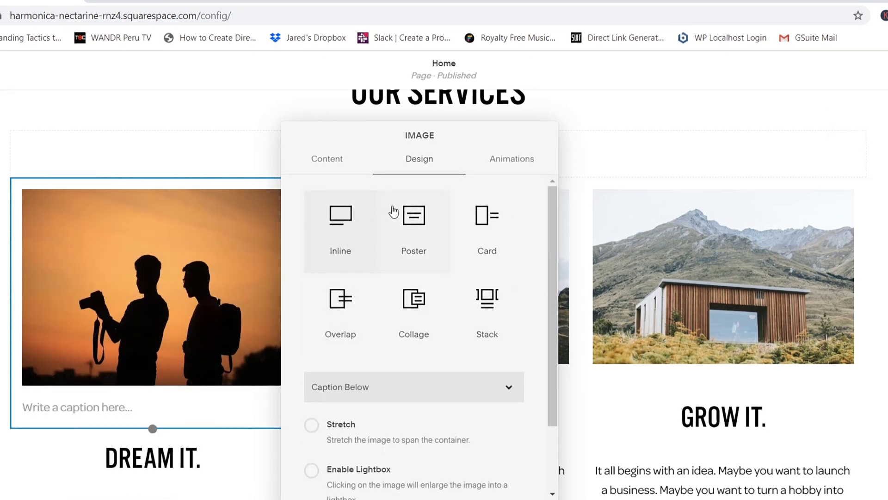
- Review the photo's animation options and apply the image settings
scroll(418, 324, down, 2)
scroll(421, 357, up, 2)
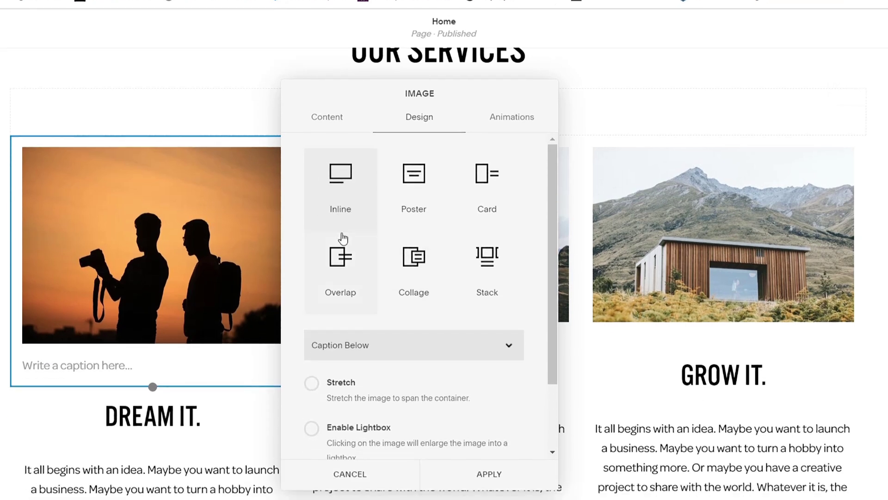
scroll(421, 323, down, 2)
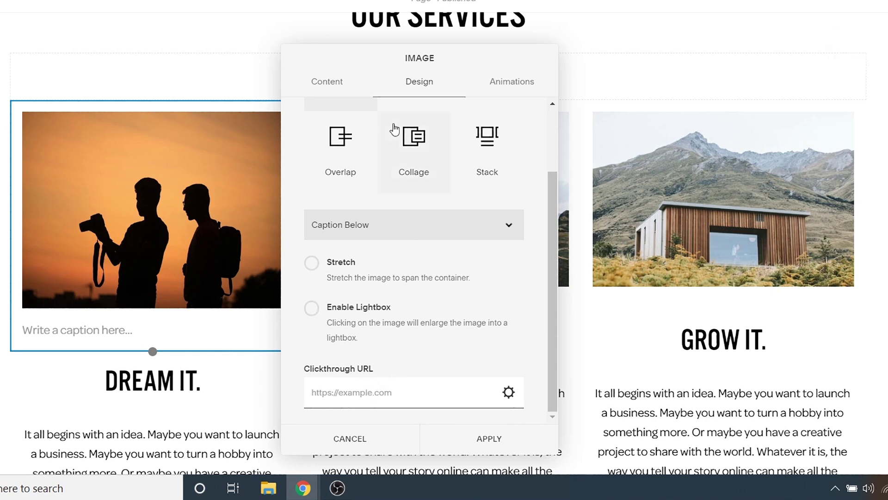
click(517, 87)
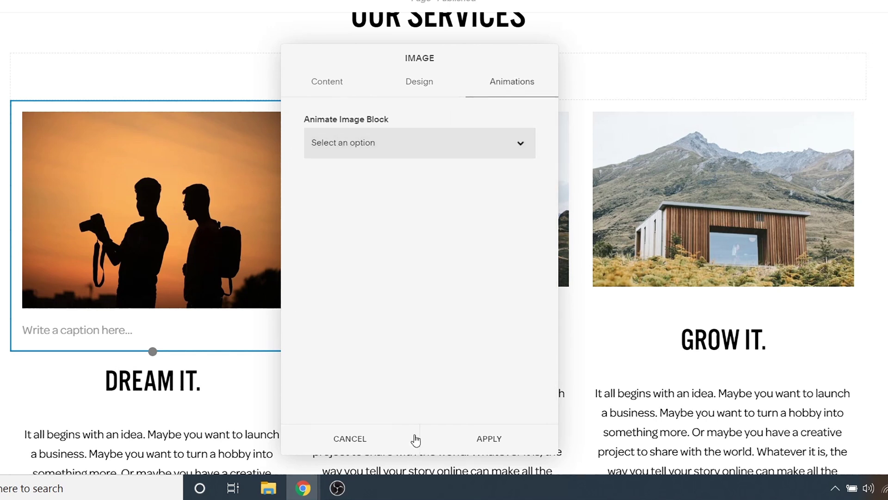
click(498, 438)
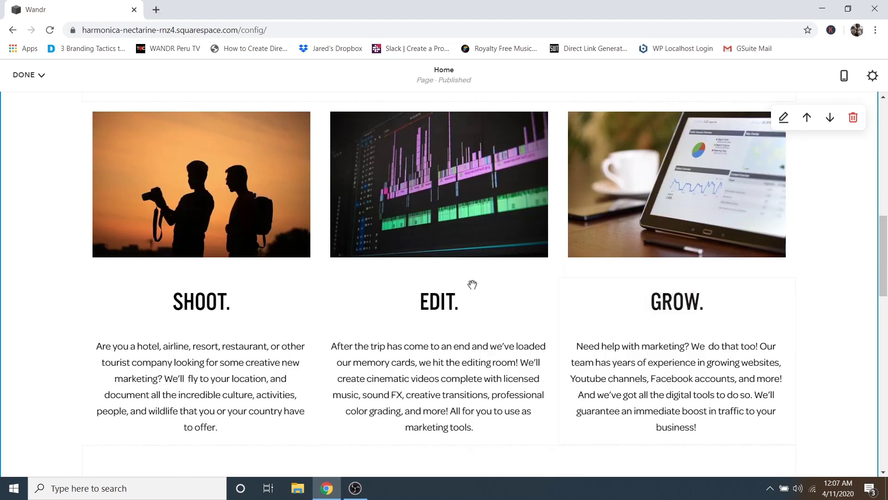
- Set the OUR SERVICES section background to the dusky grass photo from the Imported stock images
scroll(844, 287, up, 4)
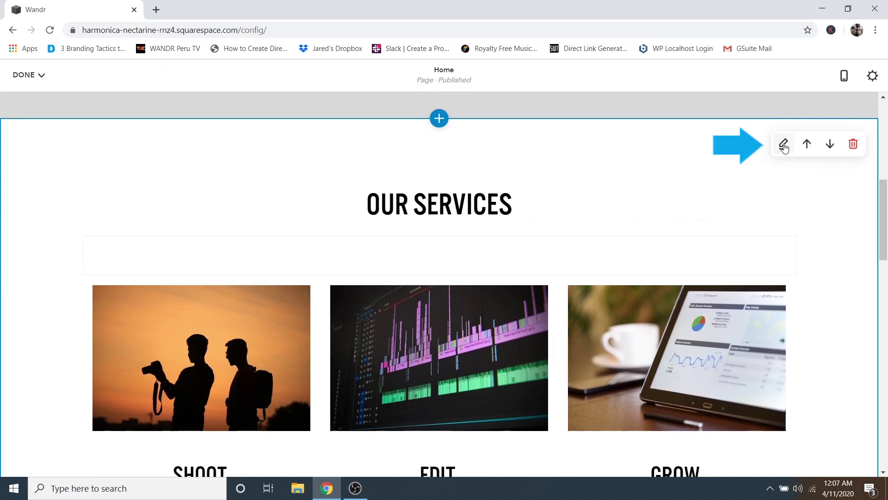
click(785, 145)
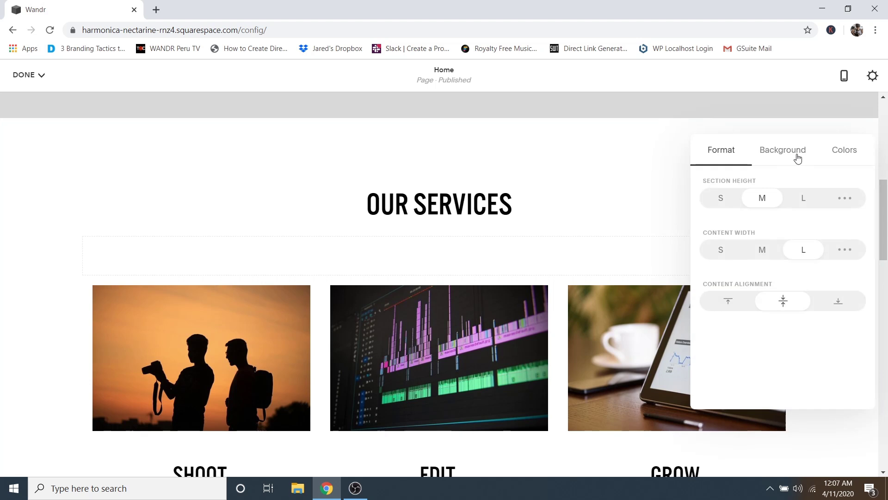
click(797, 157)
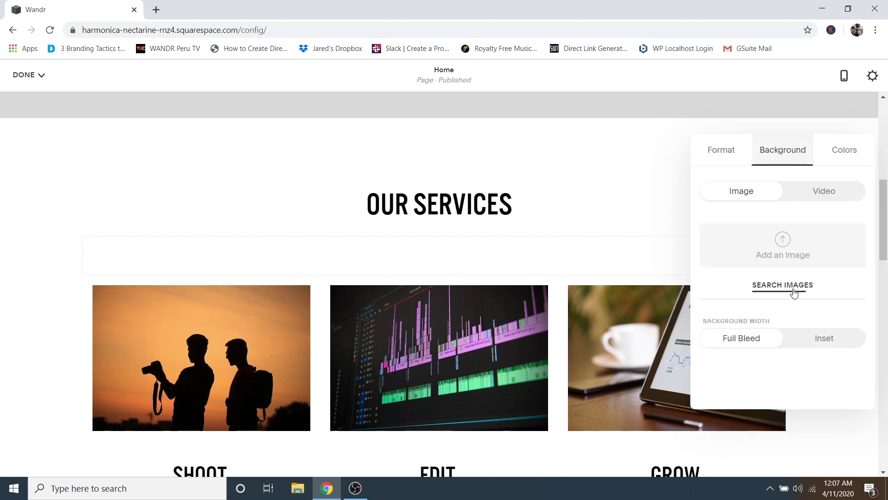
click(793, 288)
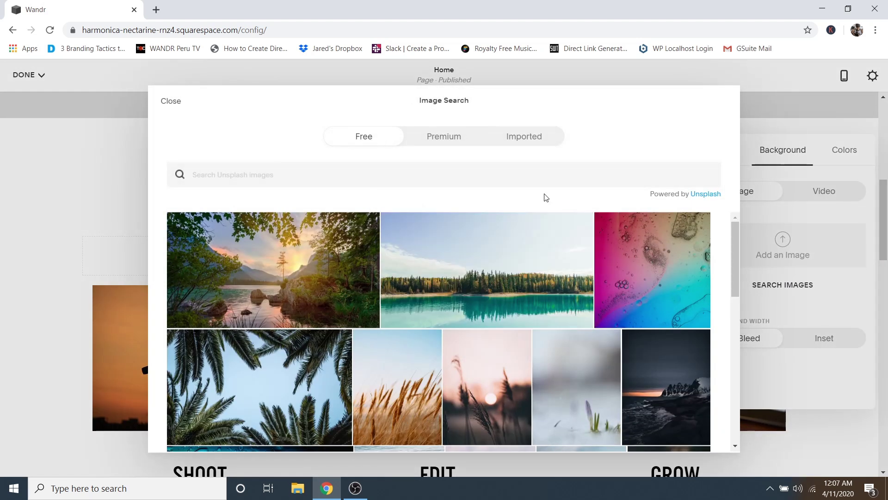
scroll(484, 270, down, 1)
scroll(483, 270, down, 2)
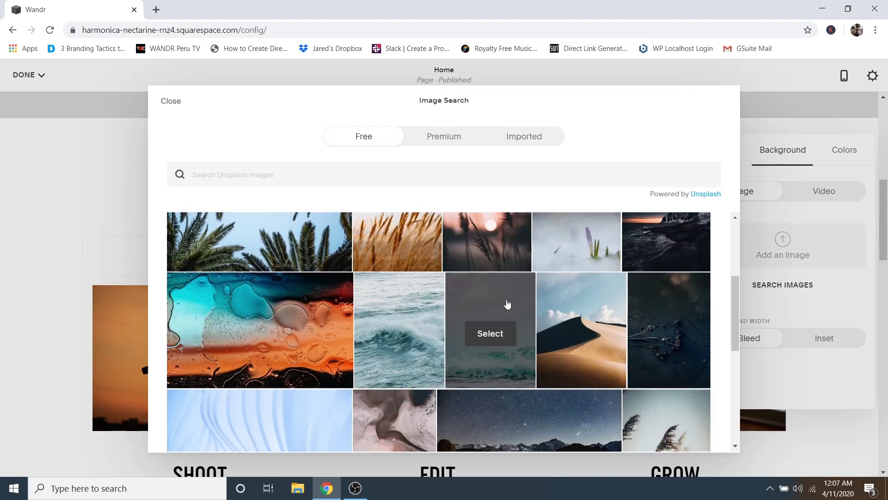
scroll(369, 301, up, 1)
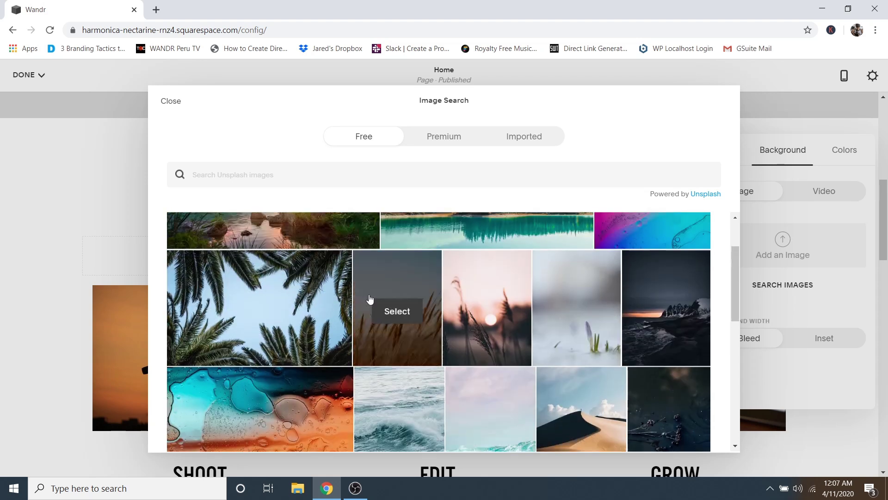
click(523, 140)
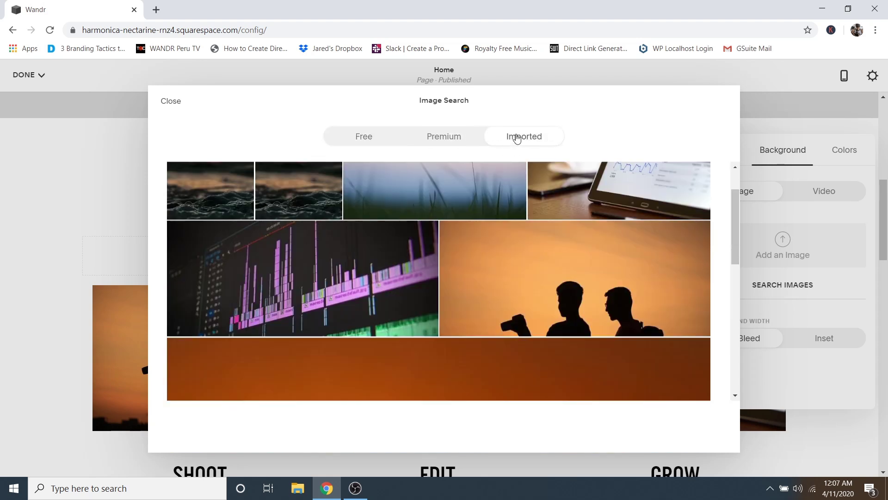
scroll(480, 211, down, 5)
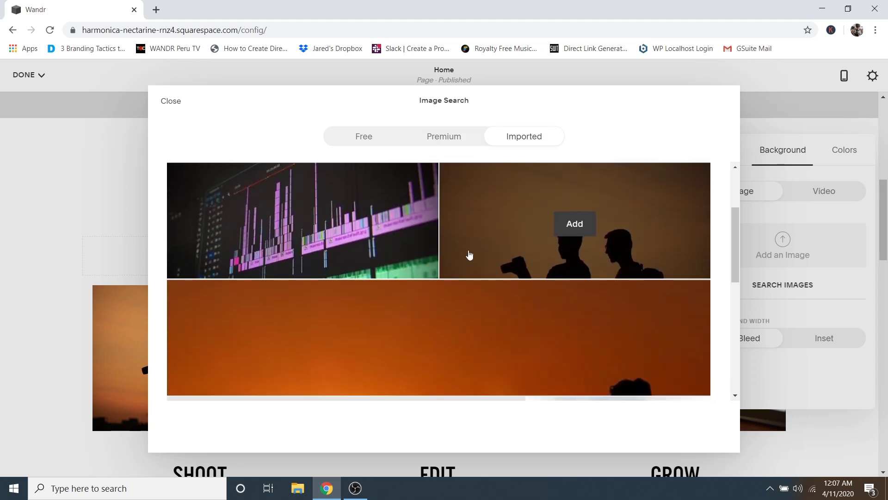
scroll(477, 260, up, 3)
scroll(481, 257, up, 2)
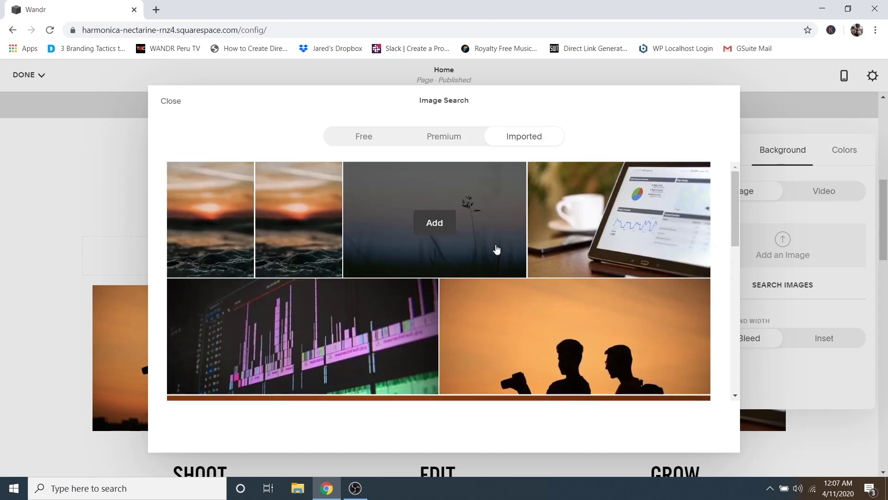
click(432, 224)
- Apply the Black Minimal colour theme to the OUR SERVICES section for white text on darkened grass
scroll(289, 215, down, 9)
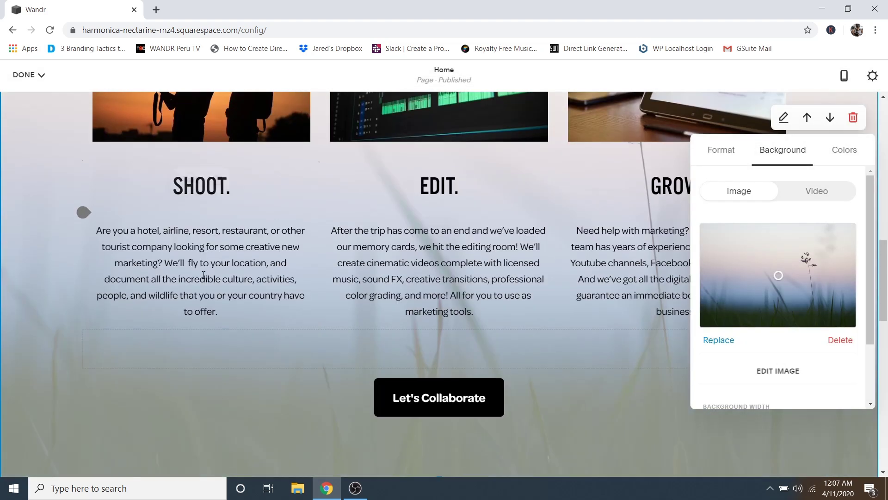
scroll(275, 246, up, 1)
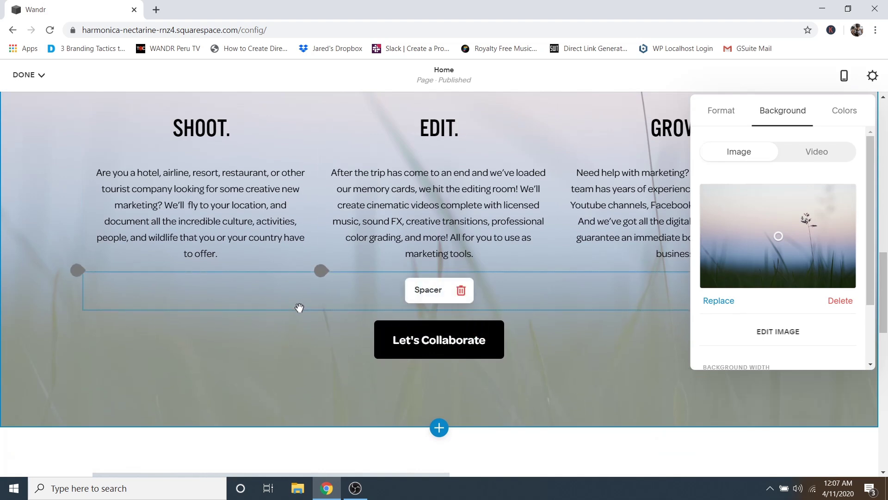
scroll(278, 250, up, 1)
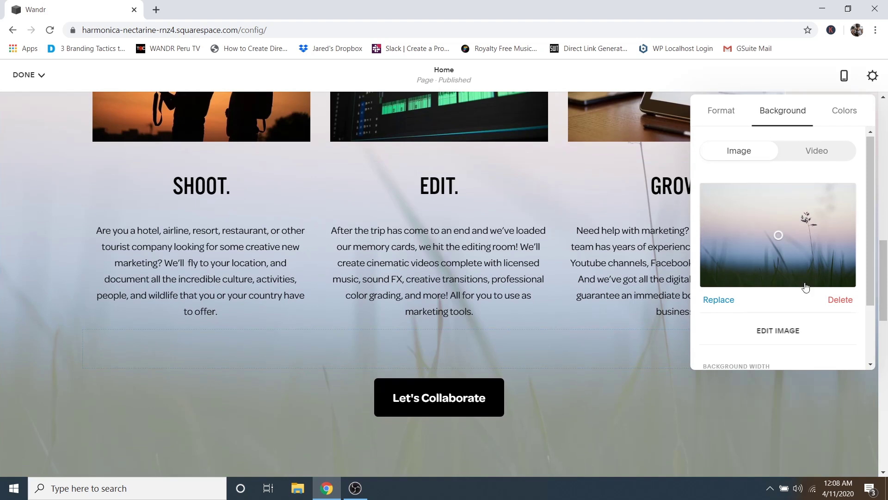
scroll(807, 222, down, 2)
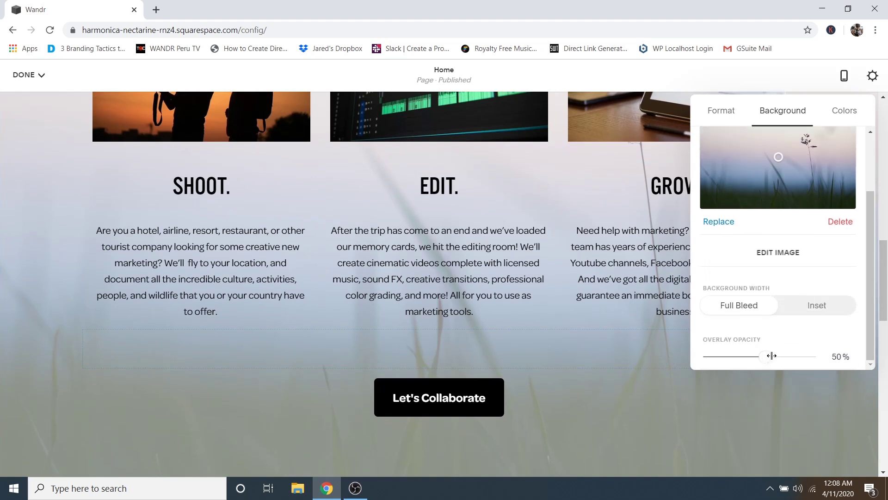
click(846, 113)
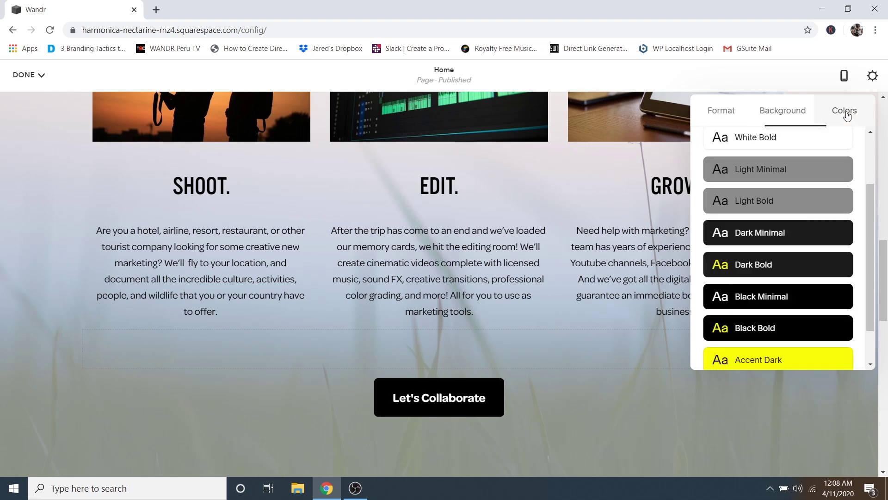
scroll(769, 283, down, 1)
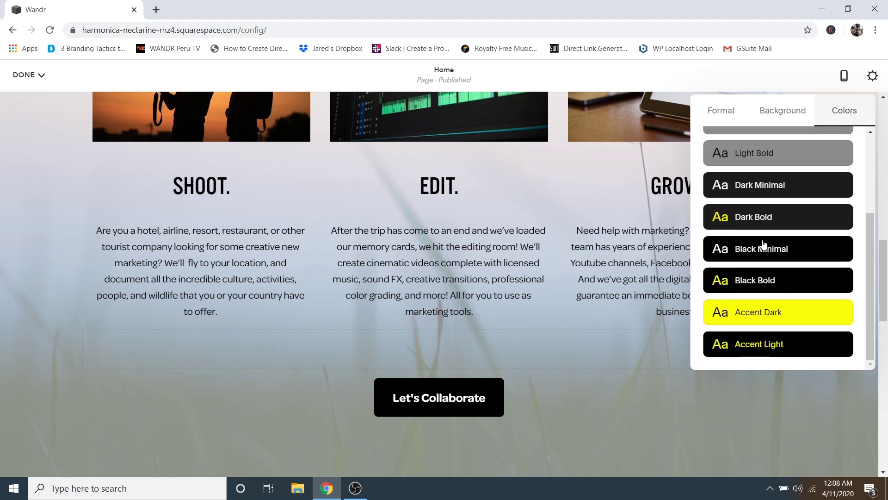
click(757, 251)
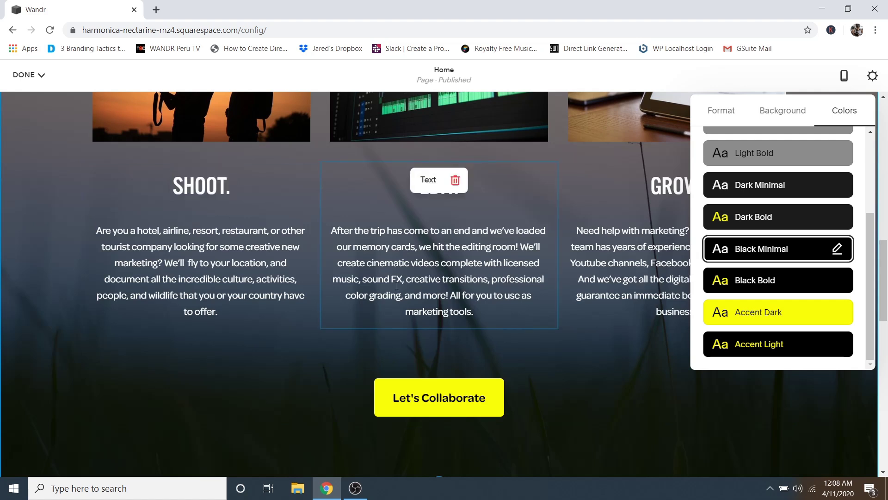
scroll(397, 285, down, 4)
scroll(396, 285, up, 8)
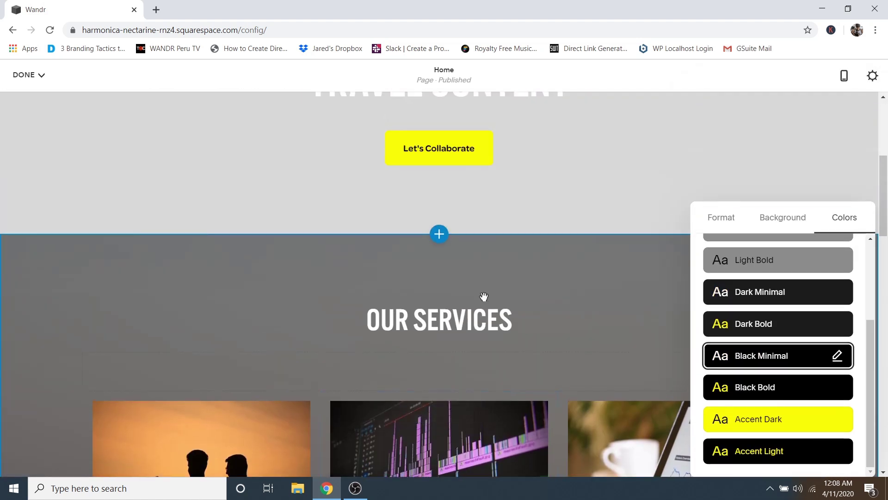
scroll(484, 297, down, 3)
- Replace the OUR ORGANIZATION heading beside the hiking photo with 'ABOUT US'
click(619, 199)
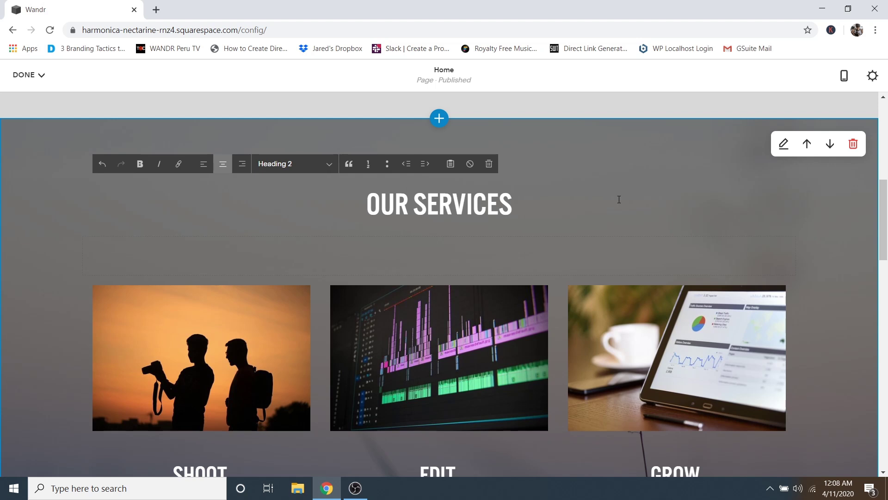
scroll(618, 200, up, 6)
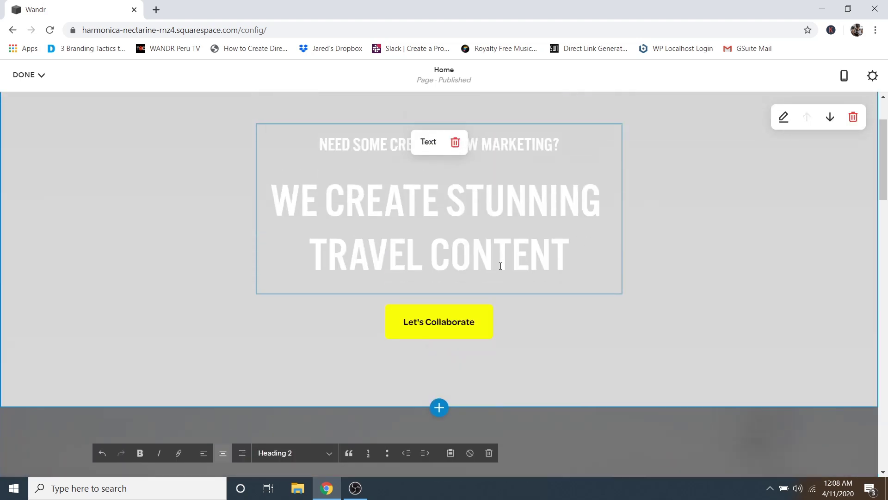
scroll(455, 343, down, 1)
scroll(472, 363, down, 1)
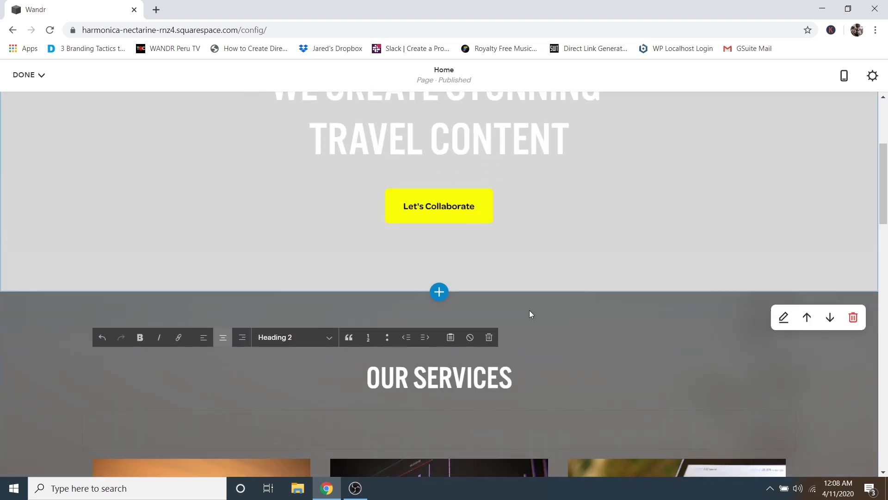
scroll(529, 311, down, 1)
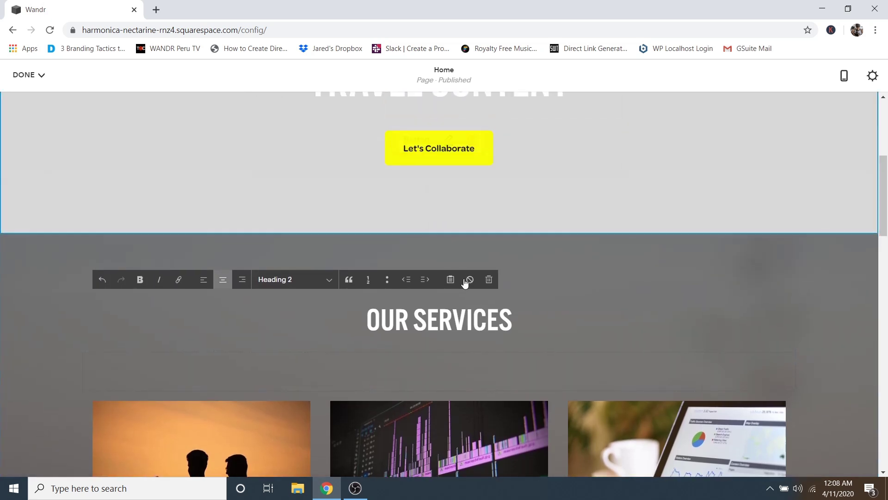
scroll(422, 216, down, 2)
scroll(422, 215, down, 9)
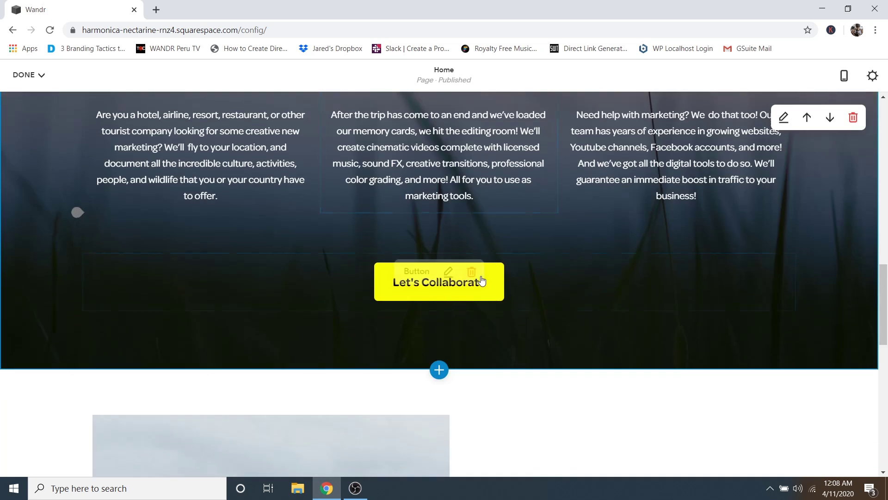
scroll(505, 264, down, 2)
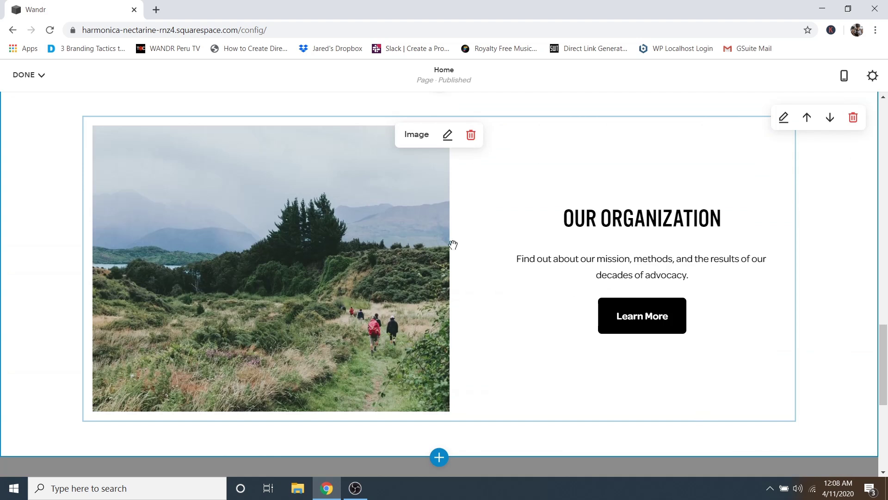
scroll(498, 235, down, 2)
scroll(507, 264, up, 2)
scroll(518, 256, up, 1)
scroll(517, 256, down, 1)
triple_click(632, 221)
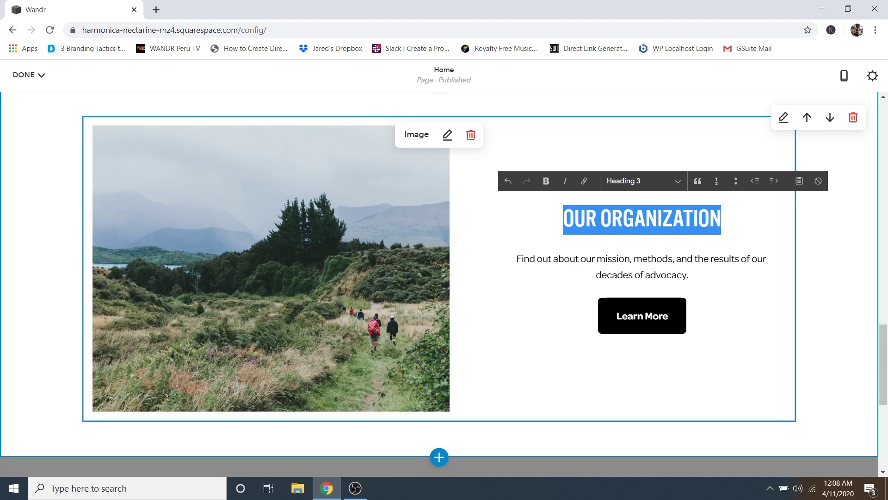
text(ABOUT US)
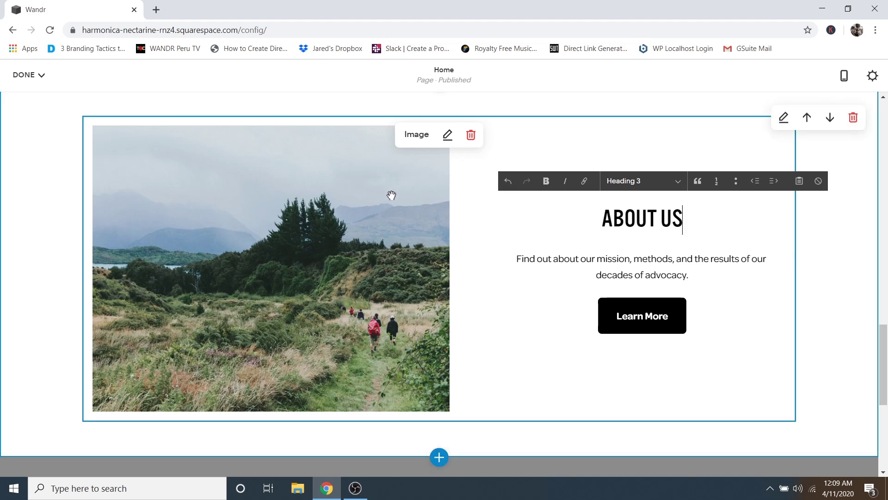
- Replace the About Us hiking photo with the uploaded wandrlife dune-buggy image
click(447, 138)
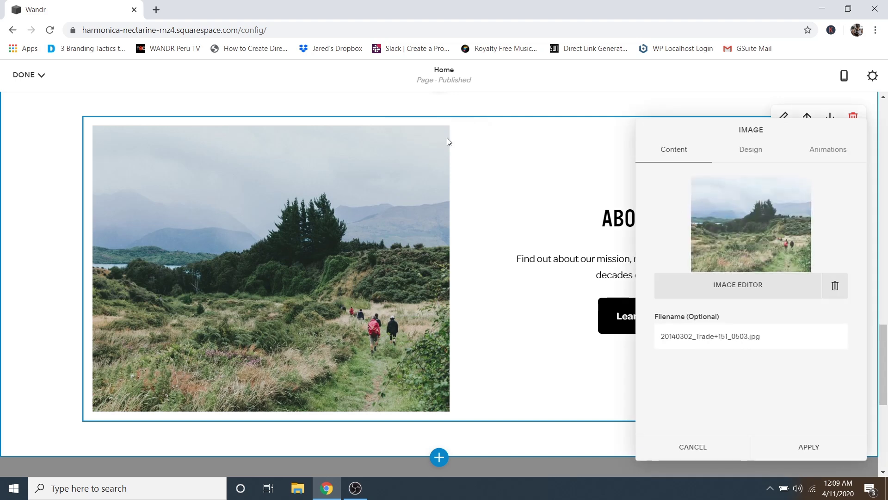
mouse_move(765, 224)
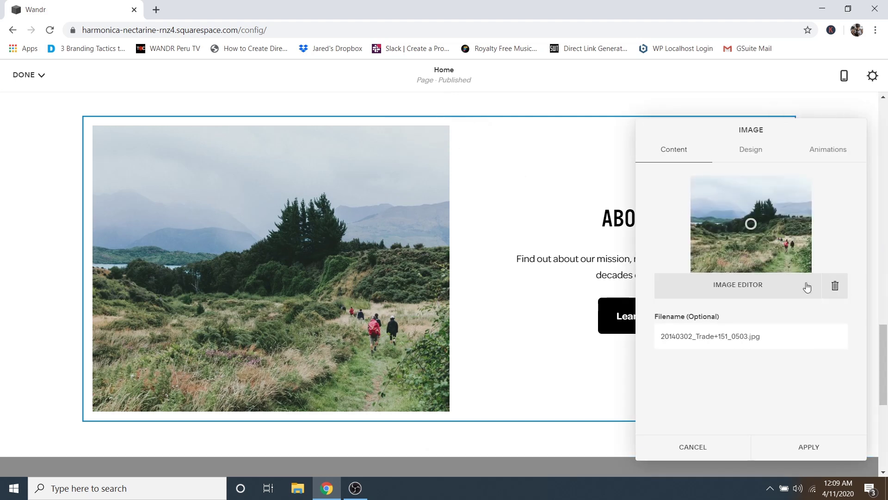
click(835, 287)
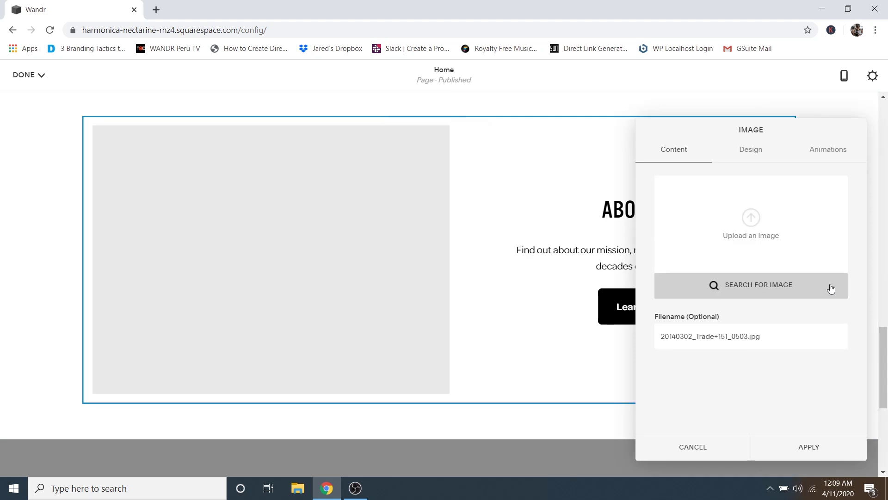
click(755, 222)
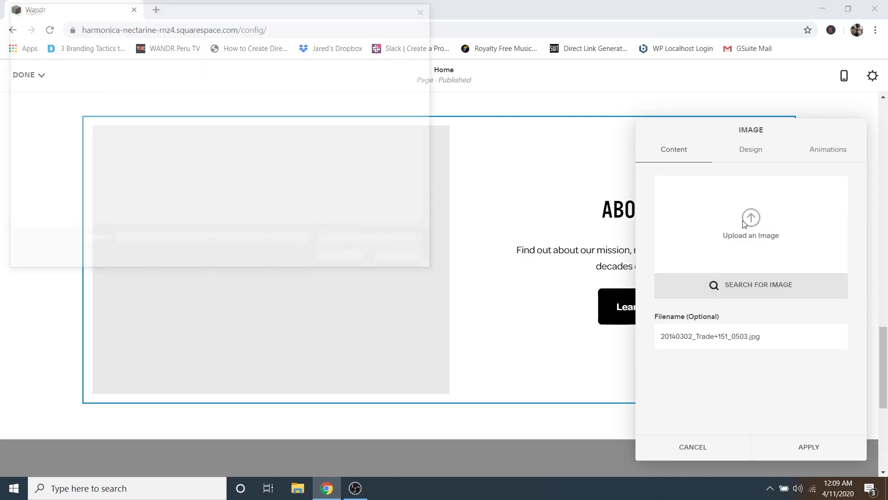
scroll(293, 158, down, 2)
click(329, 111)
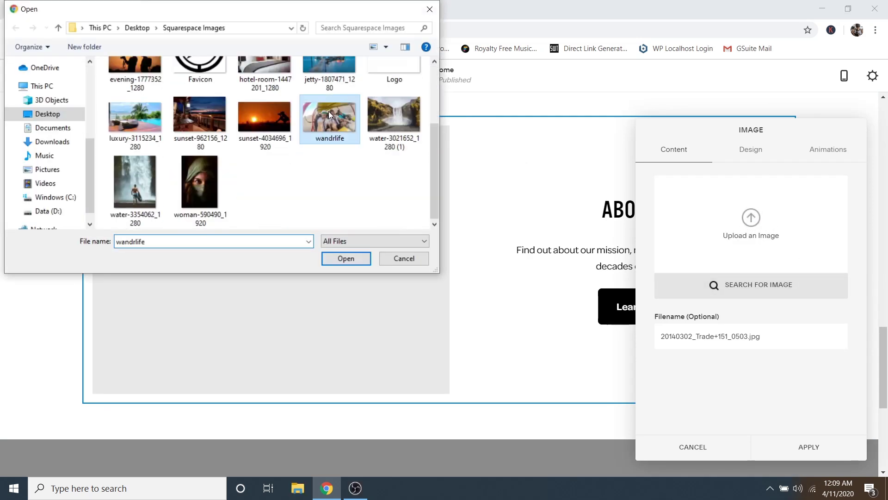
click(348, 259)
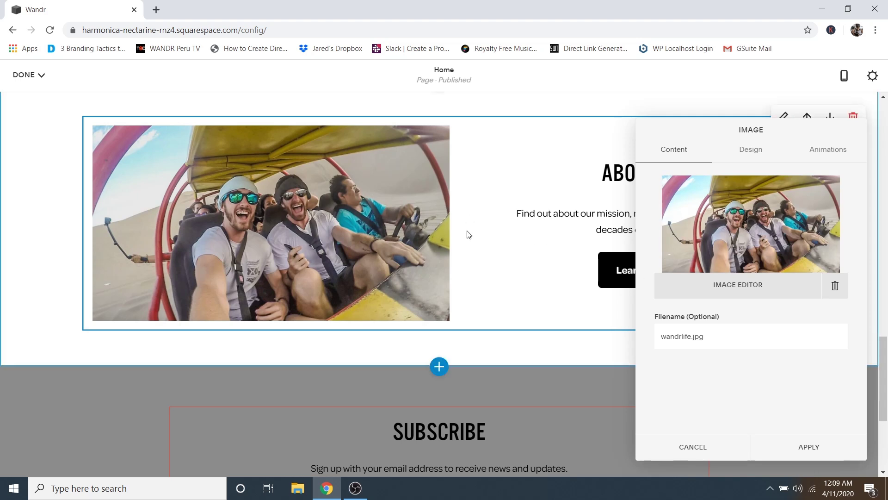
click(758, 158)
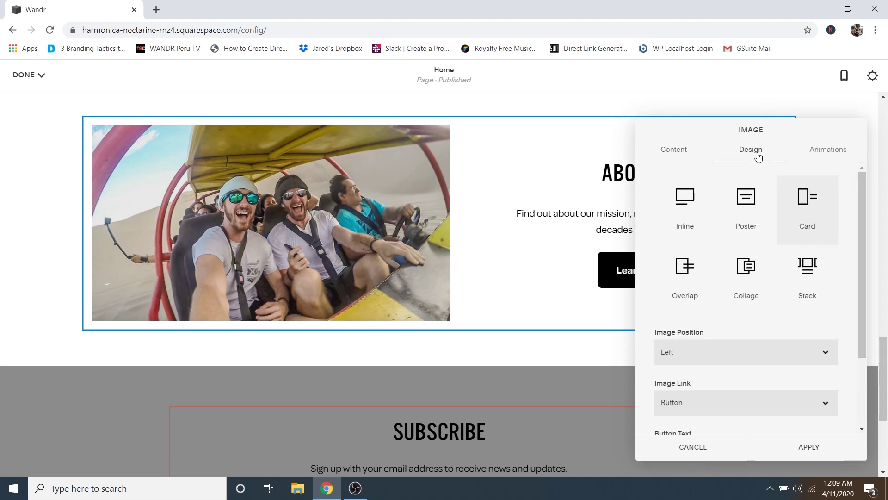
- Switch the About Us image block to the Collage layout with the overlapping text card
scroll(417, 244, up, 1)
scroll(478, 235, up, 1)
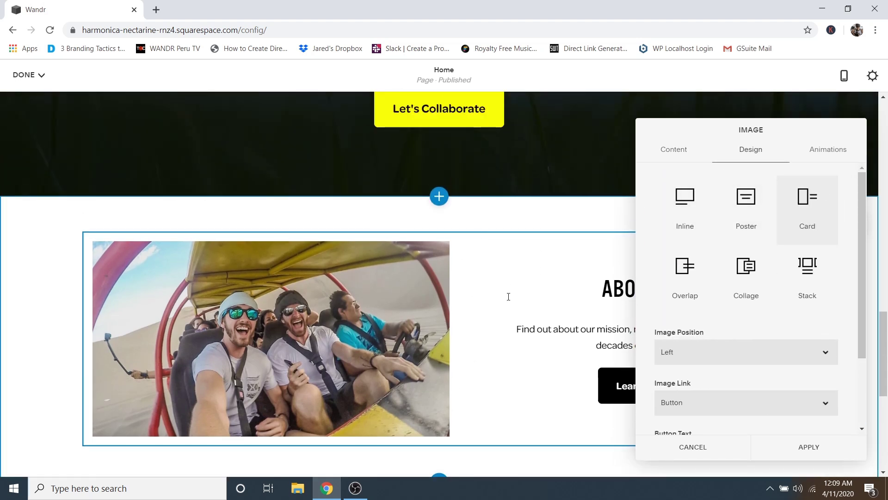
scroll(509, 296, down, 1)
click(746, 273)
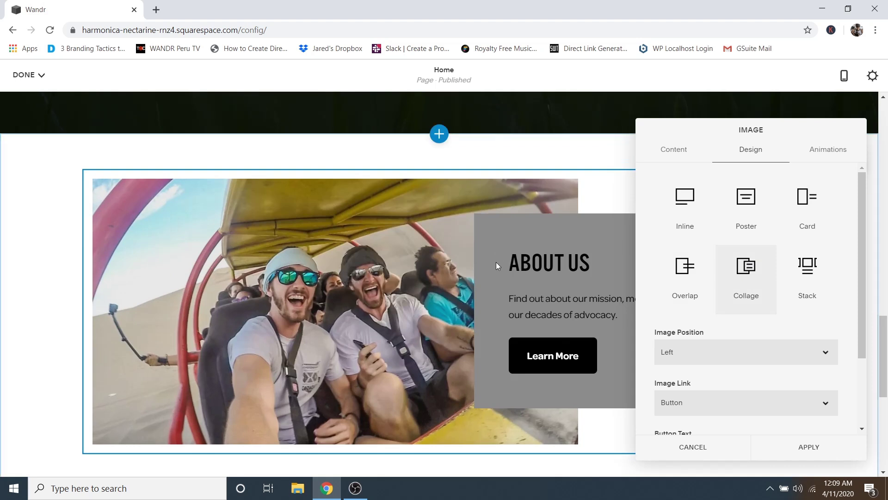
scroll(497, 266, down, 2)
scroll(487, 226, up, 1)
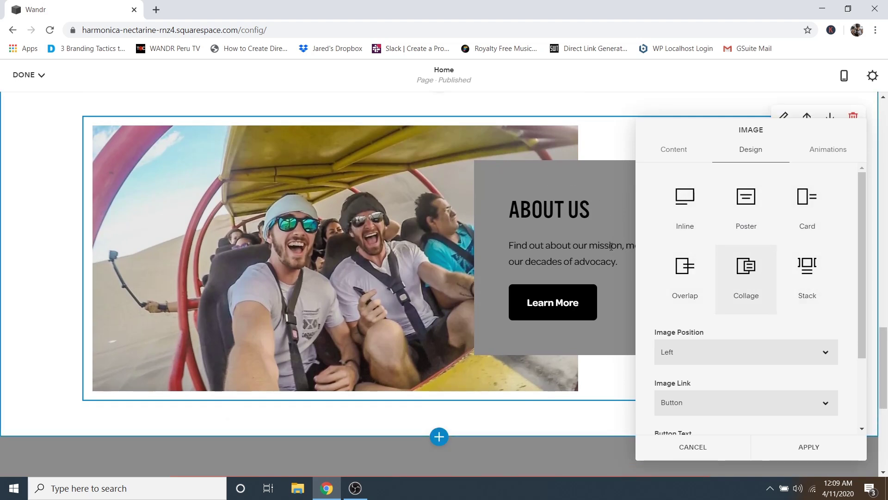
scroll(763, 333, down, 3)
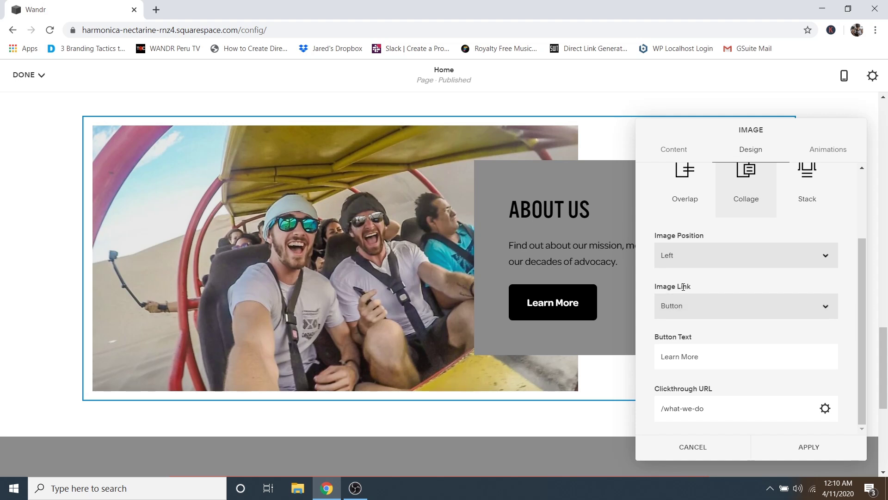
- Set the image link to None and back to the Learn More button, then apply
click(698, 311)
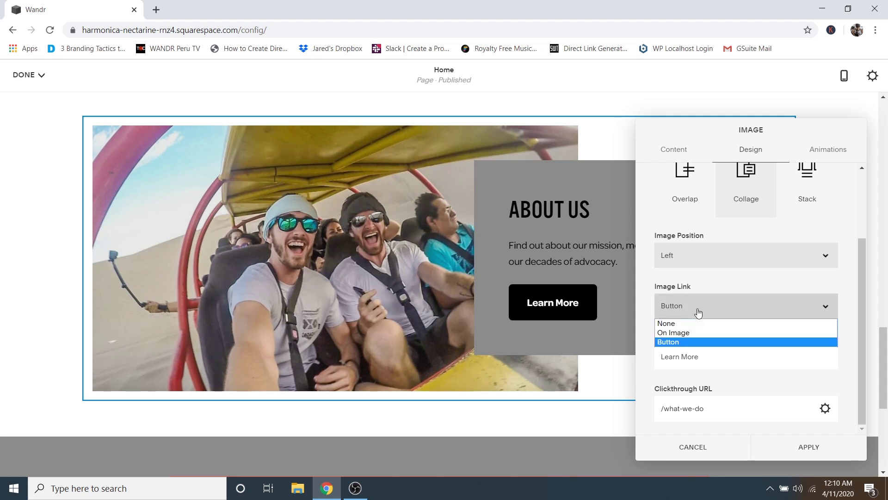
click(672, 323)
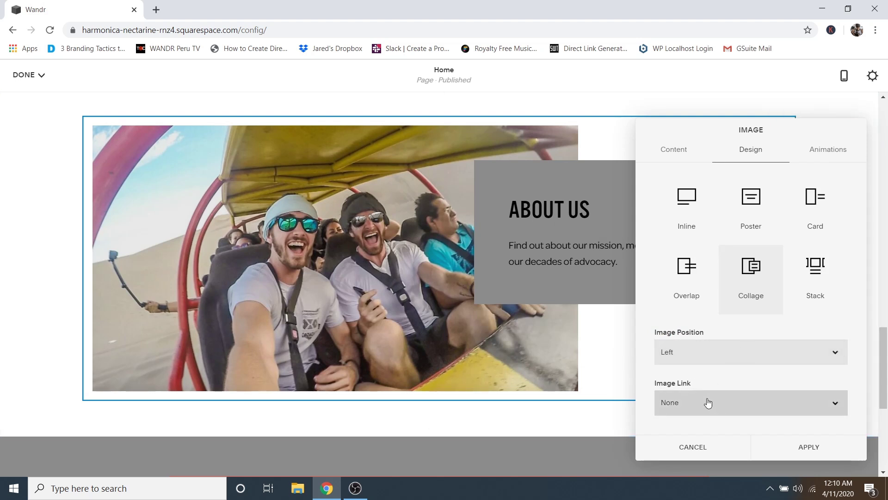
click(687, 410)
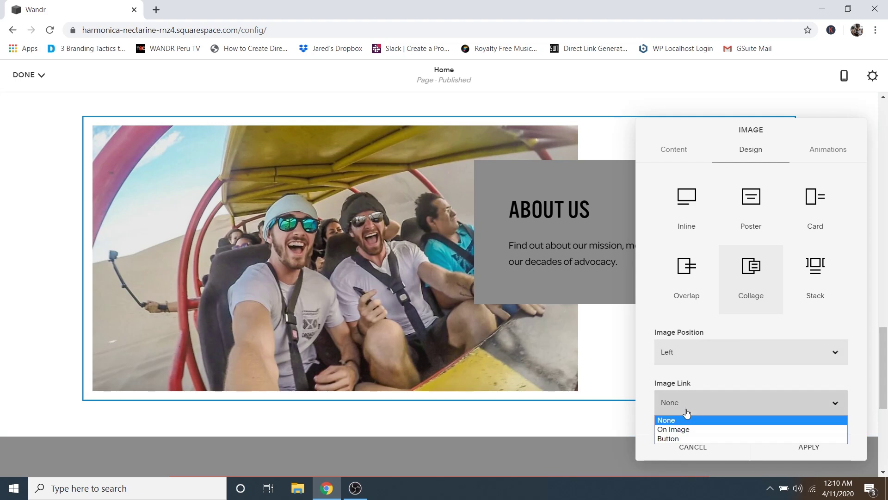
click(673, 438)
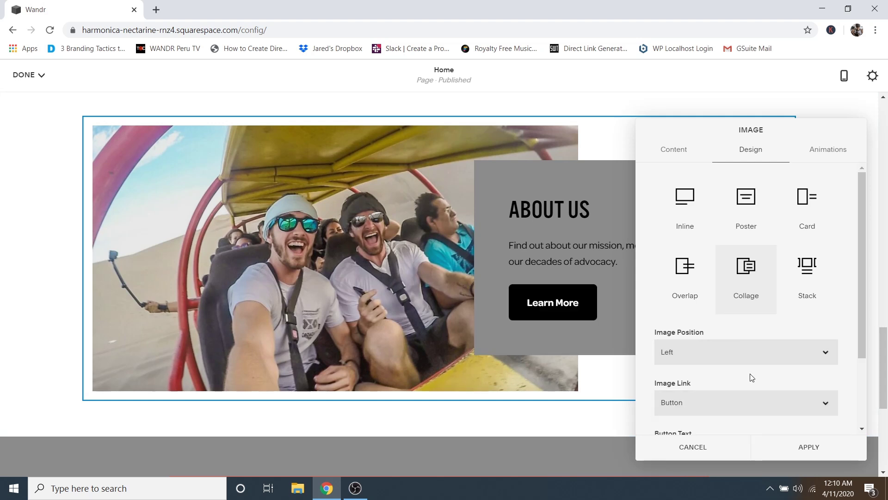
click(811, 449)
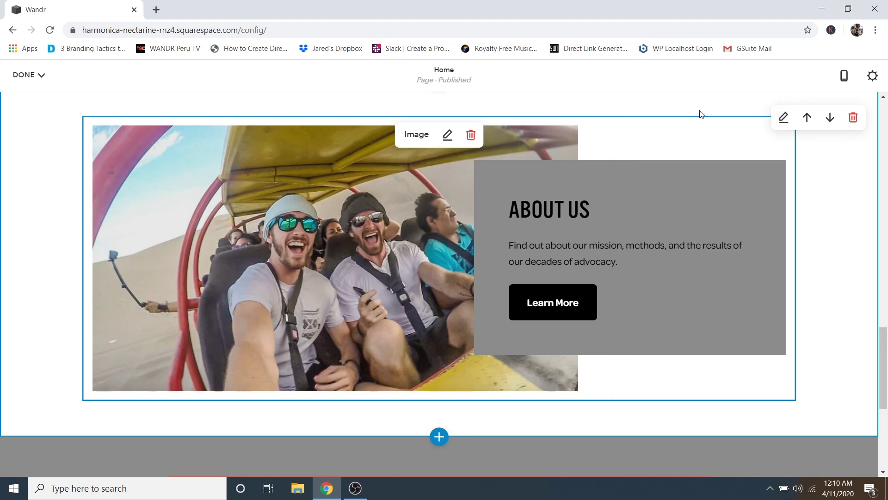
click(785, 118)
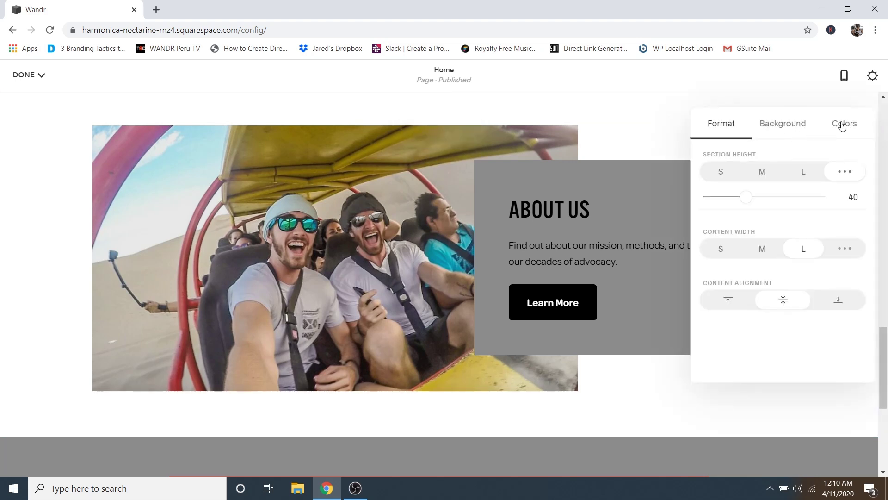
click(843, 129)
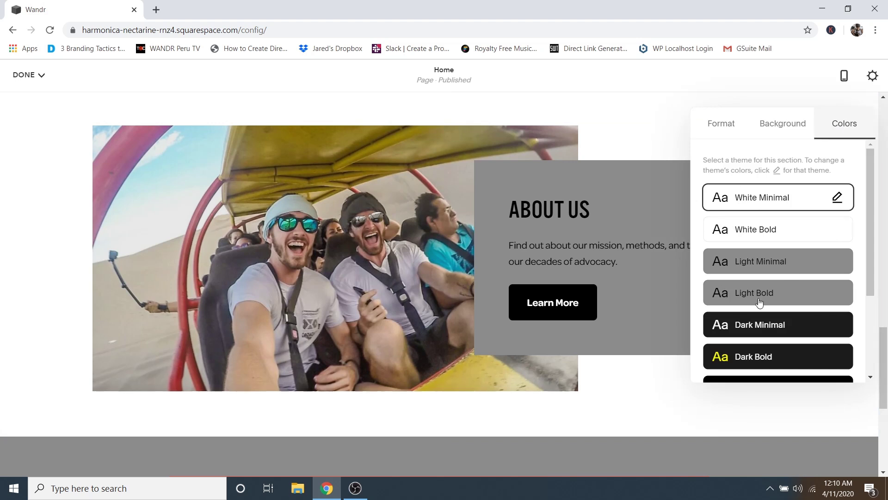
scroll(770, 327, down, 2)
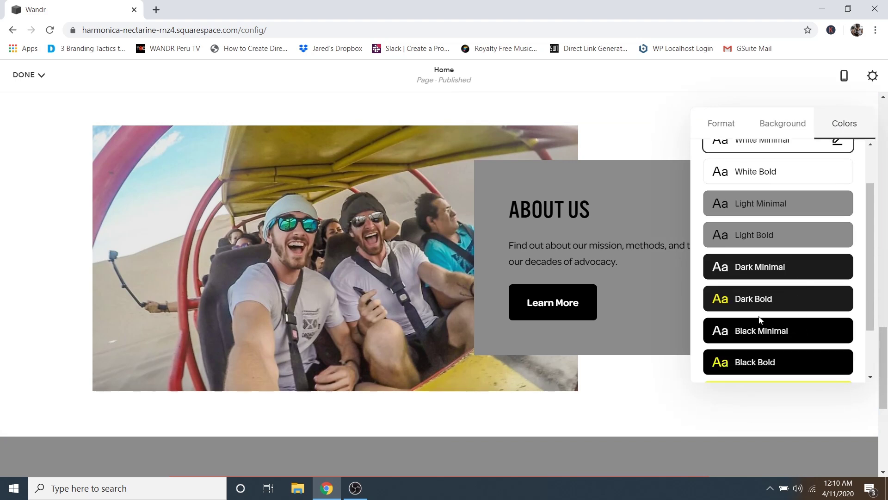
click(772, 274)
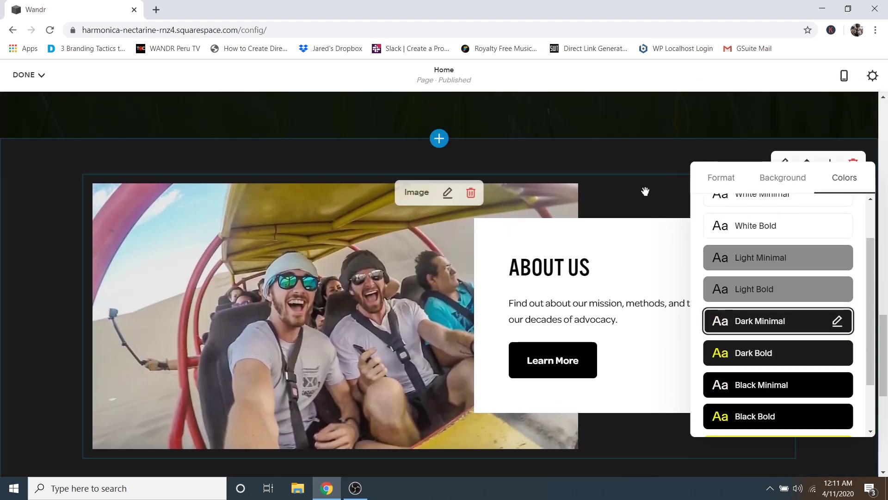
click(644, 192)
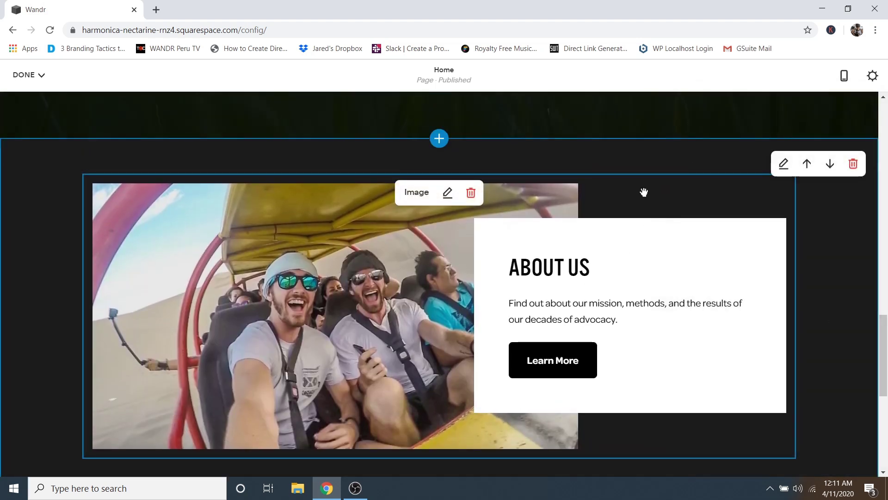
click(807, 164)
scroll(550, 256, up, 5)
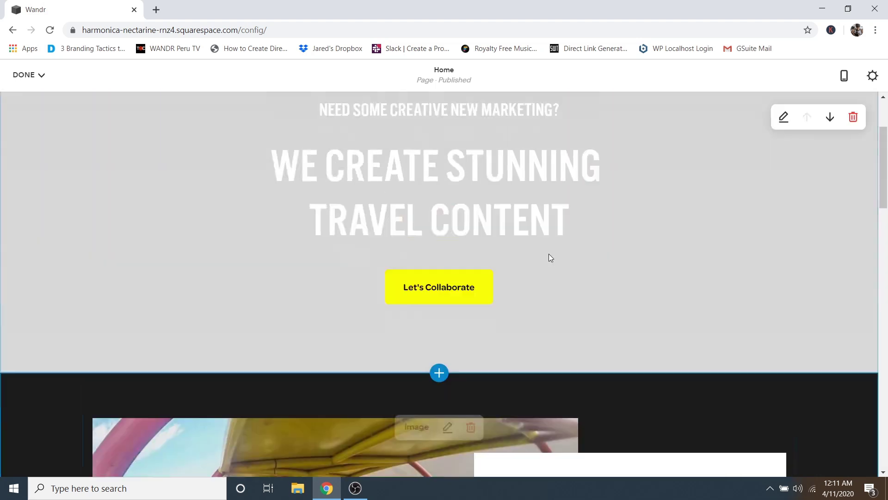
scroll(467, 175, down, 10)
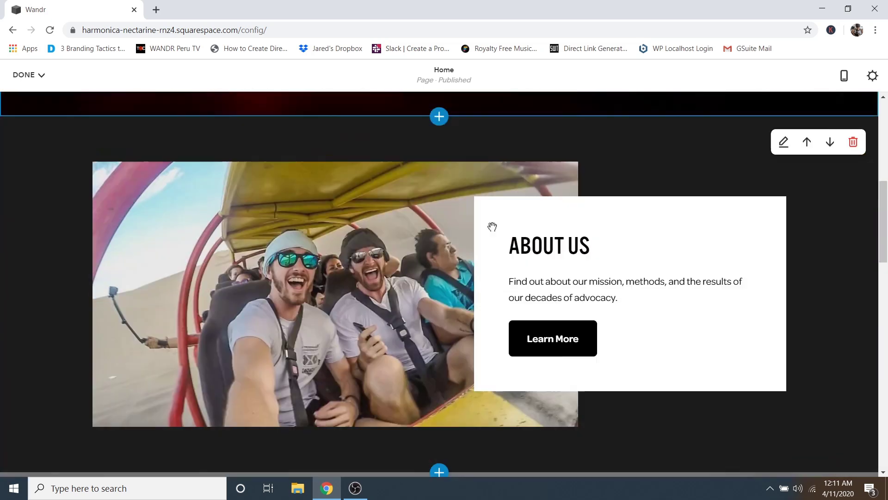
scroll(493, 237, down, 3)
scroll(492, 266, up, 10)
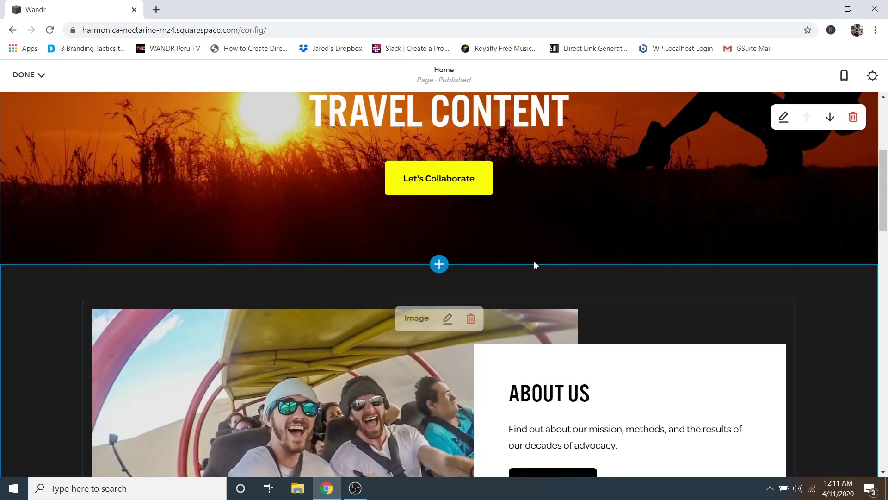
scroll(532, 263, down, 8)
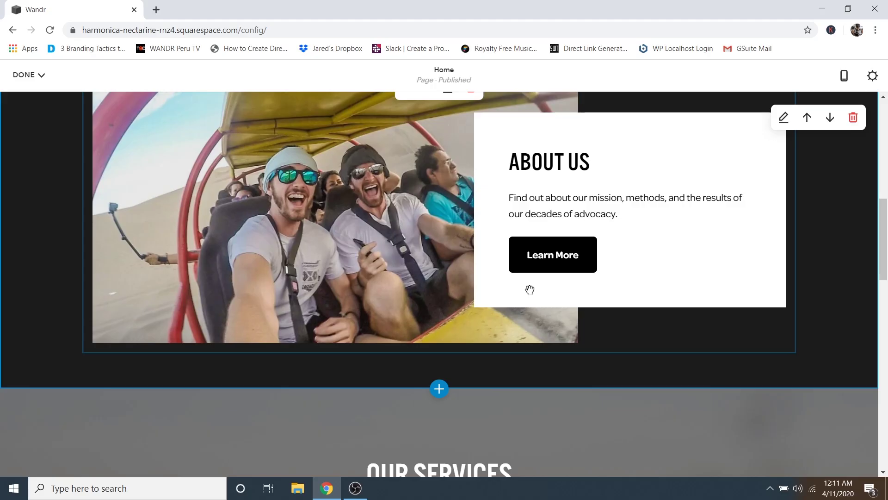
scroll(529, 292, down, 10)
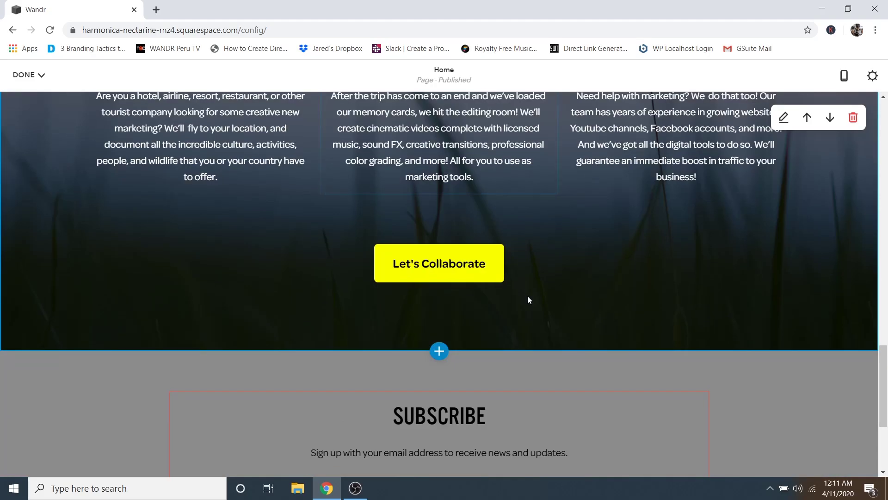
scroll(529, 299, down, 4)
- Delete the Subscribe newsletter section from the Home page
scroll(527, 282, up, 1)
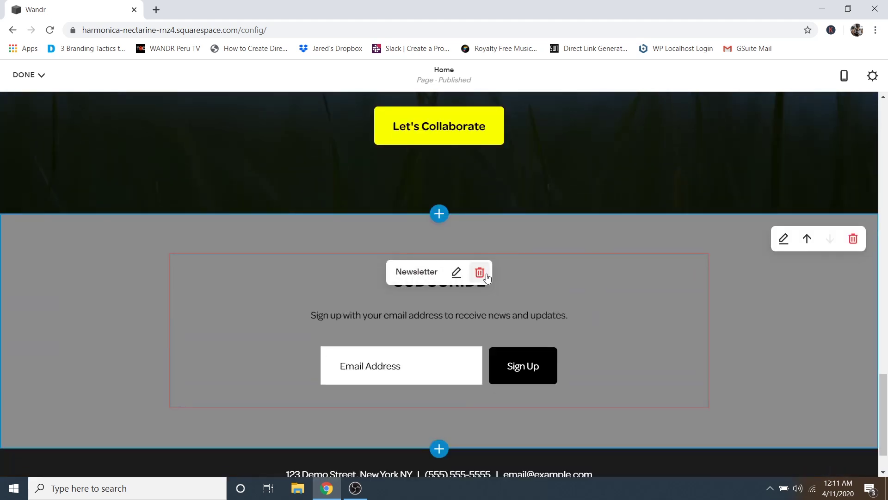
click(854, 241)
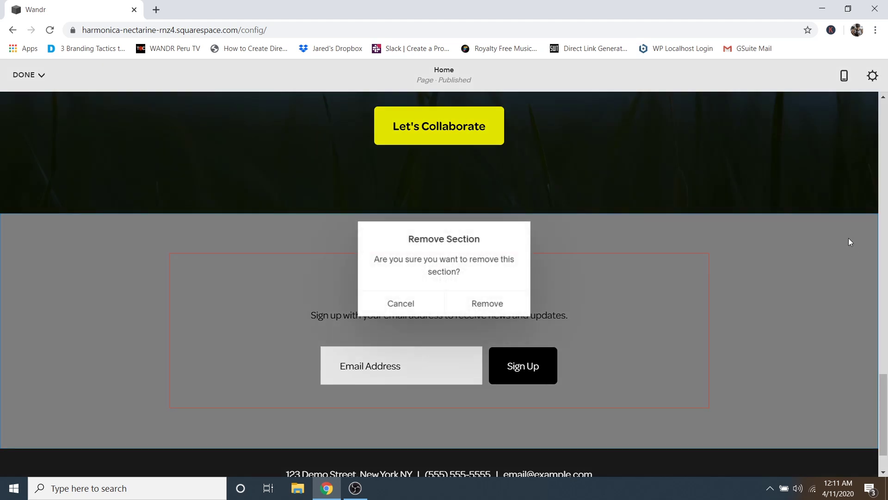
click(487, 303)
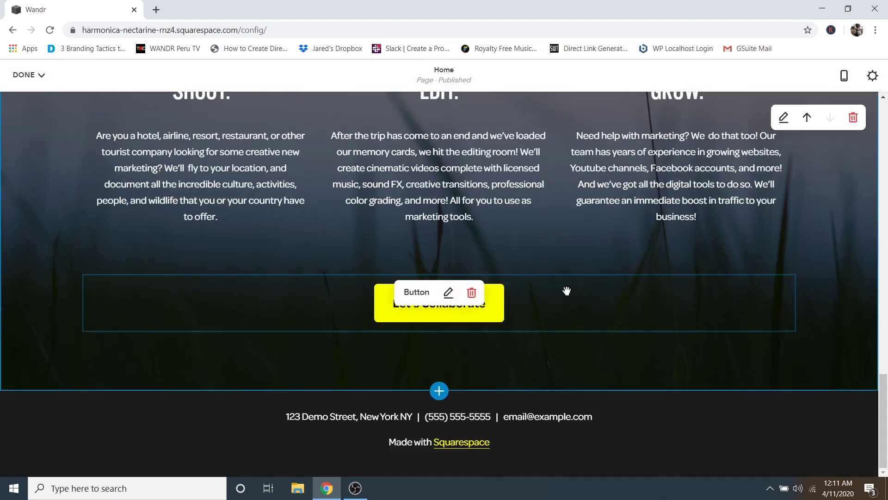
- Add a three-column grid gallery section of sample mountain and cabin photos below Let's Collaborate
click(439, 391)
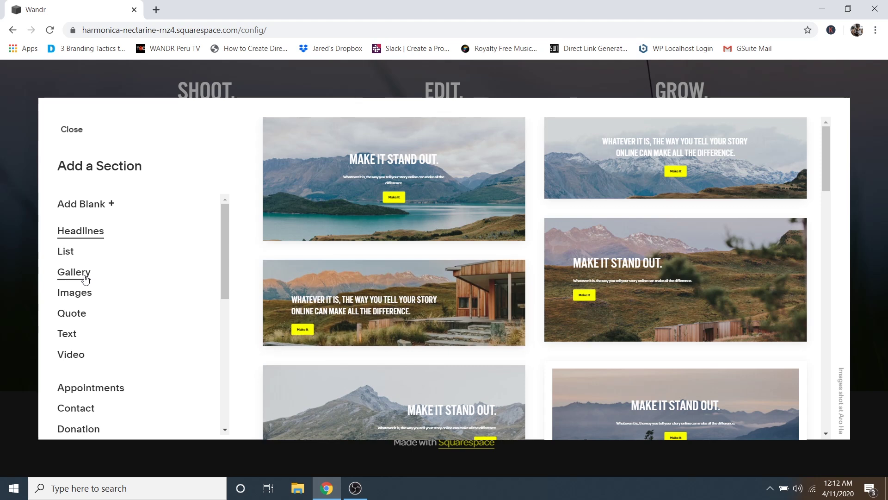
click(85, 279)
scroll(602, 222, down, 3)
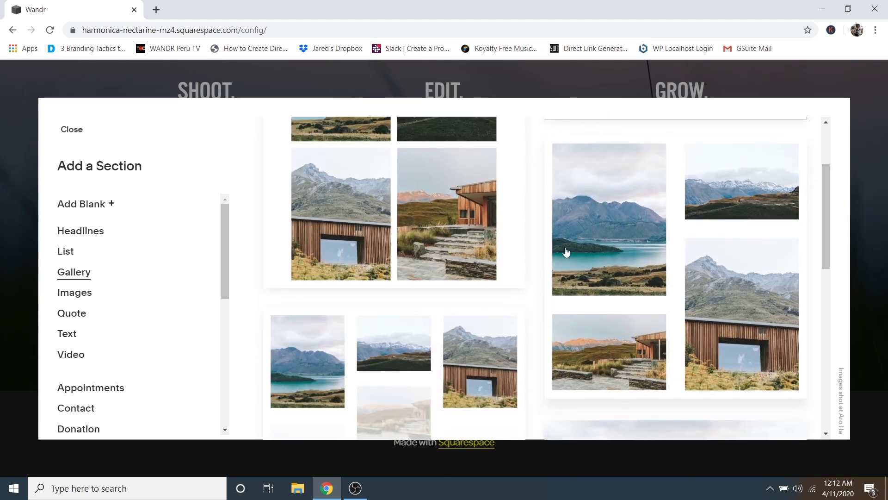
scroll(566, 251, down, 5)
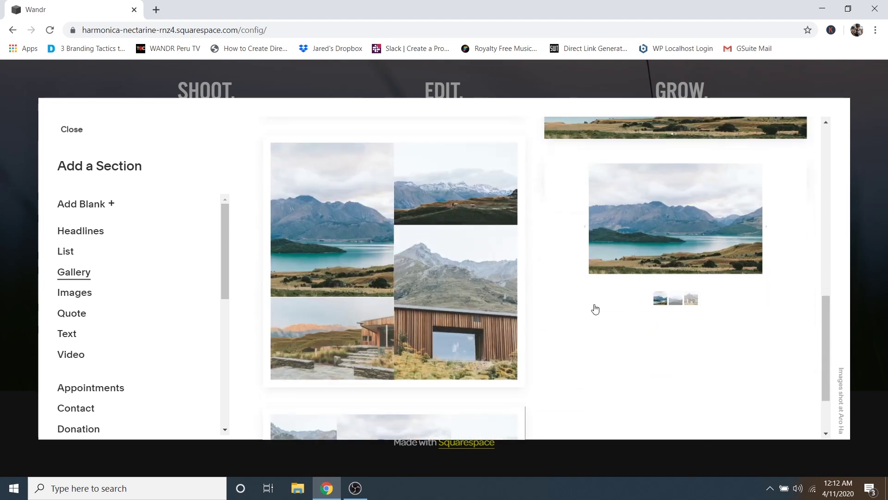
scroll(579, 310, up, 5)
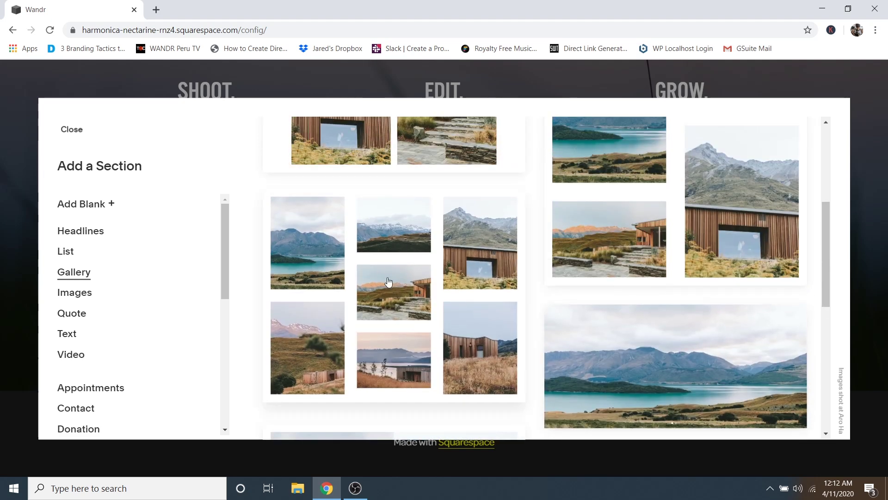
click(420, 250)
scroll(408, 245, down, 3)
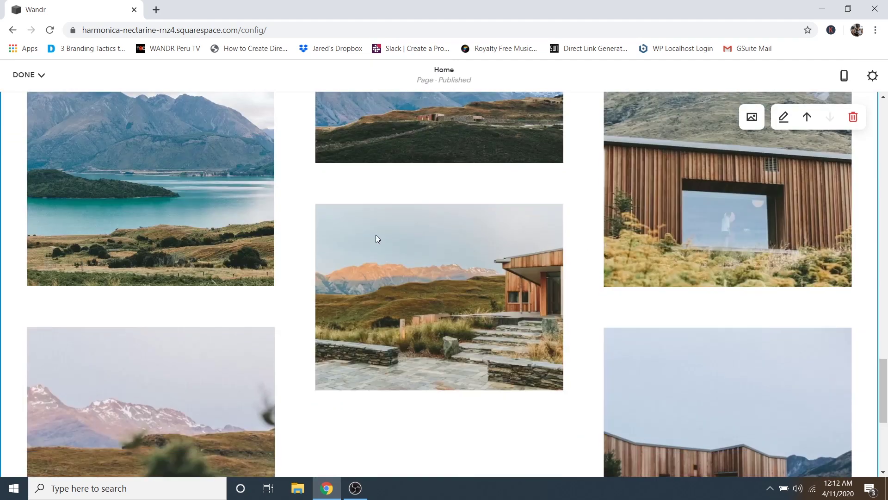
scroll(375, 239, down, 6)
scroll(610, 298, up, 12)
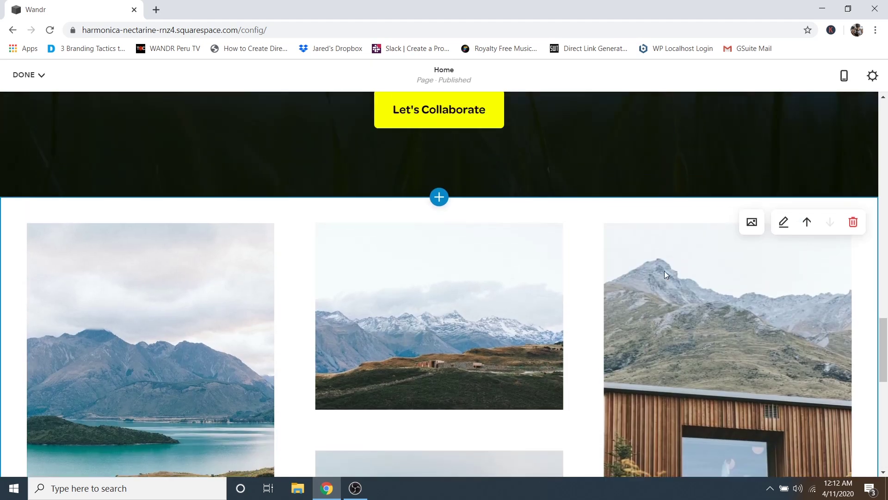
scroll(664, 271, down, 2)
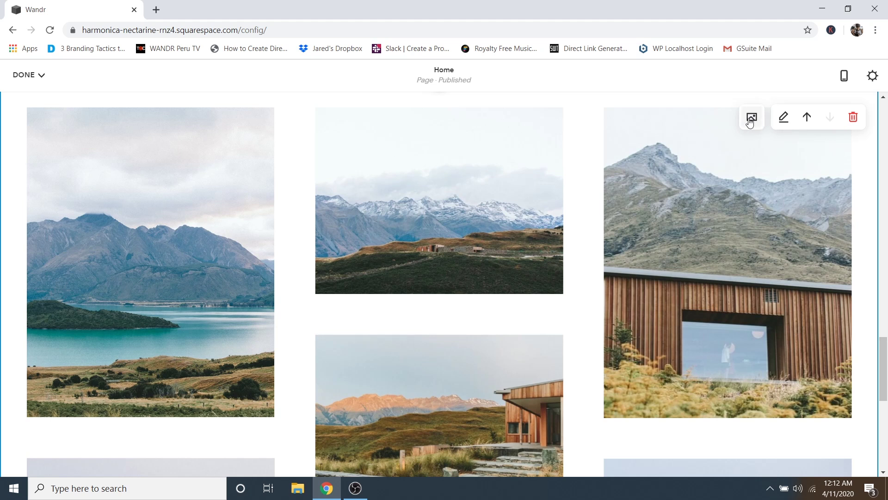
- Delete all seven sample photos from the new gallery's image manager
click(750, 119)
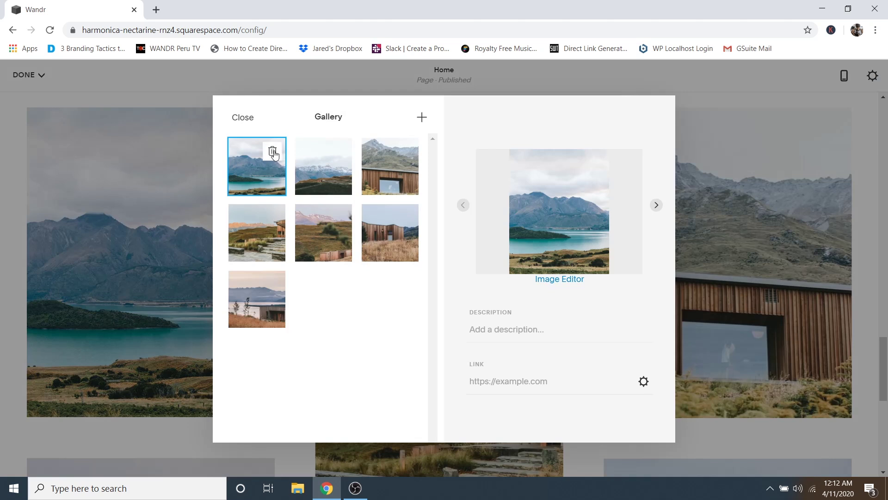
click(274, 153)
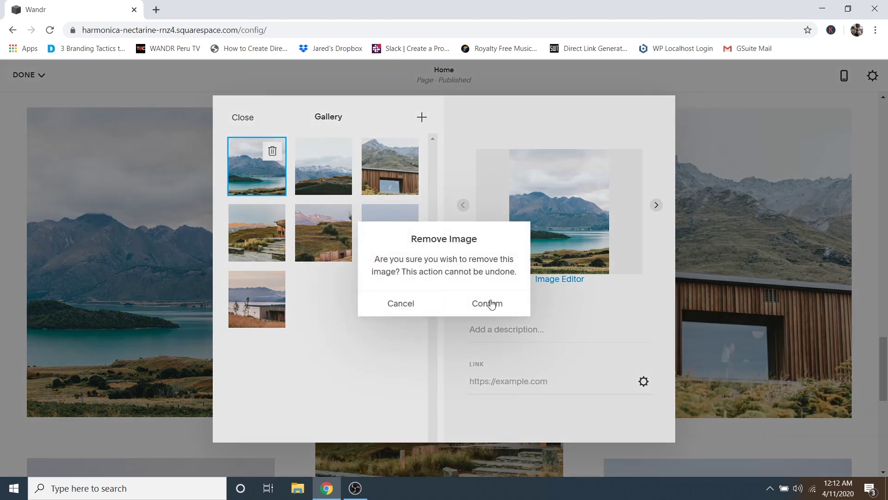
click(492, 304)
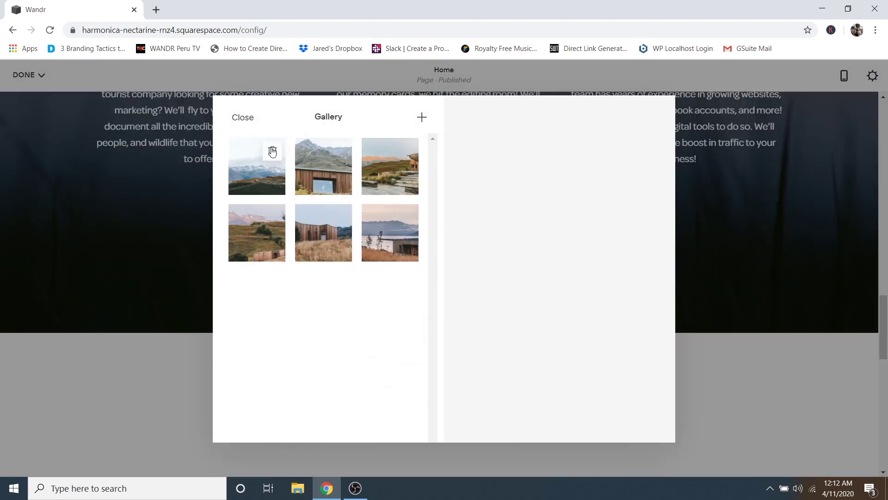
click(272, 152)
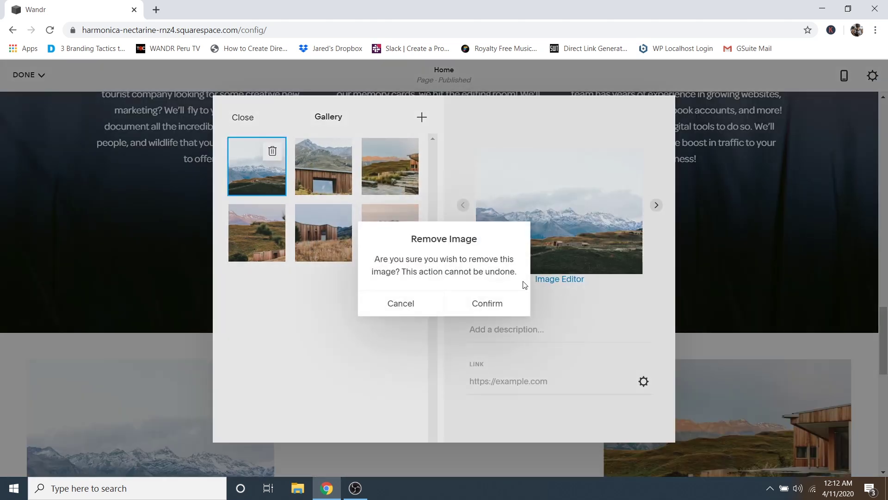
click(500, 304)
click(273, 151)
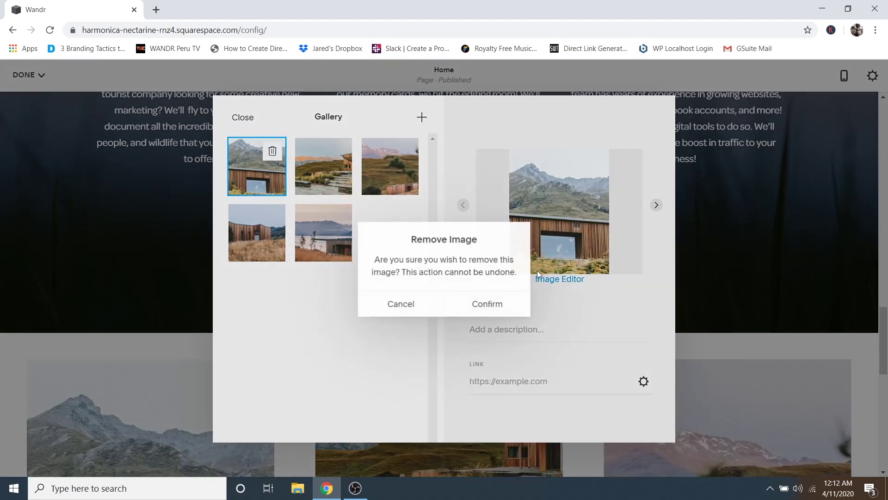
click(487, 304)
click(273, 151)
click(487, 304)
click(272, 151)
click(488, 304)
click(272, 151)
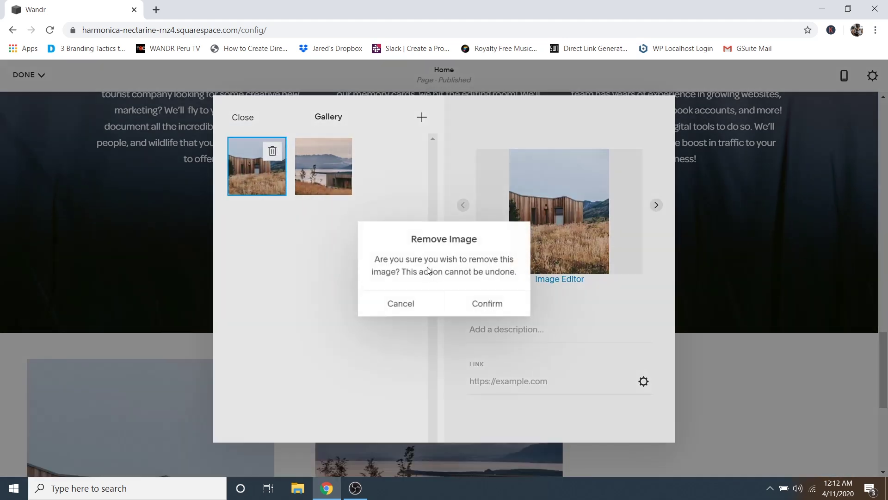
click(487, 304)
click(273, 151)
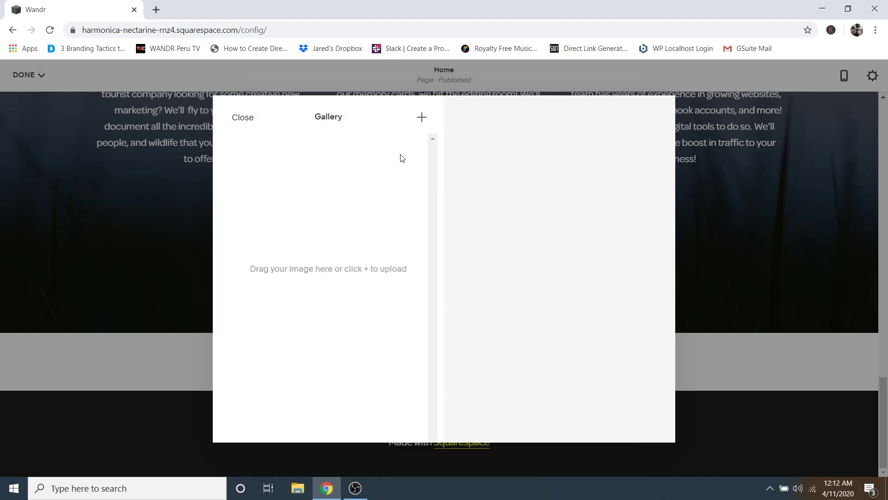
click(422, 119)
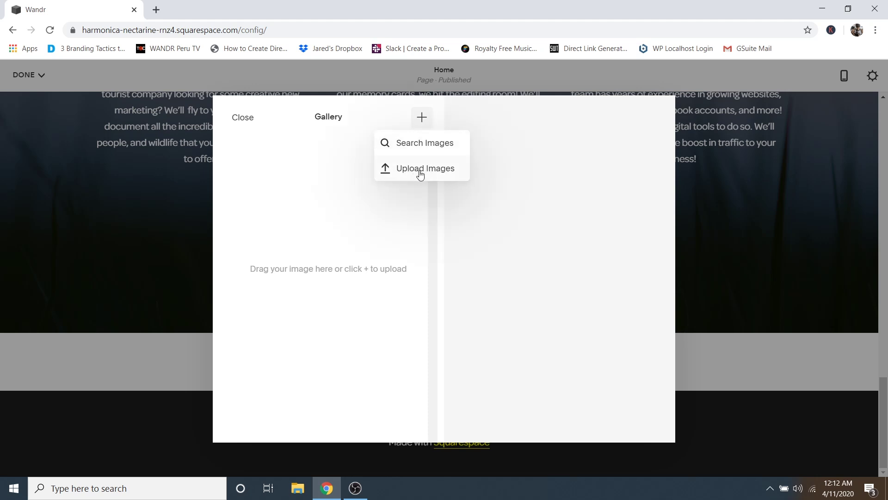
- Upload eleven photos (asia, beach, bagan, hotel room, jetty, luxury, sunsets, water, woman) into the gallery
click(420, 171)
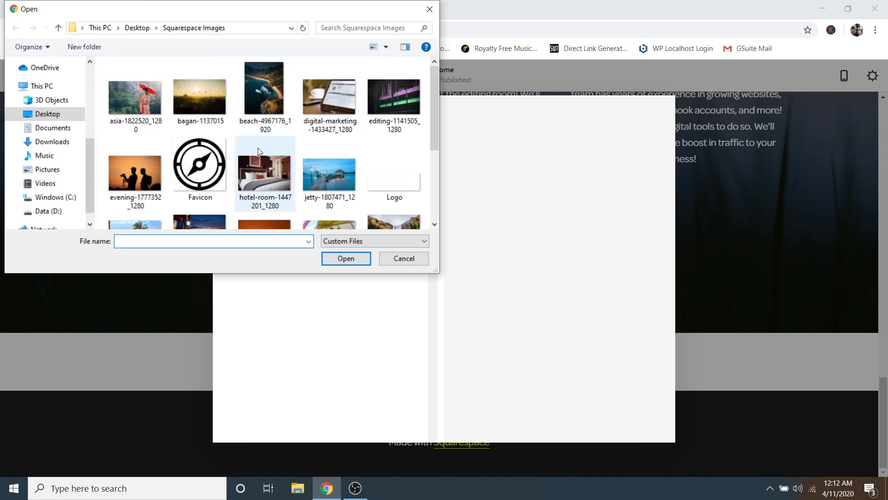
click(135, 98)
ctrl+click(261, 97)
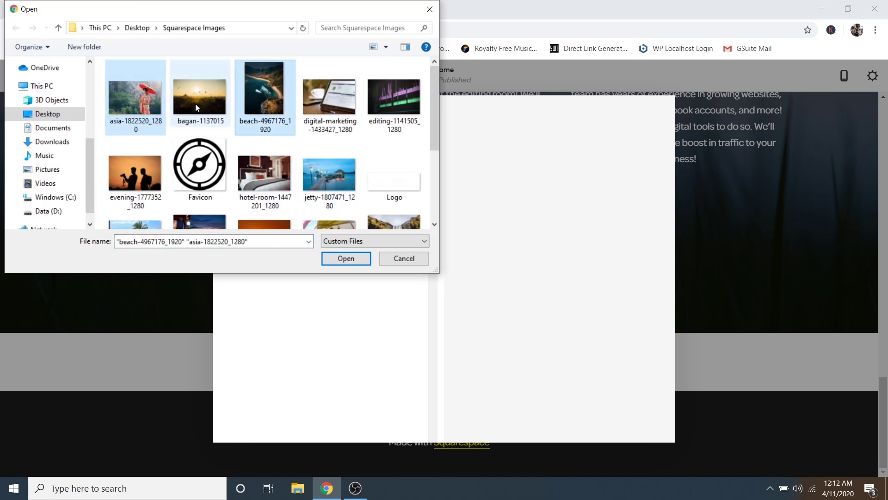
ctrl+click(195, 105)
ctrl+click(271, 176)
ctrl+click(325, 176)
scroll(319, 177, down, 1)
ctrl+click(148, 185)
ctrl+click(200, 186)
ctrl+click(264, 185)
ctrl+click(380, 181)
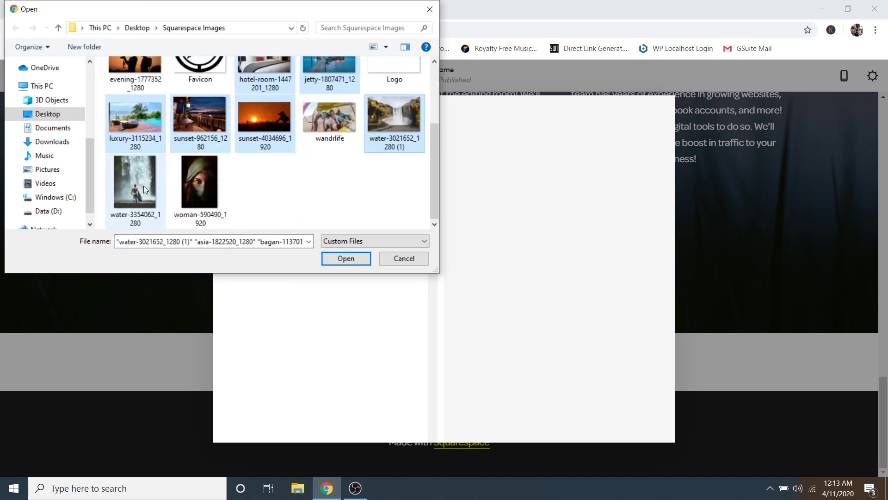
ctrl+click(144, 189)
ctrl+click(199, 185)
click(346, 258)
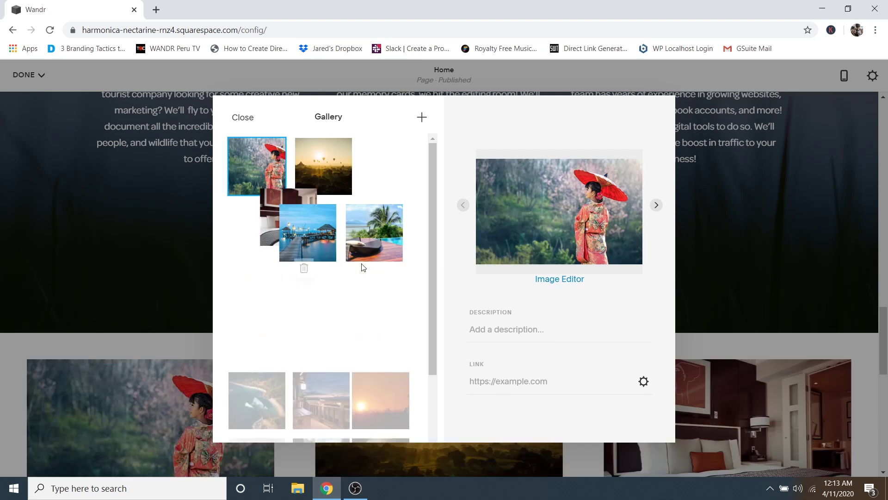
- Reorder the gallery so the balcony, pier and pool lounger photos fill the first row
drag(262, 278, 255, 155)
drag(252, 307, 238, 167)
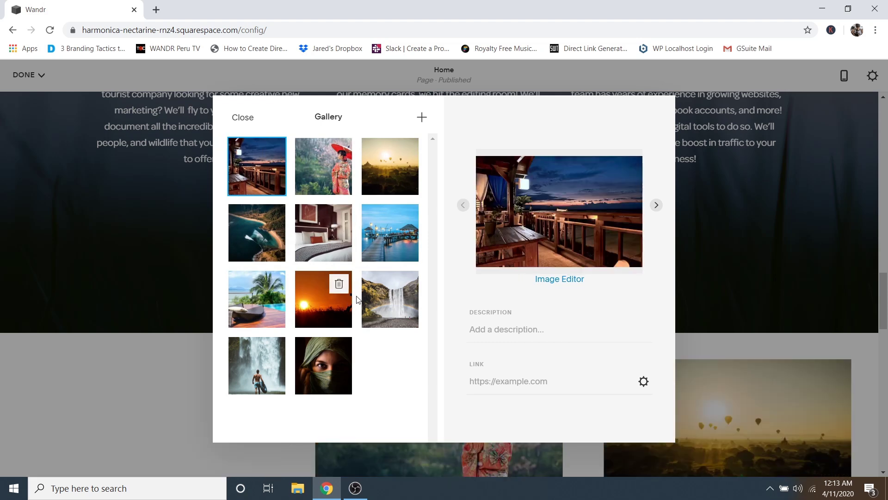
drag(387, 245, 321, 164)
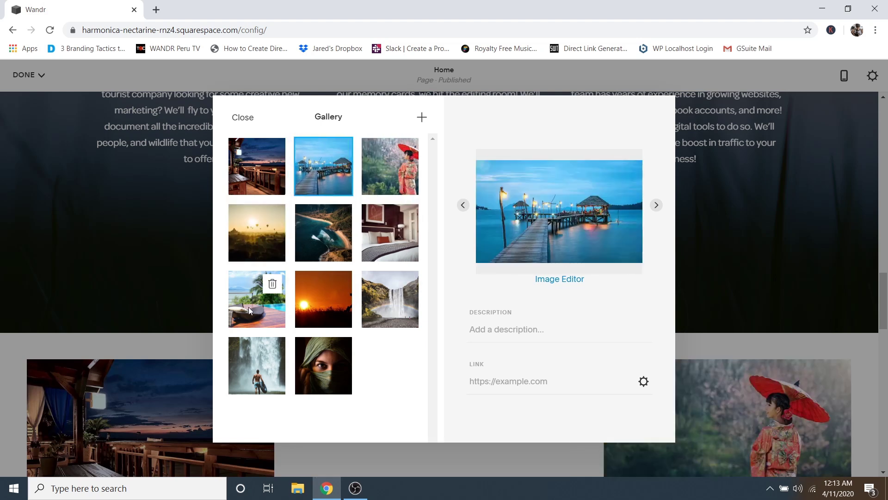
click(250, 306)
drag(259, 302, 386, 164)
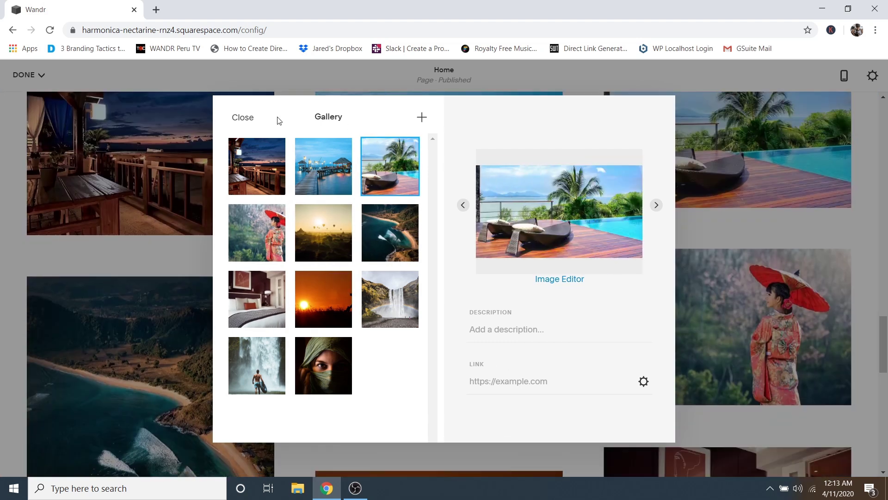
- Close the gallery image manager and review the three-column travel photo layout
click(243, 119)
scroll(606, 277, down, 15)
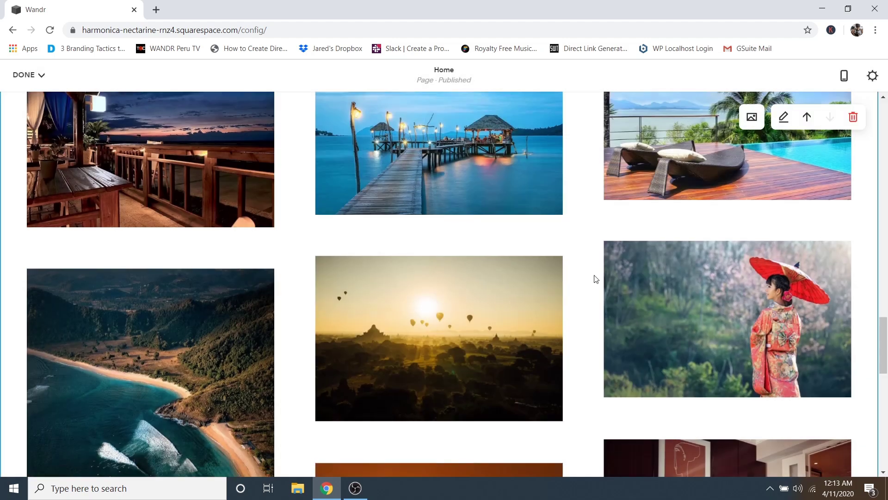
scroll(612, 278, down, 5)
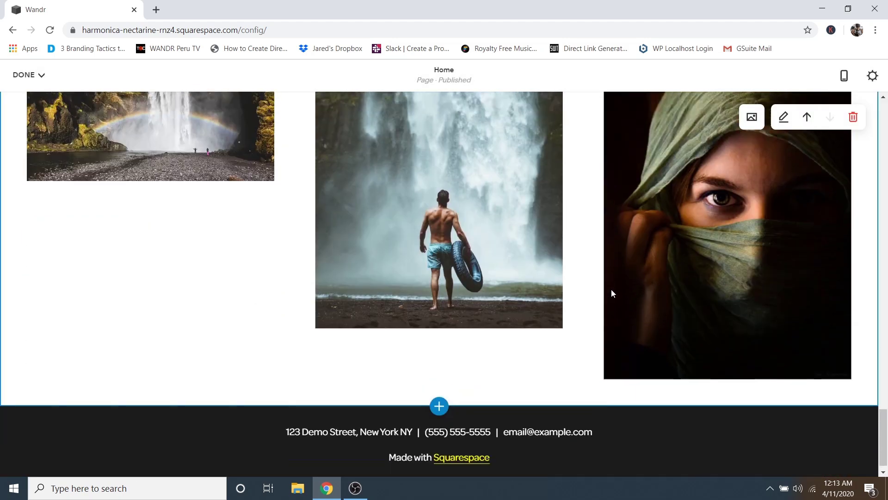
scroll(613, 290, up, 15)
scroll(615, 298, up, 3)
scroll(615, 296, down, 6)
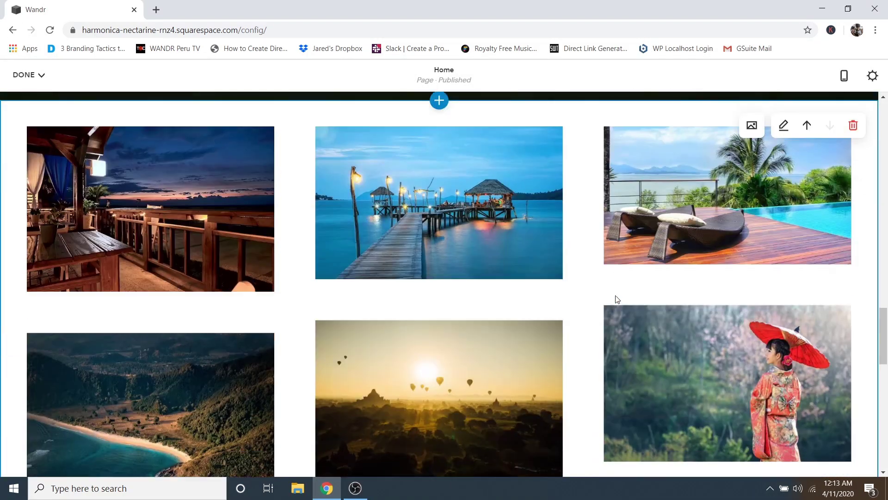
scroll(641, 275, up, 3)
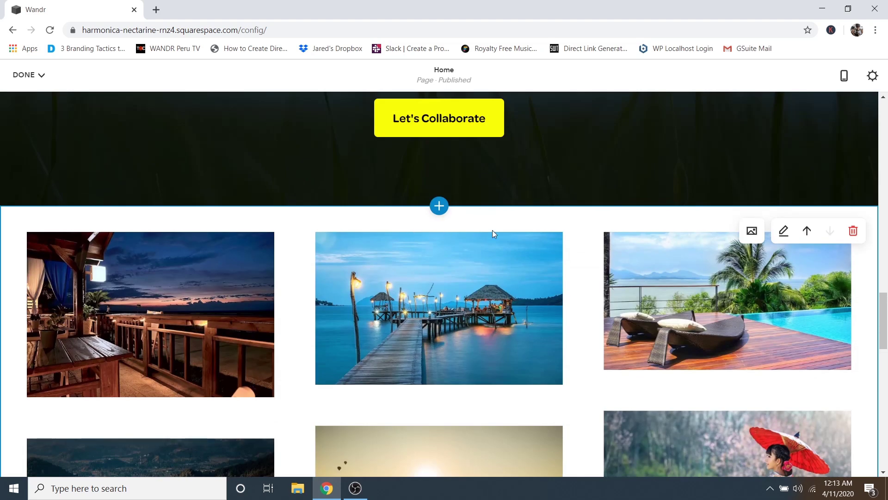
scroll(493, 229, down, 5)
scroll(463, 276, up, 10)
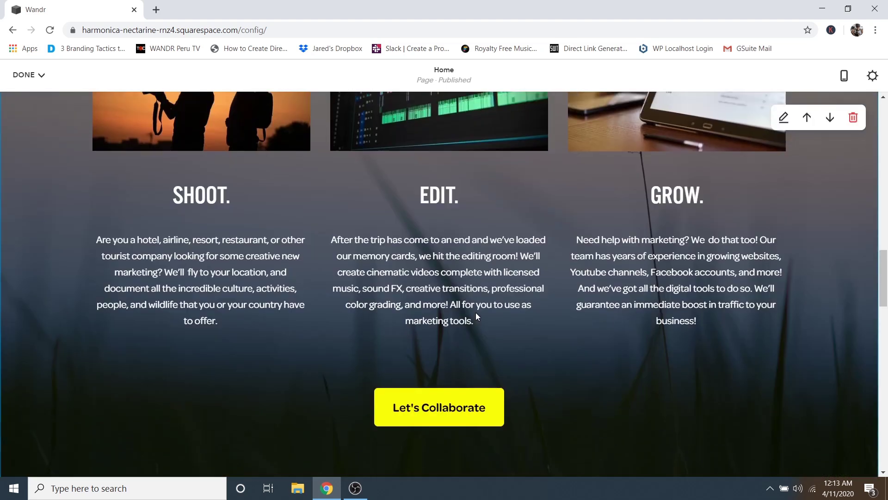
scroll(528, 330, down, 12)
scroll(622, 301, up, 4)
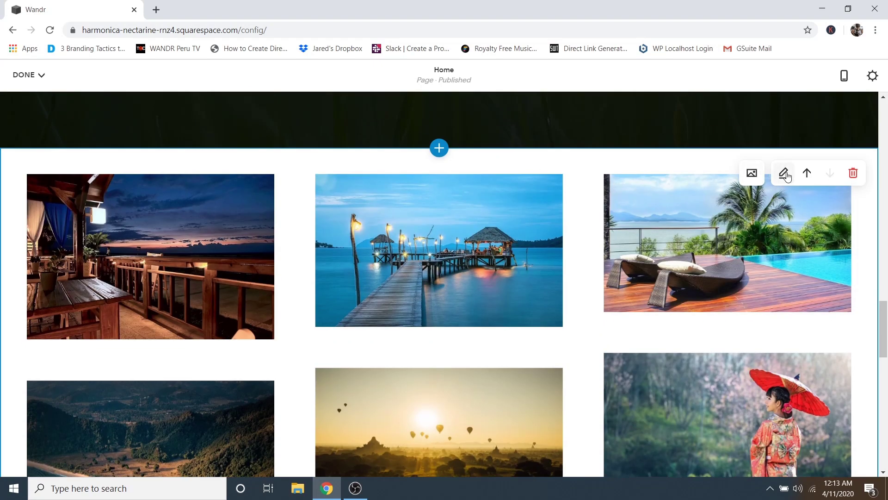
- Apply the Dark Minimal colour theme to the gallery section and check the result
click(787, 176)
click(823, 181)
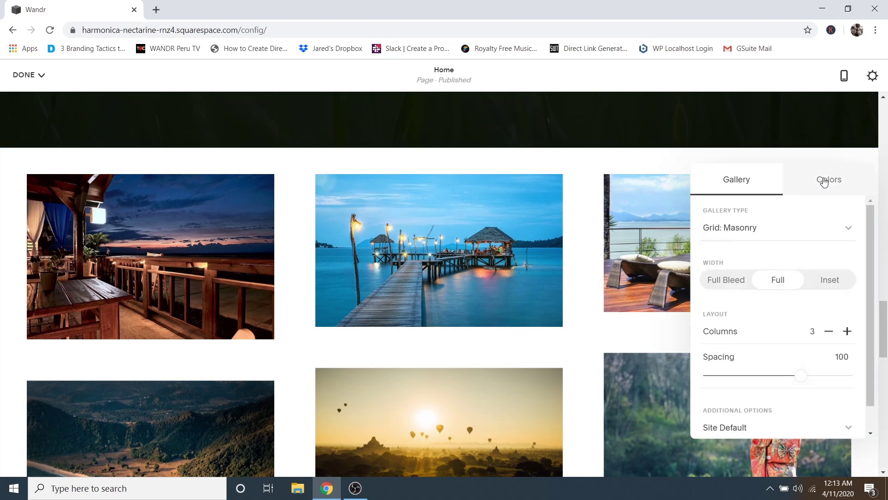
click(762, 382)
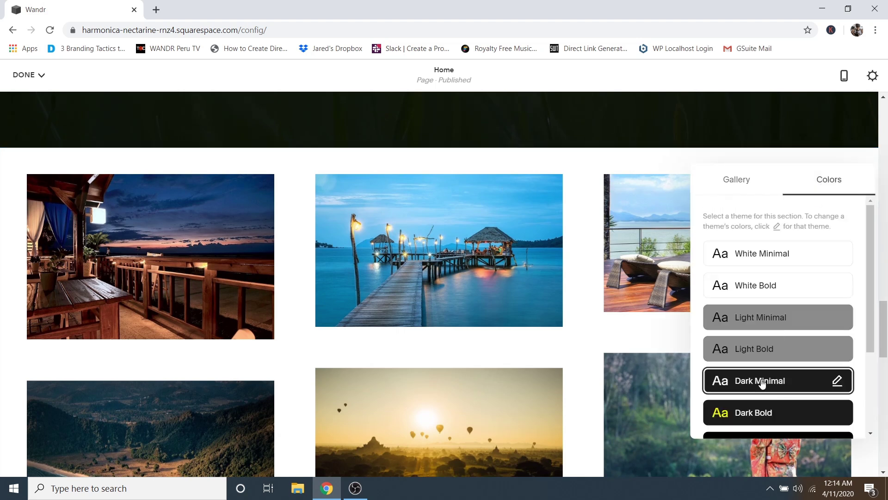
scroll(626, 273, down, 10)
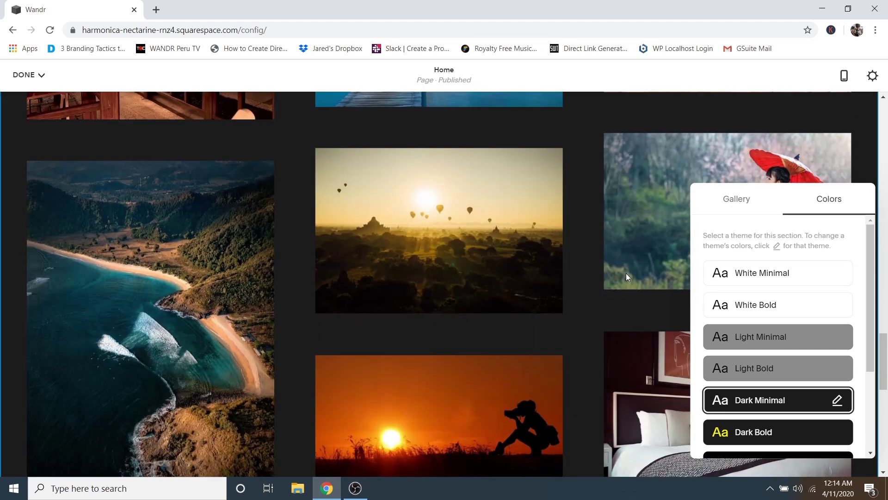
scroll(625, 279, up, 15)
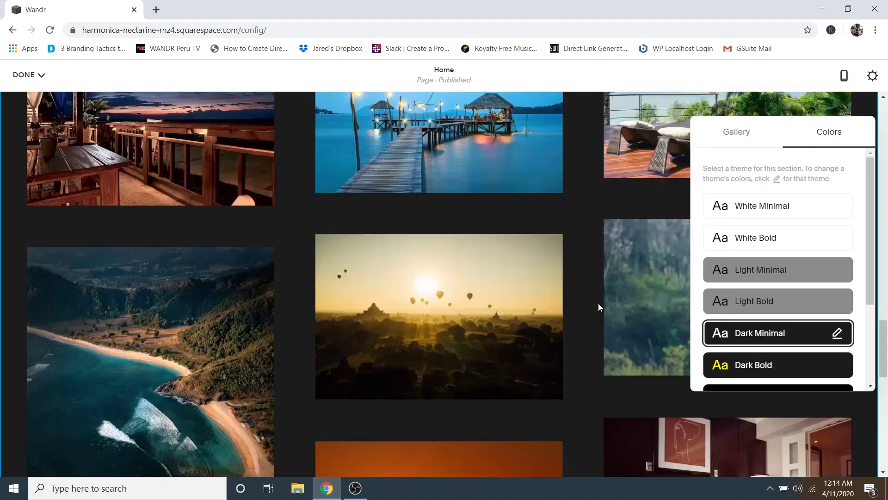
scroll(595, 305, down, 12)
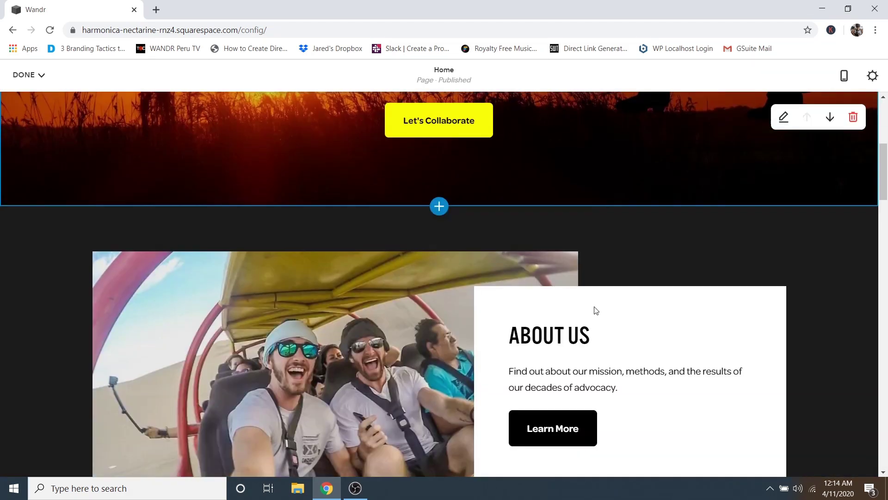
scroll(595, 313, down, 8)
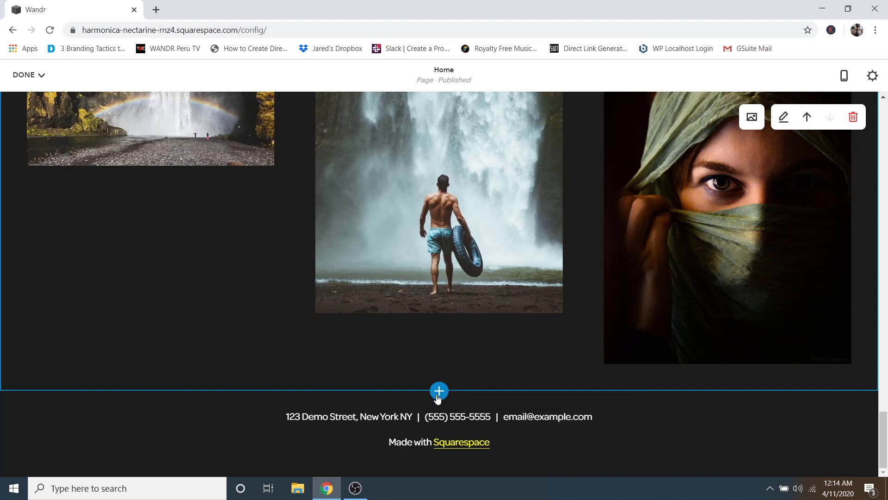
- Add a two-video section below the gallery and open the first video block's settings
click(438, 392)
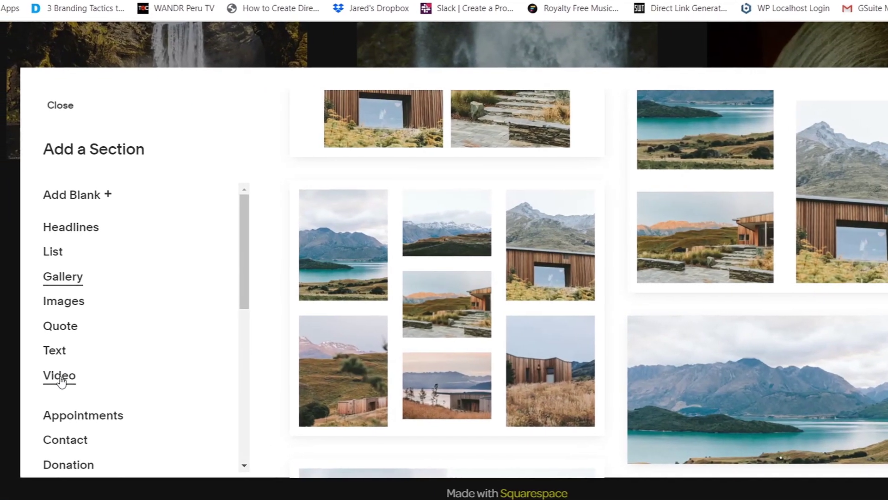
click(64, 379)
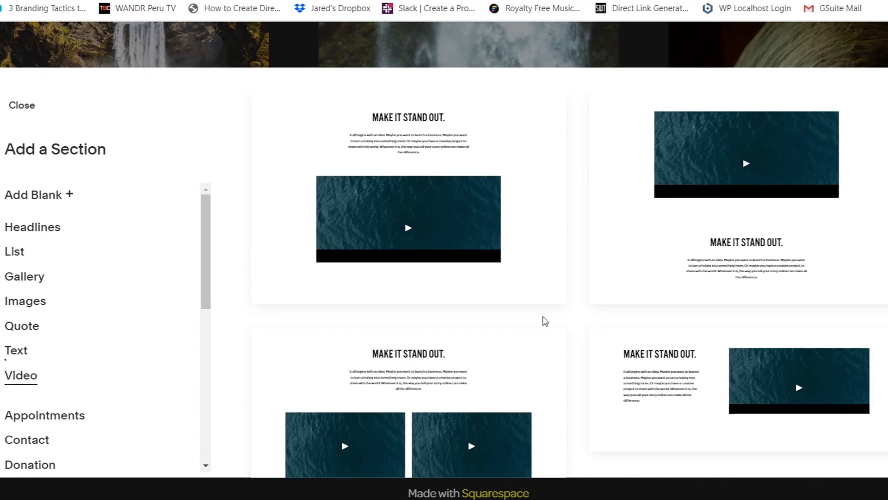
scroll(523, 315, down, 3)
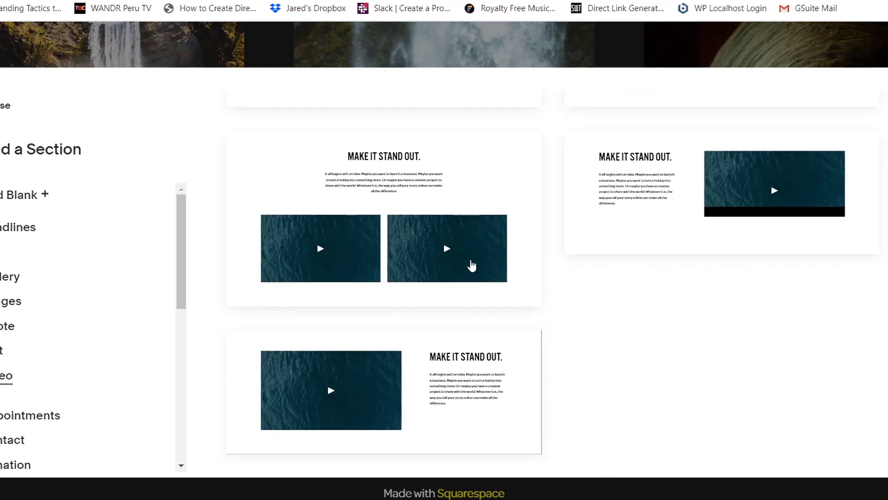
click(410, 205)
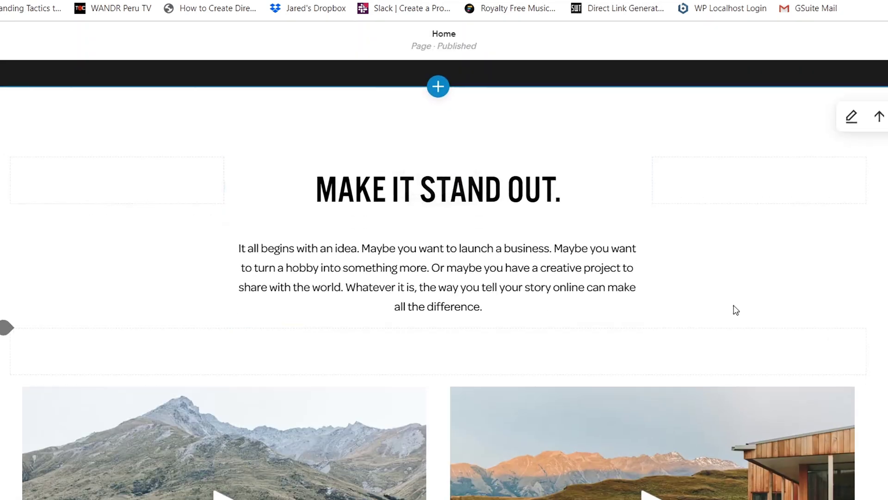
scroll(515, 234, down, 5)
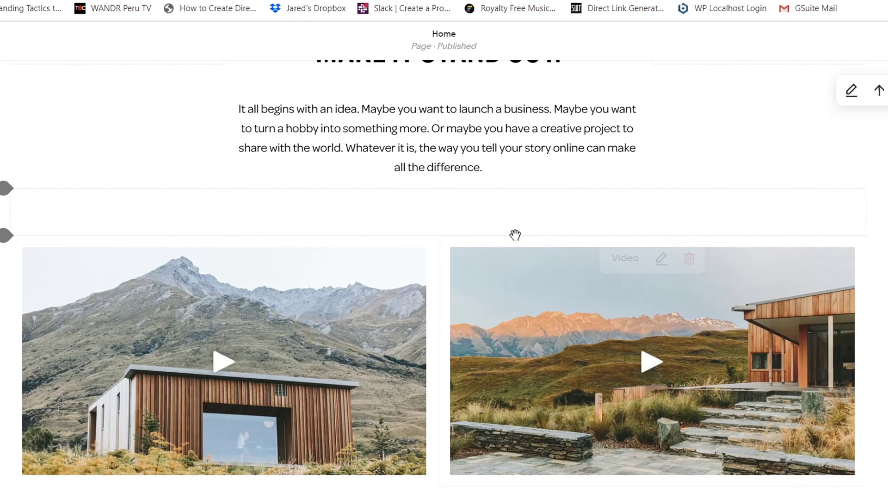
scroll(448, 240, up, 2)
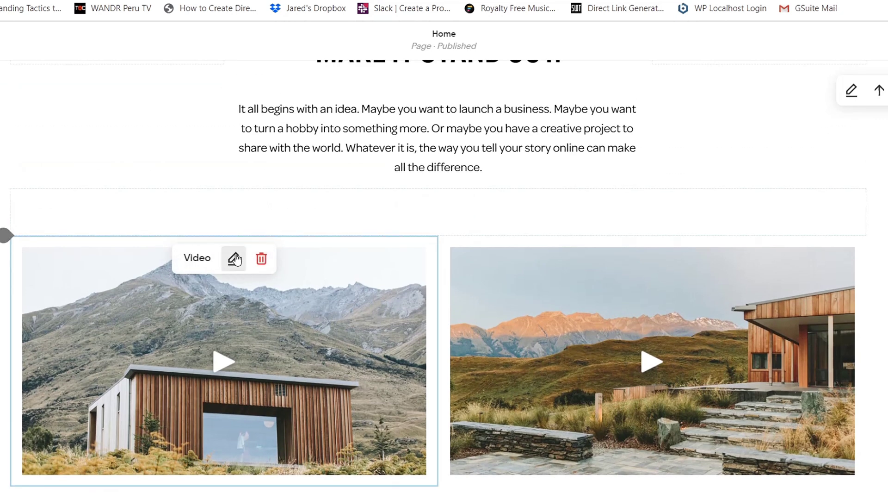
click(233, 260)
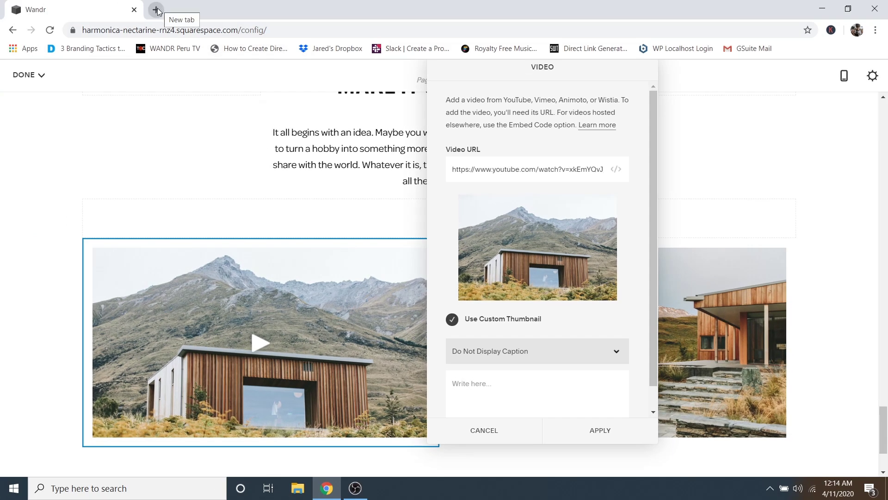
- In a new tab, go to youtube.com/wandr and open the WANDR Peru Travel Video
click(157, 9)
text(youtube.)
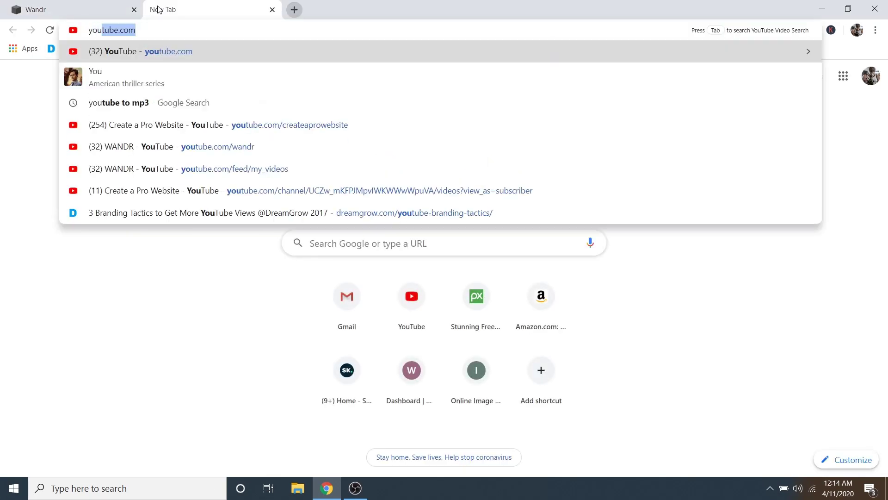
text(com/wandr)
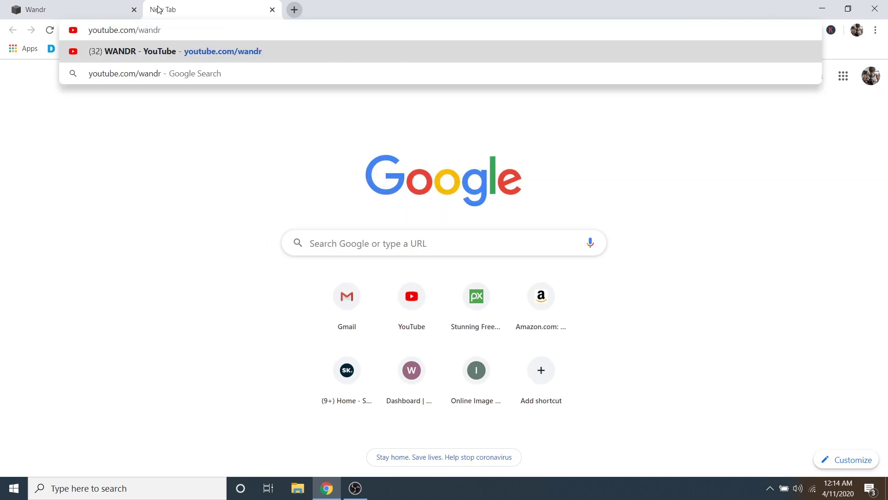
key(Return)
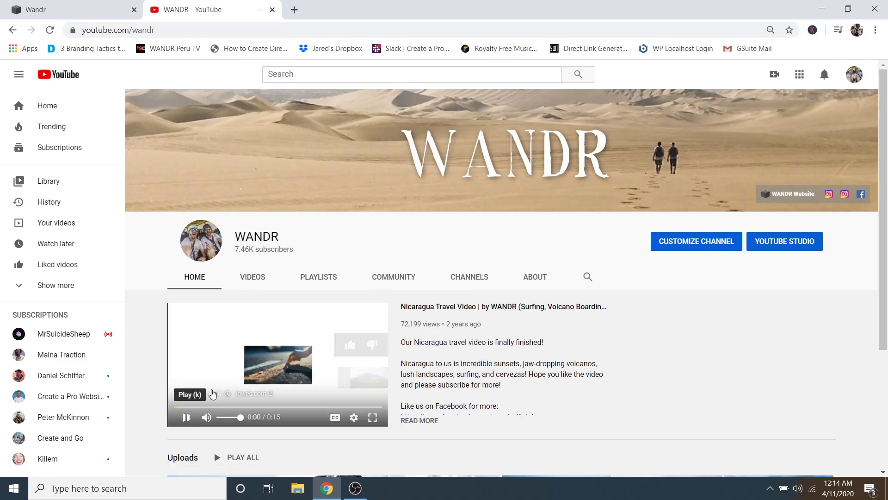
click(261, 277)
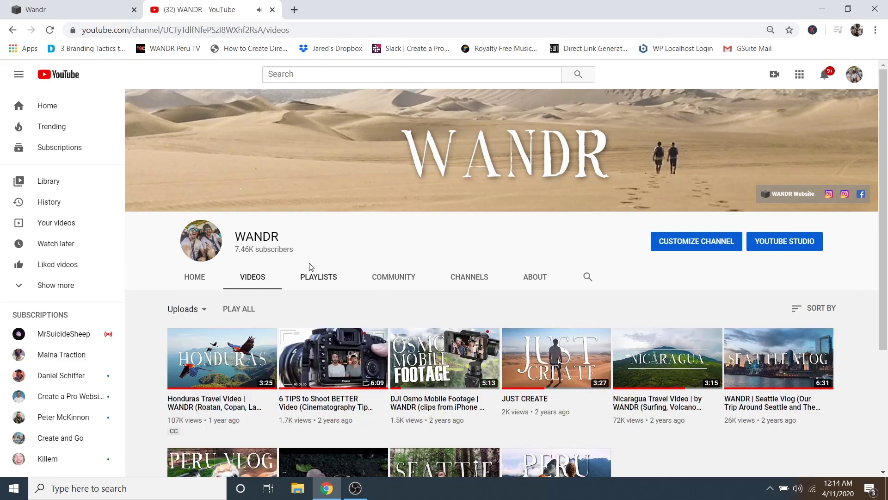
scroll(509, 301, down, 2)
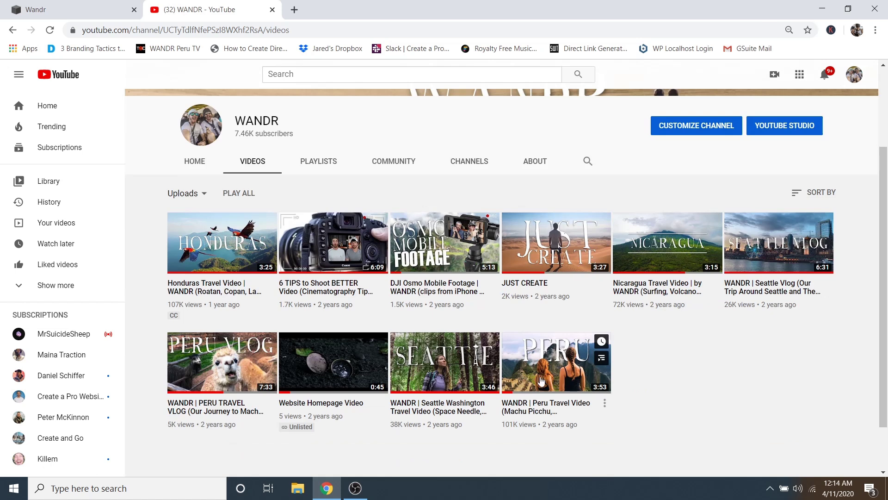
click(556, 372)
- Copy the Peru Travel Video's URL and return to the site editor tab
click(162, 302)
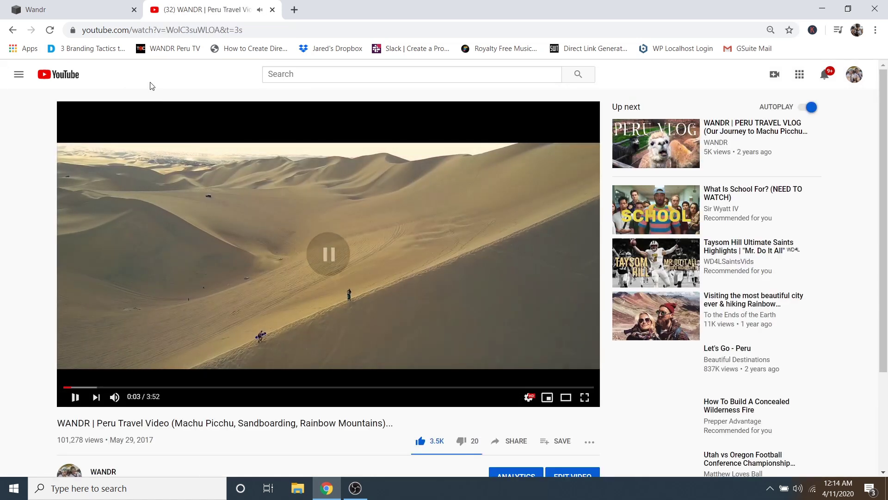
click(148, 30)
right_click(148, 31)
click(181, 94)
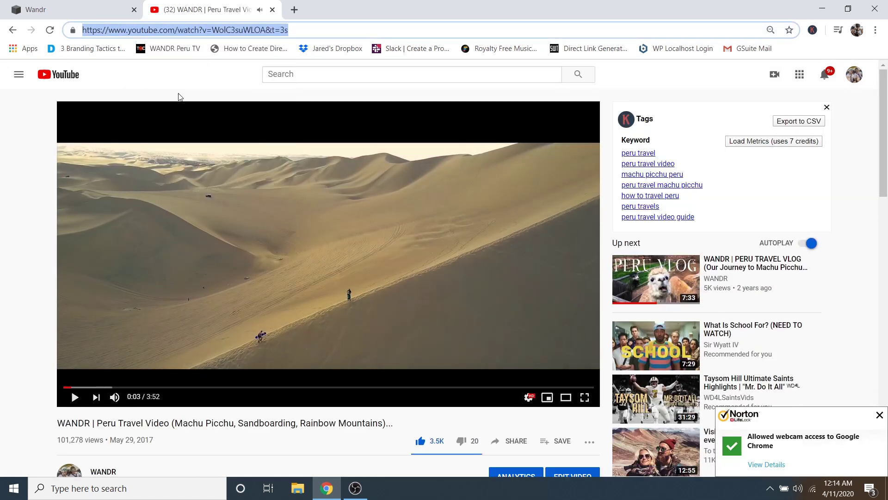
click(86, 12)
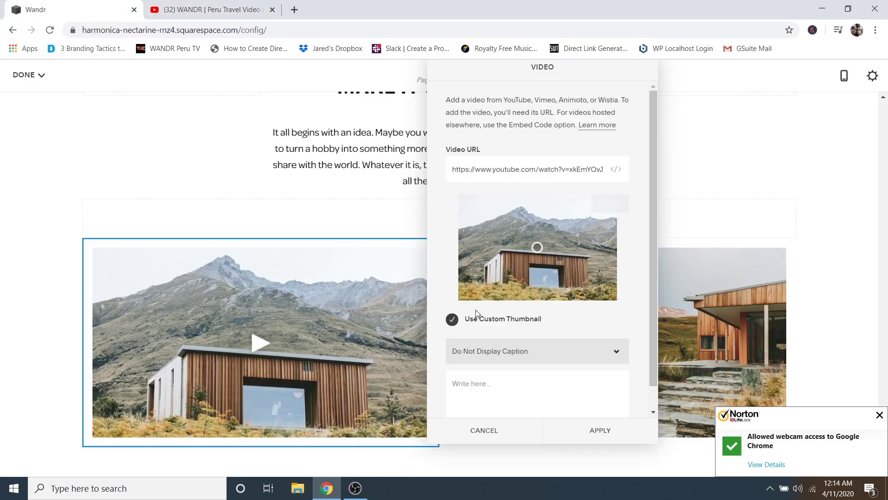
- Replace the first video block's URL with the Peru video link and apply the settings
triple_click(487, 169)
right_click(486, 169)
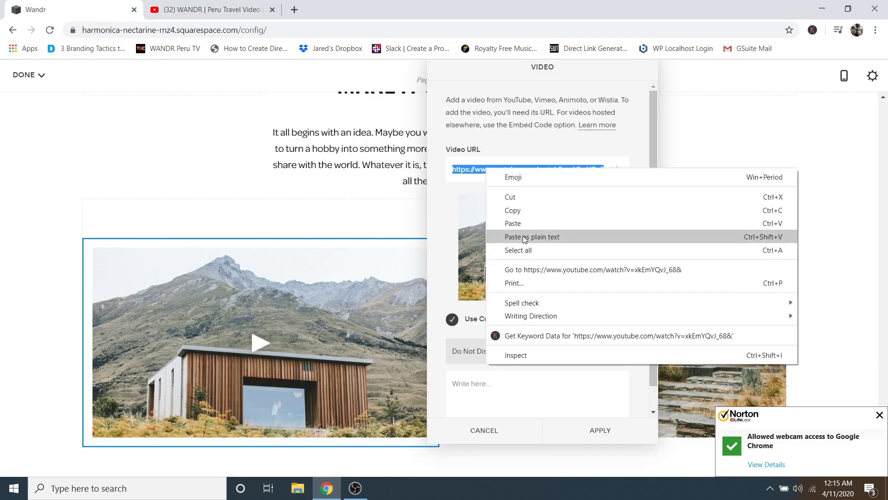
click(512, 223)
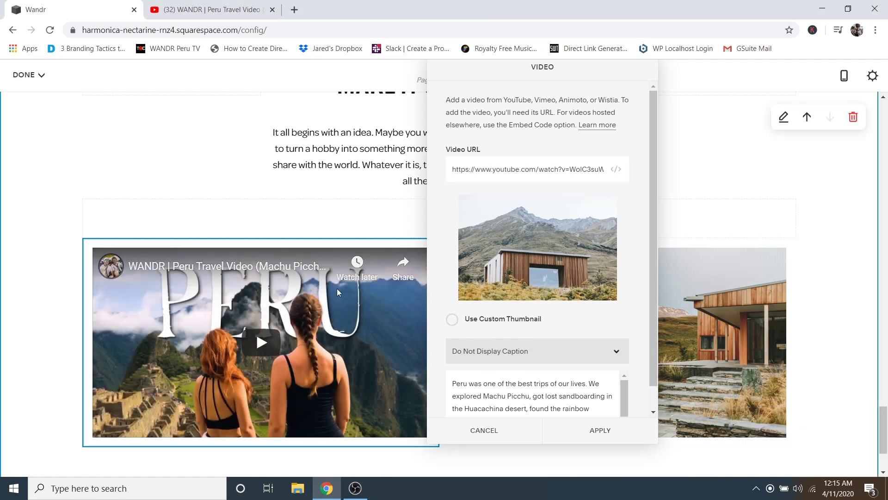
scroll(278, 266, down, 1)
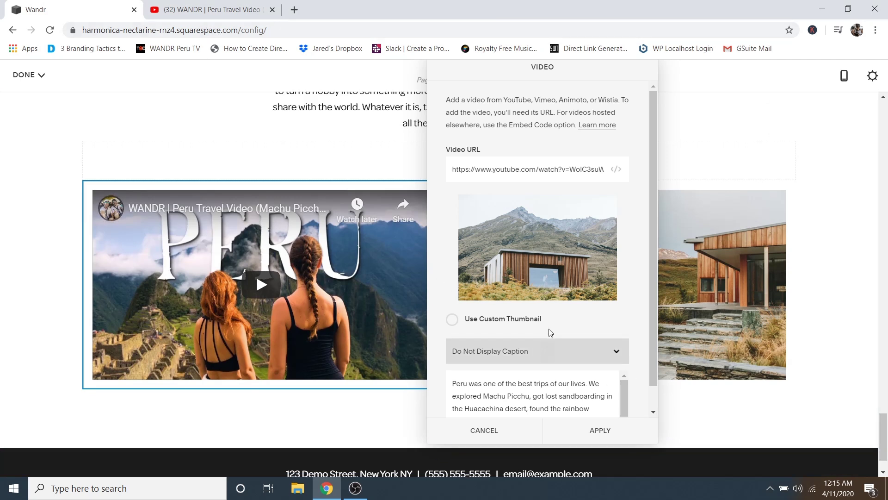
scroll(638, 322, down, 1)
drag(484, 373, 557, 389)
click(578, 390)
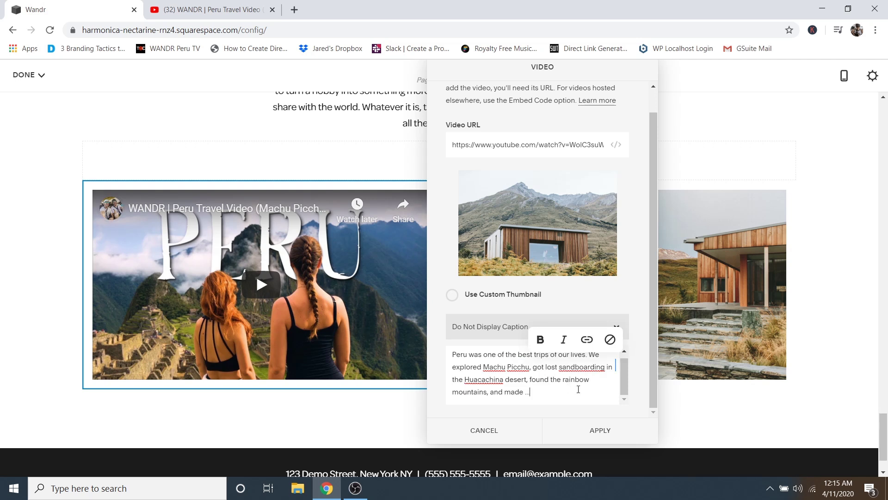
click(601, 431)
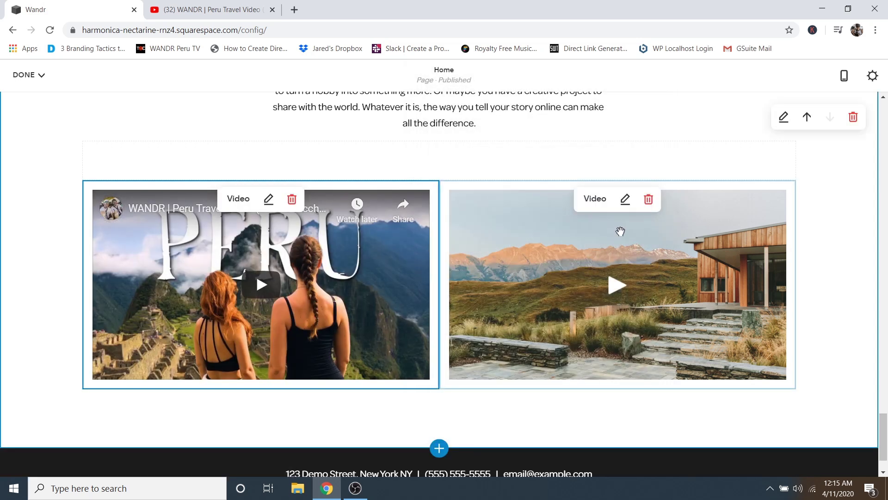
- Copy the Nicaragua Travel Video URL and paste it into the second video block's URL field
click(625, 200)
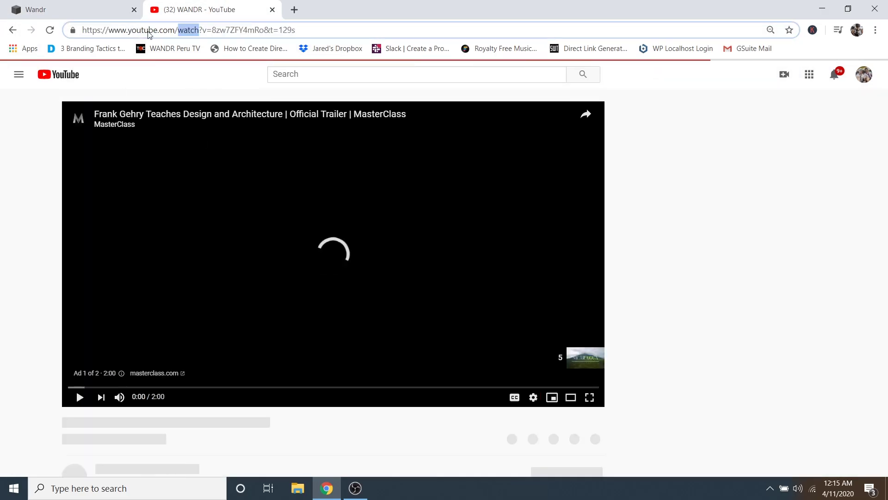
click(148, 31)
key(ctrl+c)
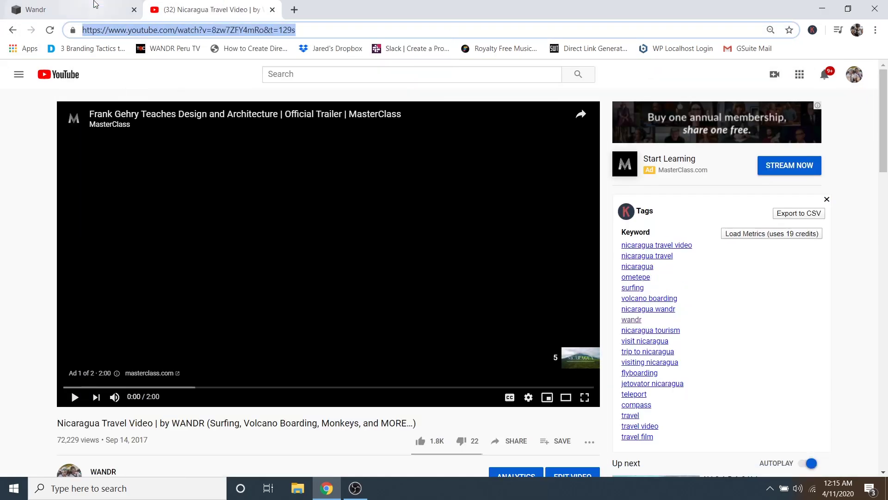
click(69, 9)
right_click(736, 168)
click(634, 224)
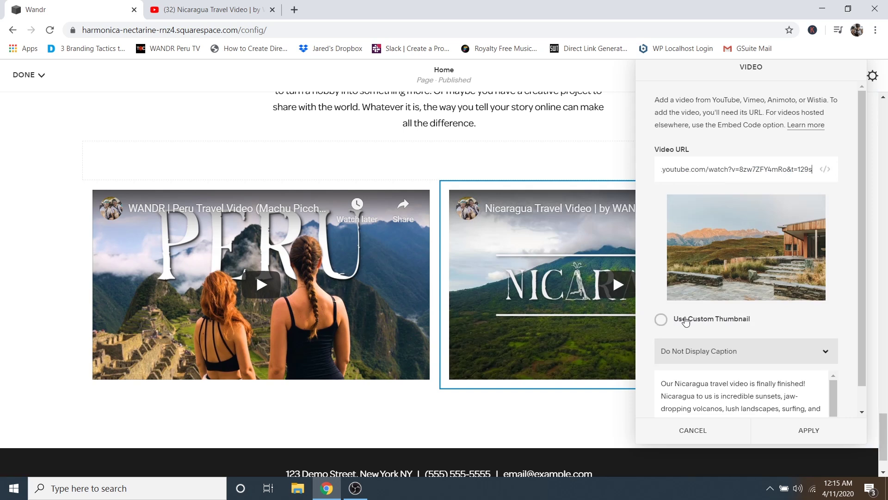
- Apply the Nicaragua video settings and delete the placeholder paragraph in the text block
click(810, 430)
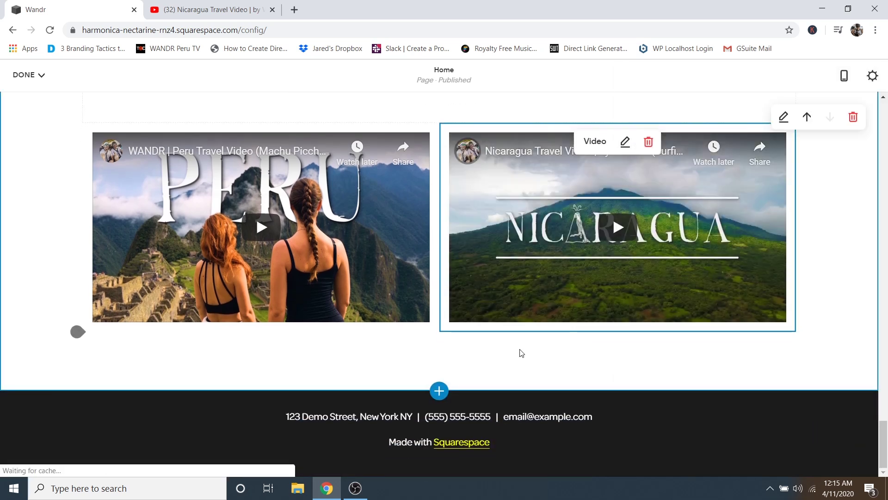
scroll(519, 353, up, 4)
scroll(518, 302, up, 1)
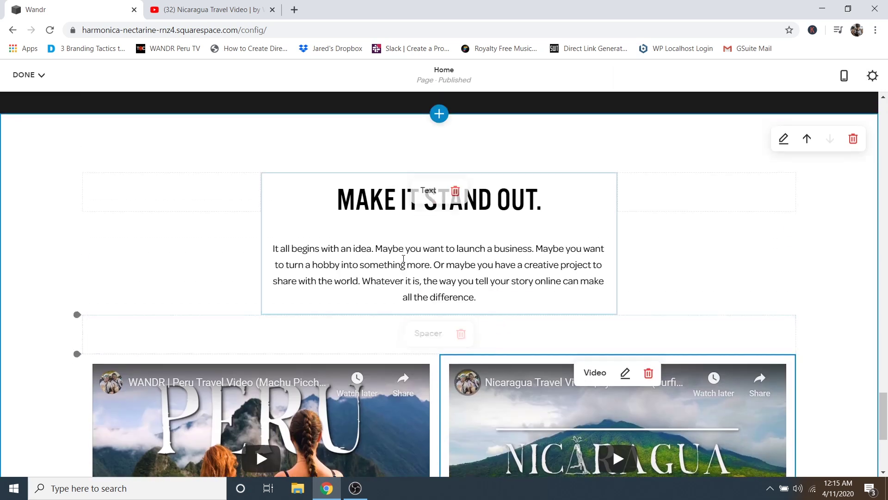
click(437, 253)
key(ctrl+a)
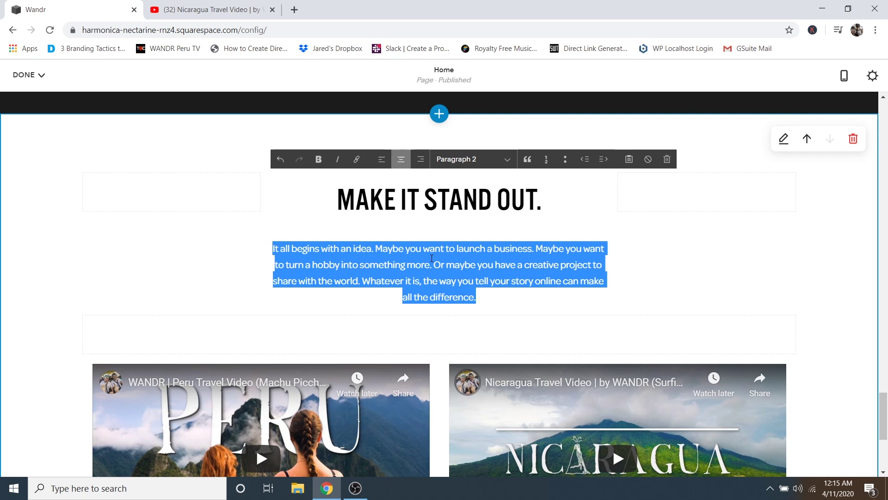
key(BackSpace)
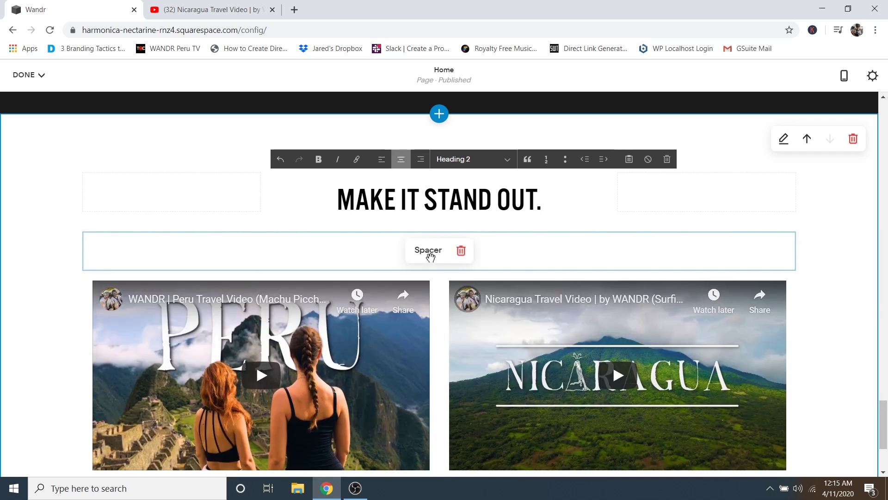
- Change the MAKE IT STAND OUT. heading to 'OUR VIDEOS'
scroll(601, 347, down, 2)
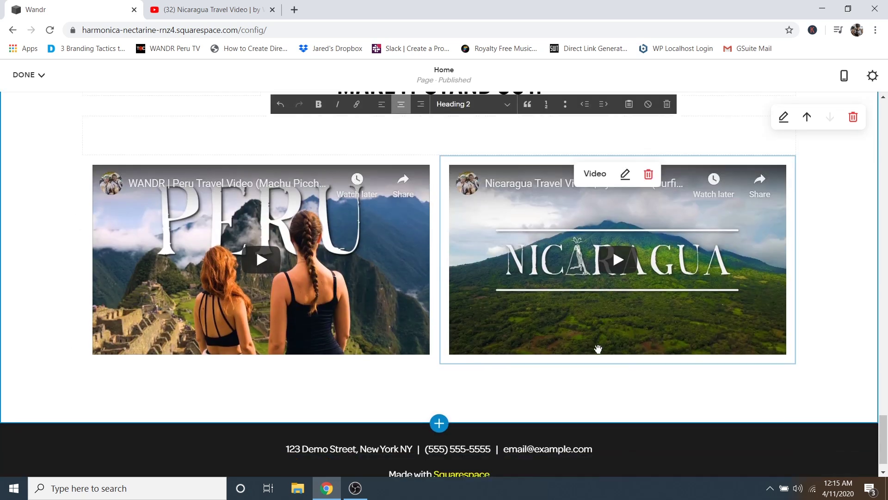
scroll(580, 328, up, 2)
scroll(580, 328, up, 1)
triple_click(440, 248)
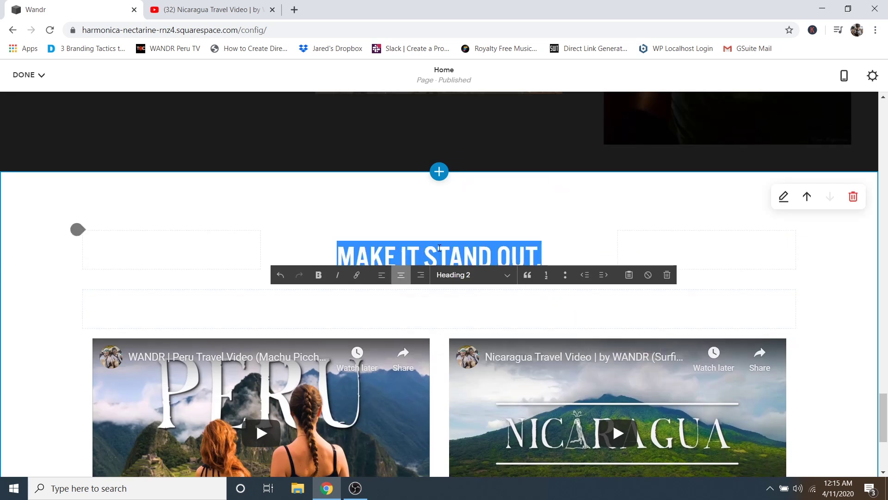
text(OUR VIDEOS)
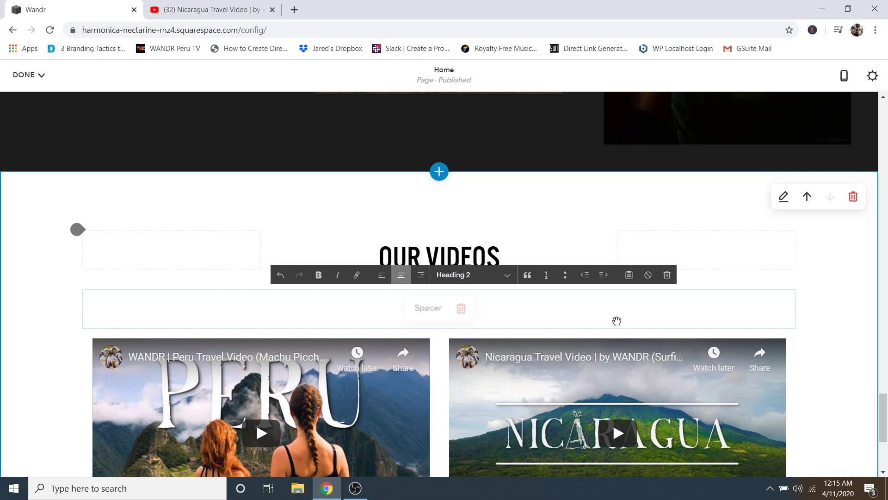
scroll(594, 265, down, 2)
scroll(745, 273, down, 2)
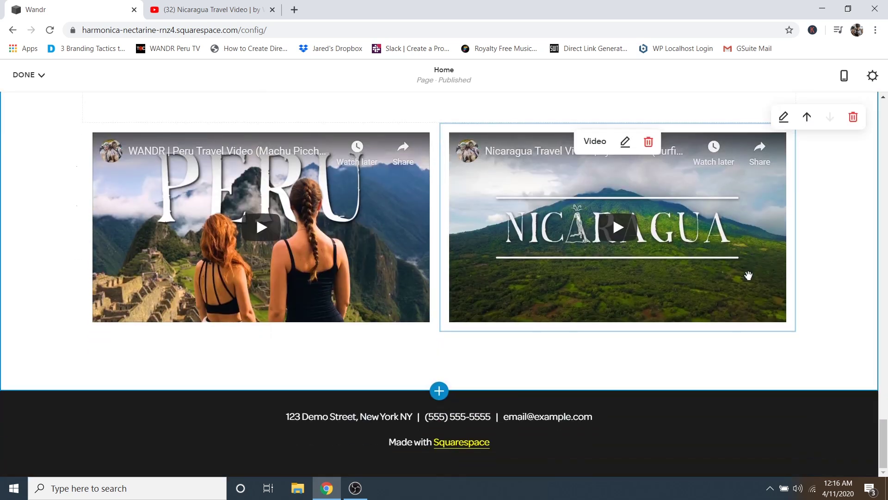
scroll(756, 273, up, 4)
scroll(645, 276, up, 2)
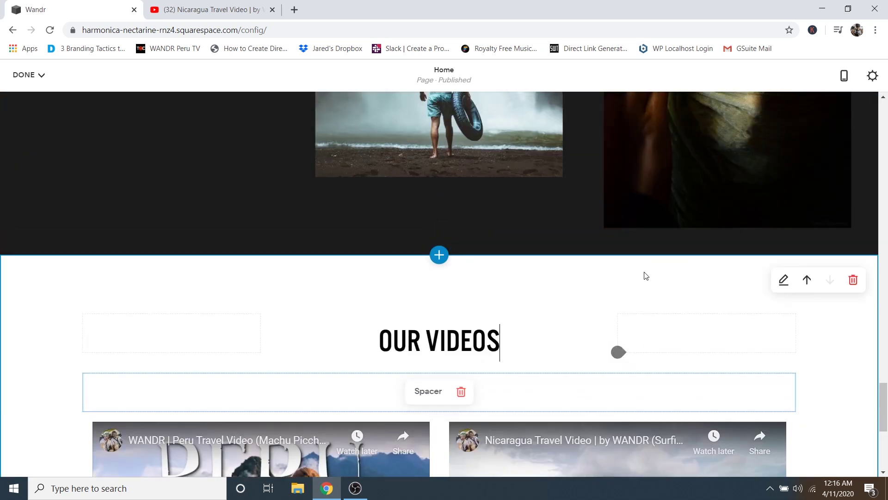
scroll(670, 289, down, 3)
scroll(684, 311, up, 4)
scroll(683, 312, down, 7)
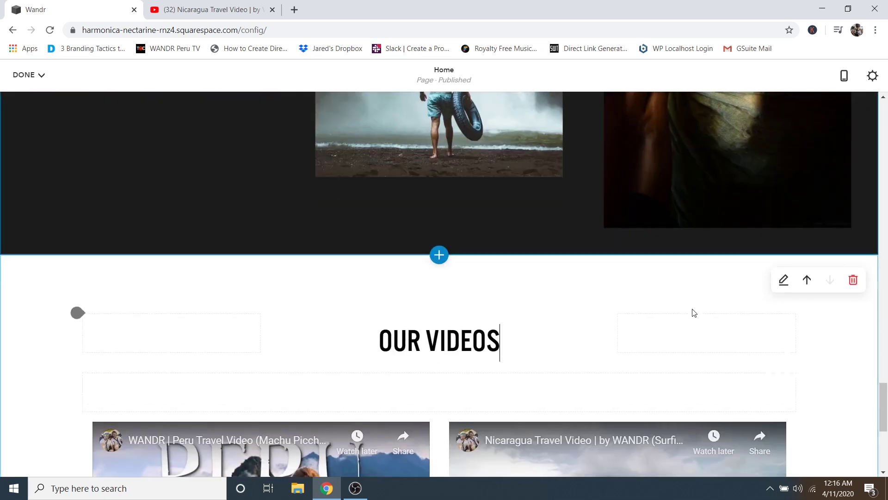
scroll(749, 300, up, 5)
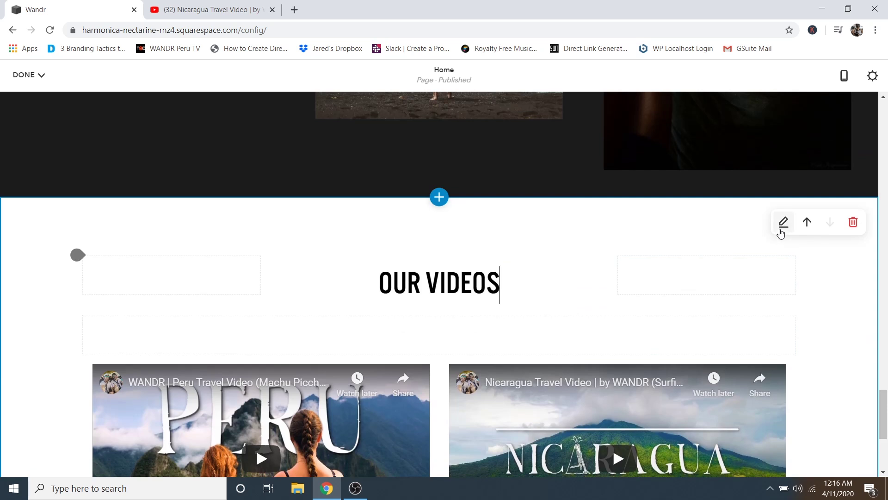
- Set the bagan-1137015 balloon photo as the video section's background image
click(784, 223)
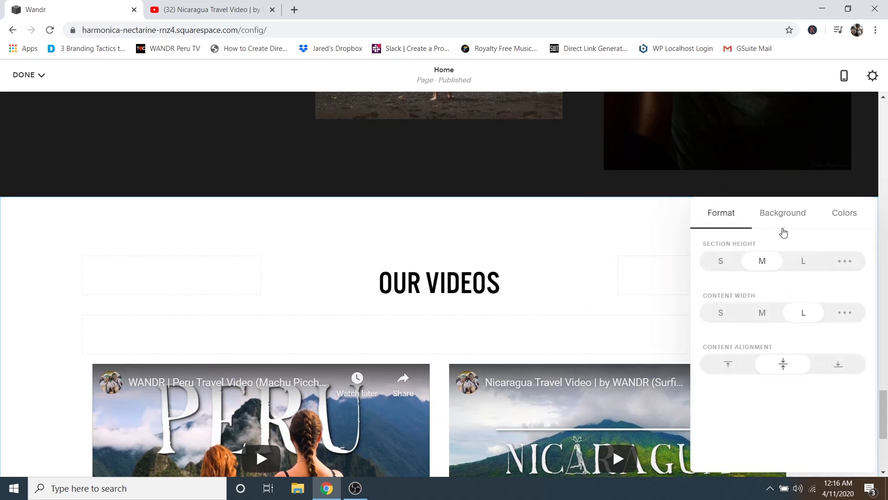
click(787, 219)
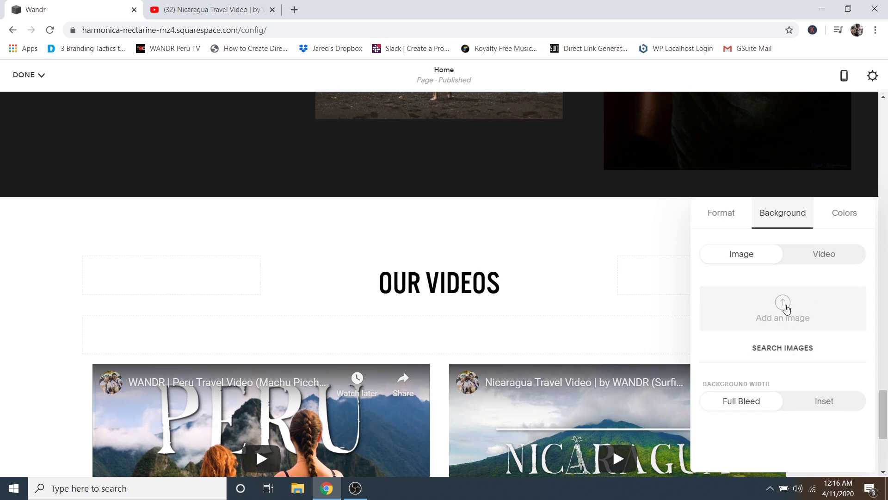
click(783, 307)
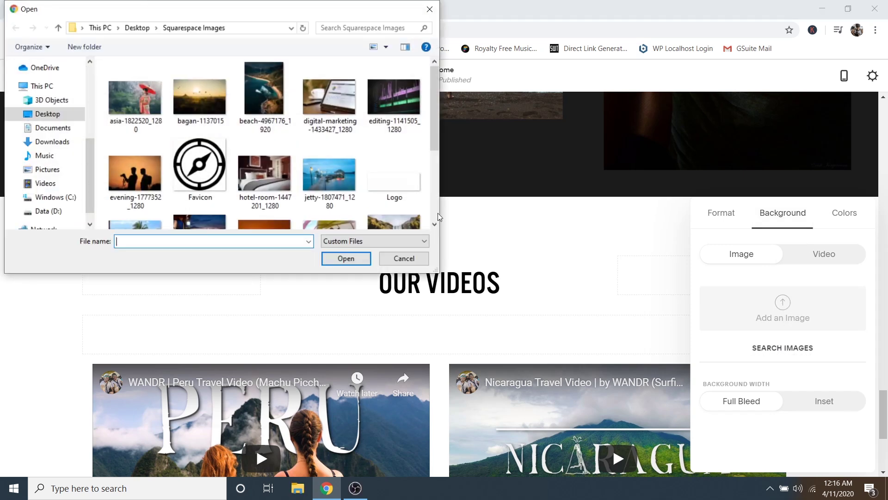
scroll(251, 176, down, 1)
scroll(251, 176, up, 1)
click(213, 79)
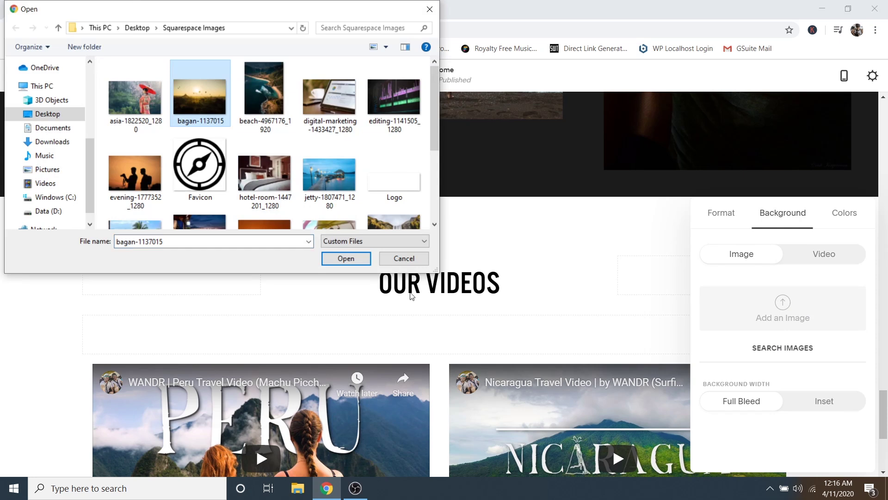
click(355, 258)
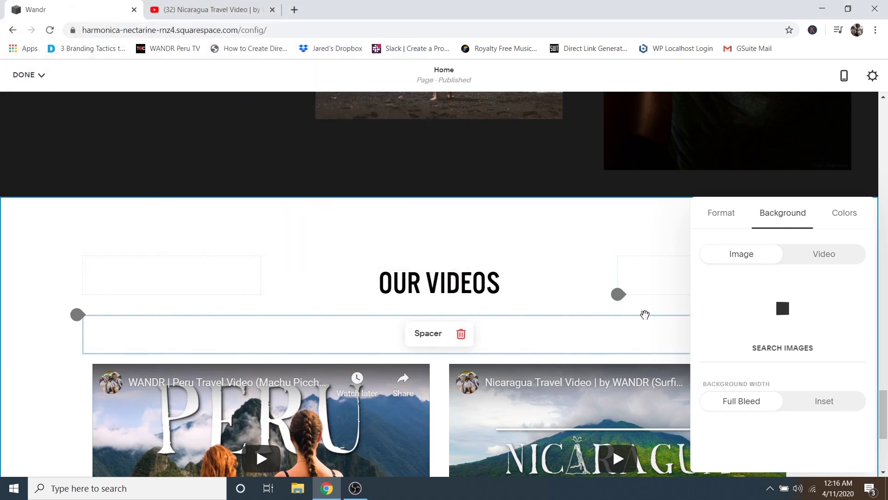
- Raise the background overlay opacity to 52%
scroll(646, 314, down, 5)
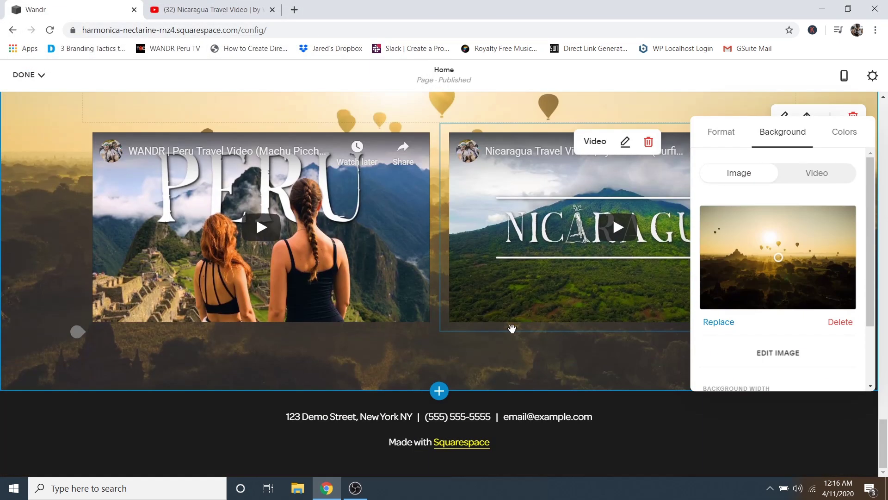
scroll(525, 350, up, 3)
scroll(524, 350, down, 2)
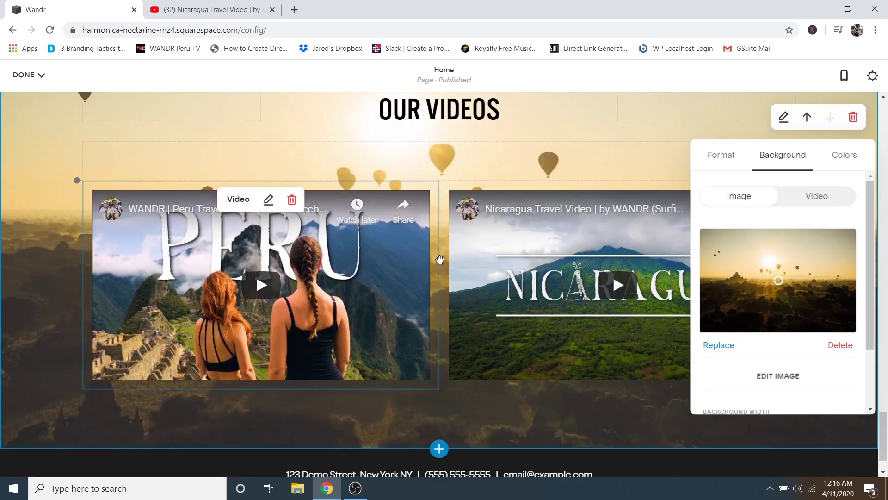
scroll(525, 350, up, 1)
scroll(748, 330, down, 2)
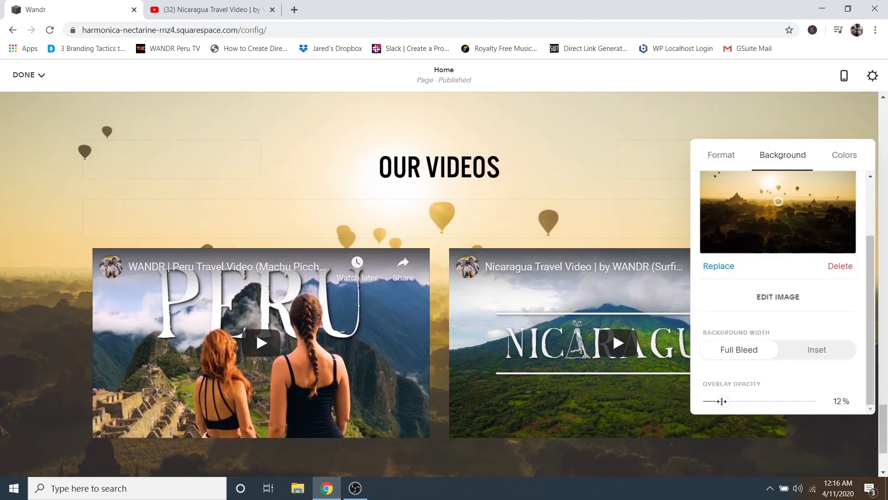
drag(722, 401, 757, 404)
click(767, 402)
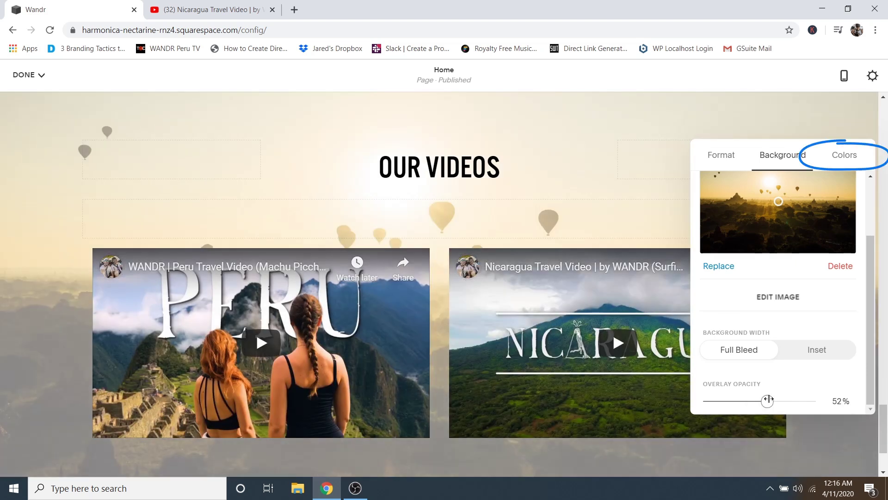
- Give the OUR VIDEOS section the Black Minimal colour theme and close its settings
click(843, 163)
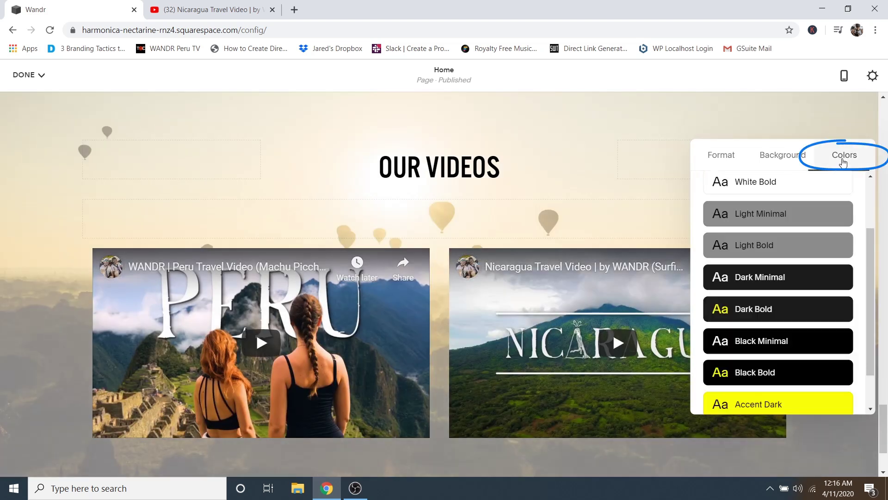
click(759, 342)
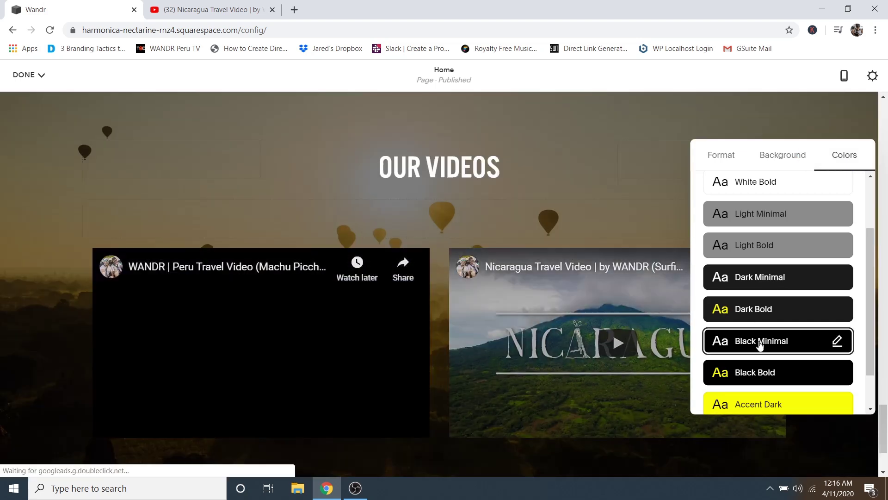
scroll(417, 216, down, 3)
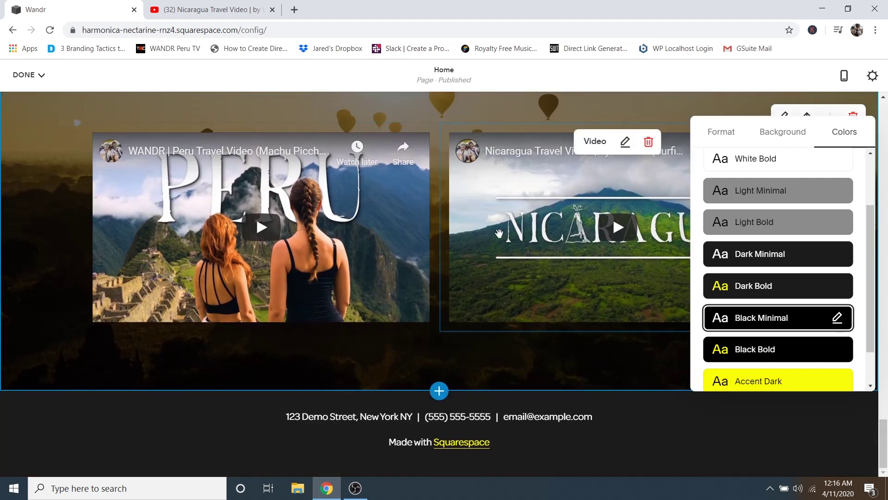
scroll(589, 292, up, 3)
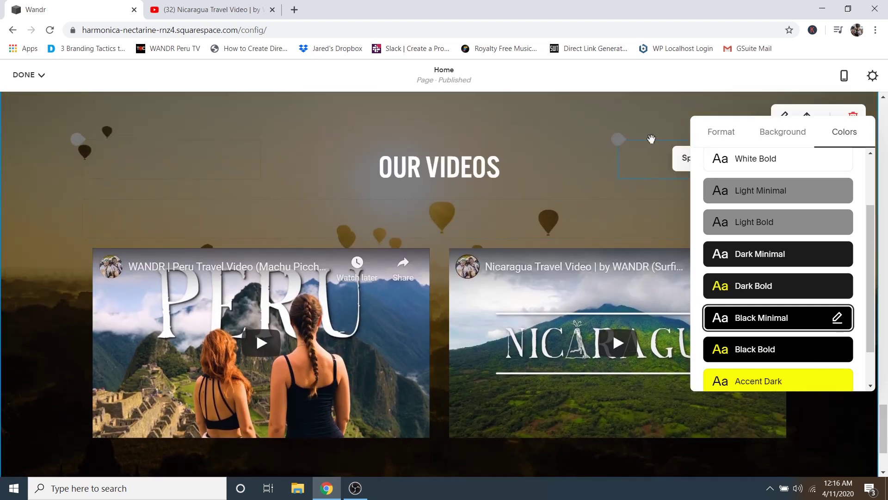
click(650, 139)
scroll(463, 236, up, 3)
scroll(573, 228, up, 1)
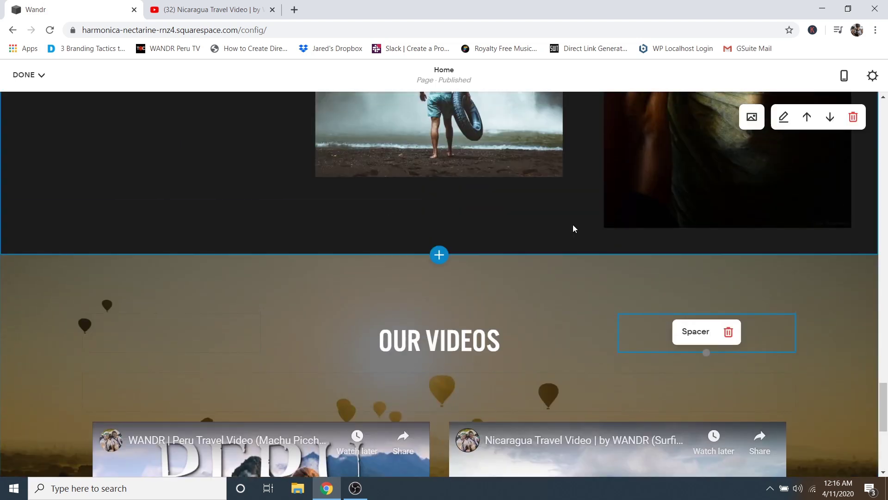
scroll(644, 282, down, 3)
scroll(644, 282, down, 3)
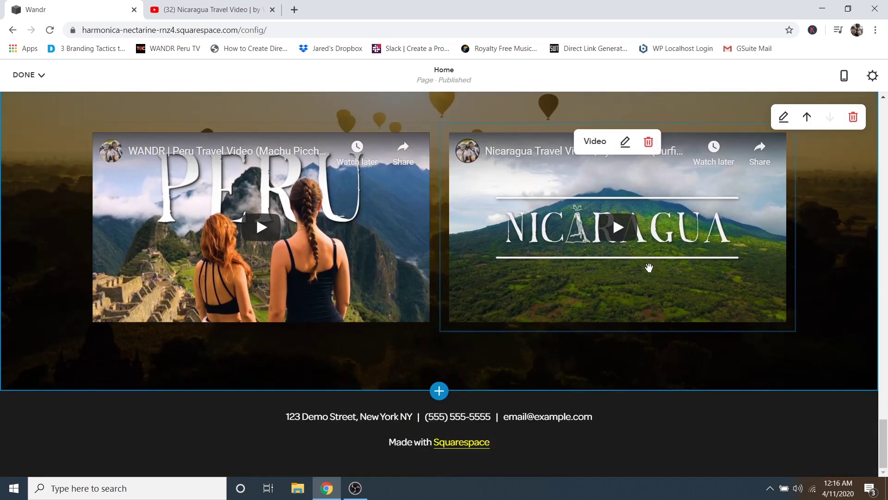
scroll(749, 176, up, 3)
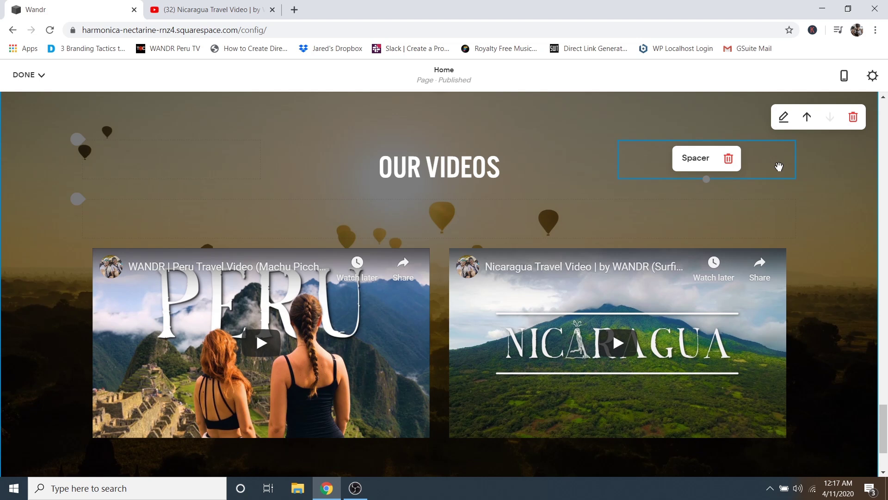
scroll(766, 176, down, 3)
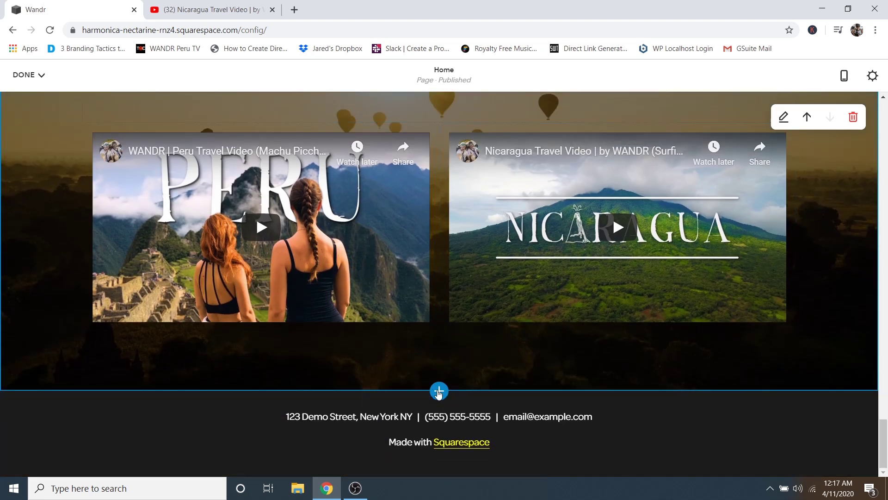
- Insert the first Contact layout, with contact details and a Name/Email/Message form, below OUR VIDEOS
click(438, 391)
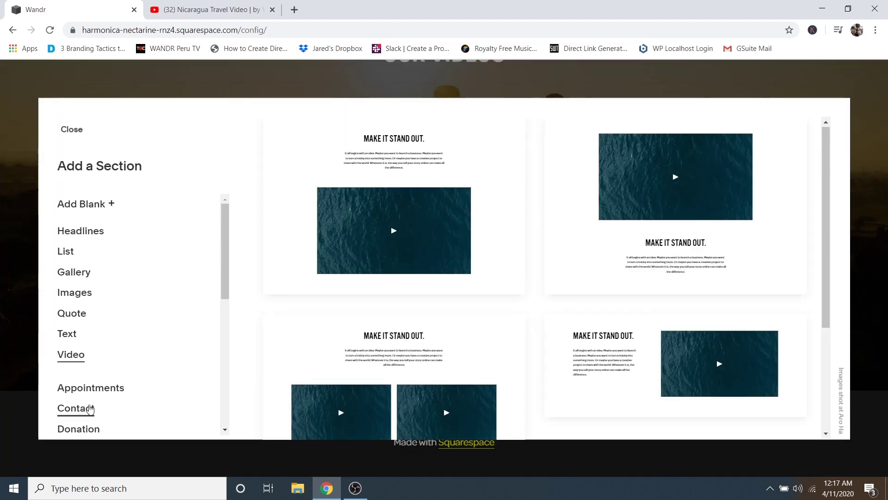
click(86, 411)
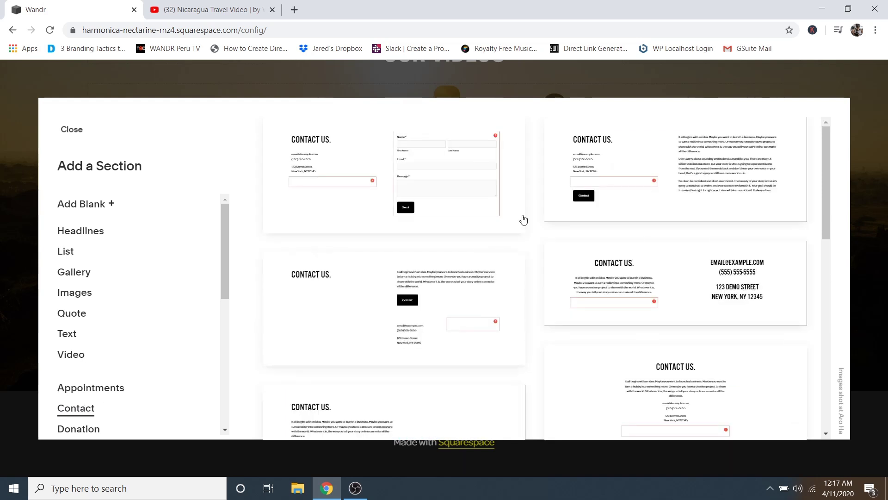
scroll(693, 318, down, 5)
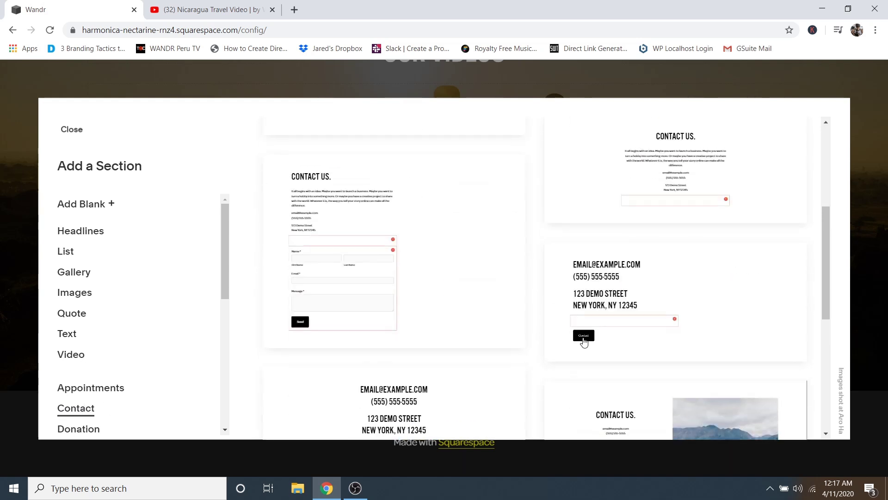
scroll(657, 354, down, 4)
scroll(536, 338, up, 10)
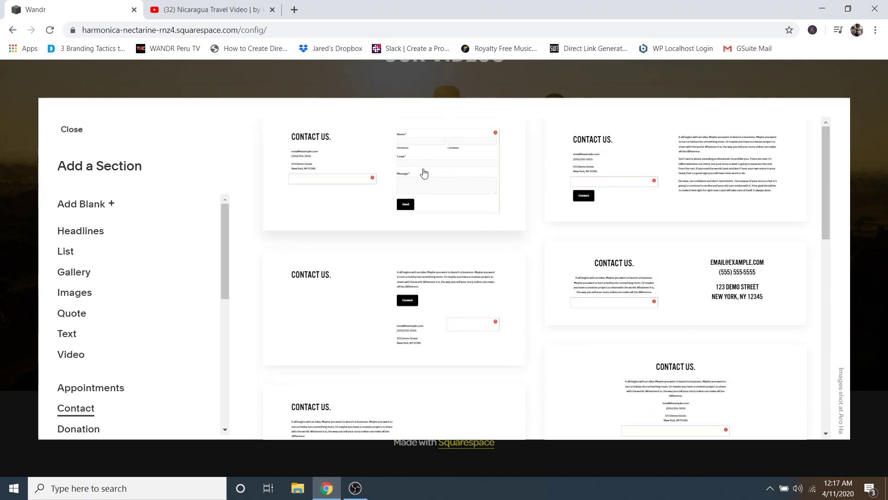
click(424, 167)
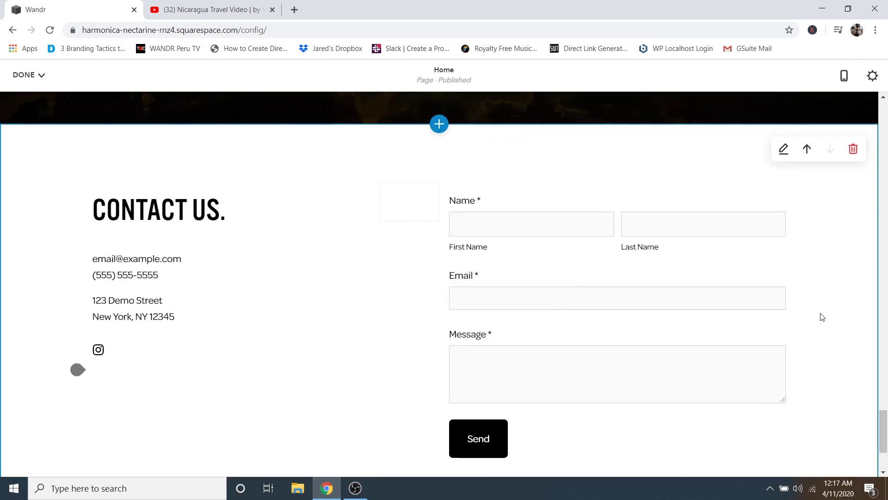
- Try the Dark Minimal colour theme on the contact section, then settle on Black Minimal
click(784, 150)
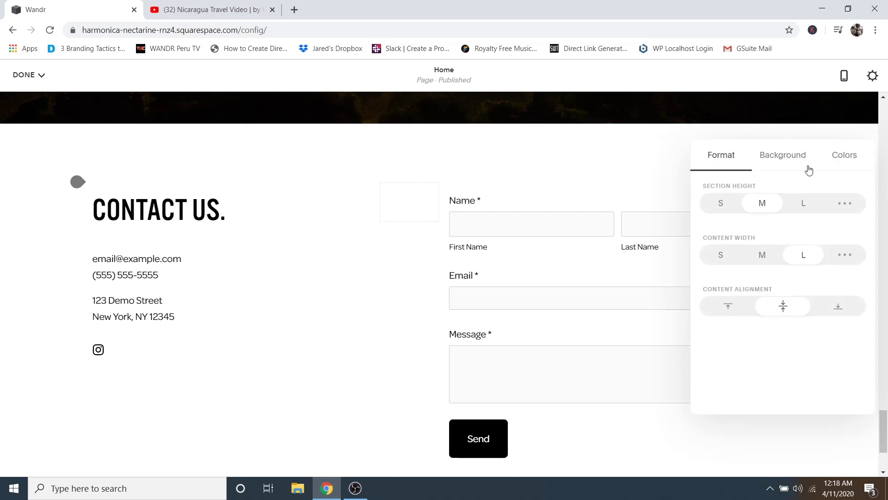
click(854, 159)
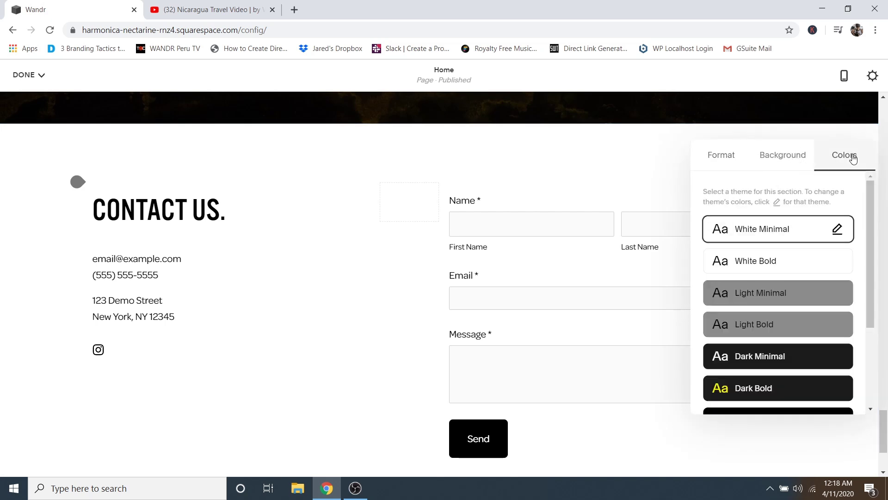
click(766, 358)
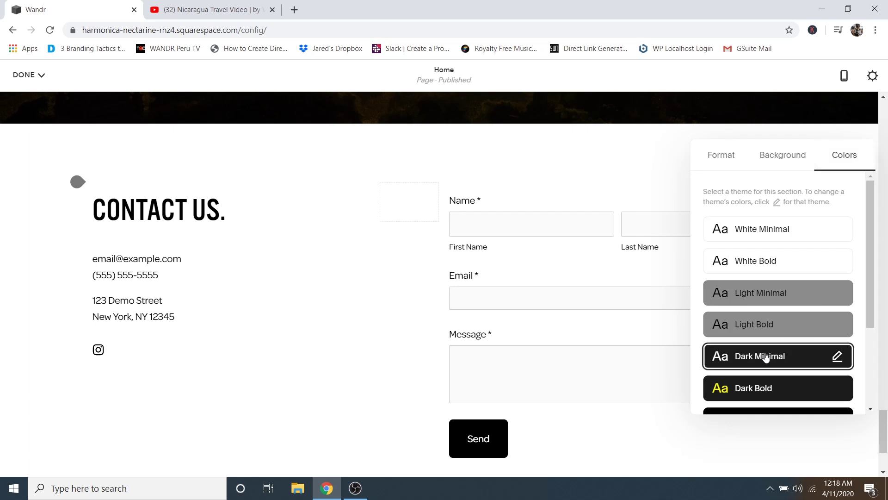
scroll(331, 282, down, 3)
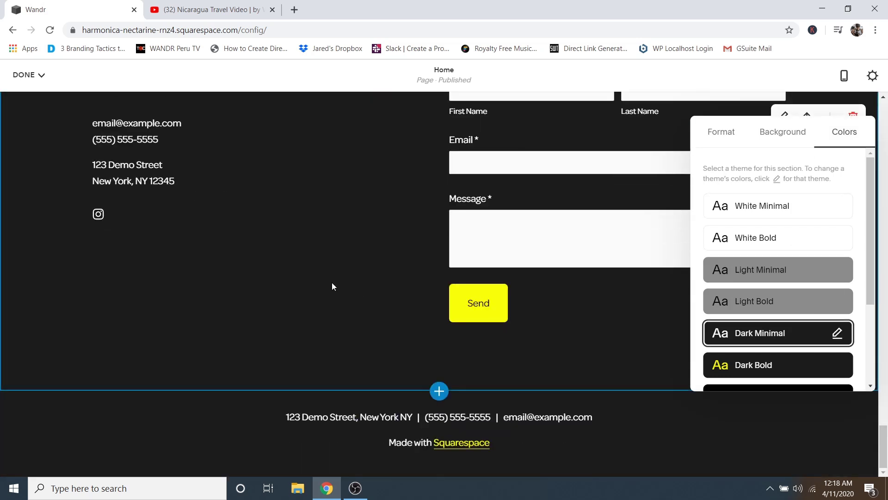
scroll(332, 282, up, 8)
scroll(382, 288, down, 8)
scroll(757, 336, down, 3)
click(757, 338)
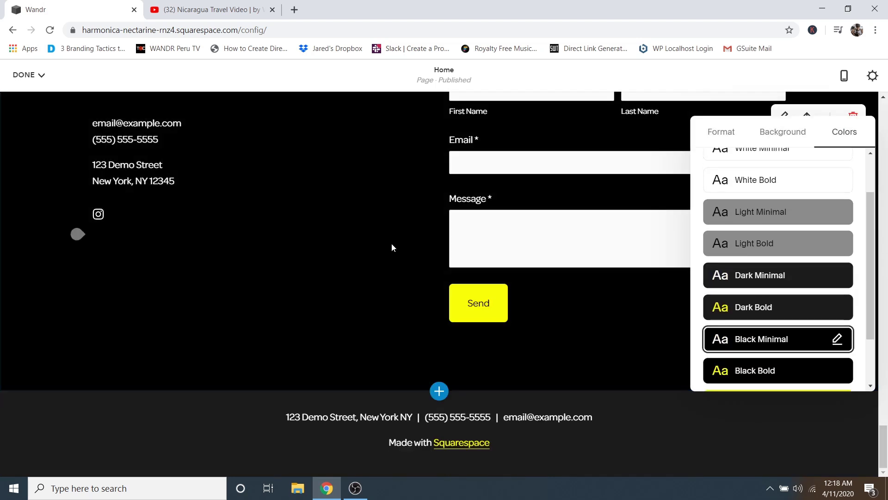
scroll(341, 243, up, 3)
scroll(341, 244, up, 5)
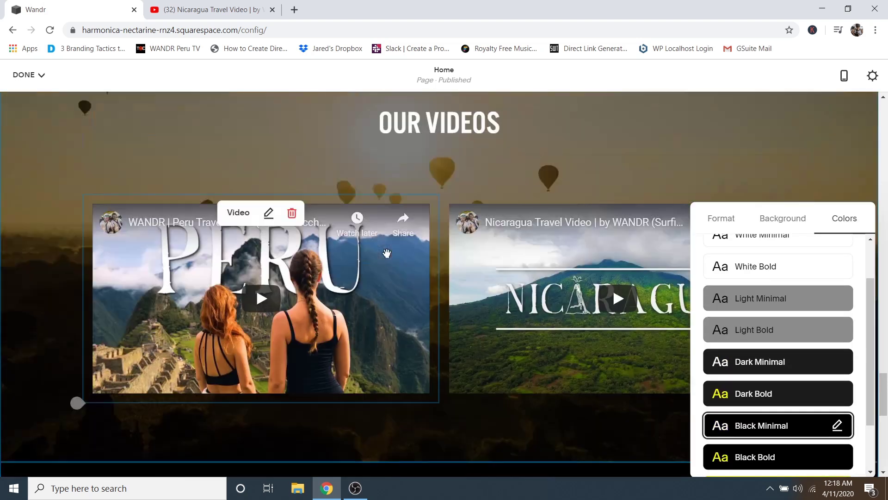
scroll(340, 243, down, 4)
scroll(75, 291, down, 5)
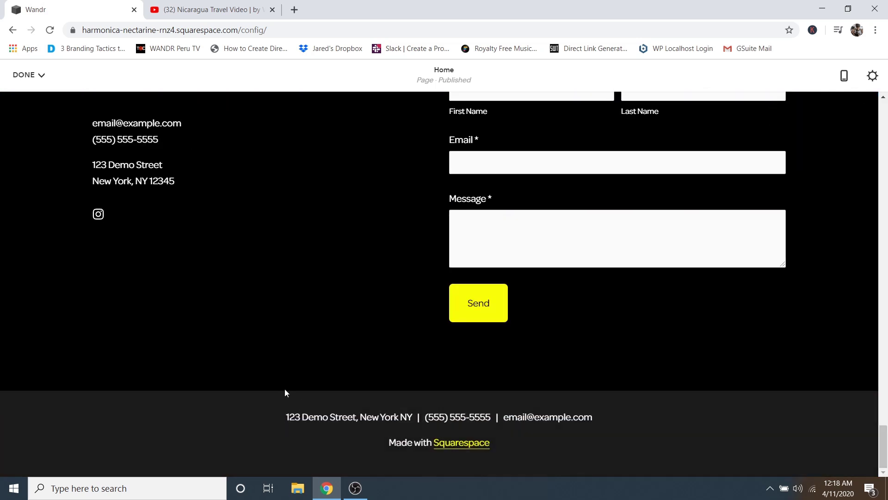
scroll(337, 367, up, 4)
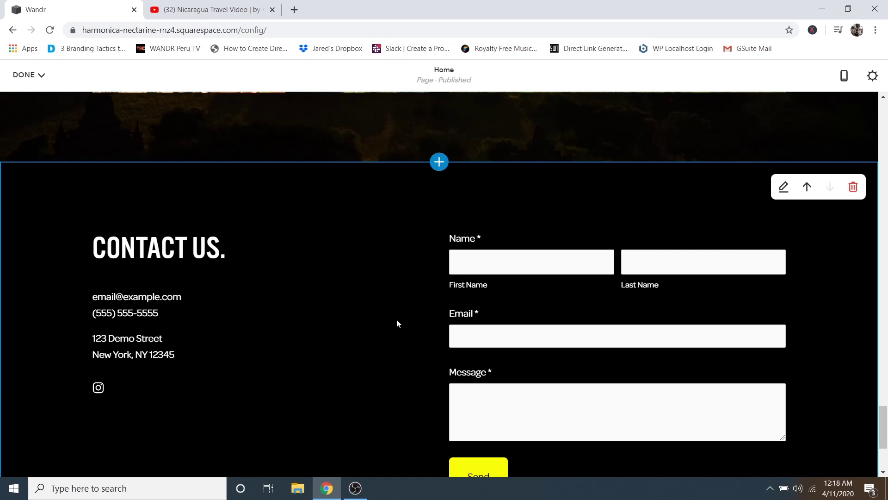
- In the contact form's settings, replace 'New' with 'Wandr Contact' in the form name
double_click(142, 251)
click(146, 251)
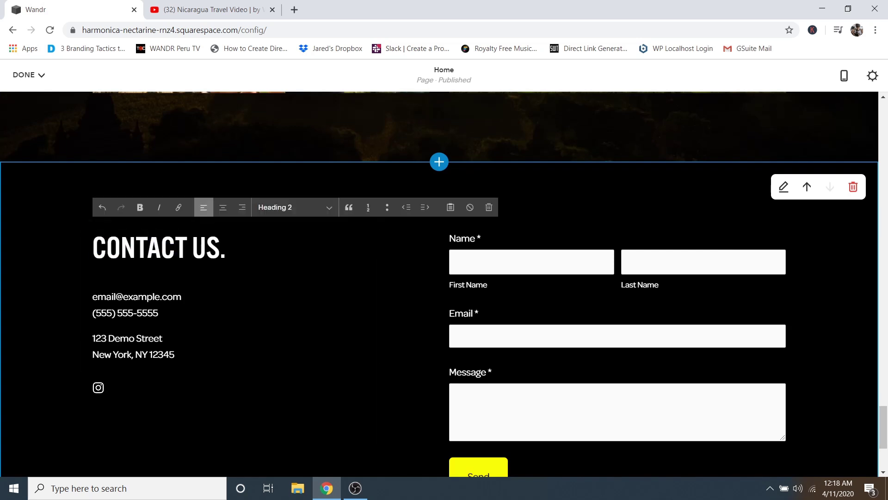
click(136, 313)
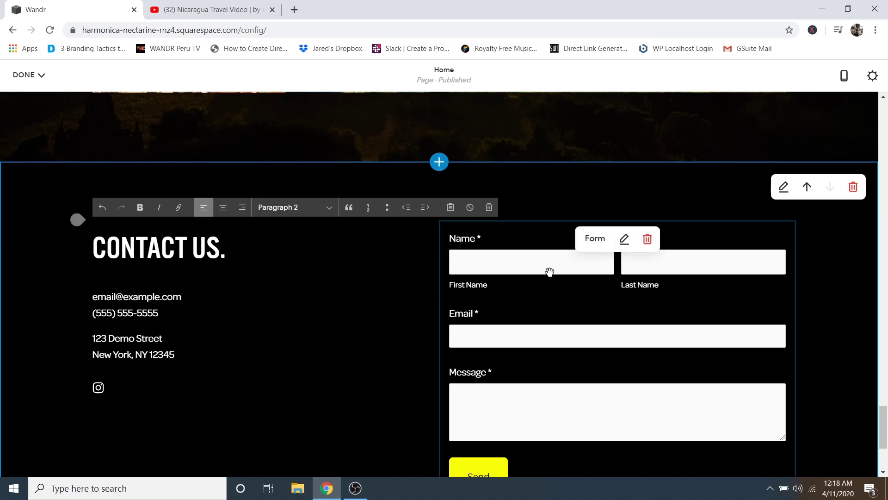
scroll(601, 240, down, 1)
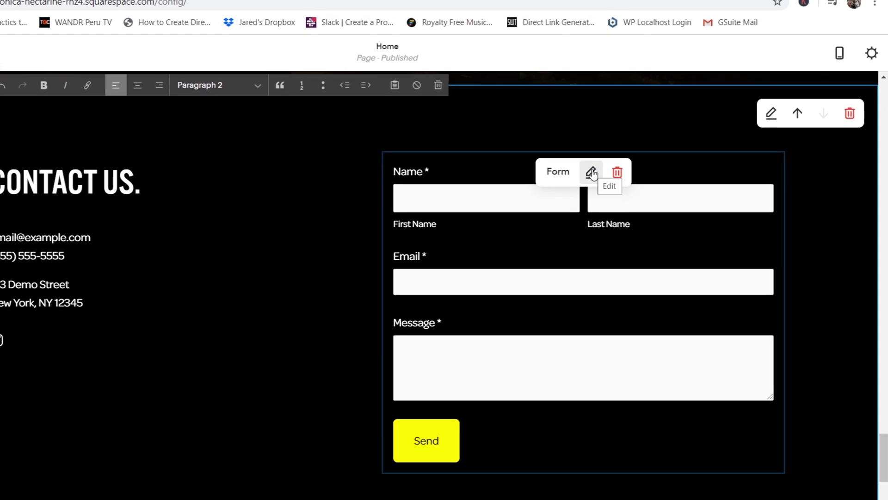
click(582, 171)
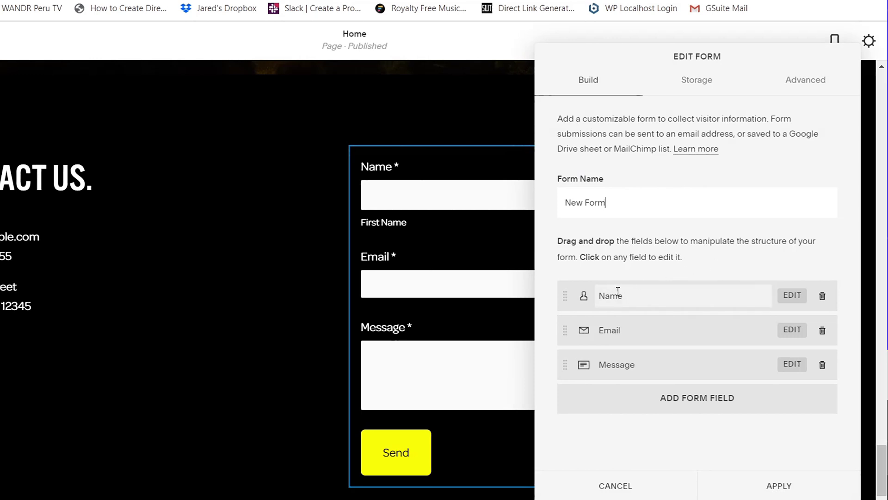
click(634, 337)
click(635, 364)
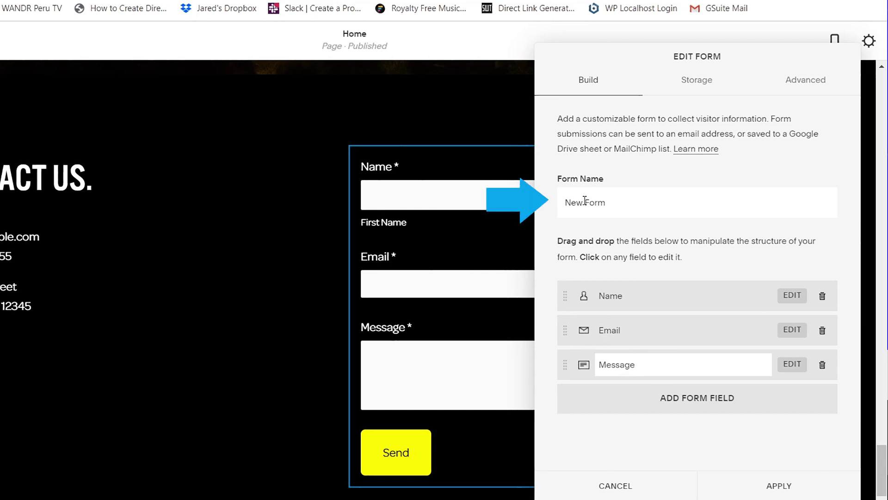
drag(584, 203, 570, 199)
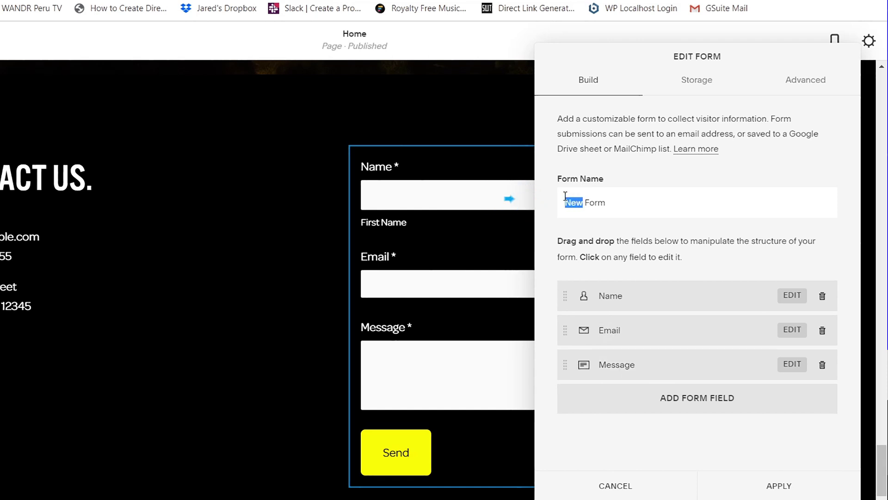
key(BackSpace)
text(Wandr Contact)
triple_click(593, 202)
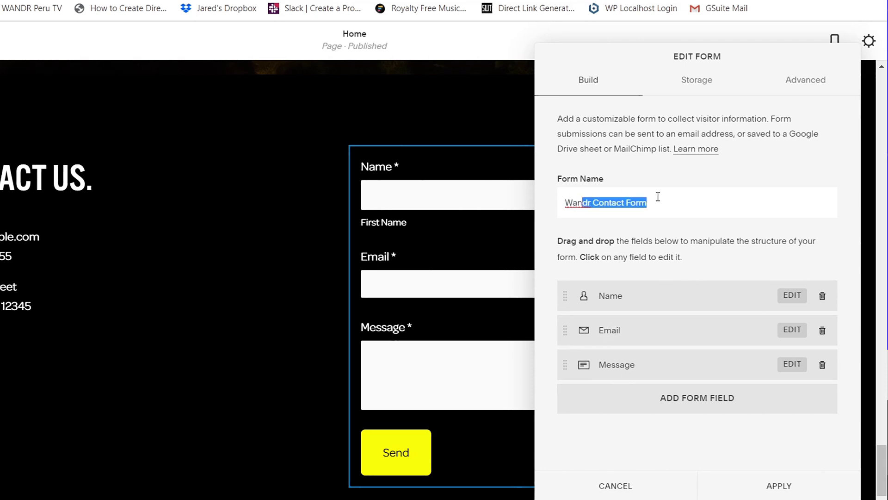
click(659, 199)
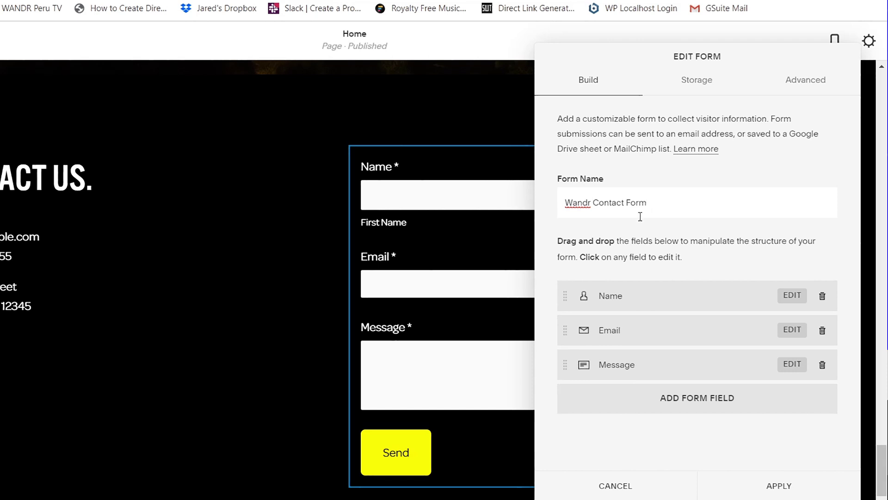
- Add a Phone field to the form, move it under Name, and leave it optional
click(696, 403)
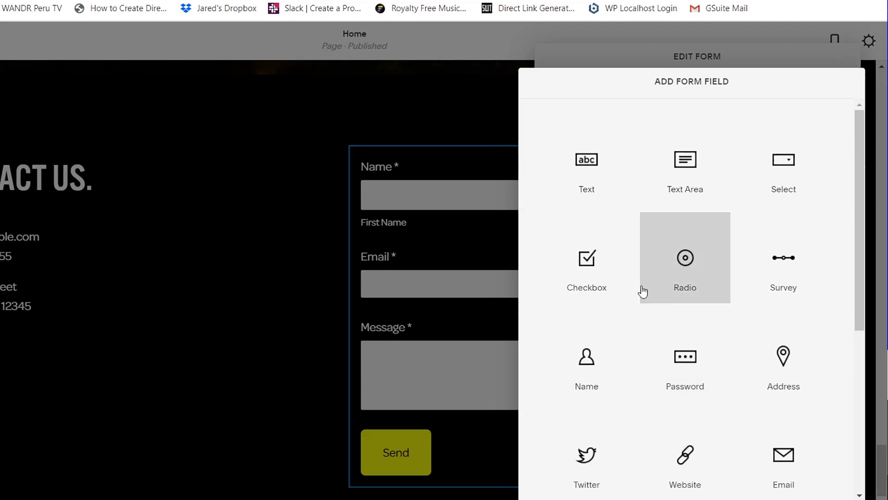
scroll(643, 292, down, 5)
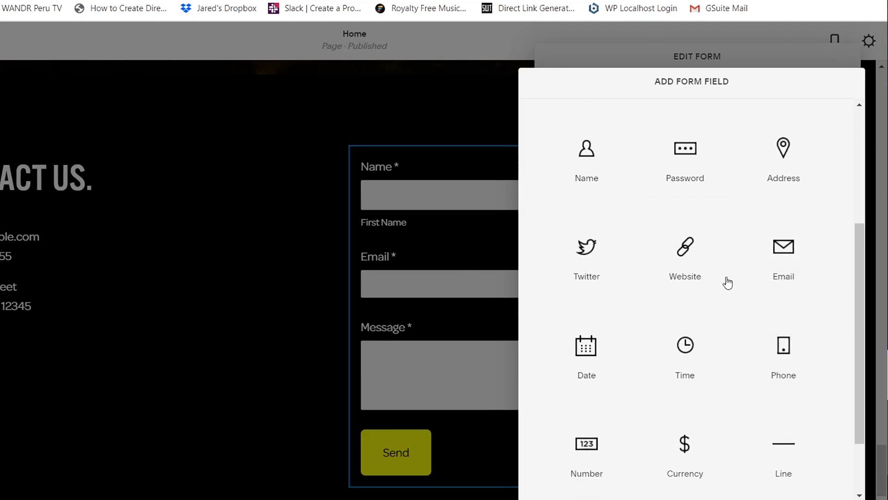
scroll(713, 278, down, 2)
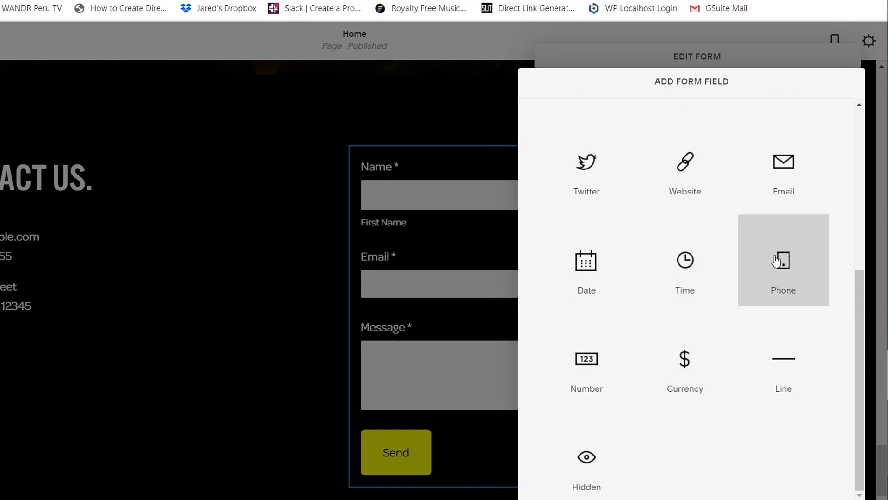
click(797, 259)
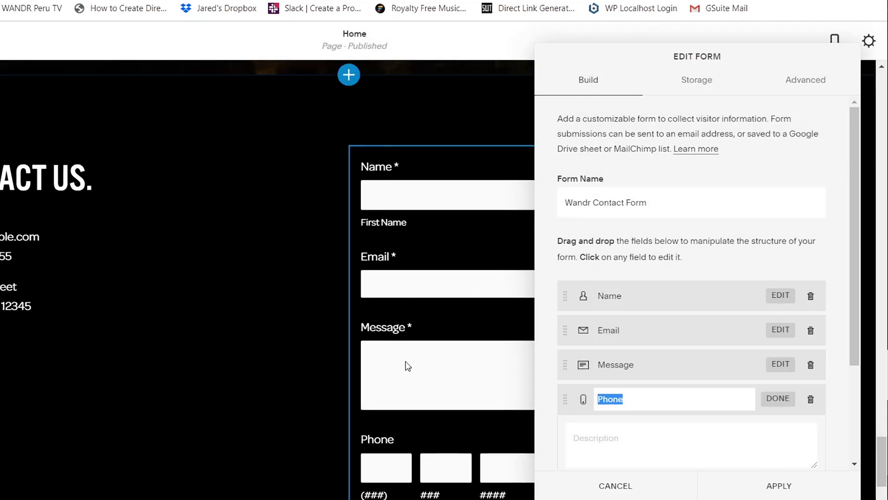
scroll(456, 413, down, 3)
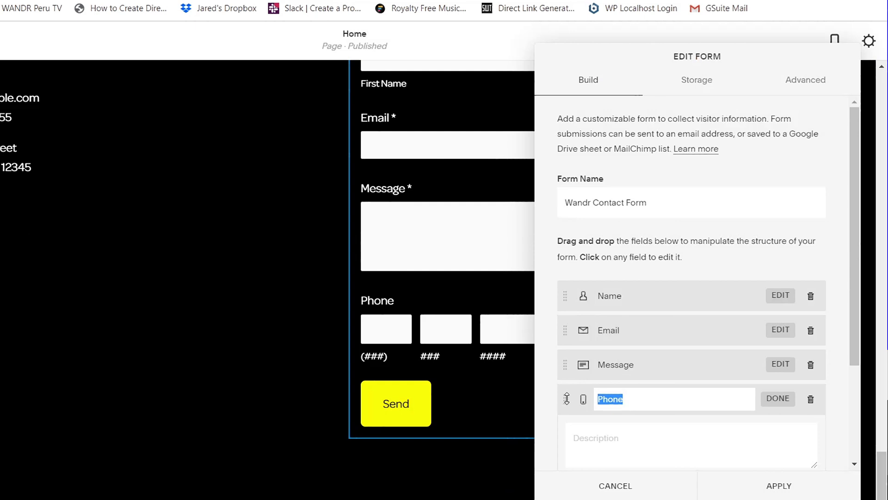
drag(566, 398, 566, 330)
scroll(515, 391, up, 1)
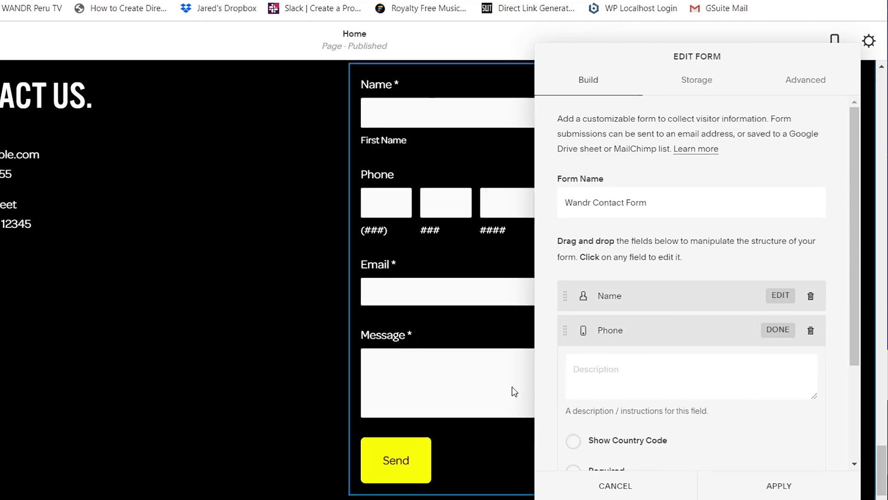
scroll(514, 391, up, 2)
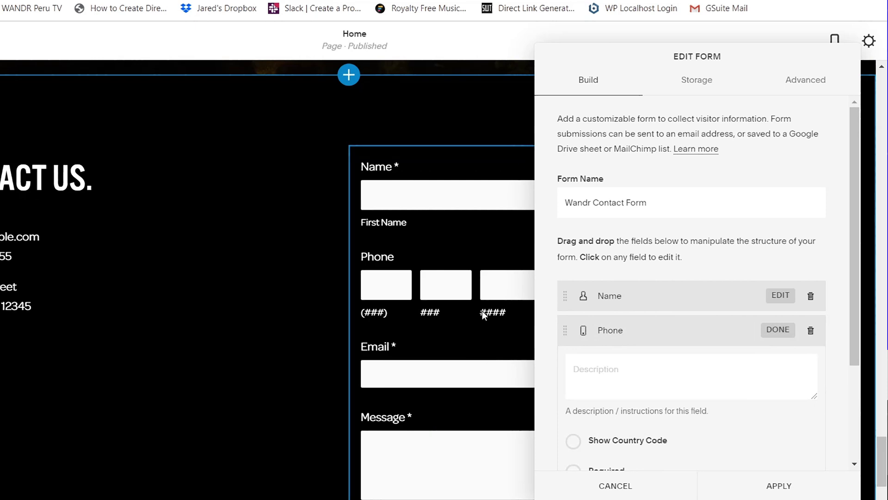
scroll(692, 316, down, 3)
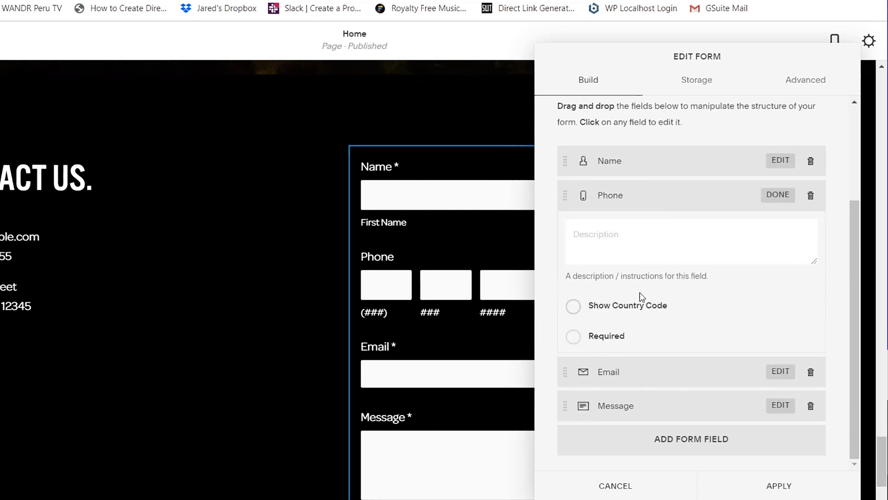
click(602, 337)
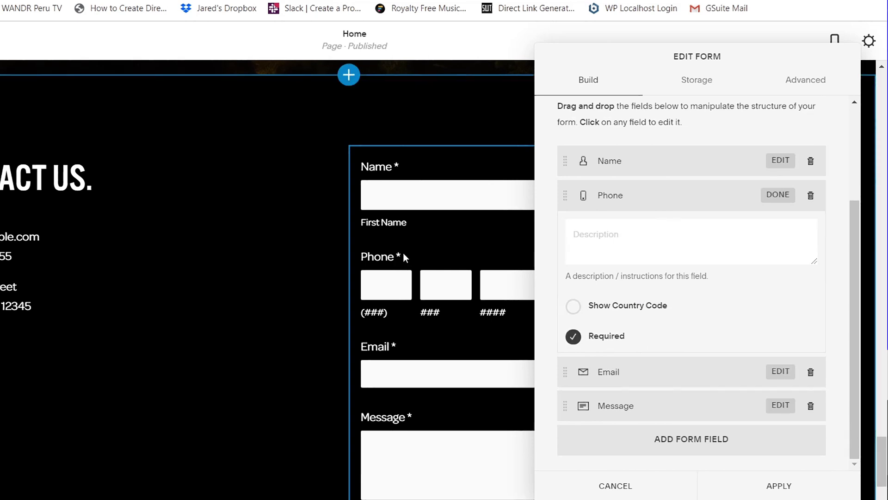
click(573, 337)
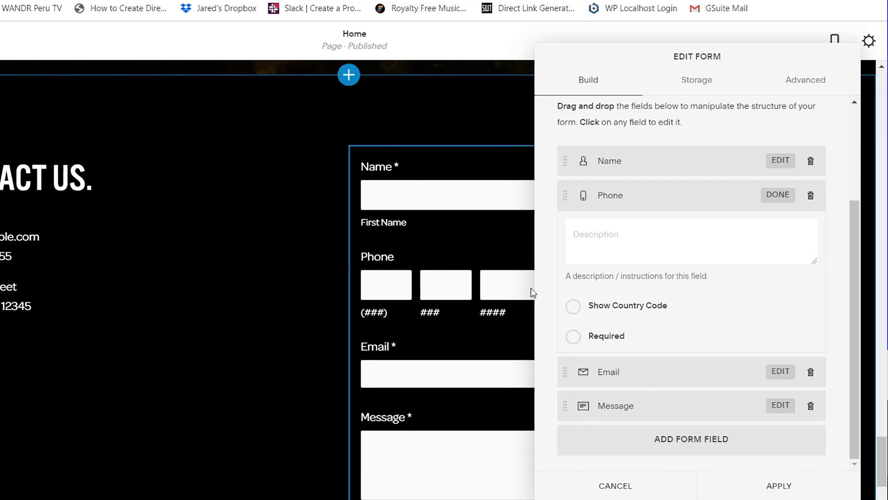
scroll(708, 350, up, 3)
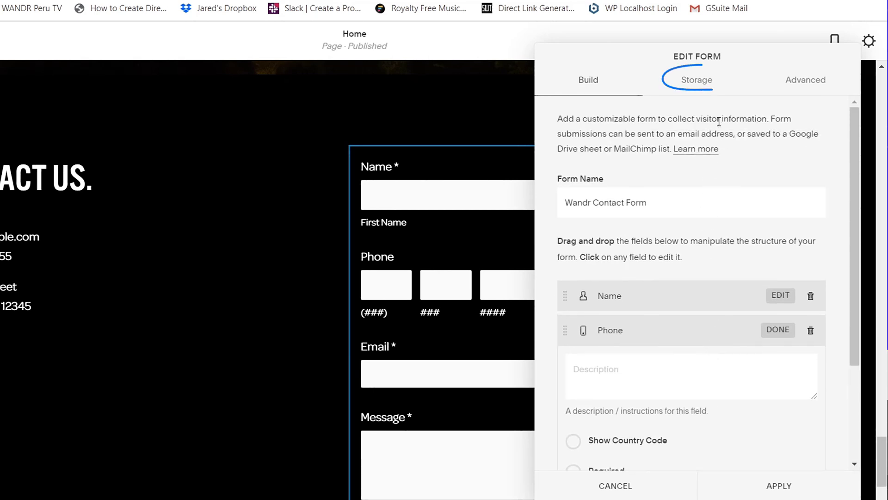
- Show the form's Storage options: Email Address, Mailchimp, Zapier and Google Drive
click(702, 85)
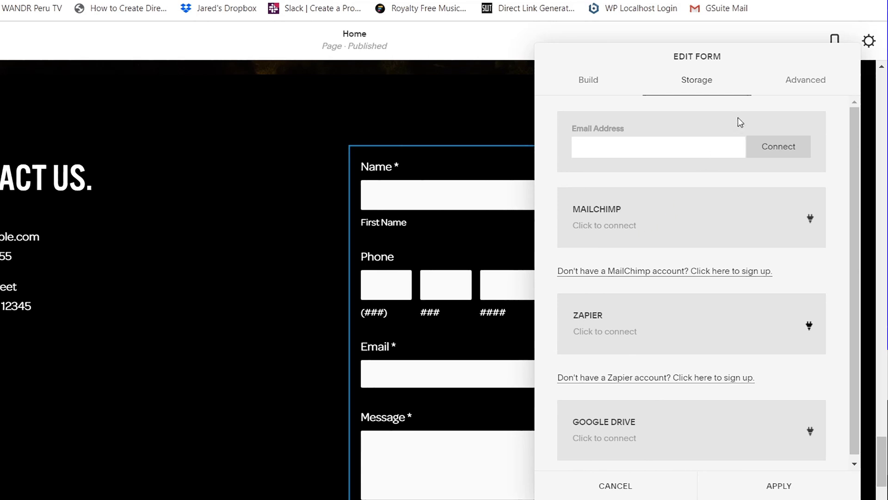
- Set the post-submit message to 'Thank you! Your message has been sent!' and apply
click(811, 84)
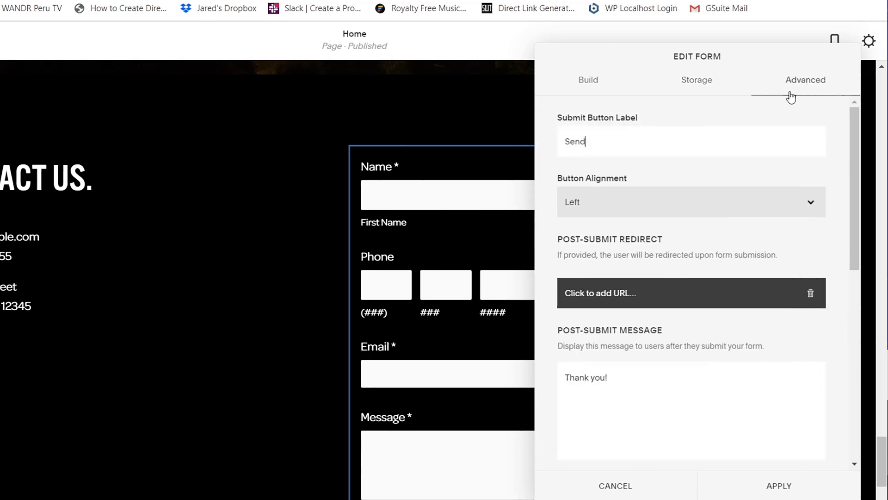
scroll(367, 260, down, 3)
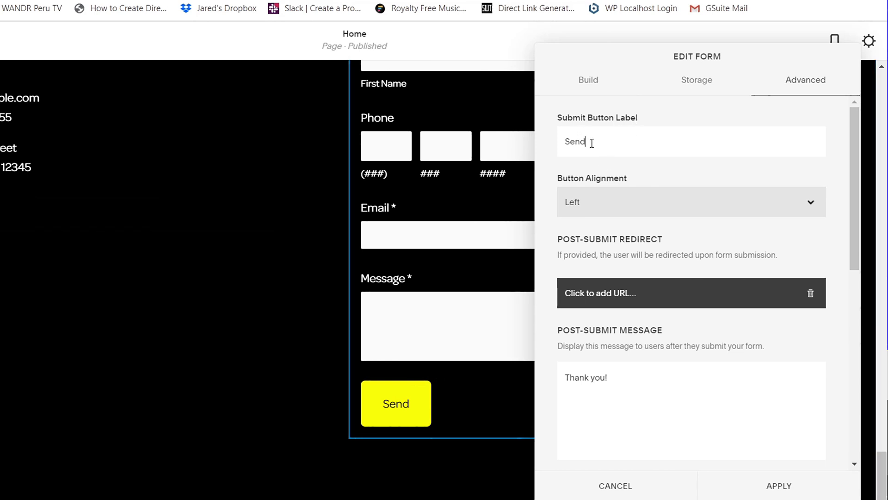
click(627, 377)
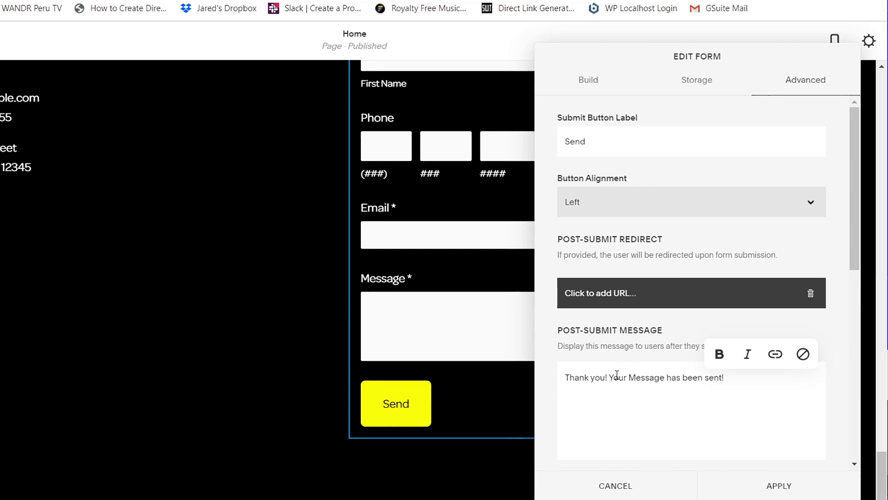
text(m)
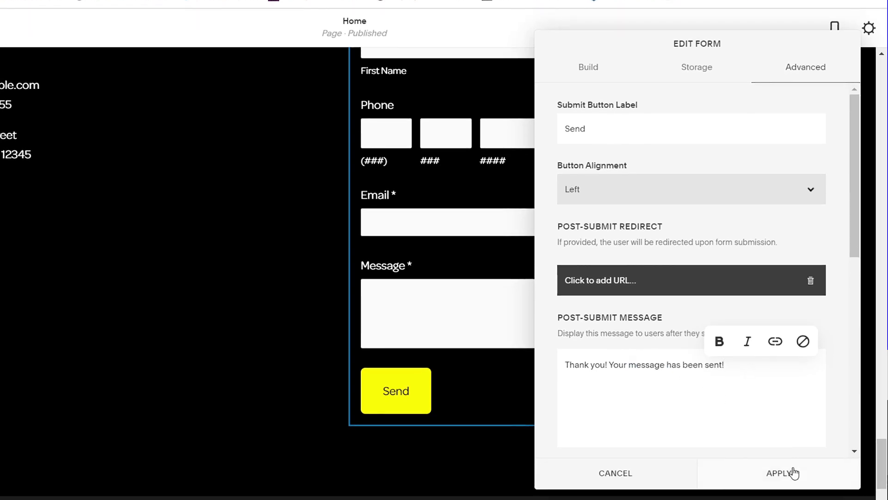
click(778, 474)
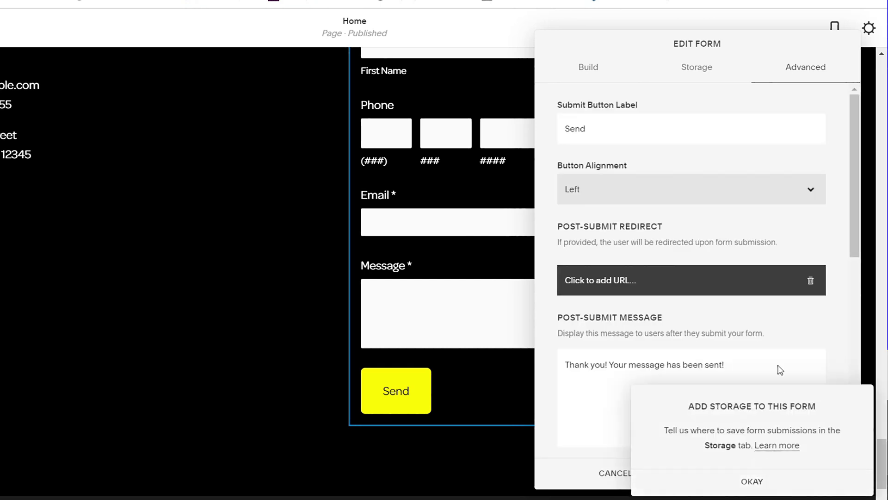
- Dismiss the add-storage reminder and apply the contact form changes
click(754, 481)
click(772, 473)
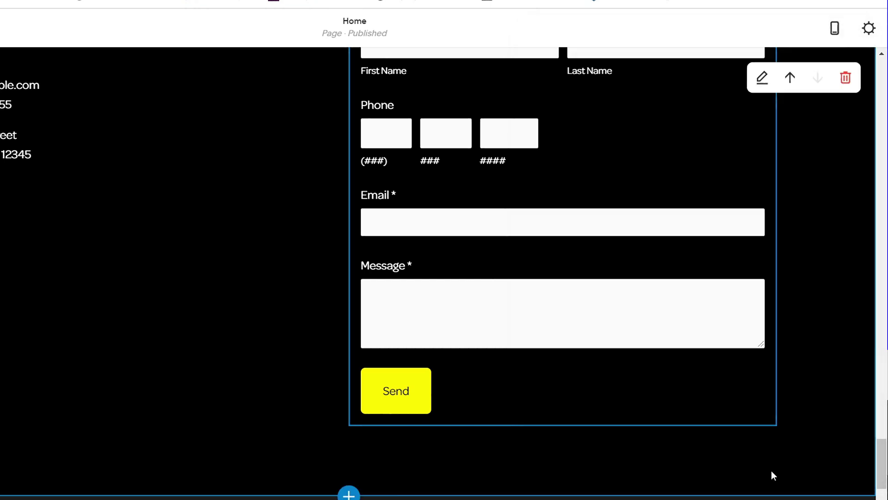
scroll(694, 467, down, 2)
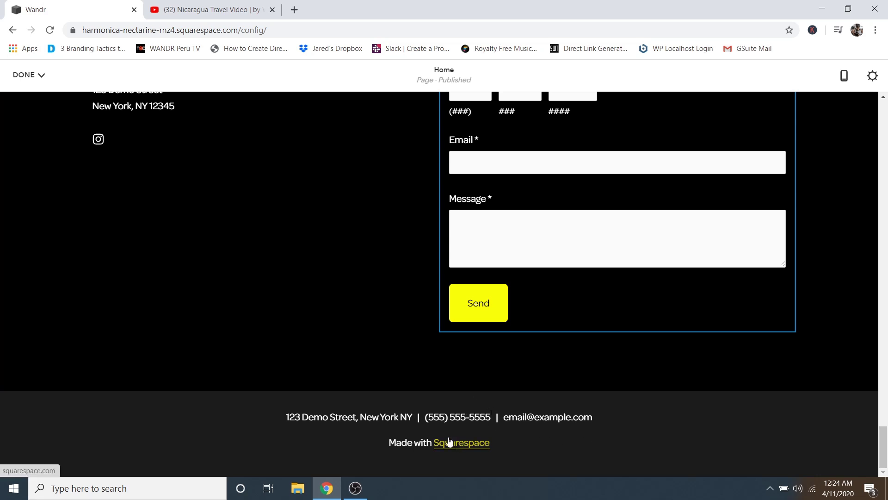
- Delete the 'Made with Squarespace' line from the footer text, keeping the contact-details line
mouse_move(440, 418)
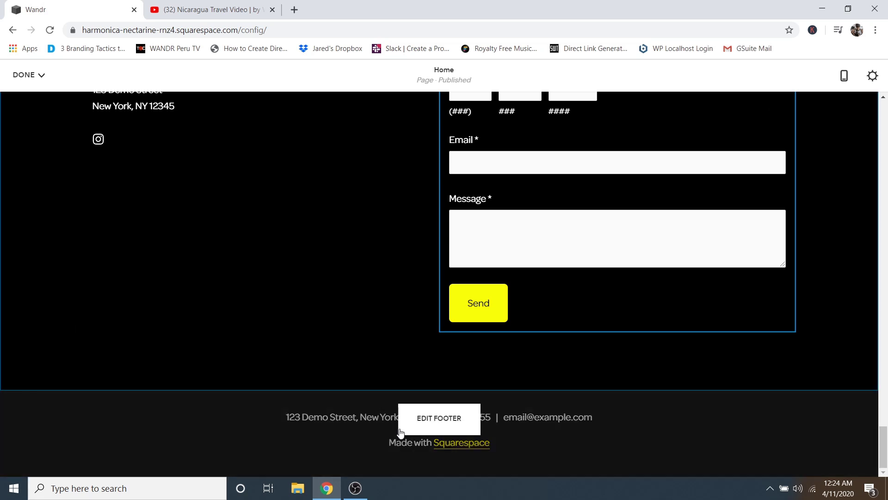
click(441, 419)
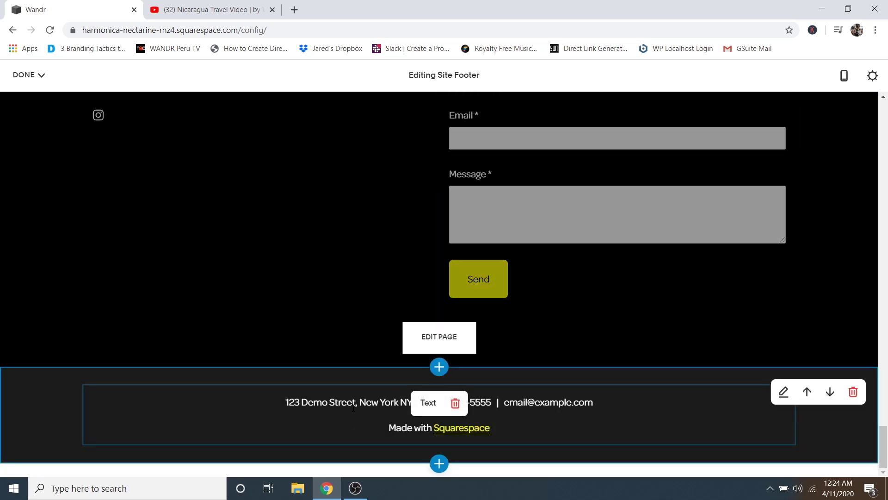
click(354, 407)
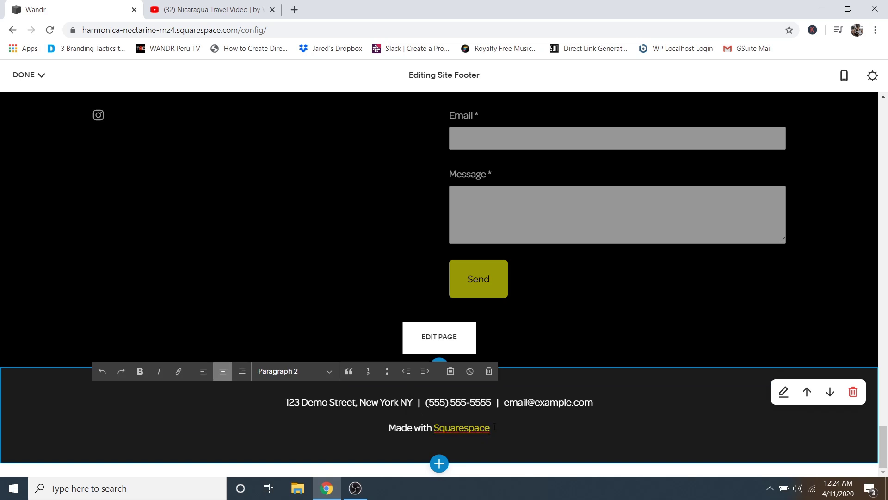
drag(491, 428, 384, 430)
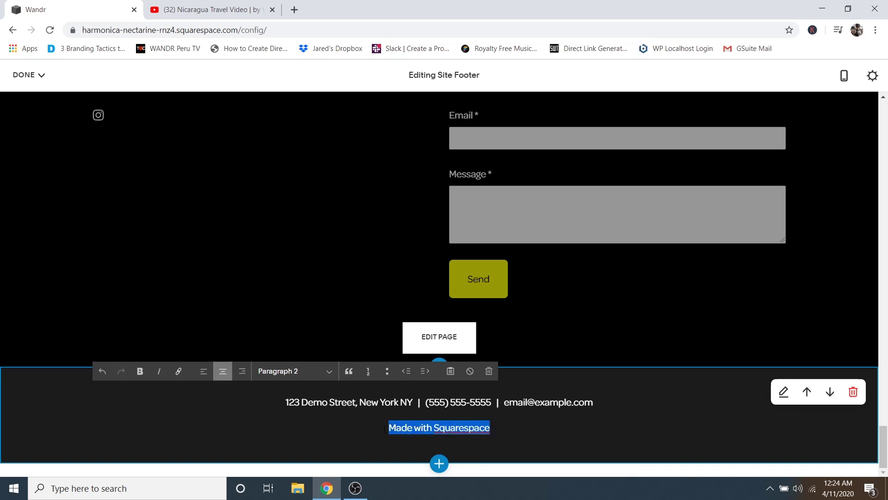
key(BackSpace)
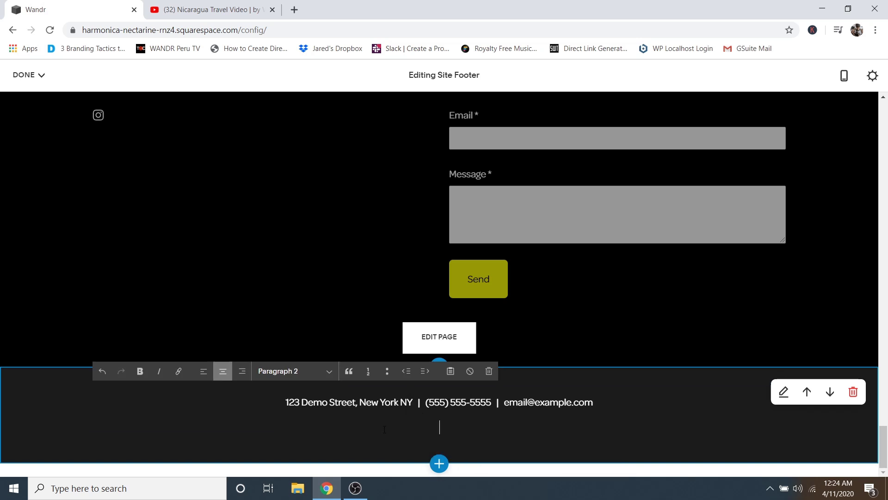
key(BackSpace)
click(400, 428)
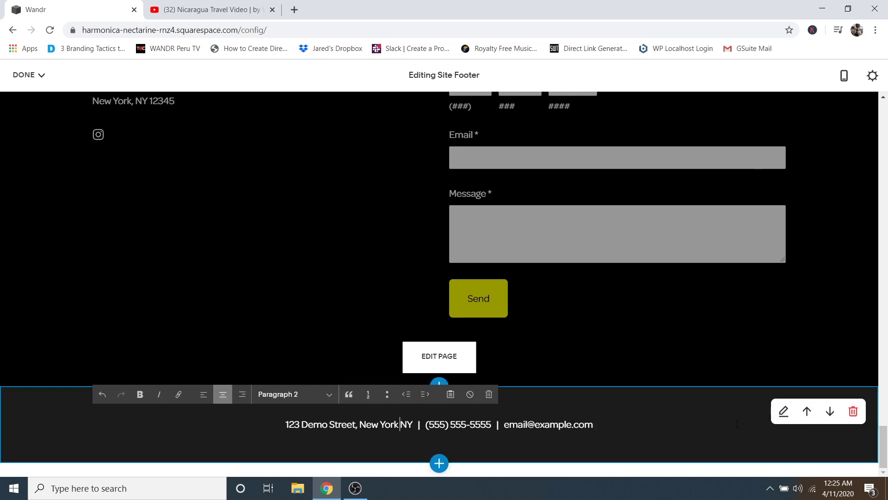
click(785, 411)
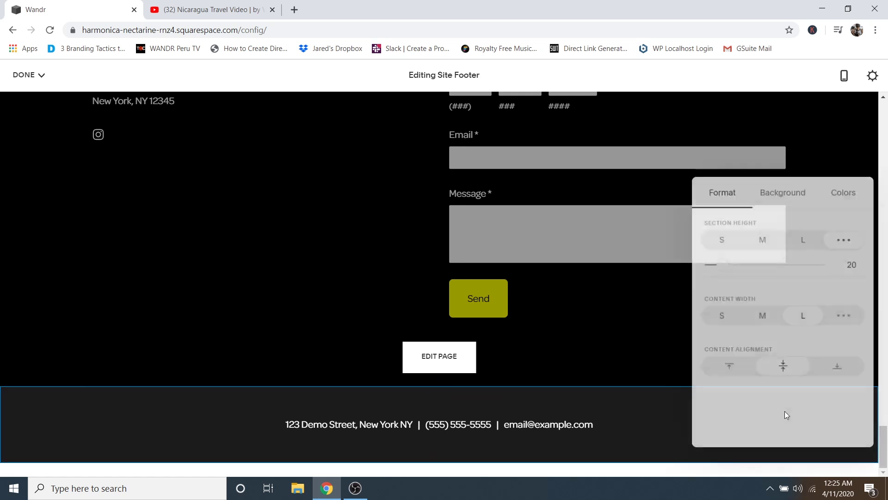
- Set a stock sunset grass photo as the footer background
click(786, 192)
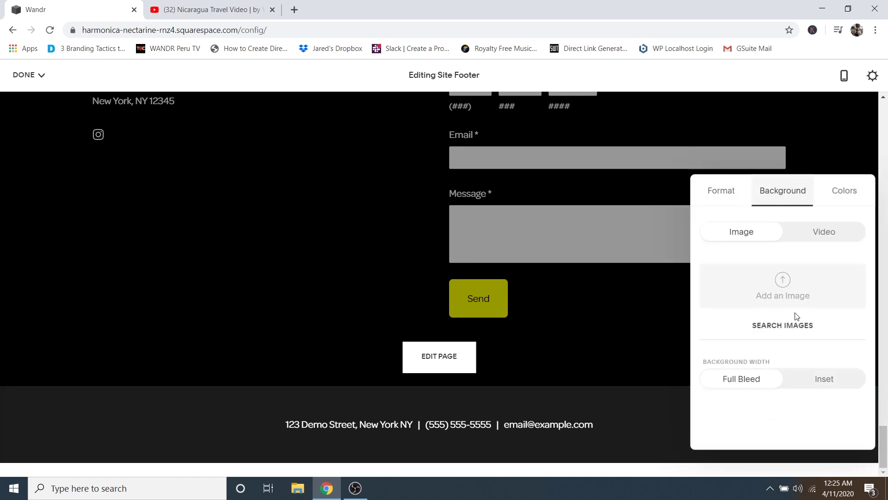
click(784, 327)
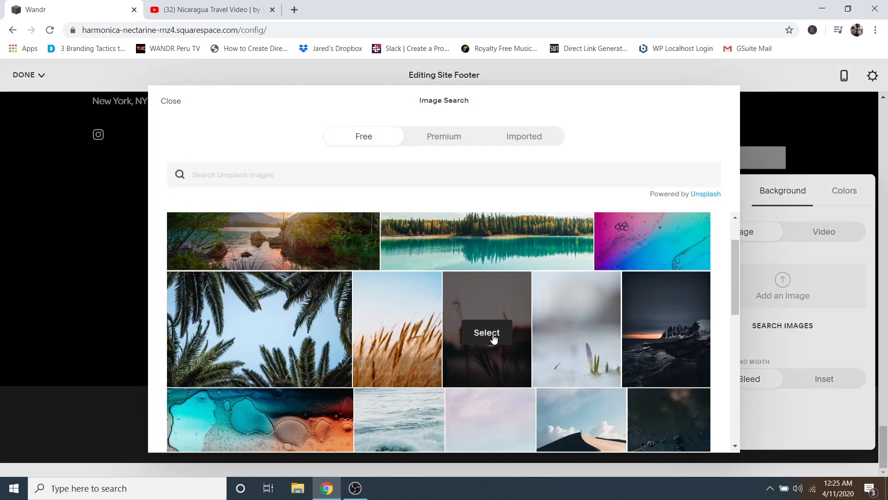
click(490, 337)
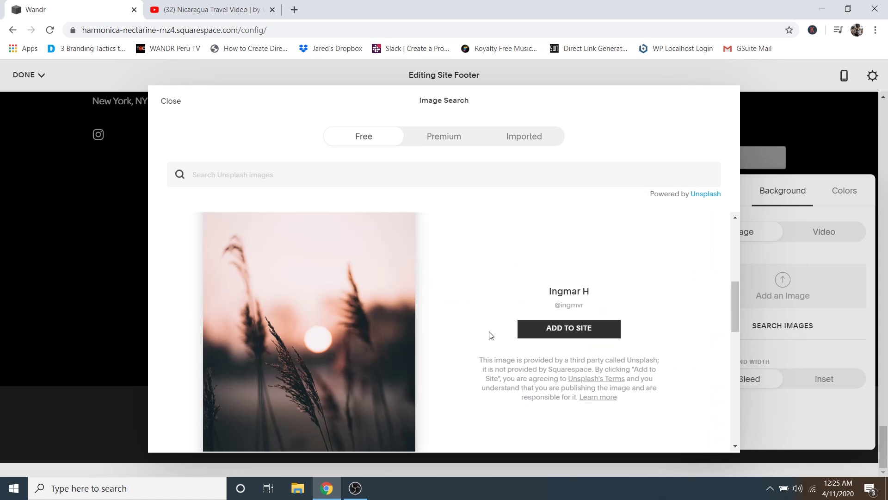
click(551, 331)
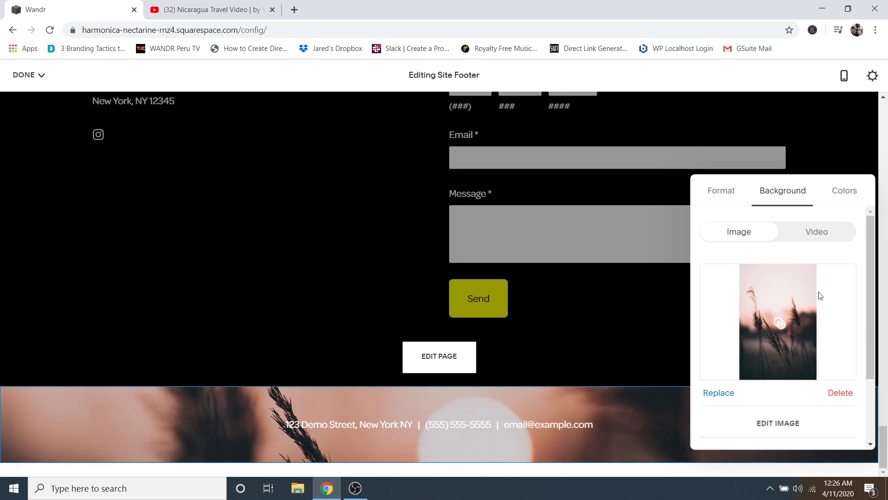
- Apply the Black Minimal colour theme to the footer
click(845, 194)
scroll(770, 389, down, 3)
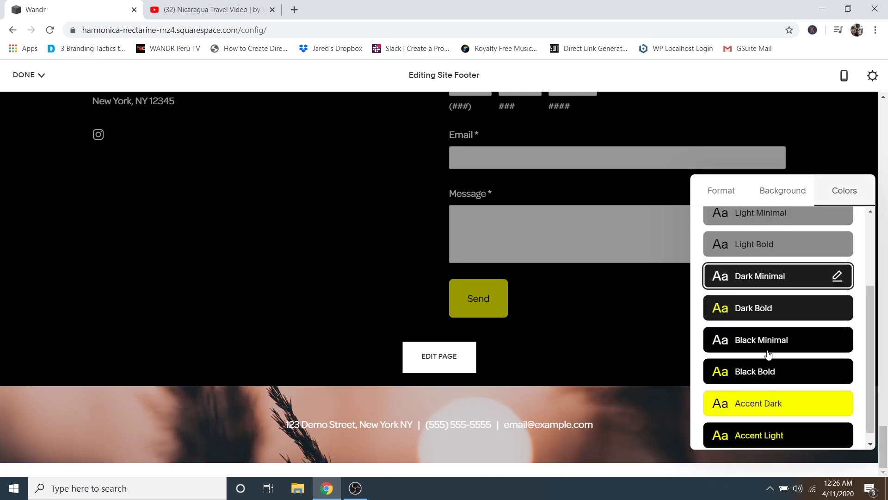
click(763, 345)
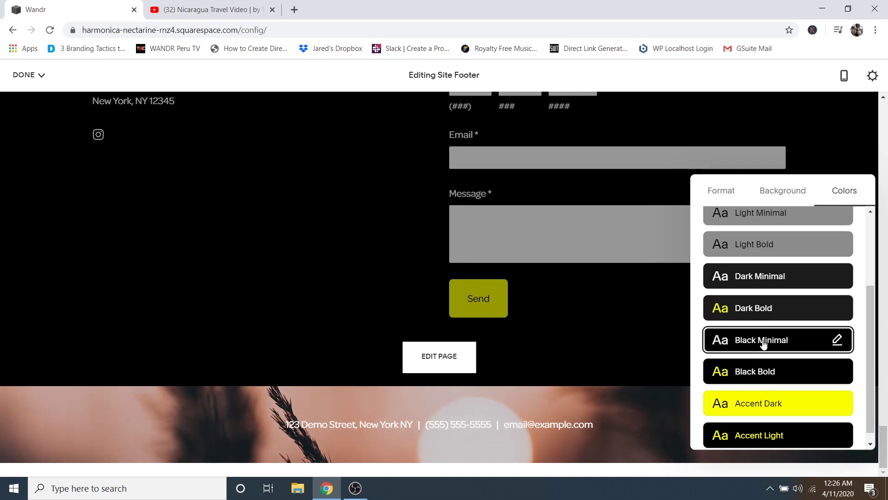
- Raise the footer background overlay opacity to 70%
click(782, 193)
scroll(835, 369, down, 2)
scroll(835, 369, down, 1)
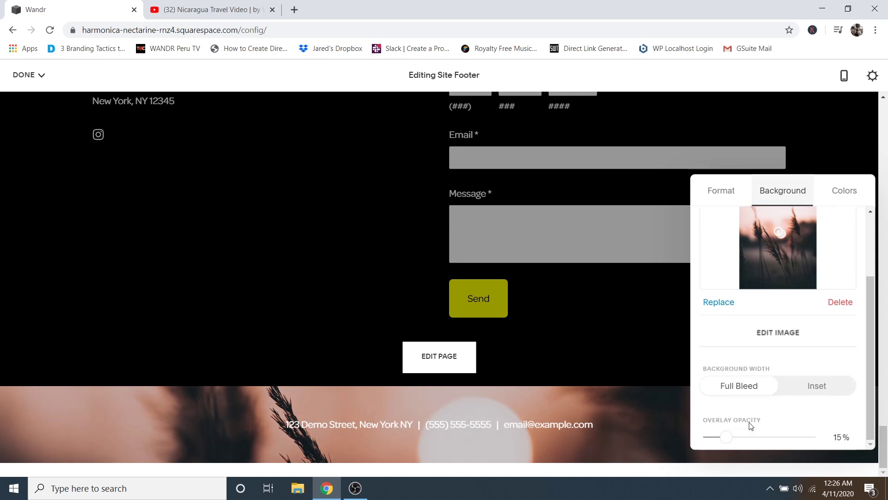
drag(729, 433, 787, 434)
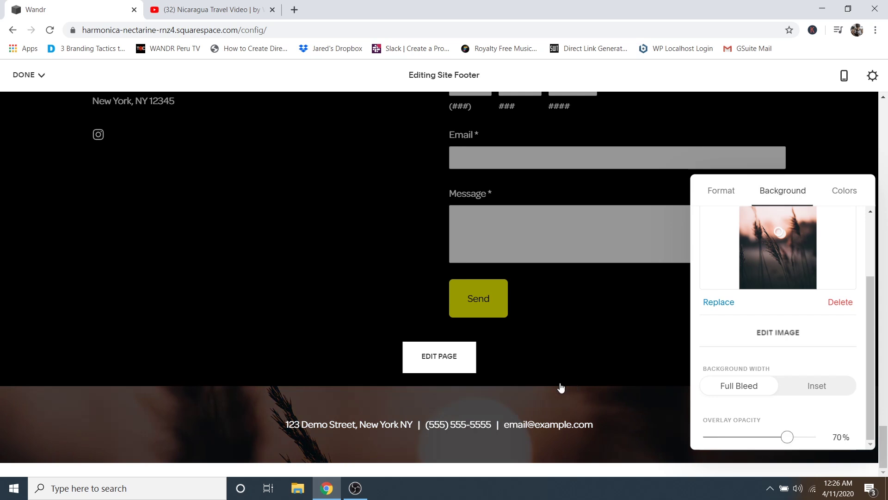
- Scroll through the page to review the black contact form and darkened footer
scroll(551, 409, up, 7)
scroll(550, 409, up, 4)
scroll(551, 410, down, 11)
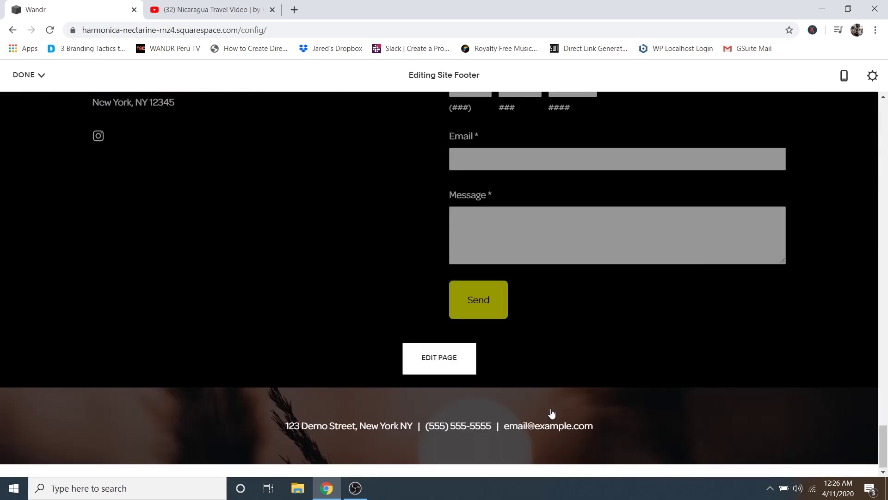
scroll(553, 411, up, 11)
scroll(555, 420, up, 12)
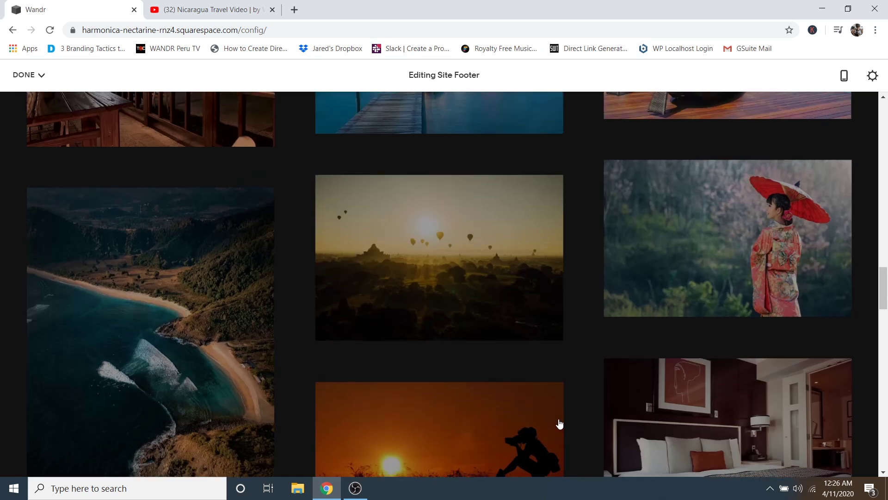
scroll(558, 422, down, 6)
scroll(560, 424, down, 12)
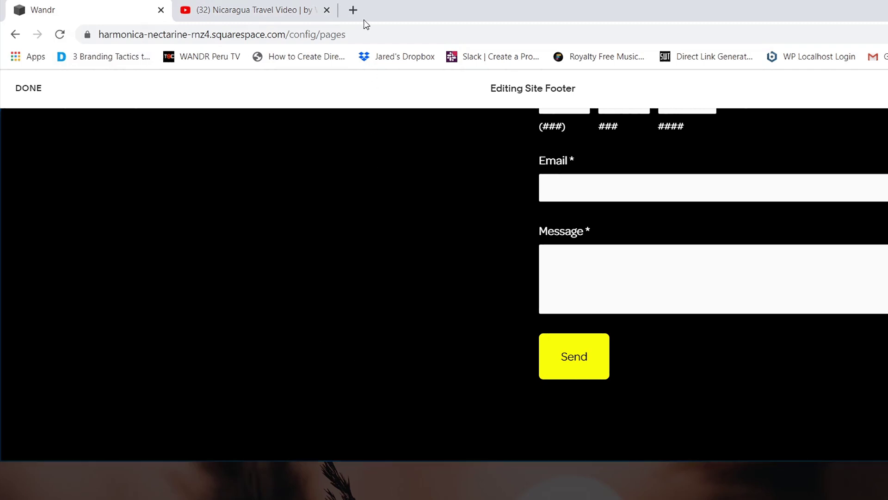
- Open logomakr.com in a new tab and close its intro video popup
click(353, 10)
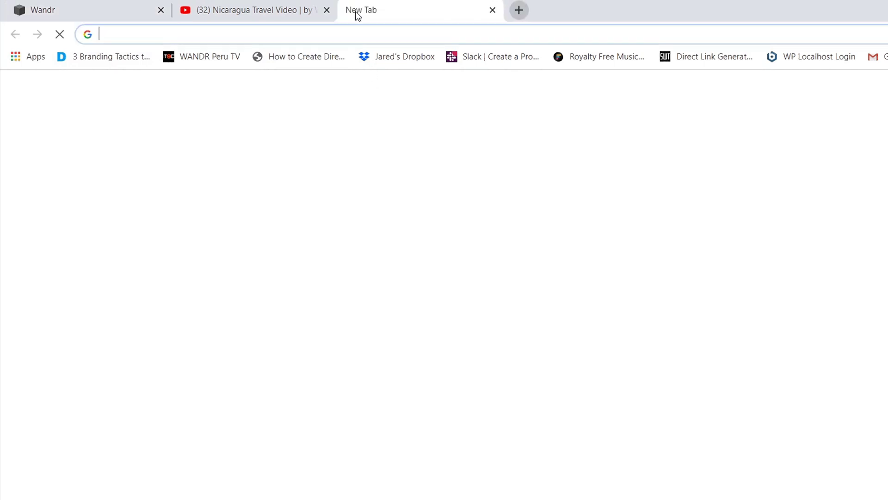
text(logomakr.com)
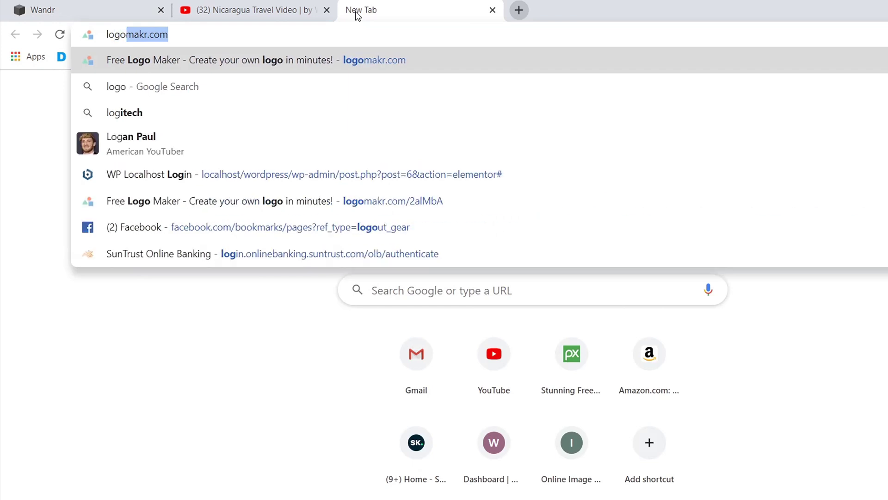
key(Return)
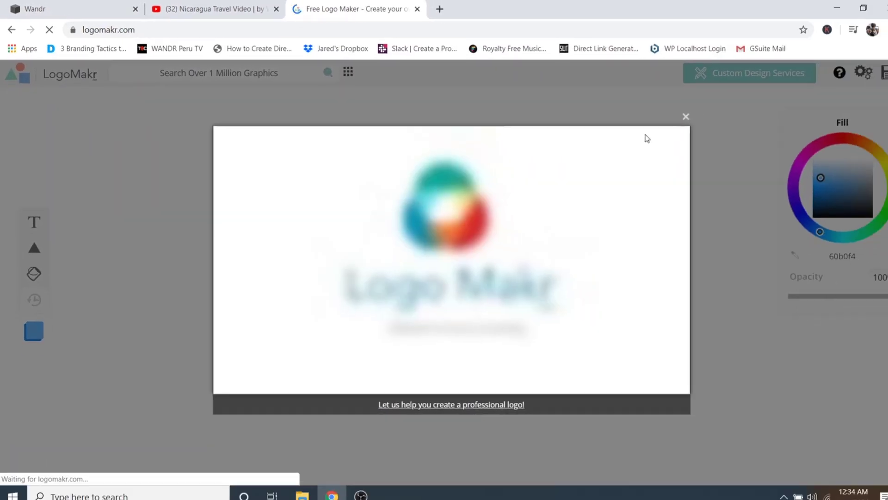
click(674, 116)
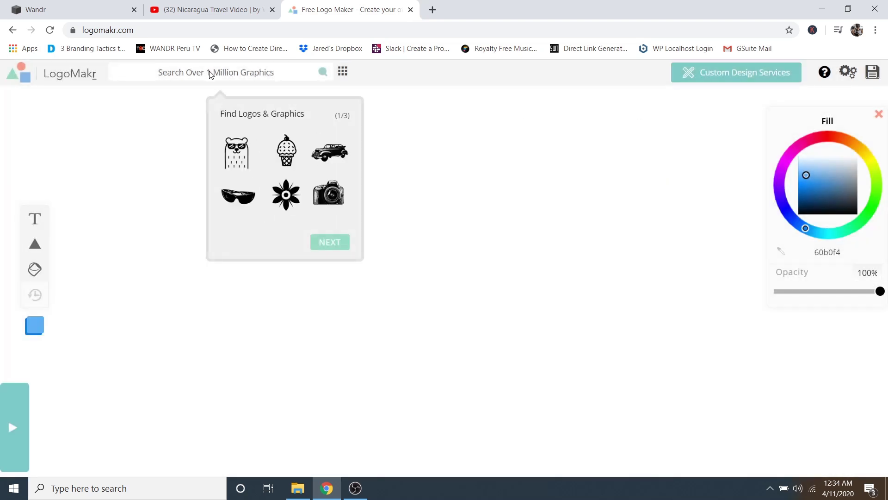
- Search 'compass', place a compass icon, enlarge it to about 505 px and centre it
click(208, 71)
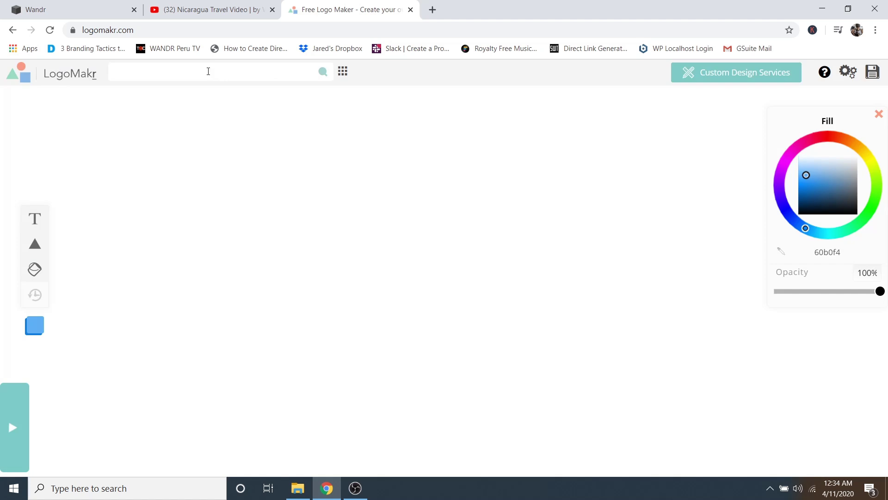
text(compass)
key(Return)
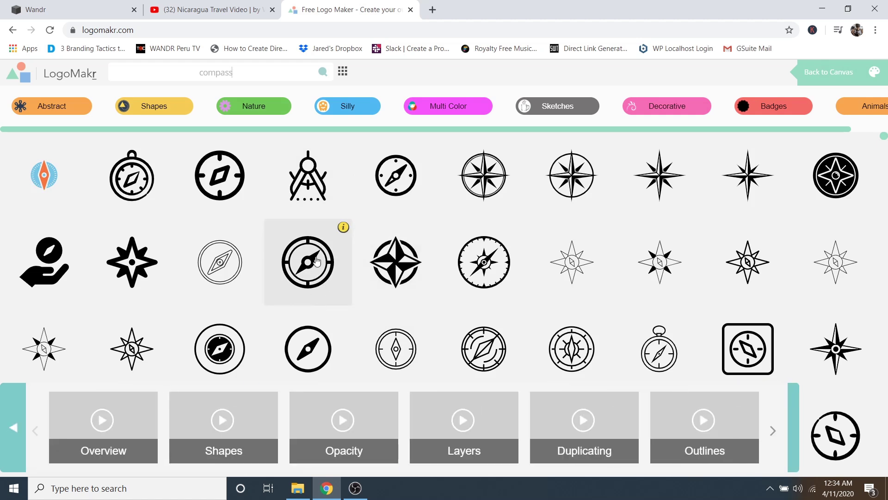
click(316, 262)
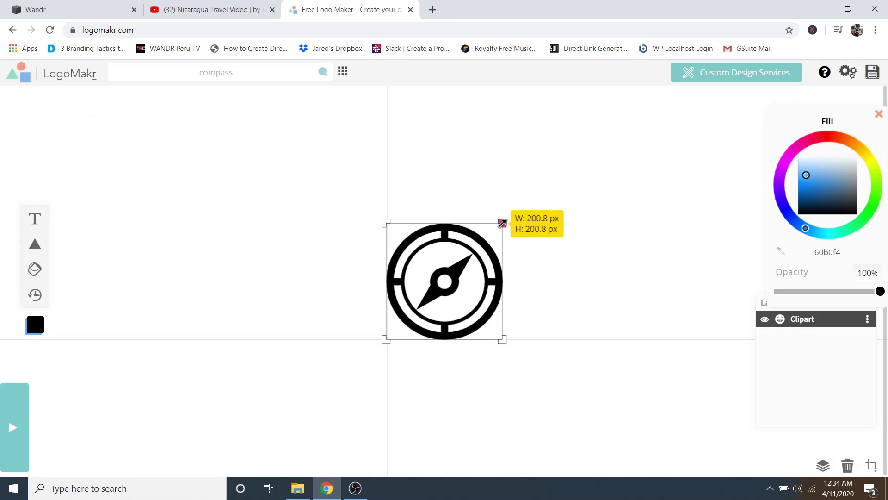
drag(502, 223, 619, 106)
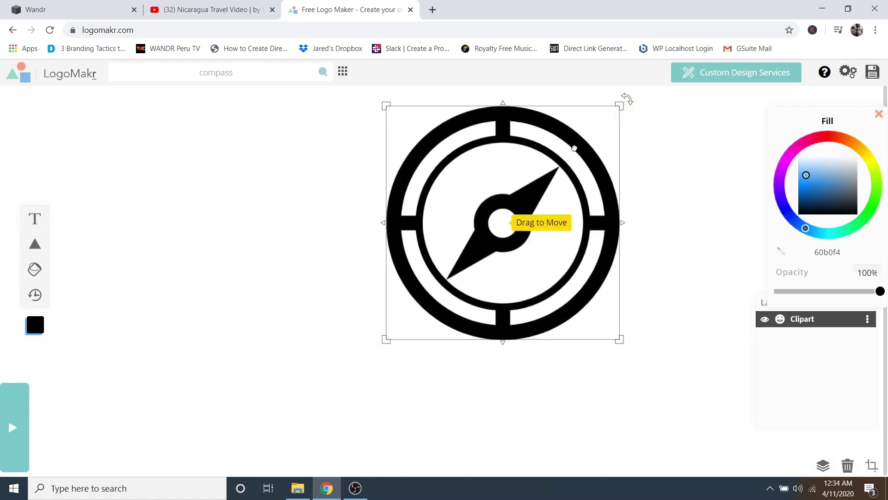
drag(574, 148, 485, 206)
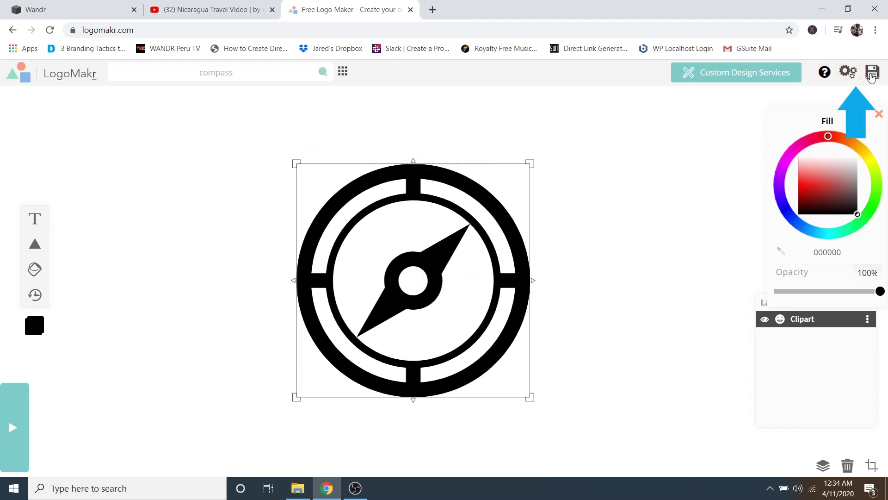
- Save the logo as a free low-resolution PNG and return to the Wandr editor tab
click(872, 74)
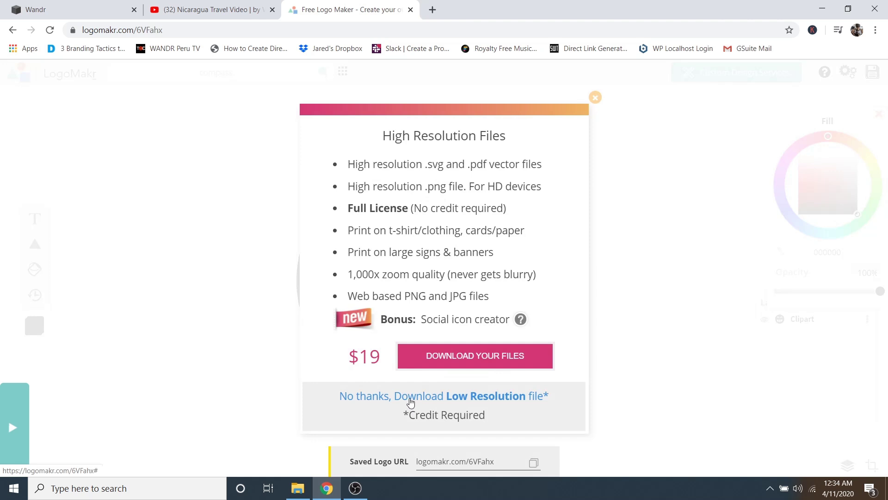
click(410, 397)
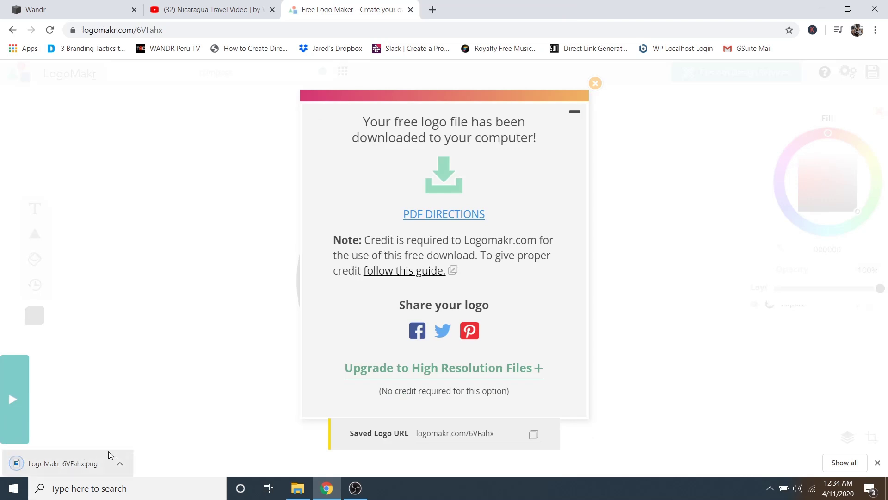
click(878, 463)
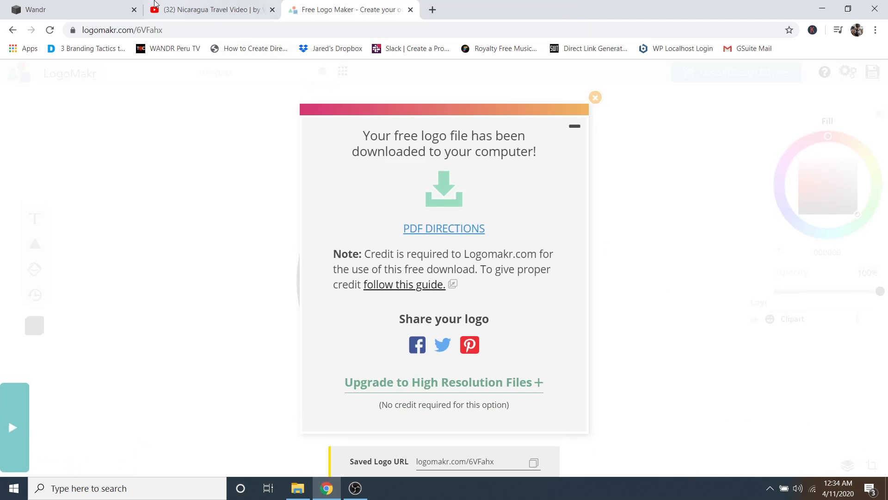
click(74, 7)
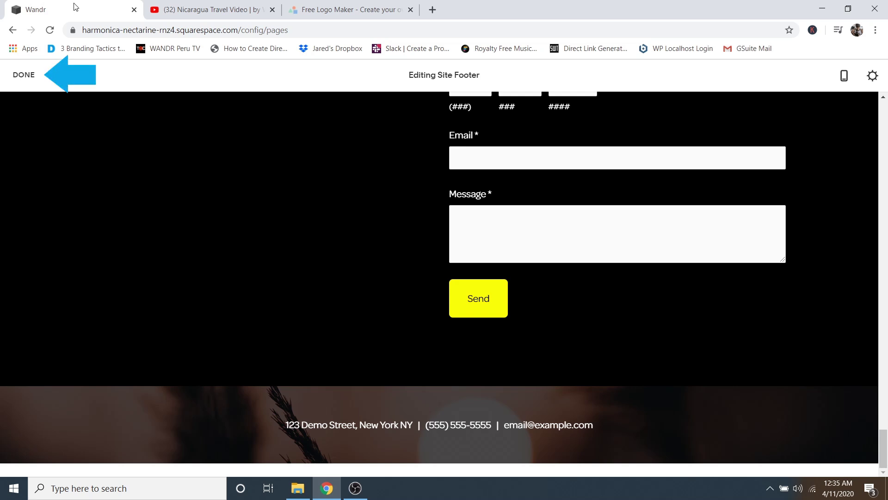
- Finish footer editing and go to Design > Browser Icon settings
click(26, 76)
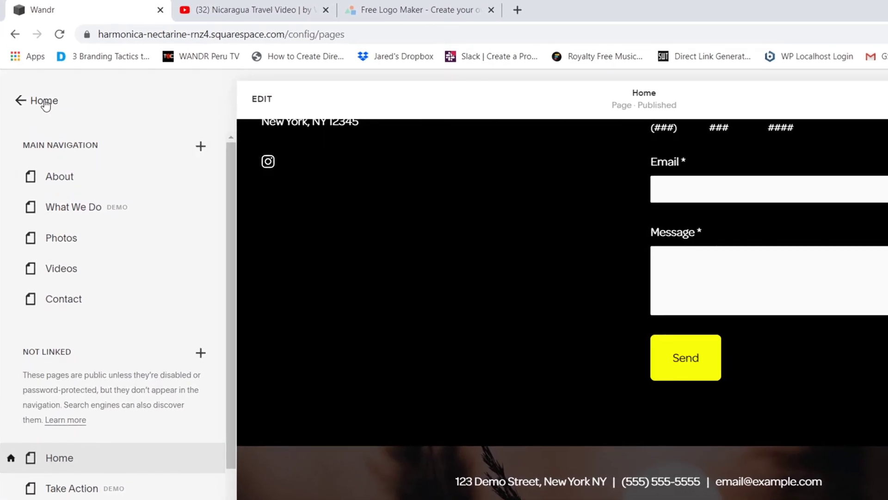
click(44, 103)
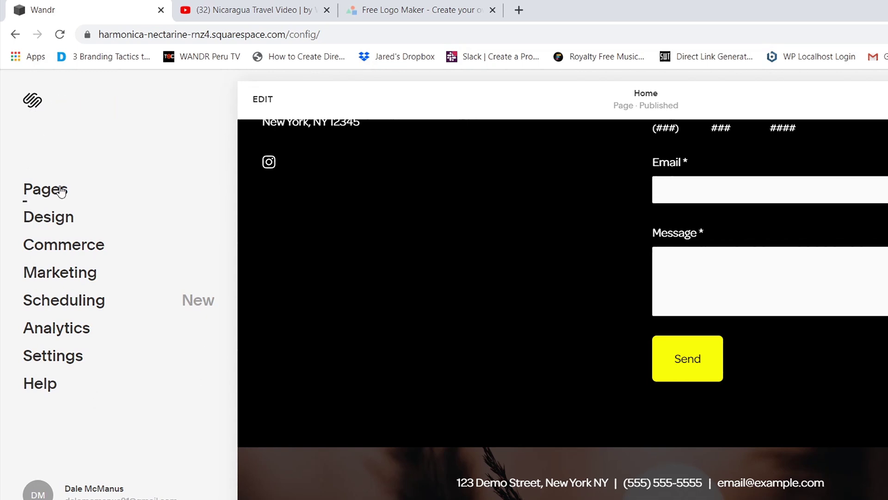
click(58, 226)
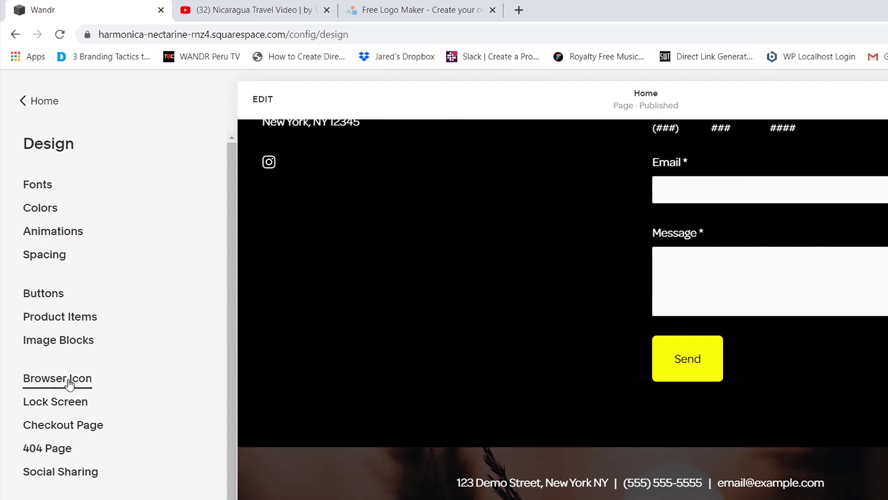
click(62, 382)
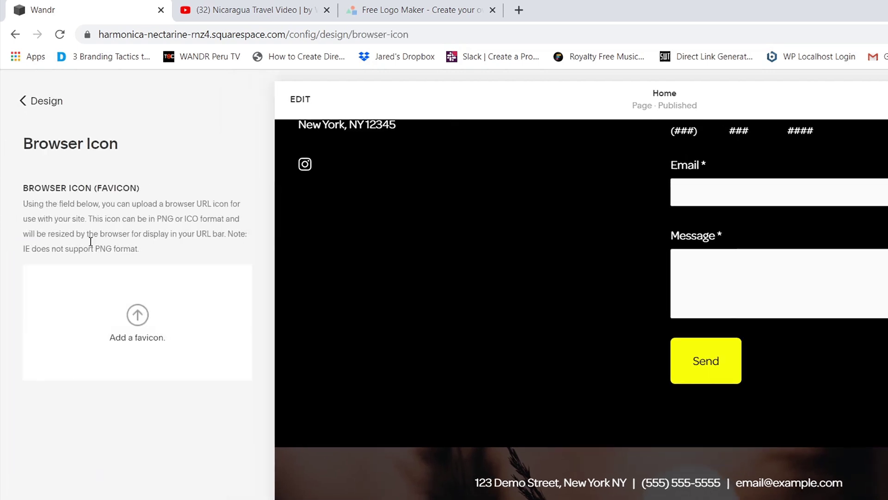
- Upload the Favicon compass image as the site's browser icon and save
drag(98, 187, 138, 189)
click(136, 185)
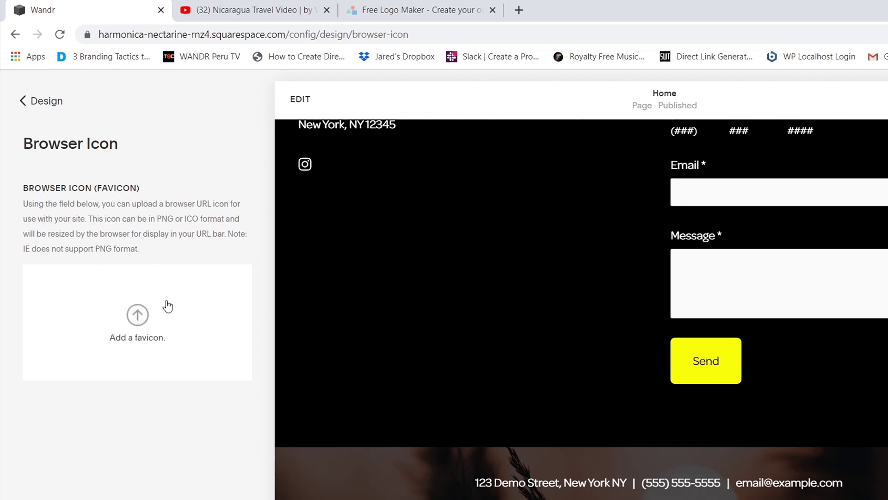
click(135, 318)
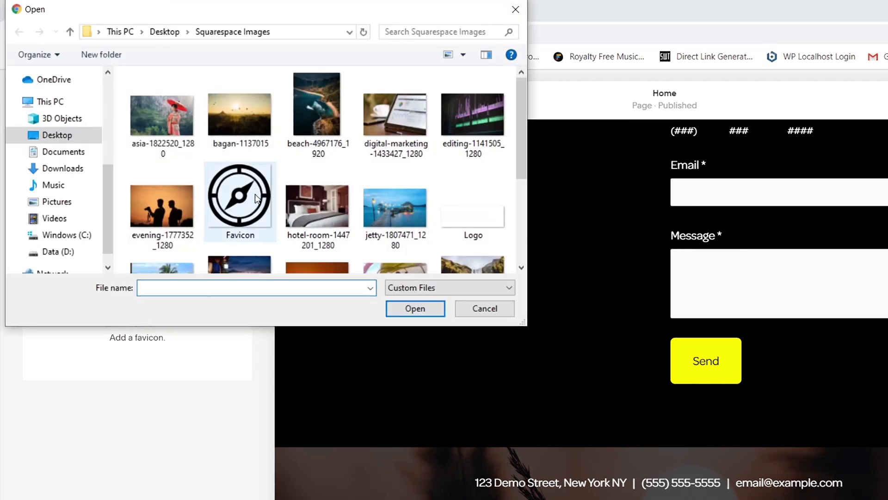
click(231, 197)
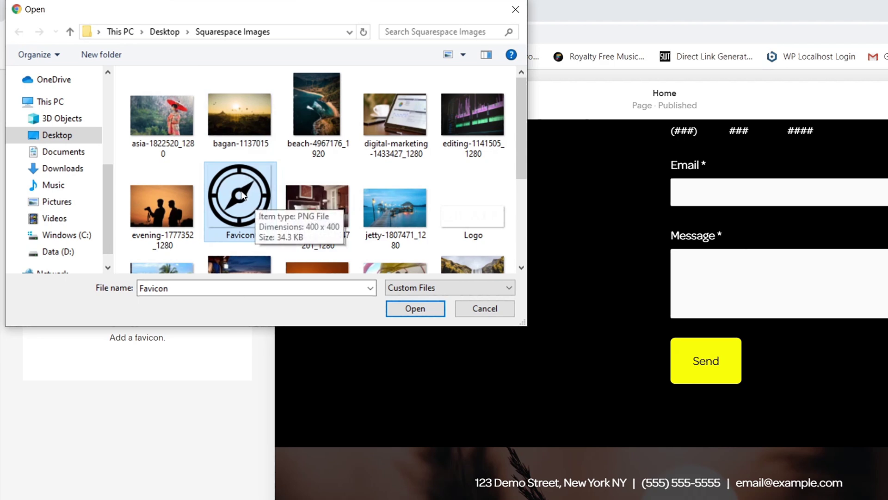
click(415, 308)
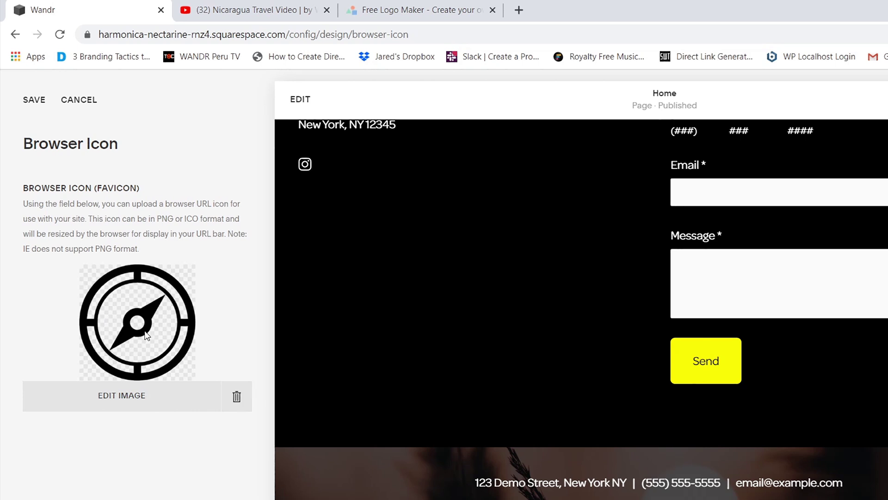
click(35, 101)
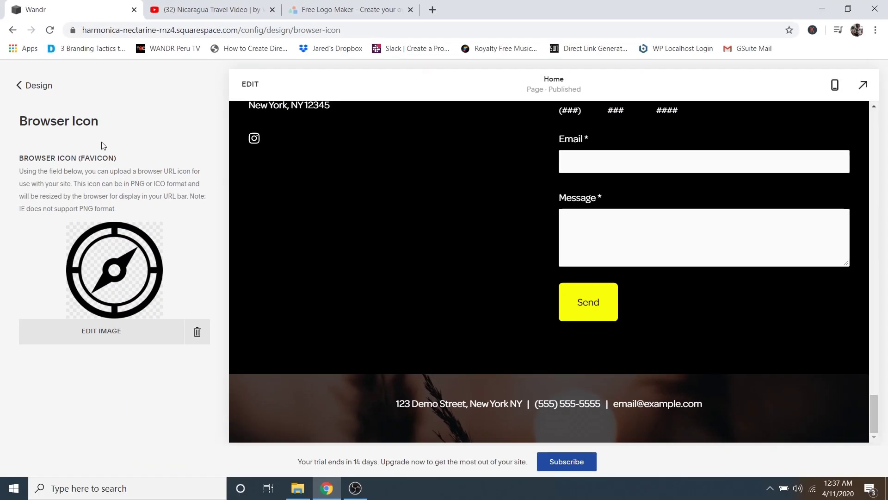
- Go back from Design to the Pages list and open the Videos page in the editor
scroll(458, 264, up, 15)
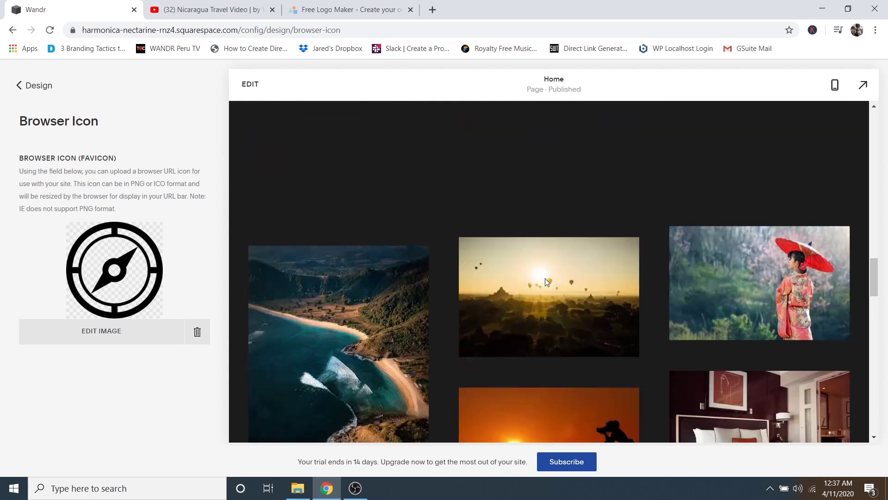
scroll(508, 285, up, 10)
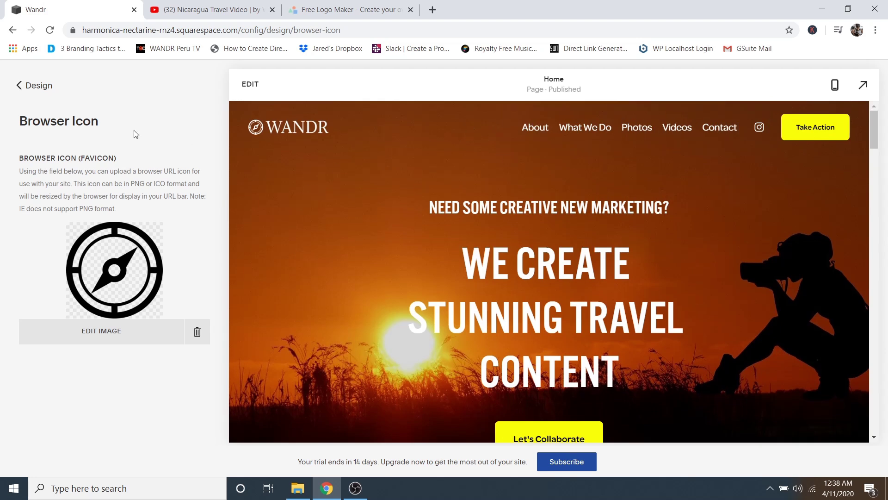
click(29, 87)
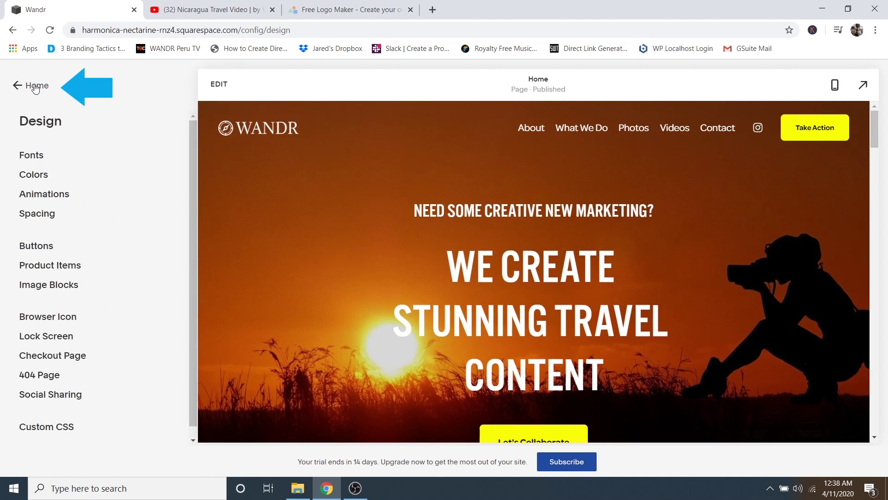
click(36, 89)
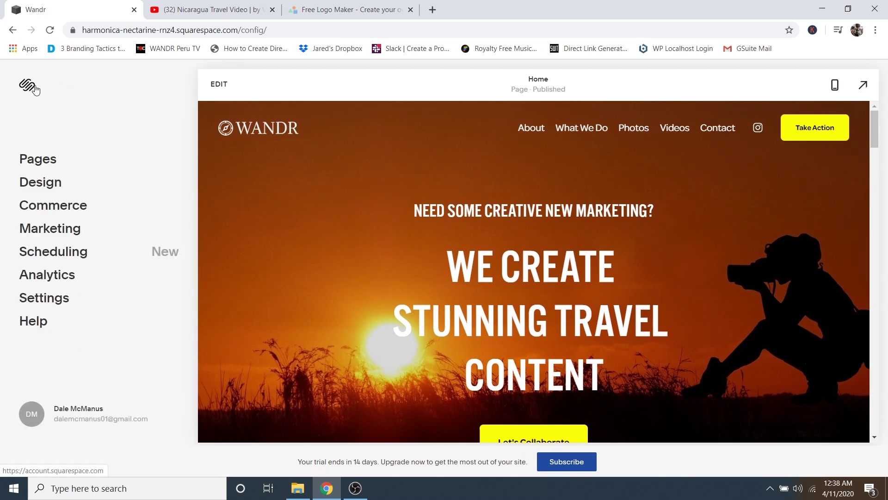
click(47, 165)
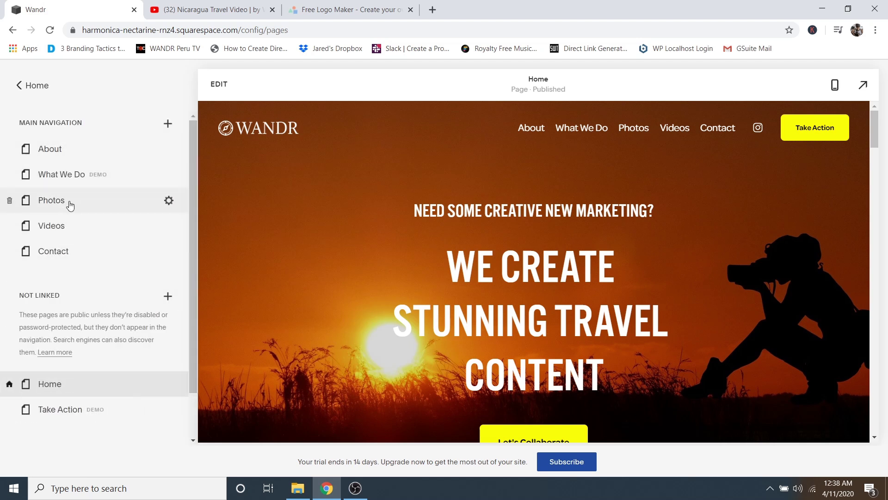
click(68, 227)
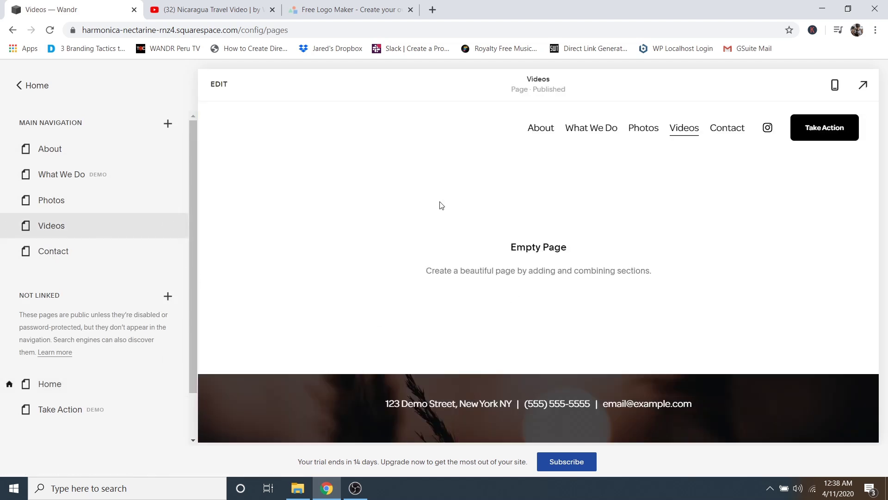
click(219, 85)
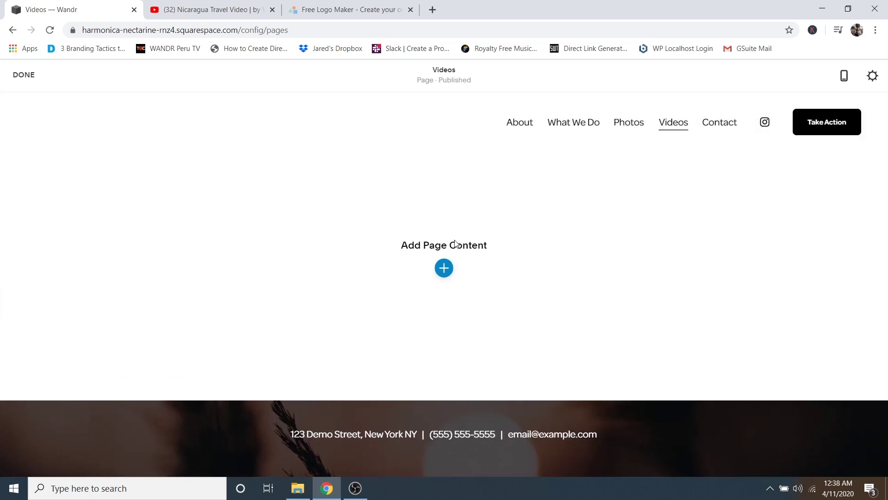
- Add a Video section with the two-video layout headed MAKE IT STAND OUT
click(444, 270)
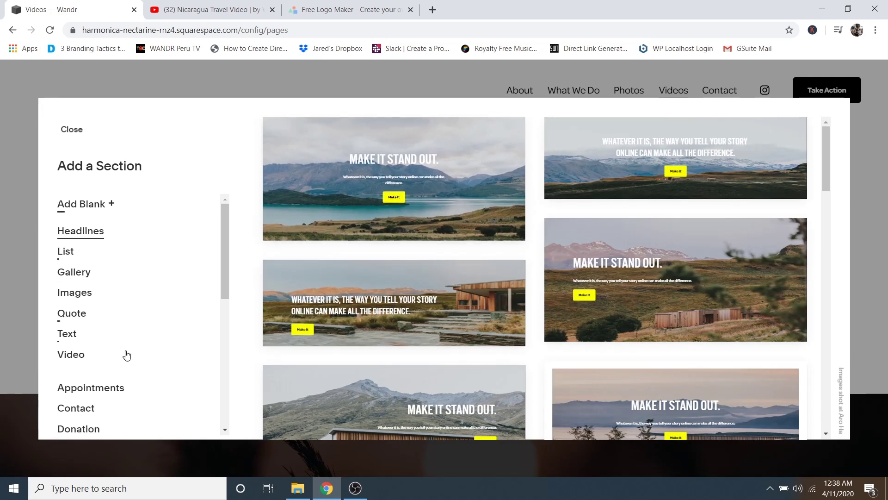
click(78, 360)
scroll(586, 265, down, 2)
scroll(458, 215, down, 1)
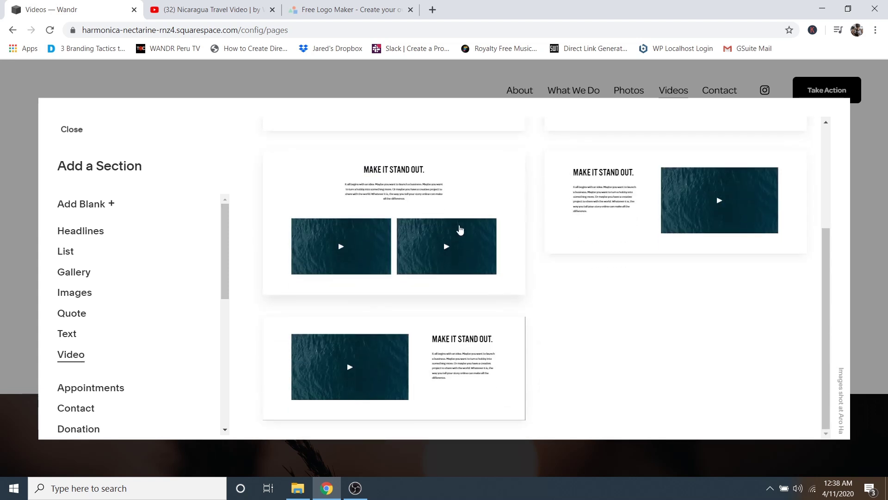
scroll(440, 287, up, 1)
scroll(414, 194, down, 1)
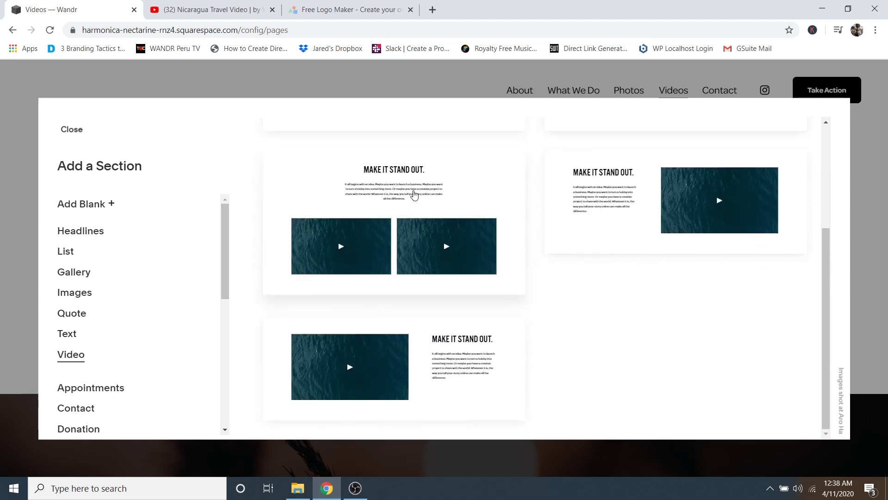
click(414, 195)
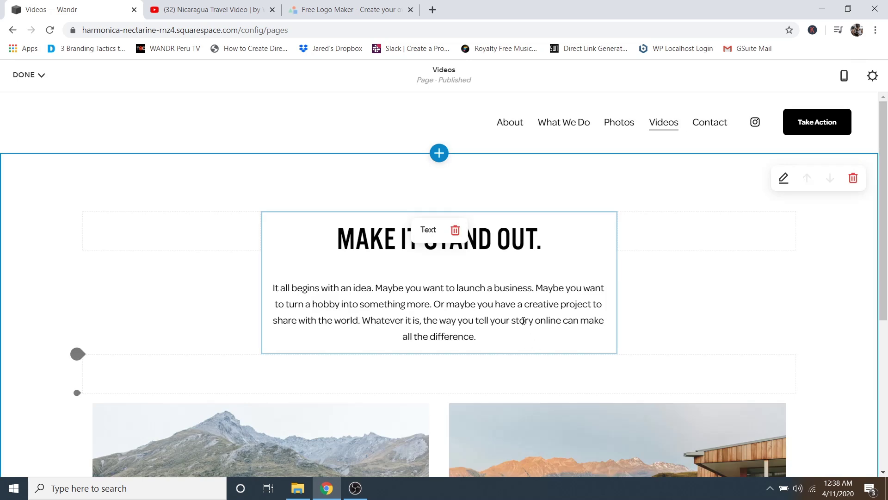
scroll(523, 320, down, 3)
scroll(448, 293, down, 1)
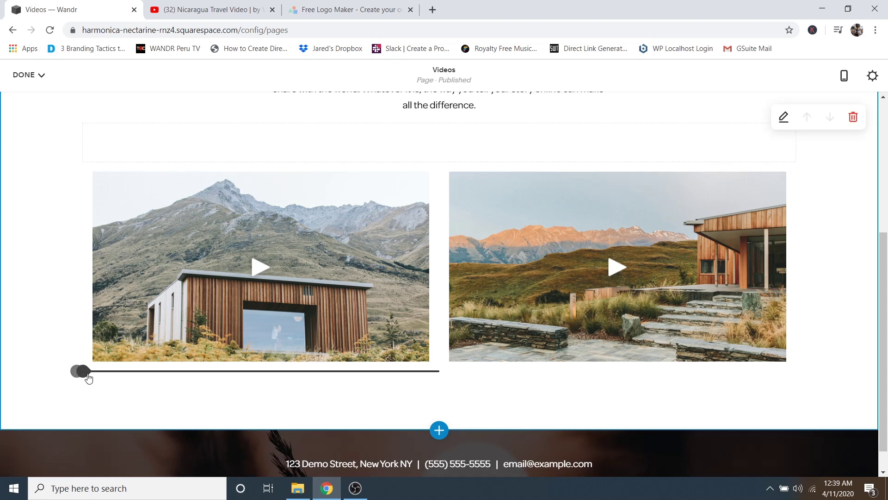
- Insert an empty video block below the two cabin videos, leaving its link blank
click(87, 375)
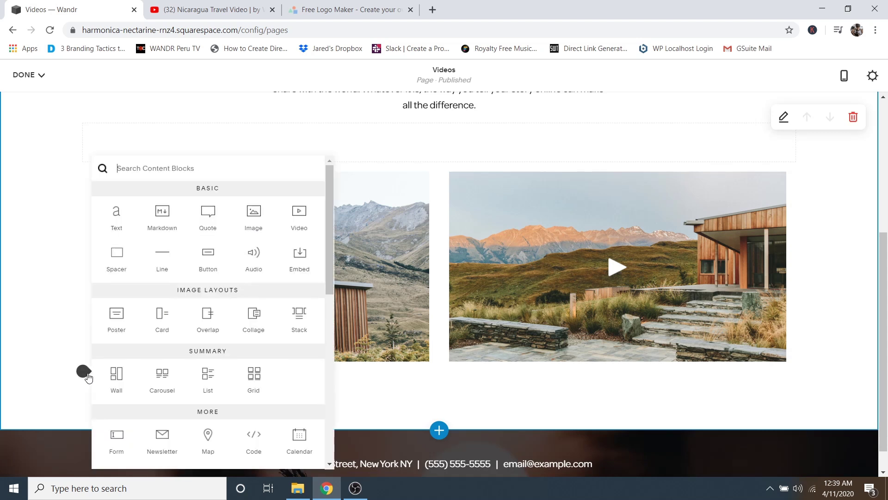
click(299, 220)
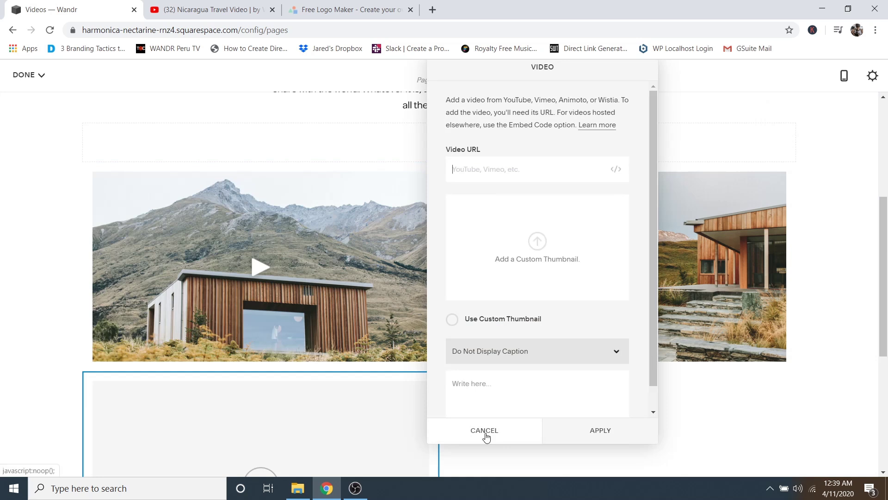
click(486, 430)
scroll(444, 326, down, 3)
scroll(443, 325, down, 1)
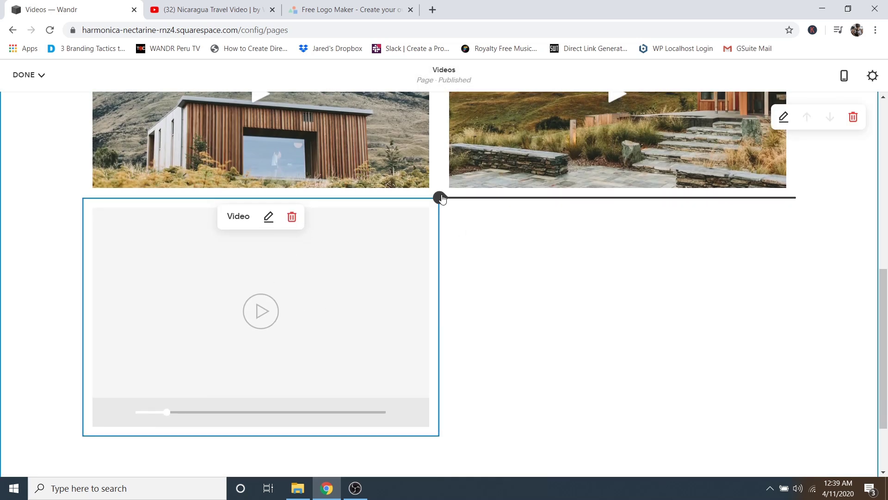
- Add a second empty video block beside the first to complete the row
click(441, 198)
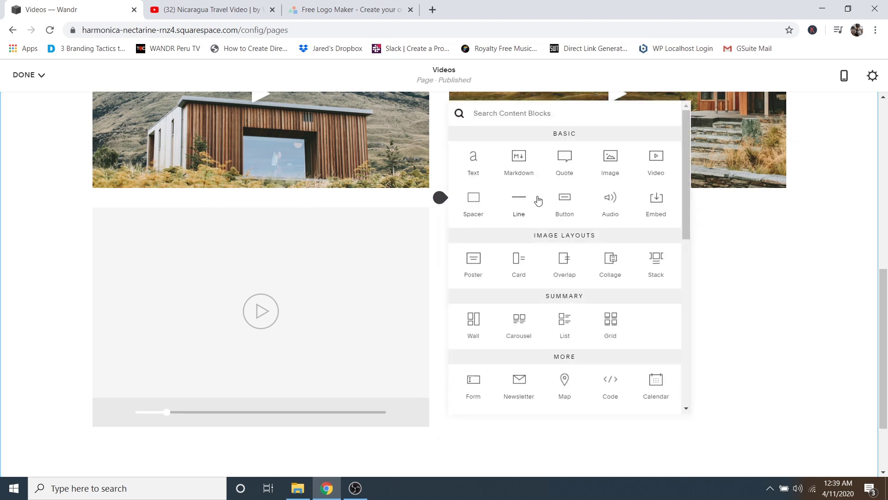
click(651, 173)
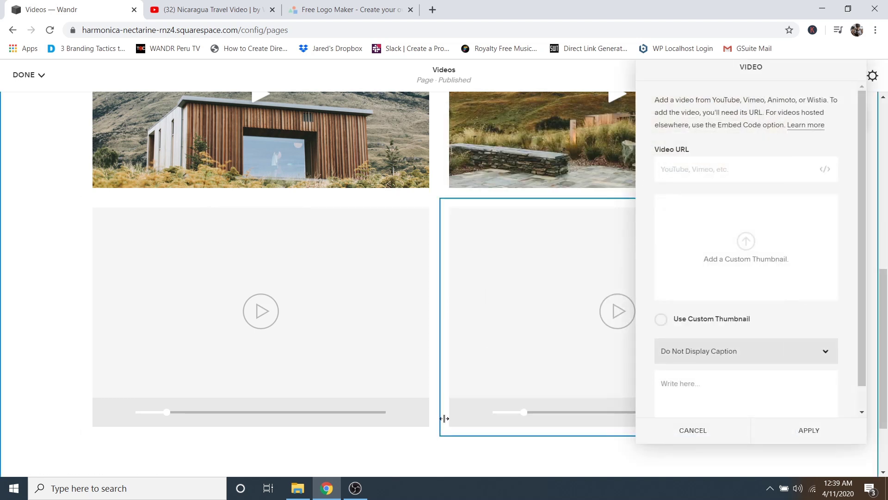
scroll(462, 271, down, 2)
scroll(444, 266, up, 6)
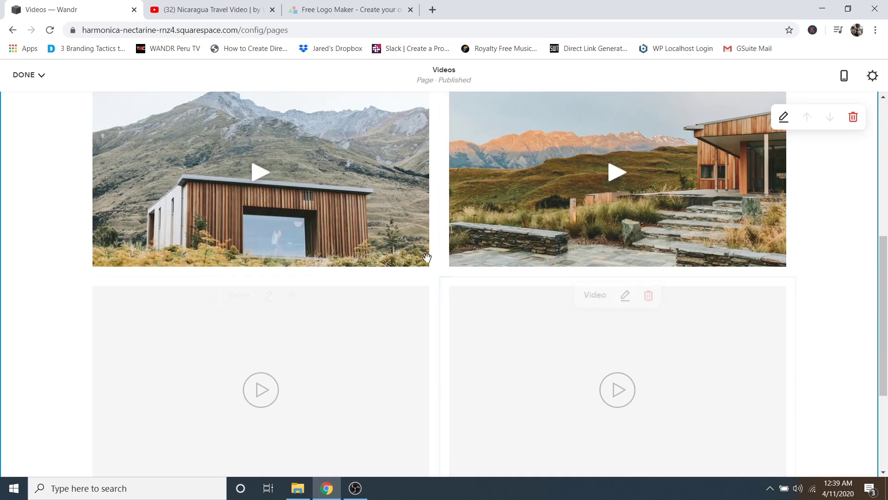
scroll(458, 278, down, 5)
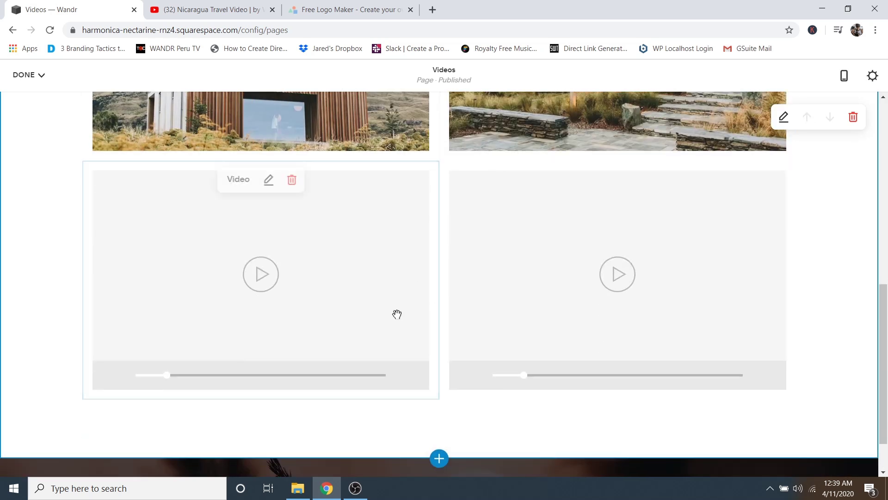
click(443, 402)
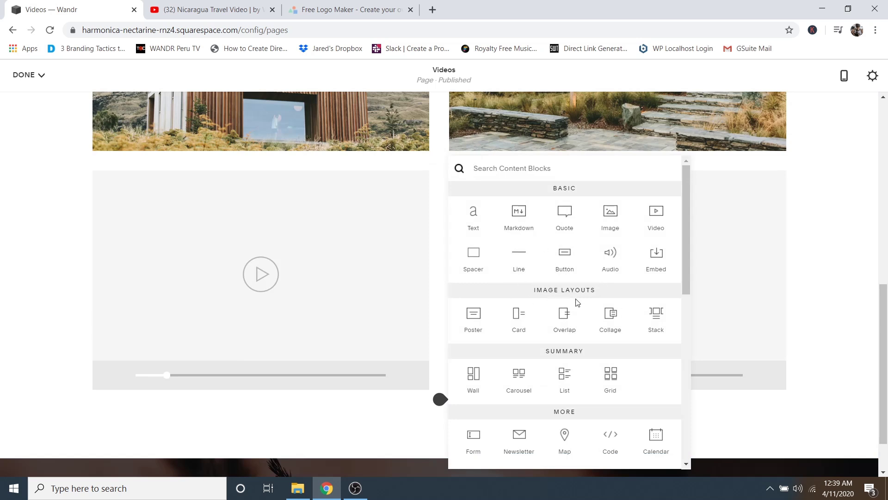
scroll(563, 307, down, 10)
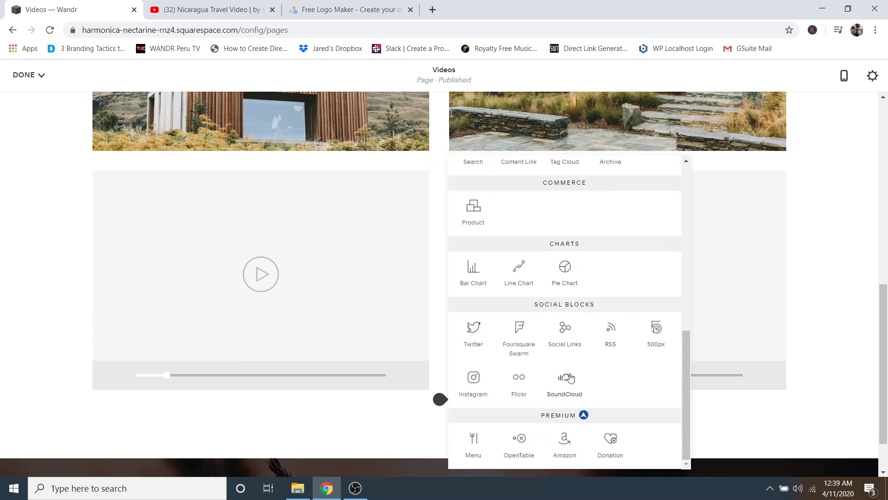
scroll(590, 324, up, 10)
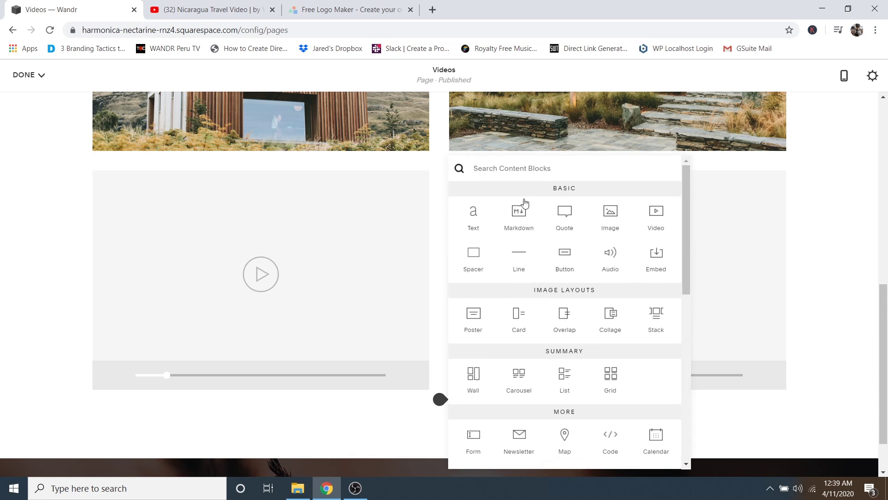
click(806, 321)
scroll(808, 321, up, 10)
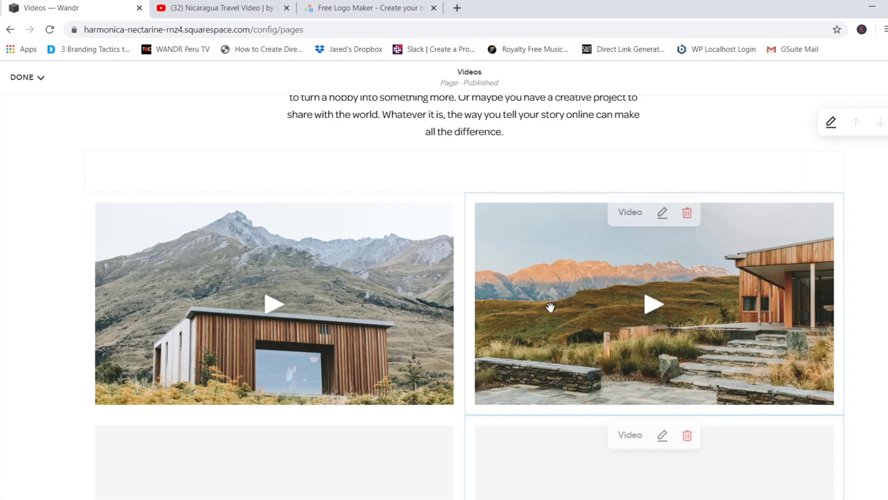
- Save the Videos page edits and exit the editor, then check the site's temporary web address
click(49, 89)
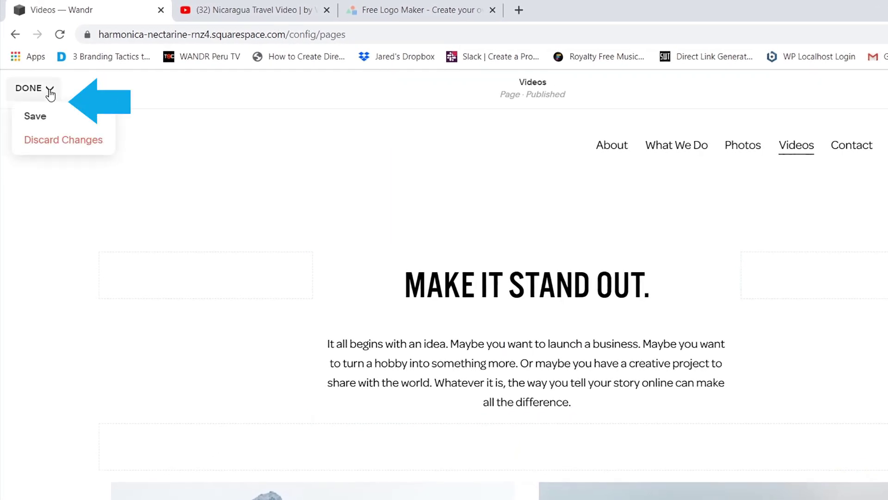
click(54, 121)
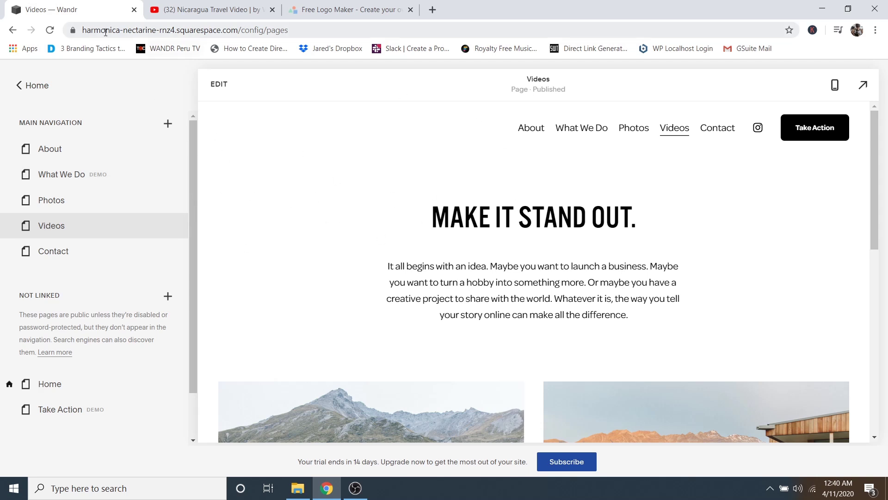
drag(83, 30, 184, 37)
click(175, 33)
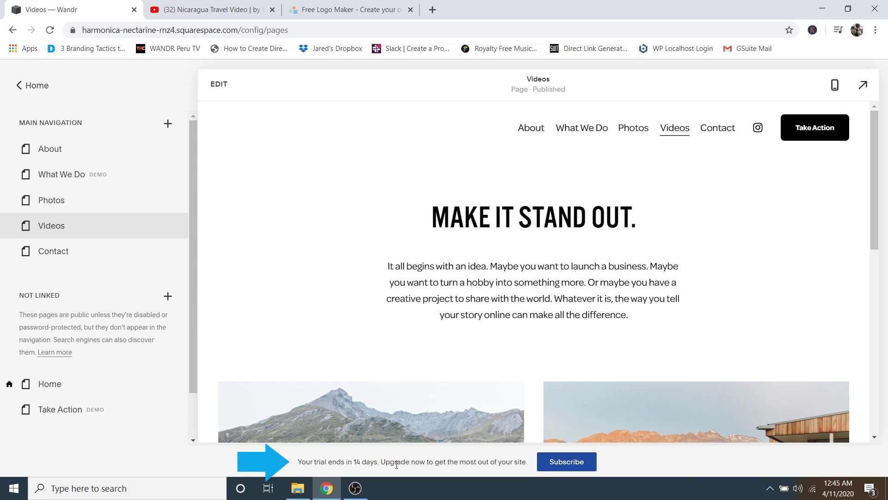
- Start the paid upgrade from the trial banner to view the annual plan prices
click(563, 467)
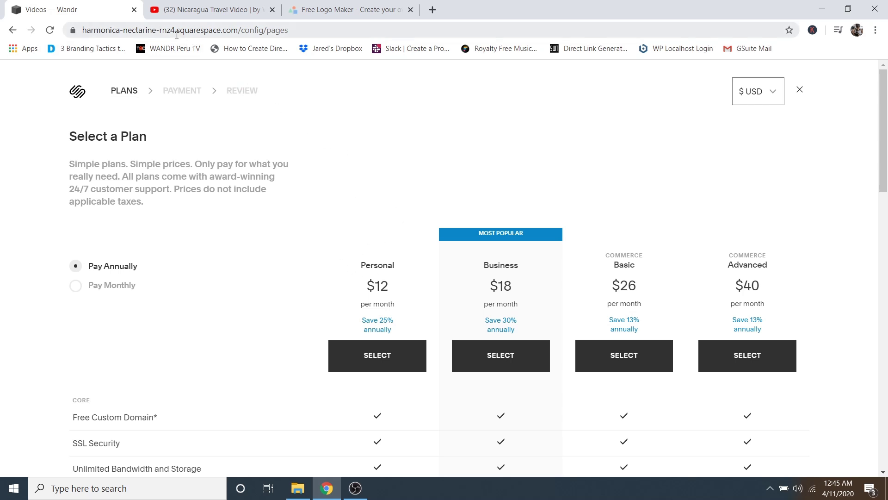
drag(175, 29, 240, 29)
click(343, 148)
scroll(401, 198, down, 3)
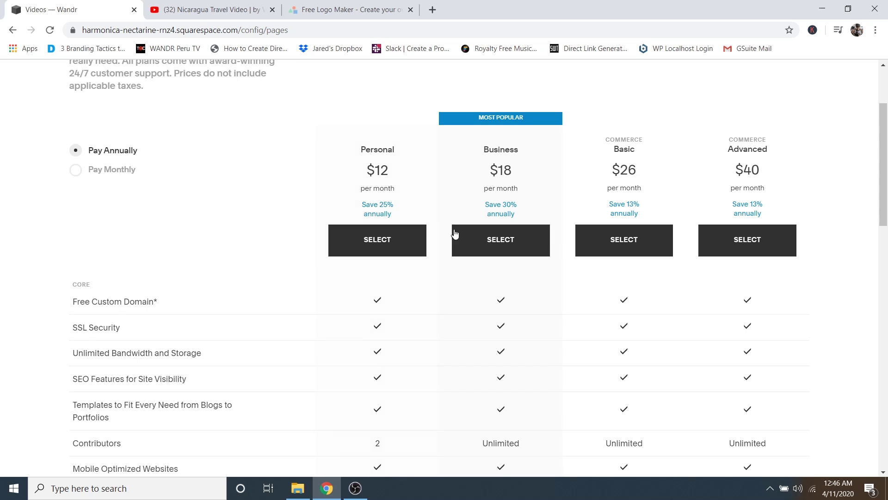
- Switch plan pricing to monthly billing, showing Personal at $16 per month
click(106, 168)
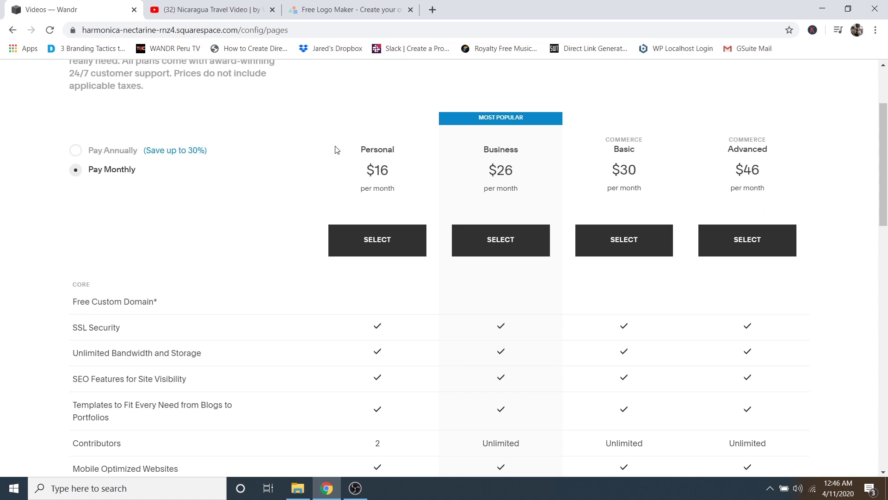
drag(387, 171, 375, 171)
click(377, 166)
- Review the plan comparison table, noting the Free Custom Domain feature
scroll(496, 262, down, 8)
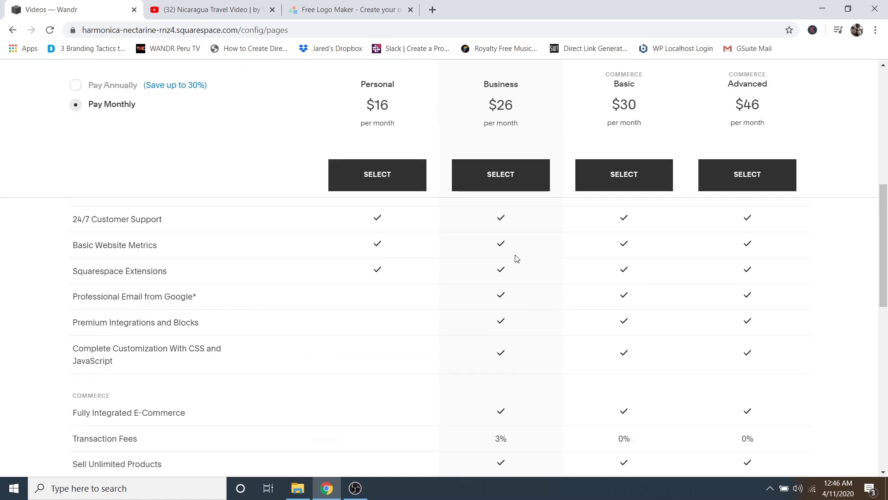
scroll(500, 252, up, 3)
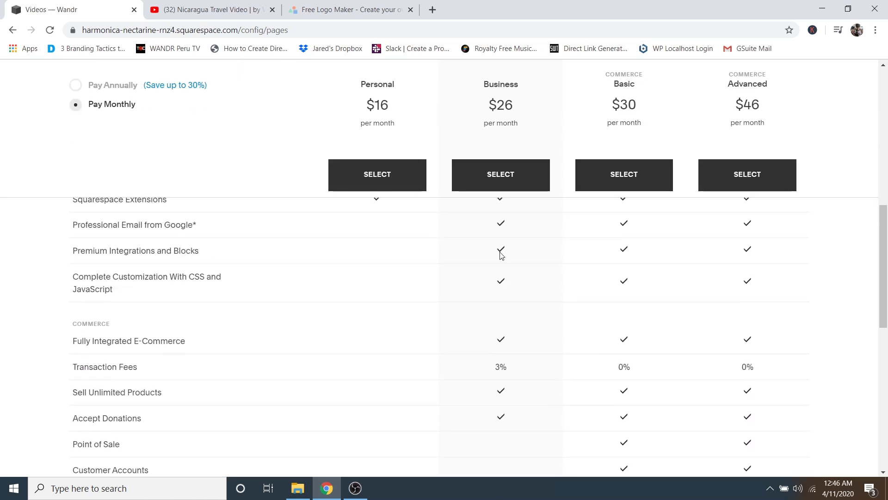
scroll(524, 271, down, 11)
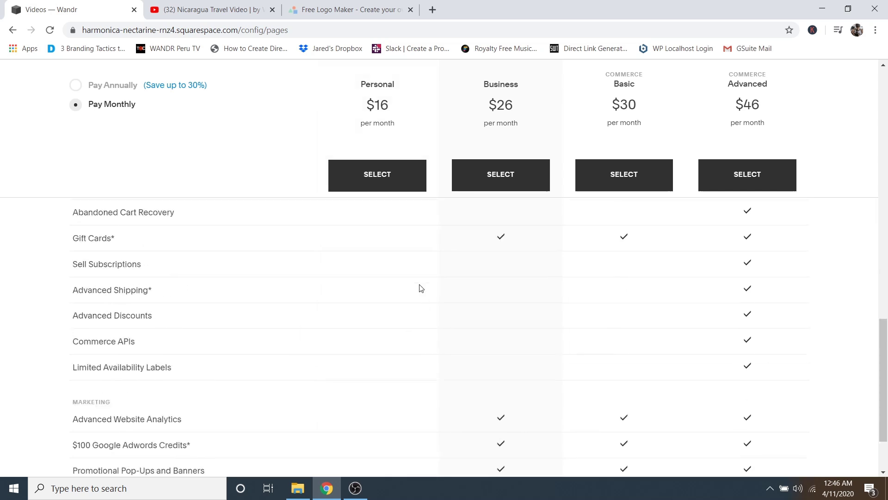
scroll(463, 306, down, 2)
scroll(507, 324, up, 10)
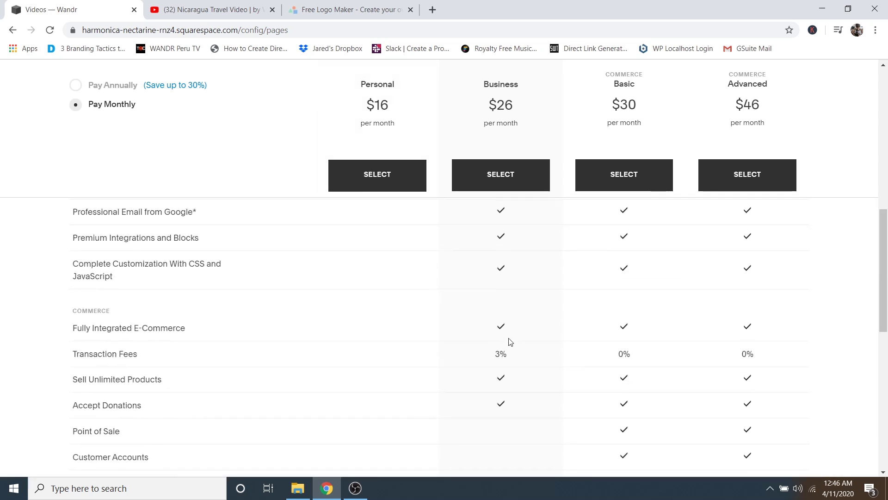
scroll(504, 333, up, 5)
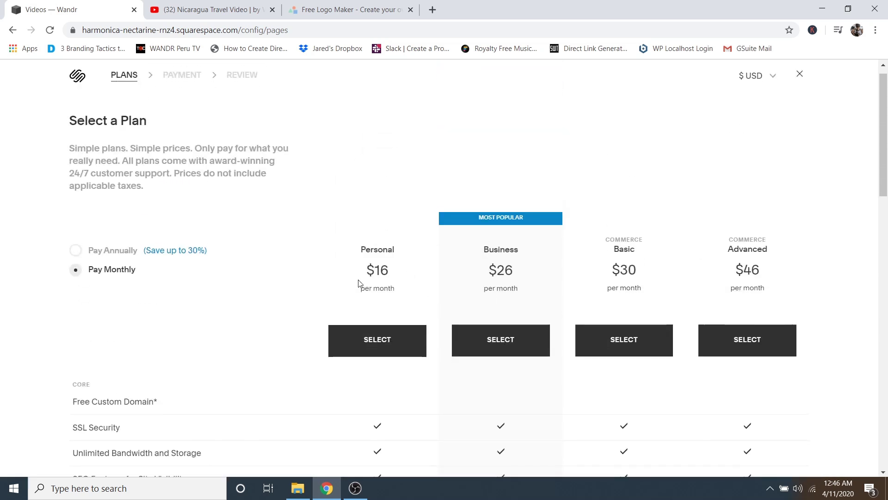
scroll(324, 284, down, 2)
scroll(316, 287, down, 2)
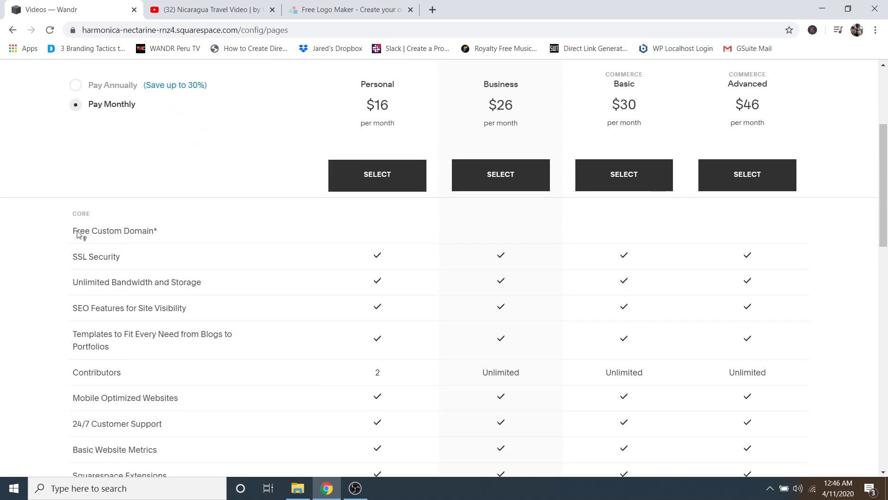
drag(73, 231, 167, 230)
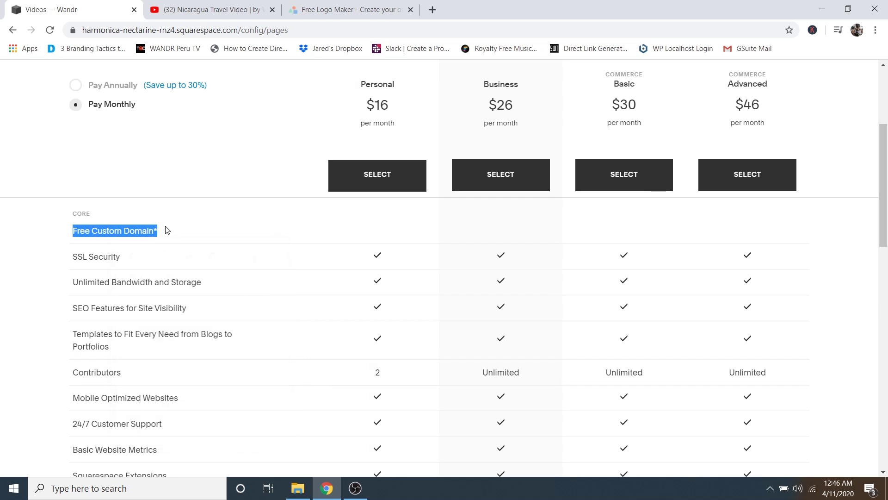
click(168, 229)
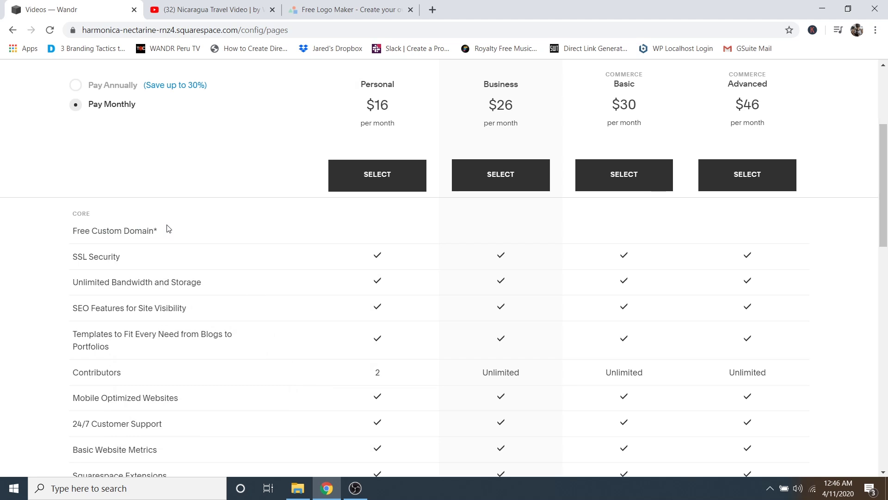
- Choose the Personal plan, enter the card number and postal code, and save the payment details
click(379, 172)
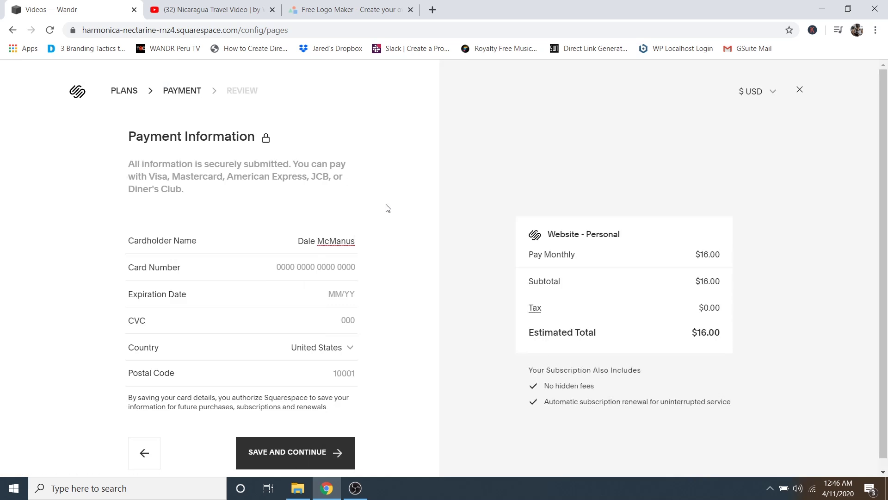
click(311, 268)
key(ctrl+v)
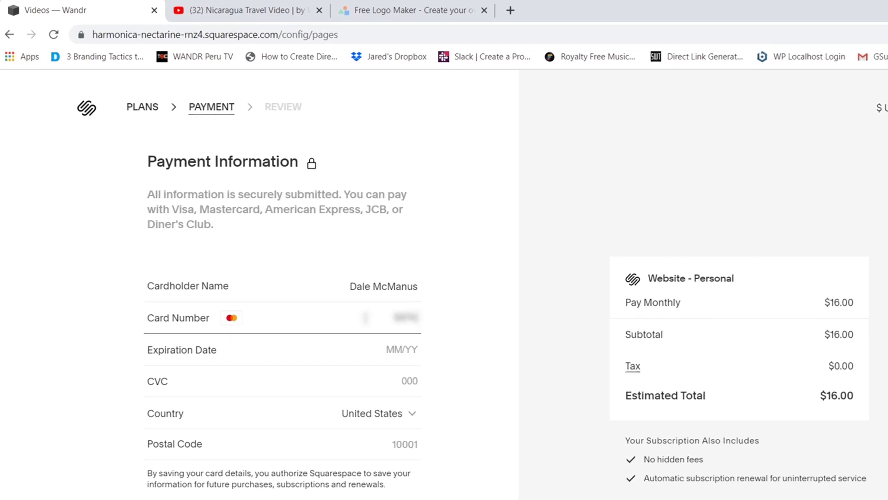
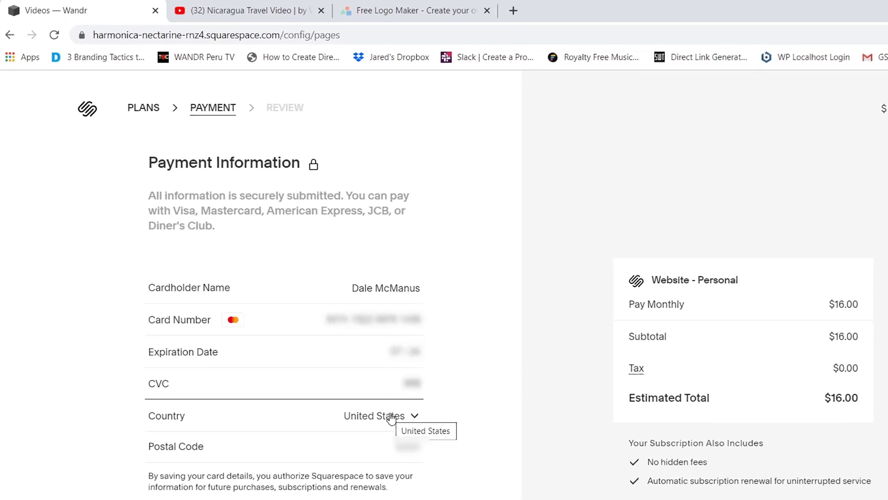
click(392, 456)
click(443, 457)
scroll(445, 457, down, 1)
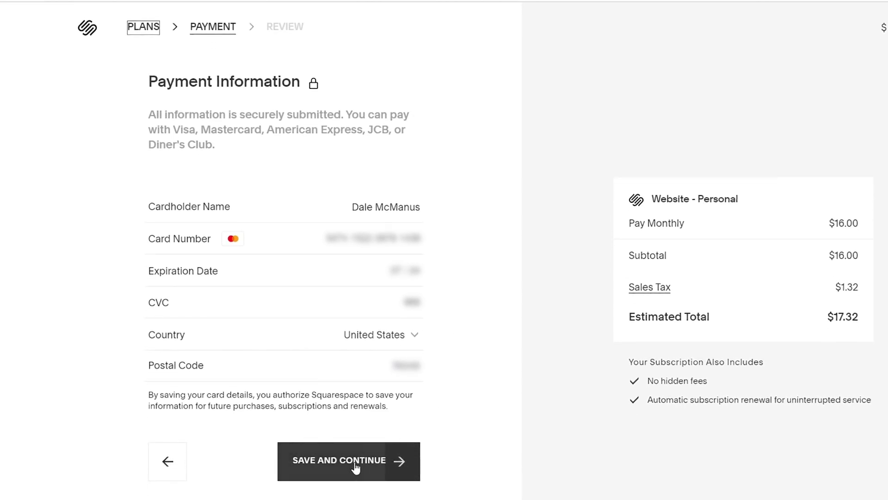
click(350, 467)
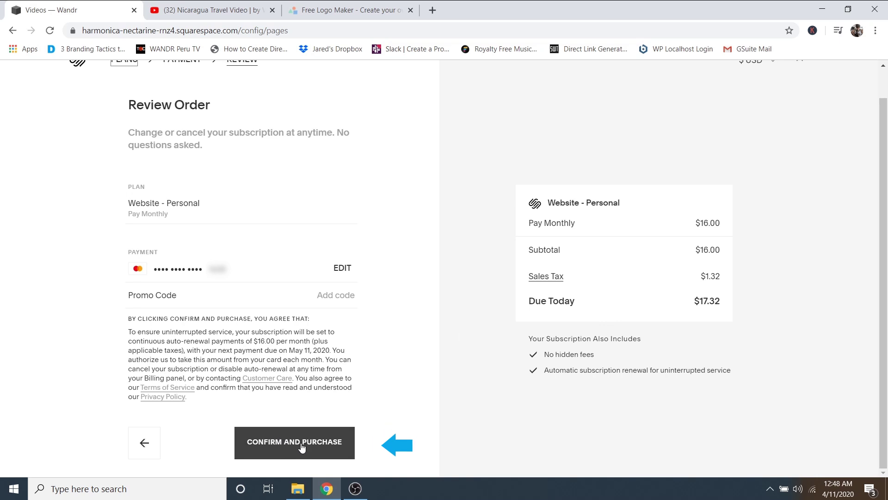
- Pay for the Personal plan and open the Get a Domain options
click(302, 444)
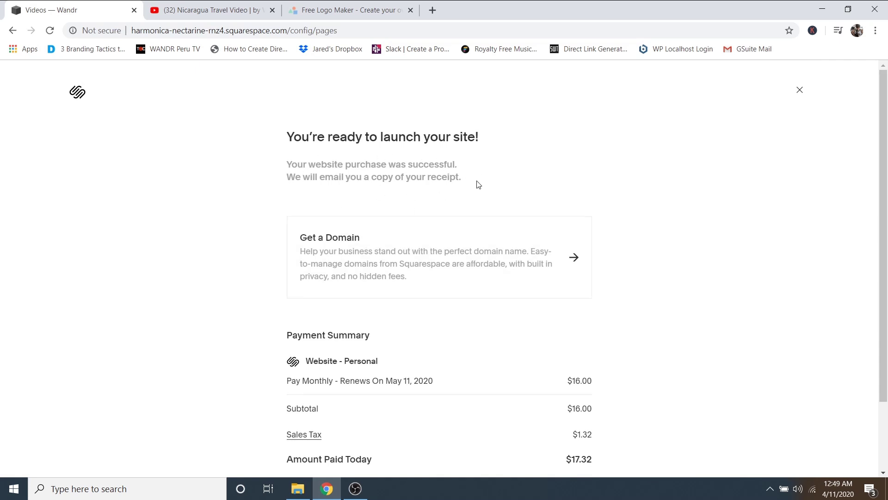
click(399, 259)
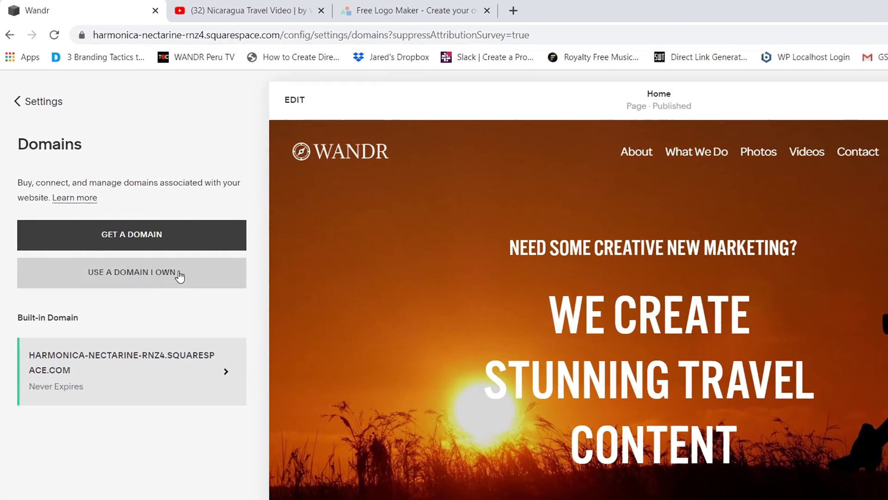
- Search for wandertheworld.com and add wandrtheworld.com to the cart at $20.00
click(147, 235)
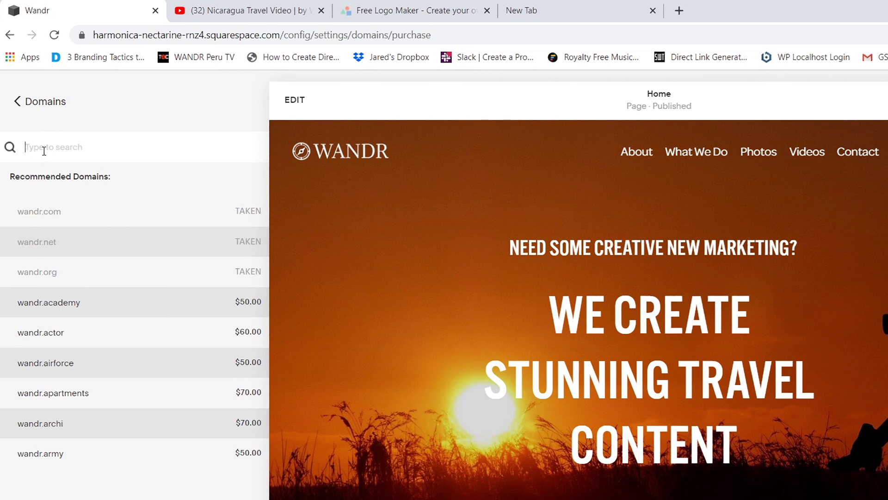
text(wanderth)
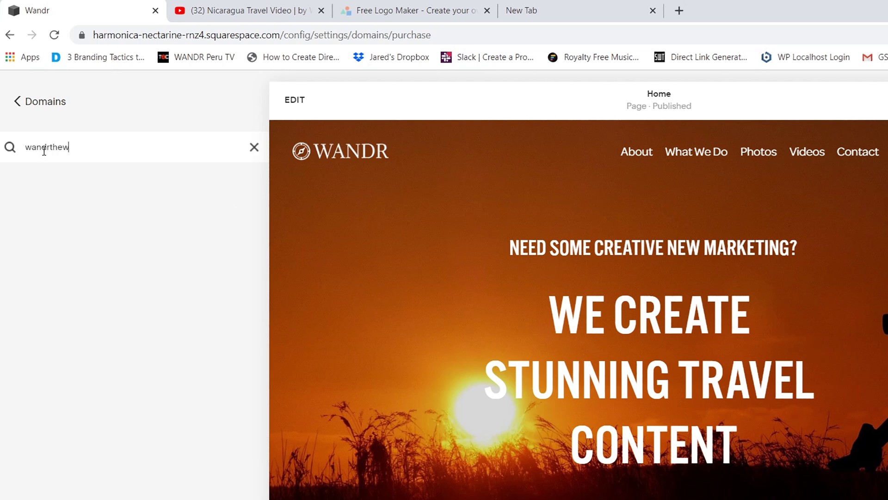
text(eworld.com)
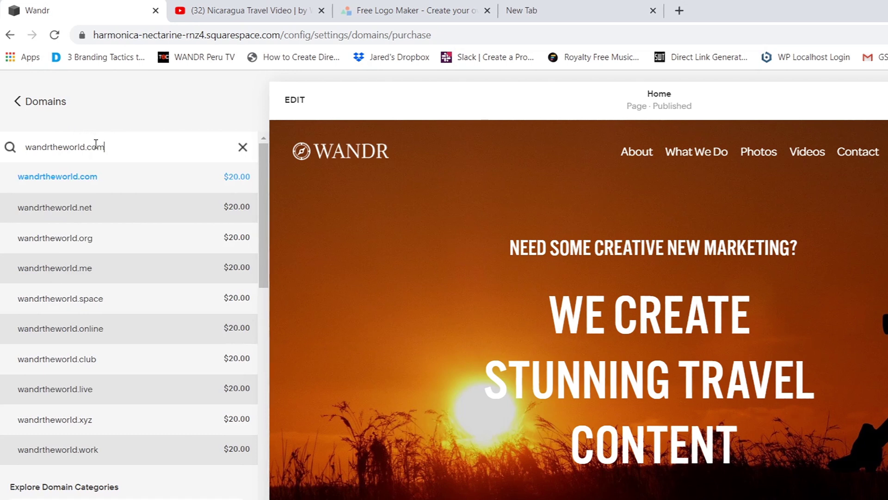
mouse_move(74, 186)
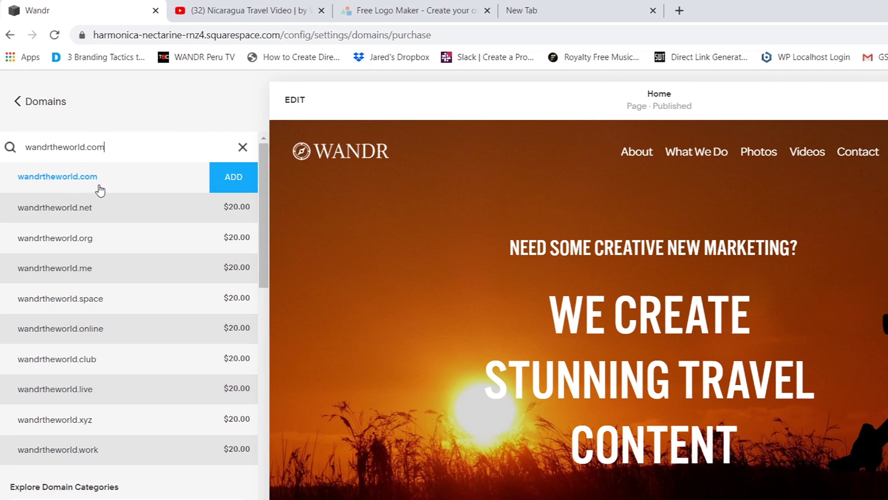
click(234, 177)
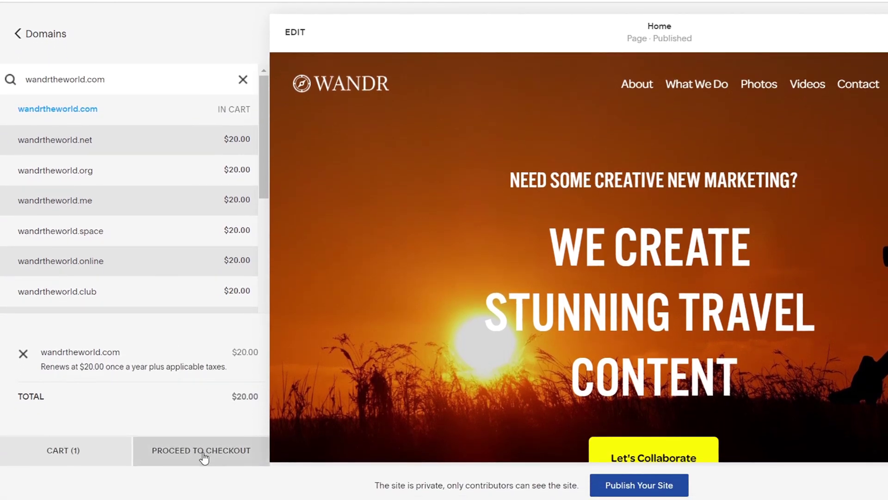
- Proceed to checkout and fill in the registrant's street address, city, state and postal code
click(203, 456)
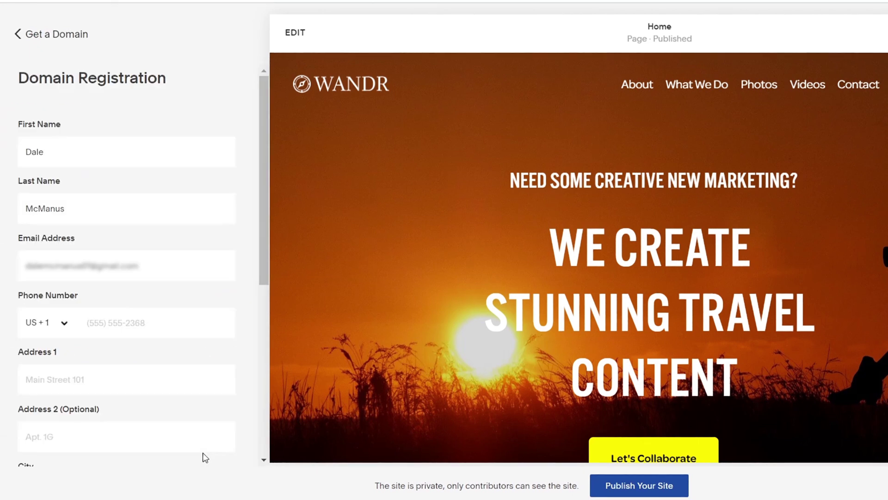
scroll(216, 263, down, 7)
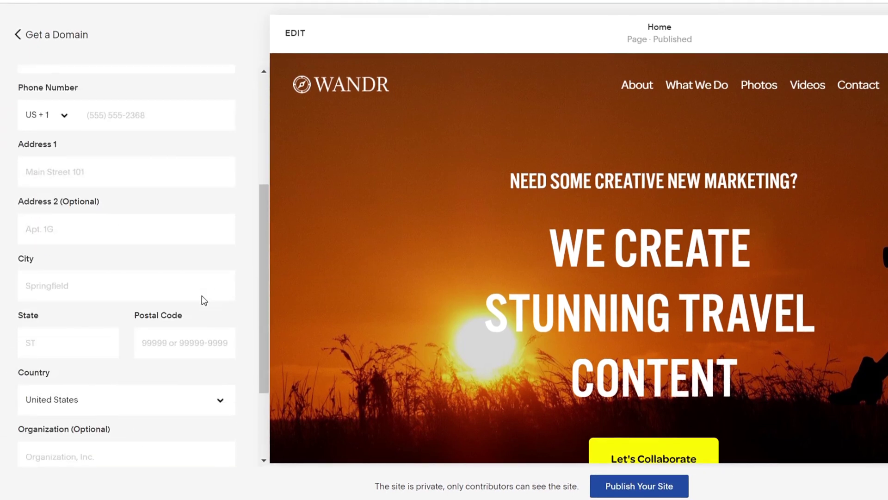
scroll(176, 310, up, 6)
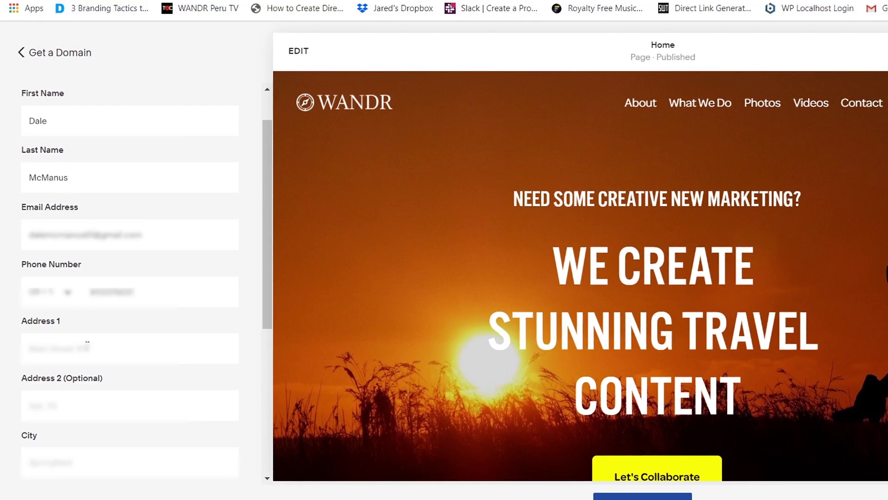
click(88, 345)
key(Tab)
key(Tab)
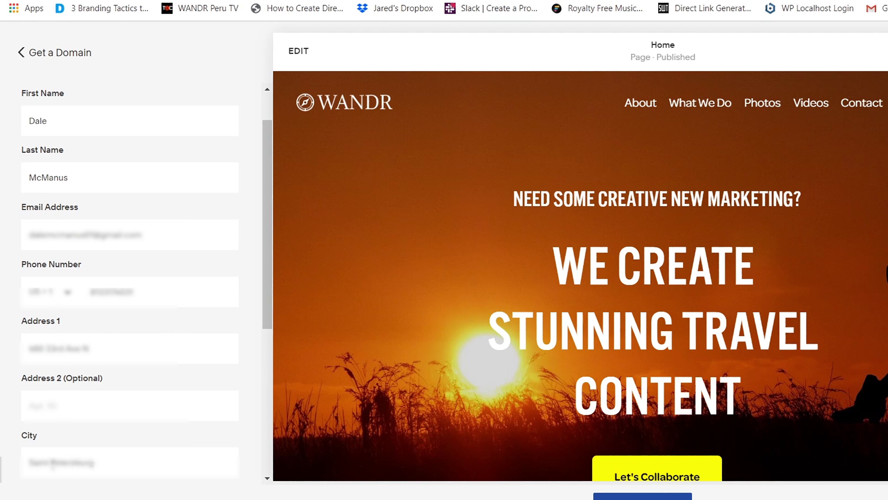
key(Tab)
key(Tab)
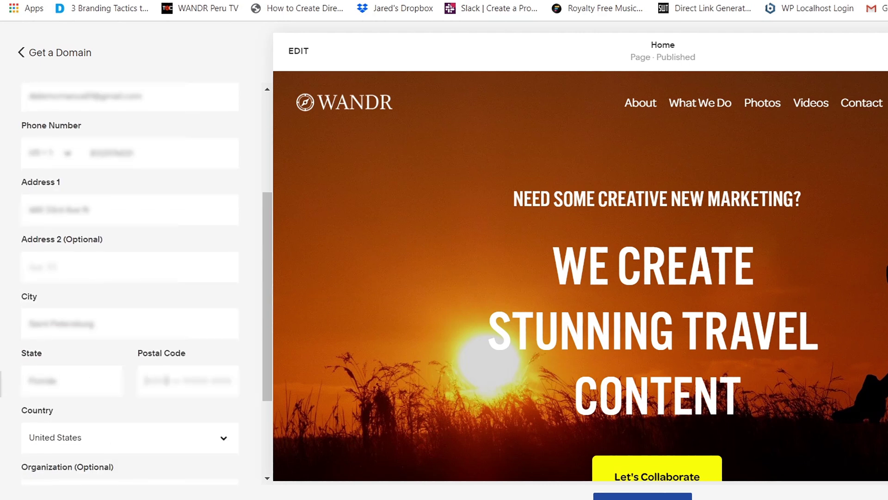
- Submit the registration details and place the wandrtheworld.com order
scroll(151, 391, down, 3)
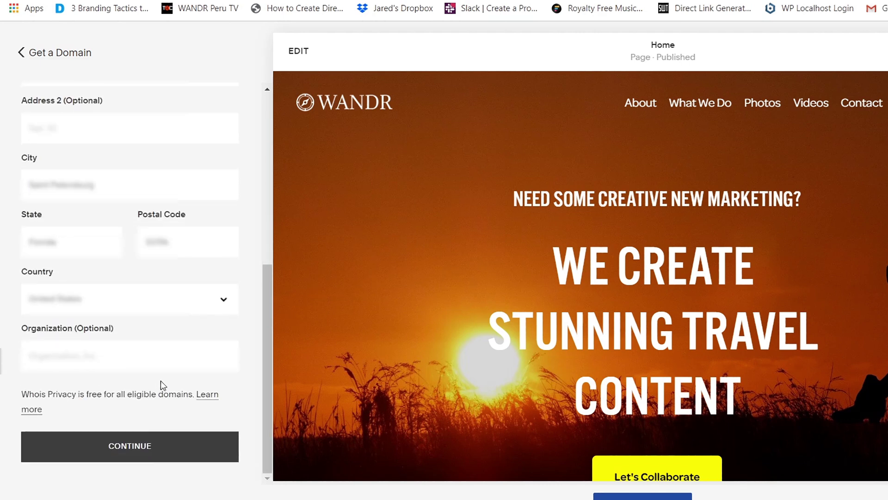
click(137, 456)
scroll(138, 454, down, 2)
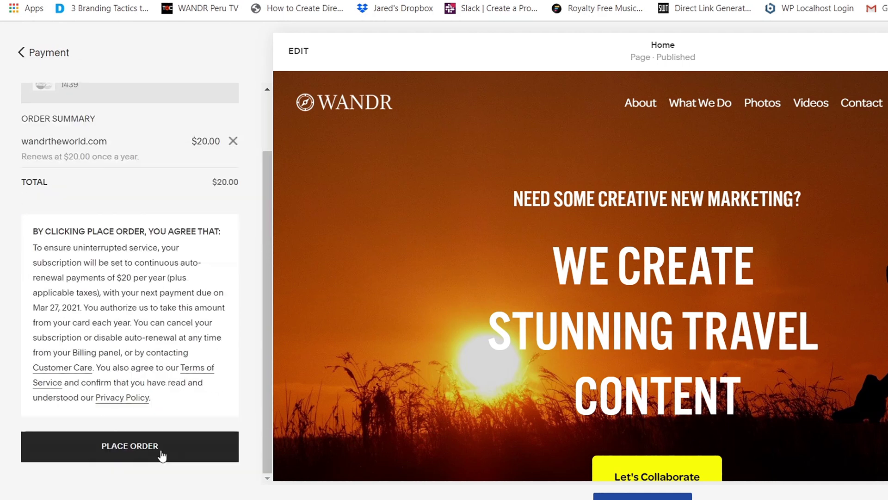
click(137, 454)
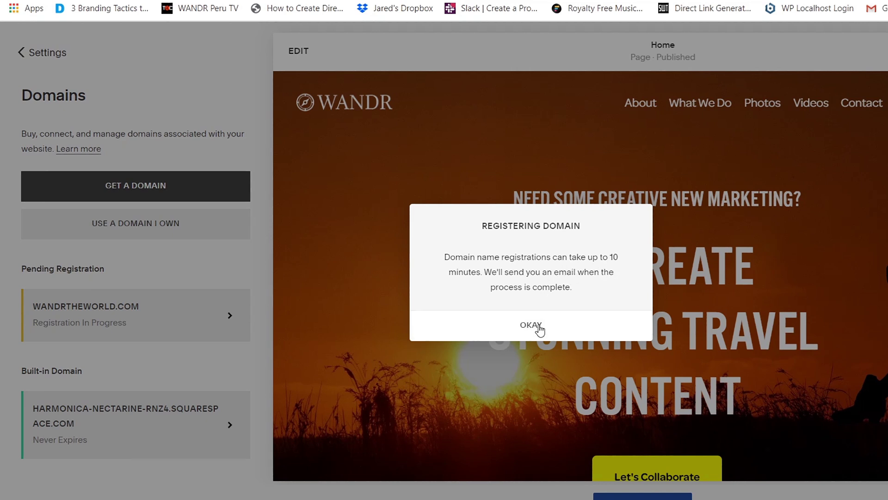
- Dismiss the registration notice and let wandrtheworld.com finish registering as a managed domain
click(527, 331)
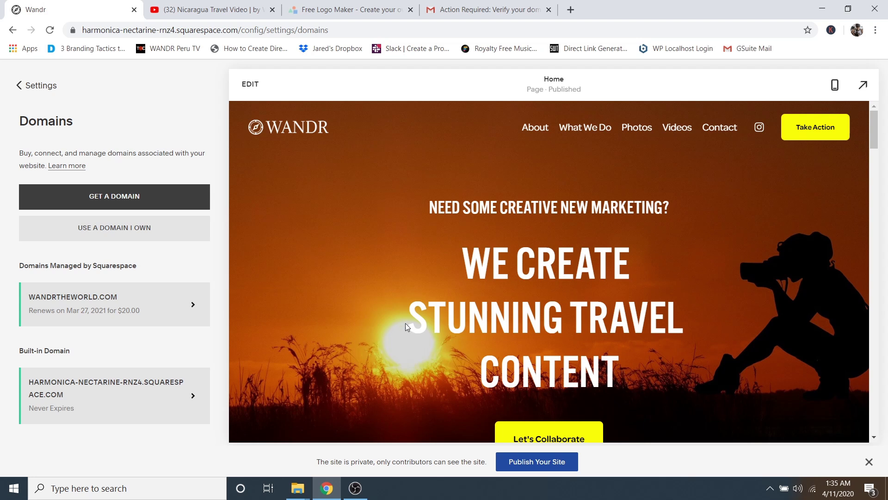
- Set Site Availability to Public in Settings and save it
click(31, 88)
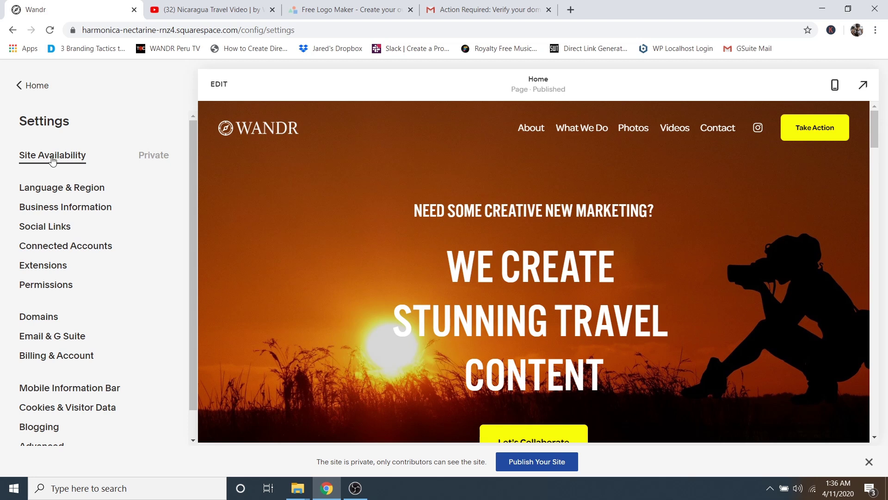
click(53, 160)
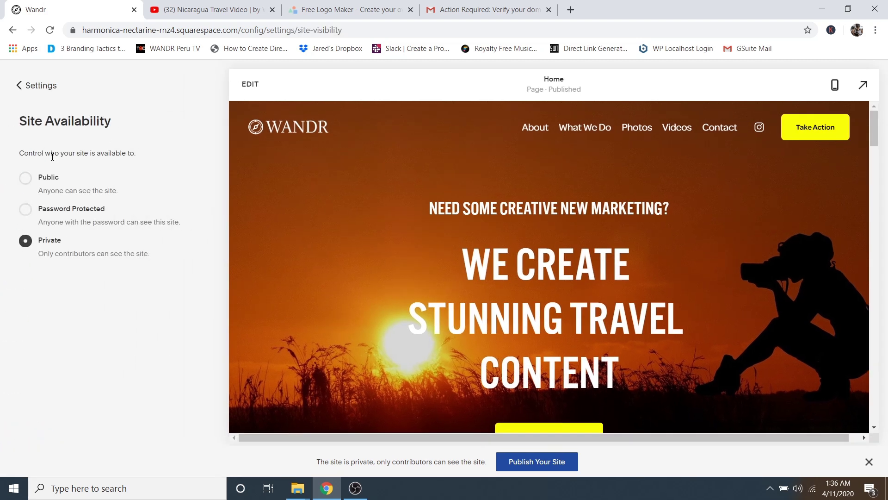
click(29, 183)
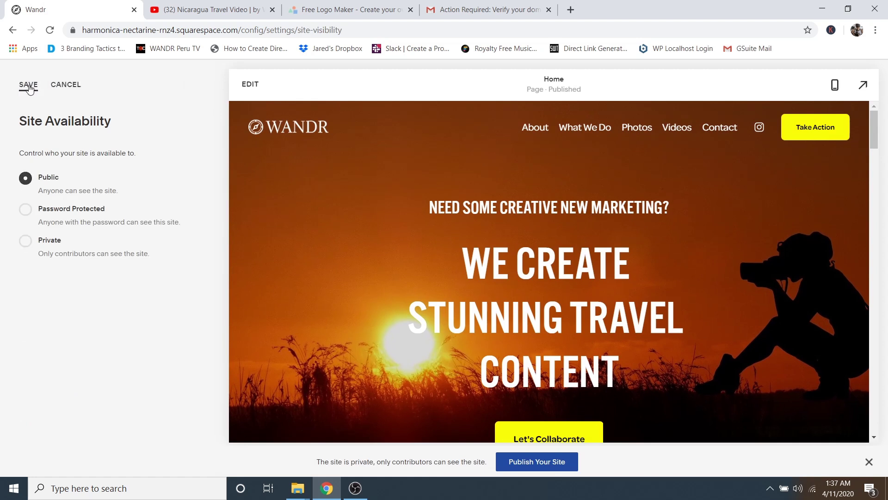
click(28, 88)
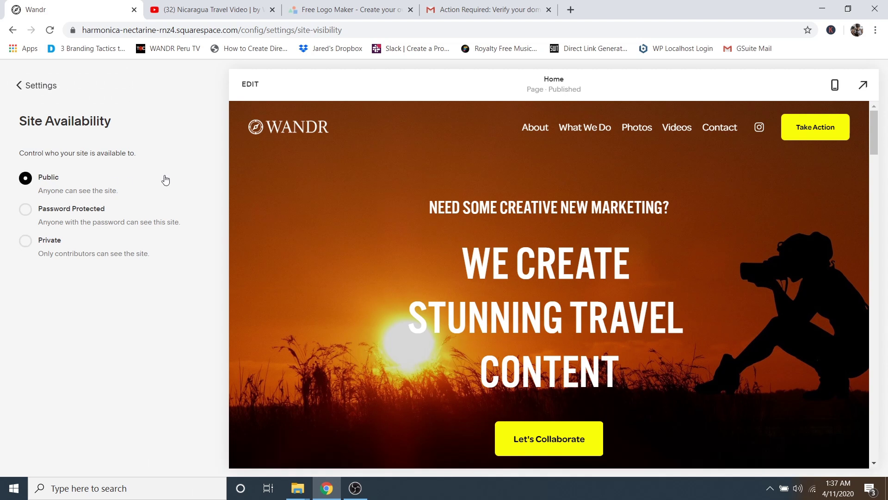